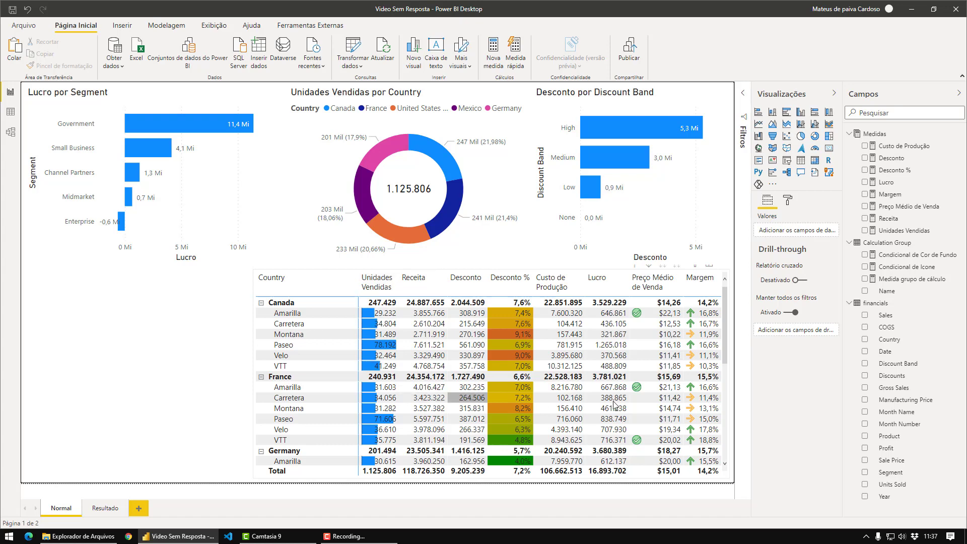
# Open the Resultado page and shrink the Name slicer by pulling in its upper-left corner.
pyautogui.click(728, 345)
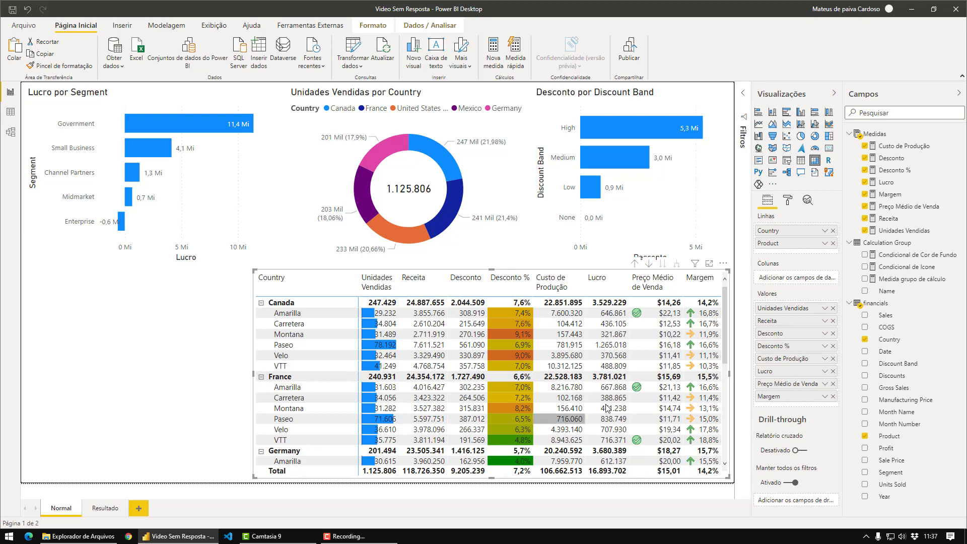
pyautogui.click(733, 352)
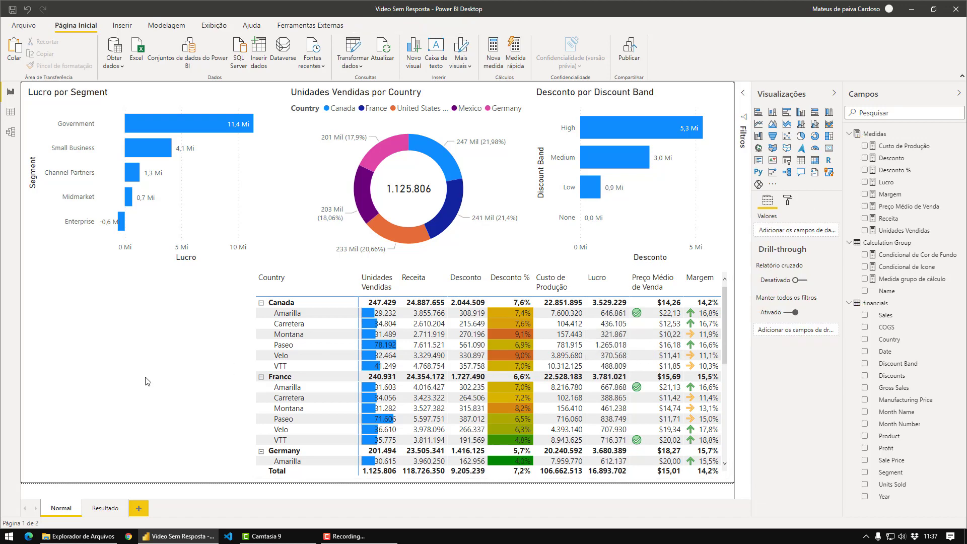
pyautogui.click(106, 508)
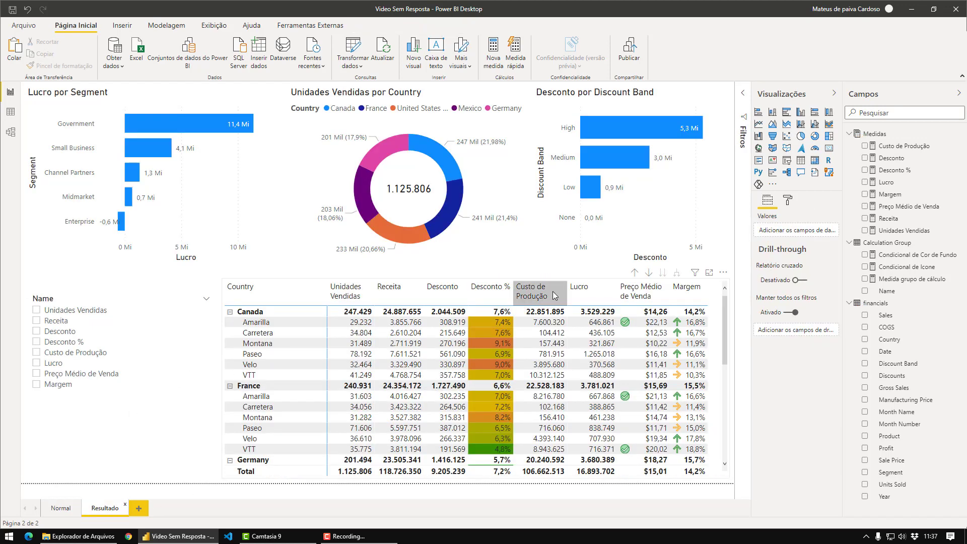
pyautogui.click(40, 298)
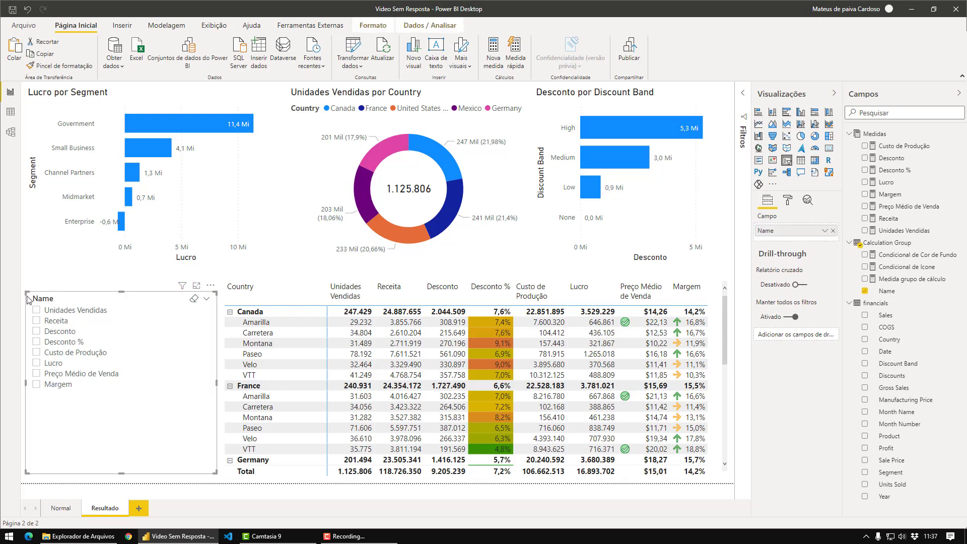
pyautogui.moveTo(27, 292); pyautogui.dragTo(53, 323)
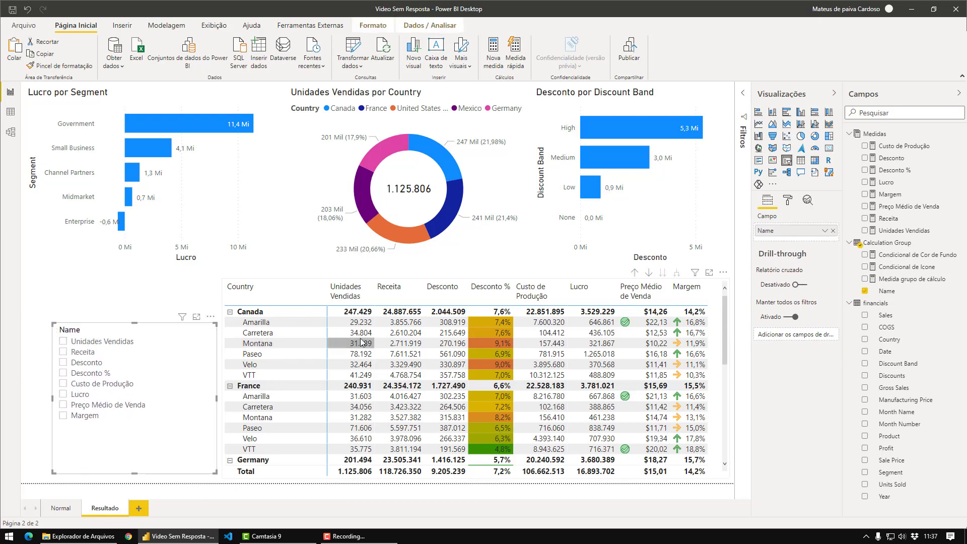
# Filter the matrix columns with the Name slicer to Unidades Vendidas, Desconto %, Custo de Produção and Lucro.
pyautogui.click(63, 340)
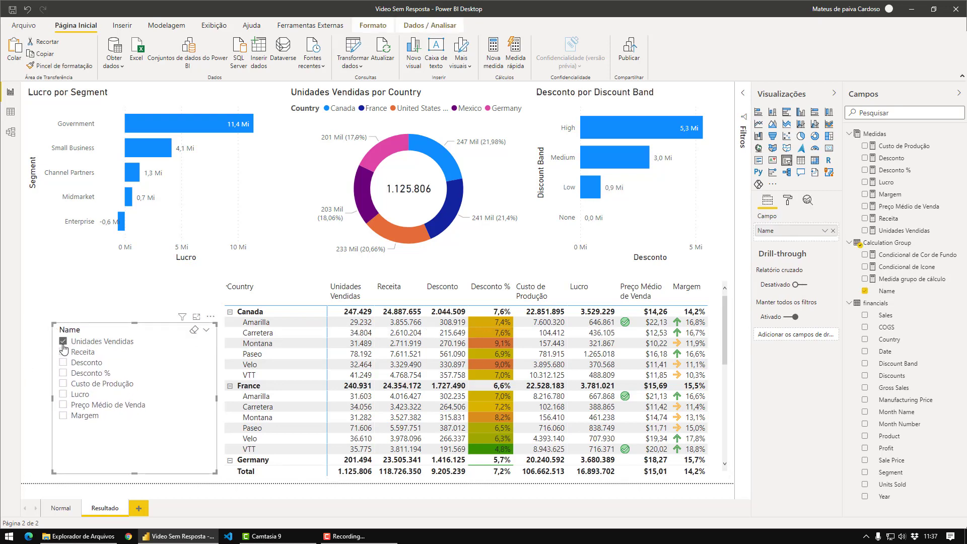
pyautogui.keyDown('ctrl'); pyautogui.click(63, 373); pyautogui.keyUp('ctrl')
pyautogui.keyDown('ctrl'); pyautogui.click(63, 383); pyautogui.keyUp('ctrl')
pyautogui.keyDown('ctrl'); pyautogui.click(63, 394); pyautogui.keyUp('ctrl')
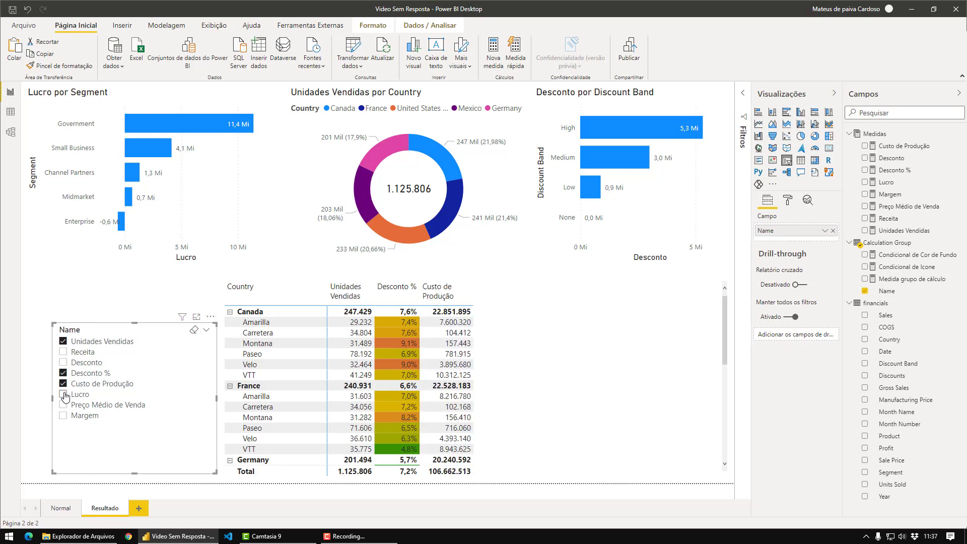
# Change the Name slicer selection by adding Preço Médio de Venda, removing Custo de Produção and Desconto %, and picking Receita.
pyautogui.keyDown('ctrl'); pyautogui.click(63, 405); pyautogui.keyUp('ctrl')
pyautogui.keyDown('ctrl'); pyautogui.click(63, 383); pyautogui.keyUp('ctrl')
pyautogui.keyDown('ctrl'); pyautogui.click(63, 373); pyautogui.keyUp('ctrl')
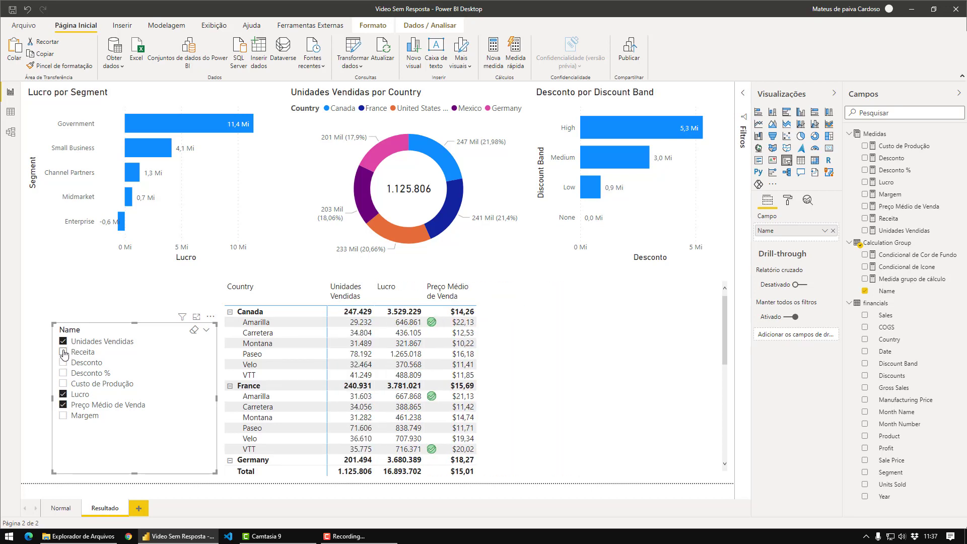
pyautogui.click(63, 352)
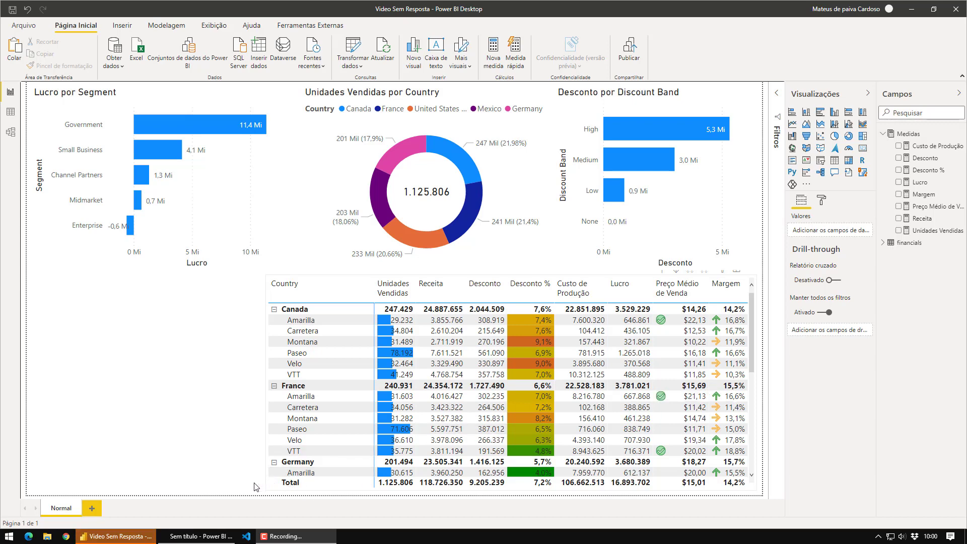
# Expand the financials table in the field list to show its columns.
pyautogui.moveTo(210, 540)
pyautogui.click(928, 248)
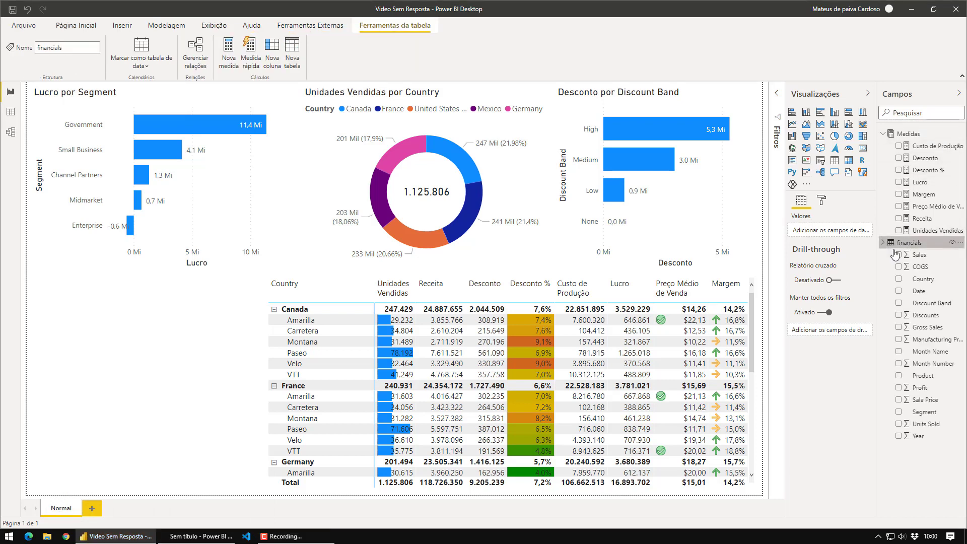
# Switch to the untitled report, preview the financials table of the sample data across its columns, and close that report without importing.
pyautogui.hotkey('alt', 'Tab')
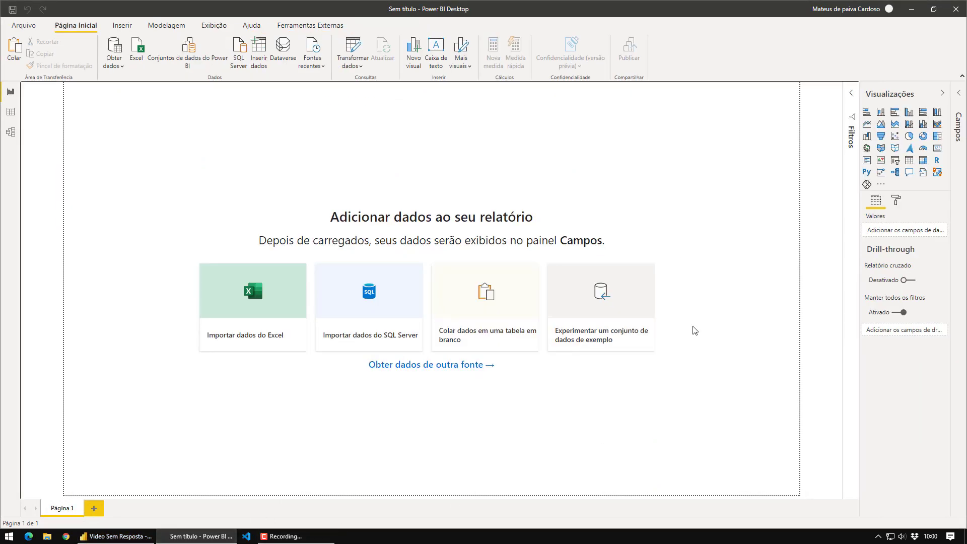
pyautogui.click(606, 306)
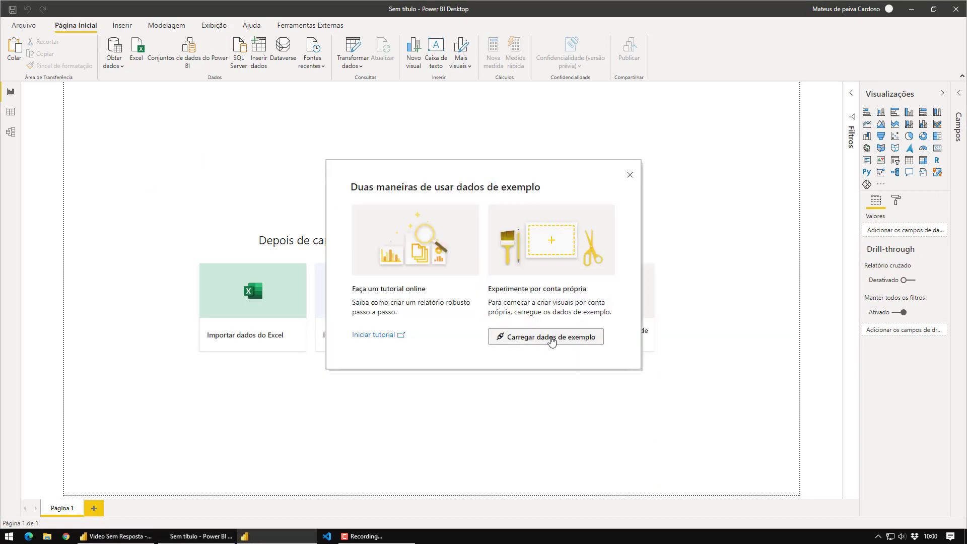
pyautogui.click(551, 338)
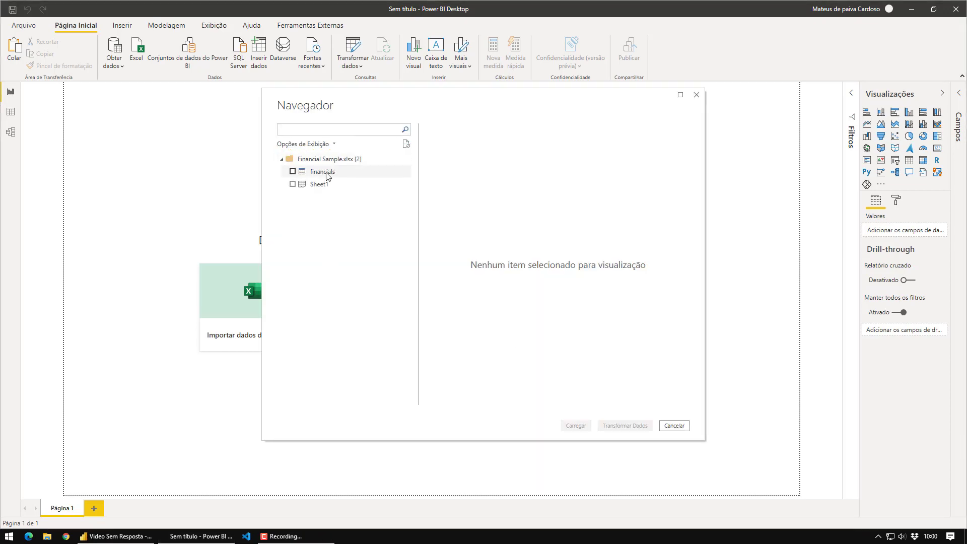
pyautogui.click(298, 174)
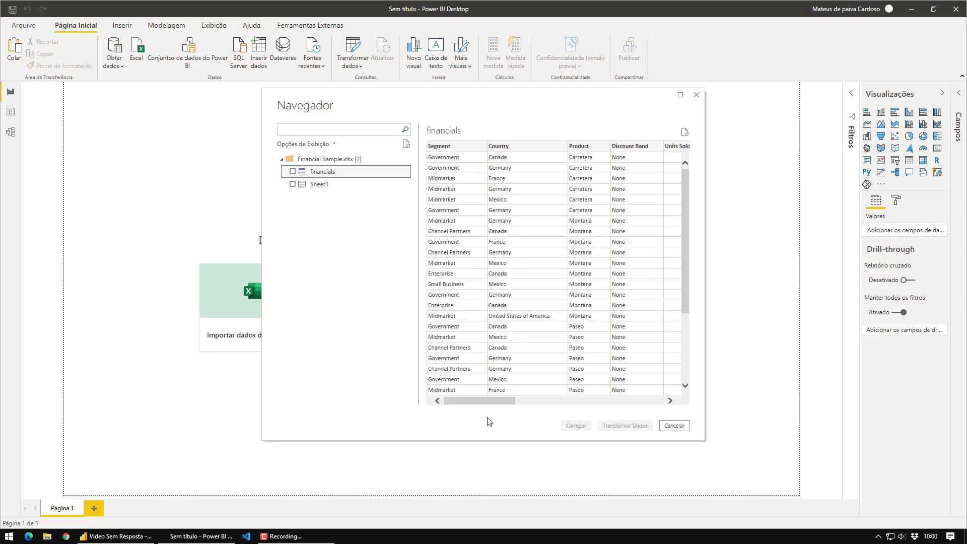
pyautogui.moveTo(480, 403); pyautogui.dragTo(618, 401)
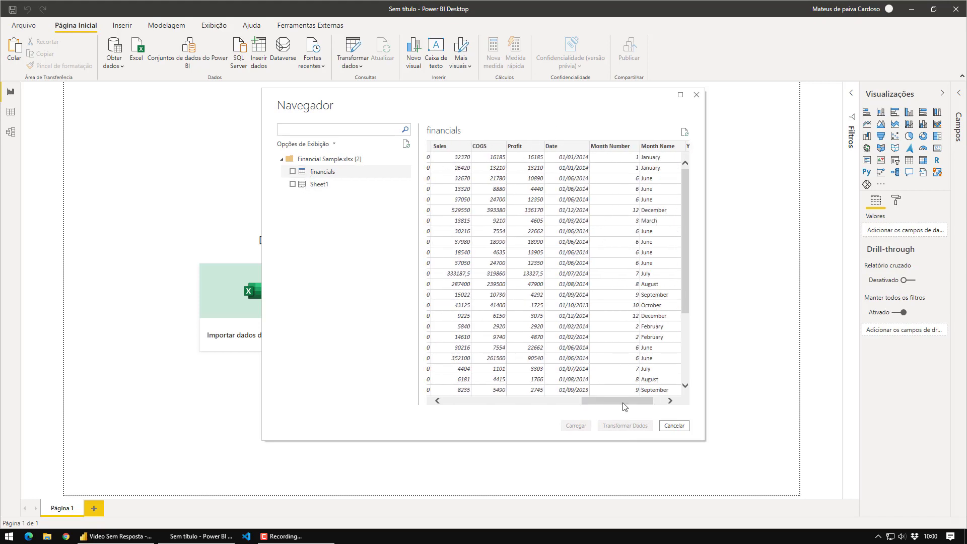
pyautogui.click(673, 425)
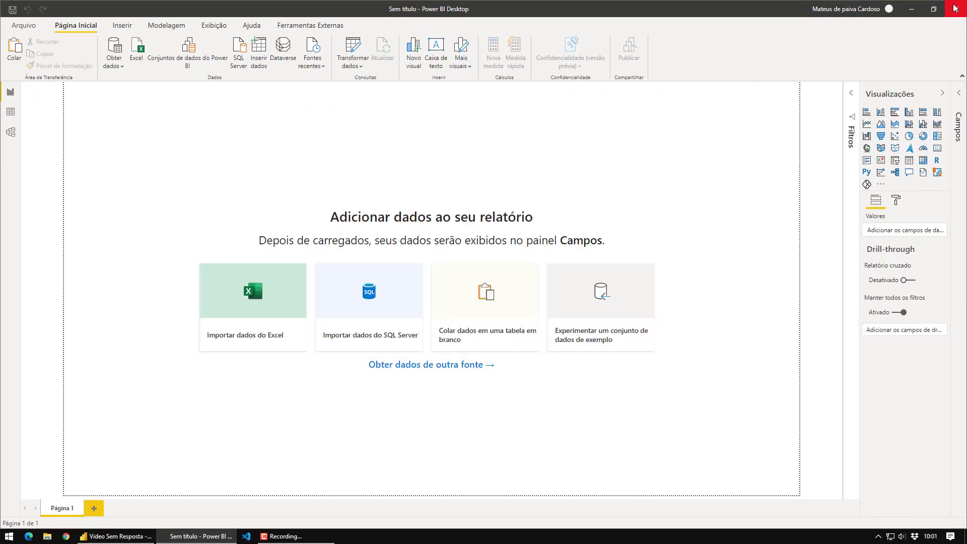
pyautogui.click(955, 8)
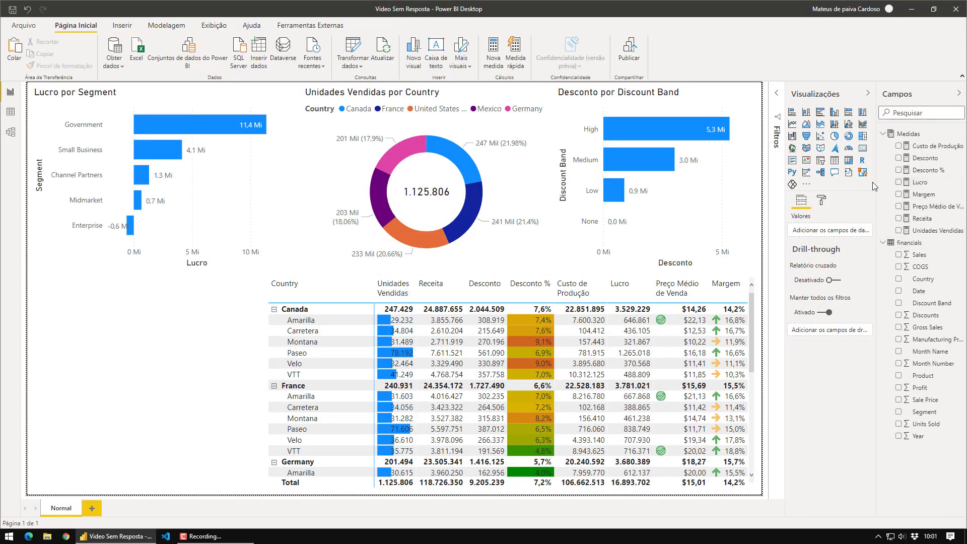
# Widen the field list to show full measure names and review the formulas of Custo de Produção and Desconto.
pyautogui.moveTo(877, 183); pyautogui.dragTo(840, 198)
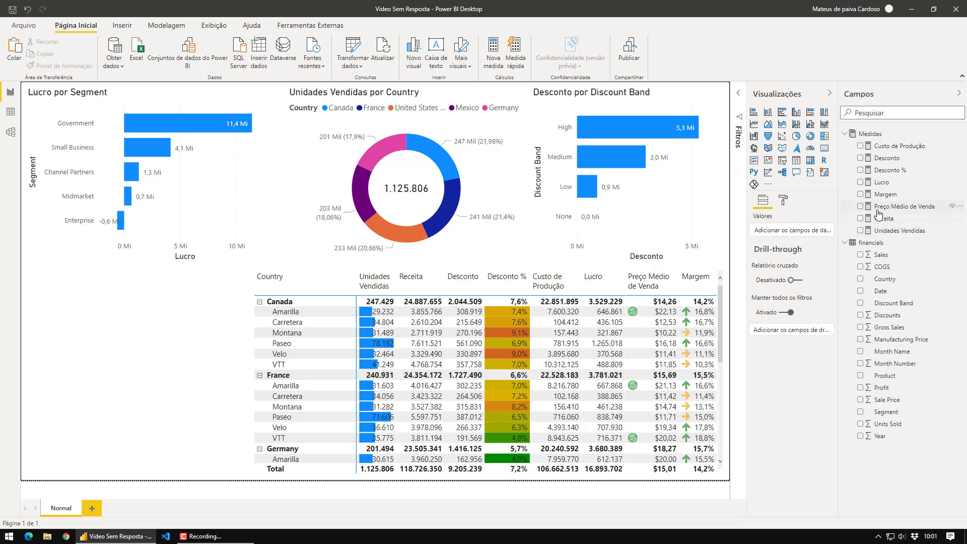
pyautogui.click(894, 147)
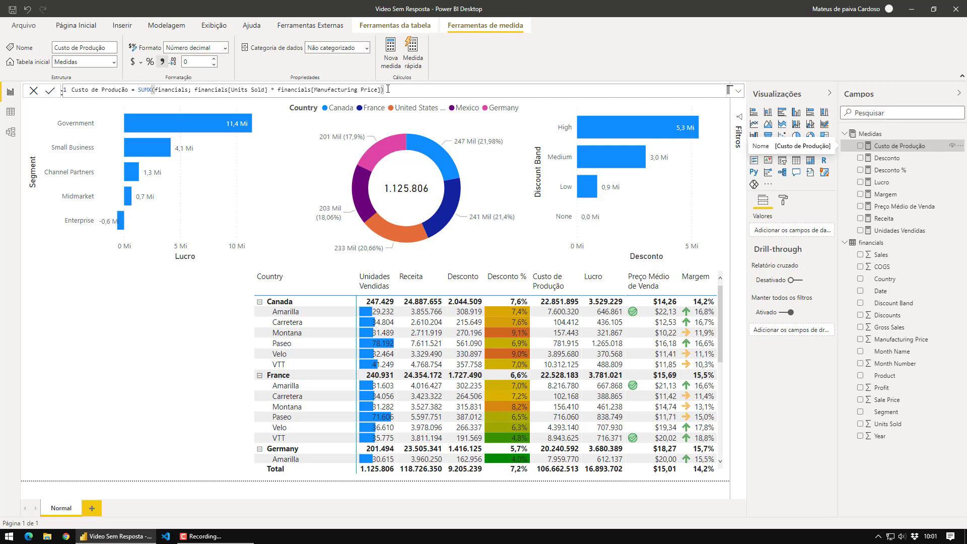
pyautogui.click(886, 157)
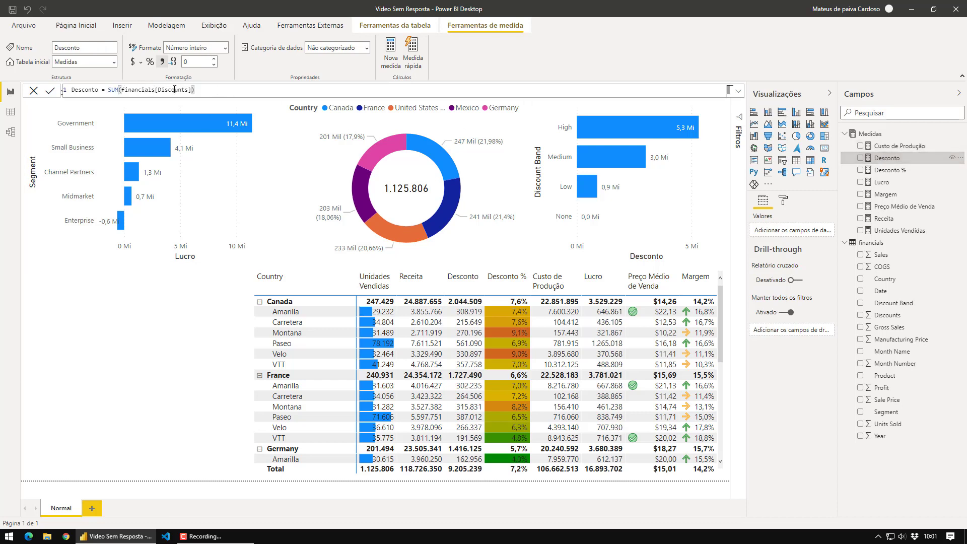
# Examine the Desconto % measure's formula, highlighting the numerator and the denominator of its DIVIDE function.
pyautogui.click(888, 169)
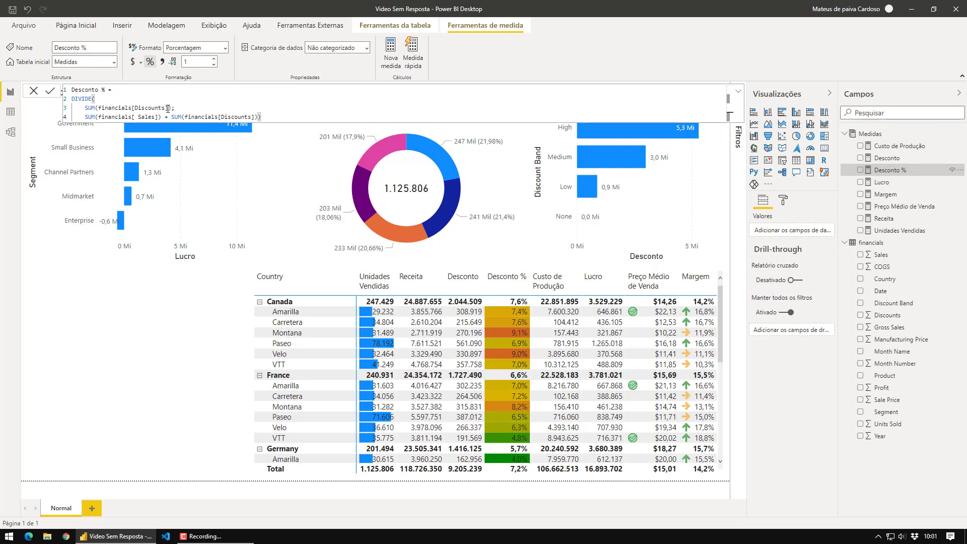
pyautogui.moveTo(174, 108); pyautogui.dragTo(98, 108)
pyautogui.click(321, 105)
pyautogui.moveTo(264, 116); pyautogui.dragTo(79, 118)
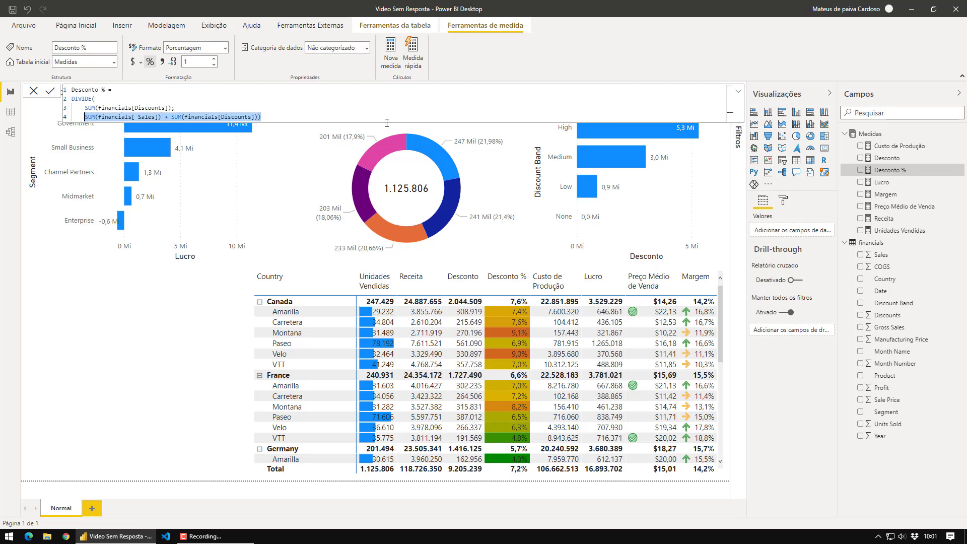
# Review the formulas of the Lucro and Margem measures, including the two arguments of the Margem division.
pyautogui.click(881, 182)
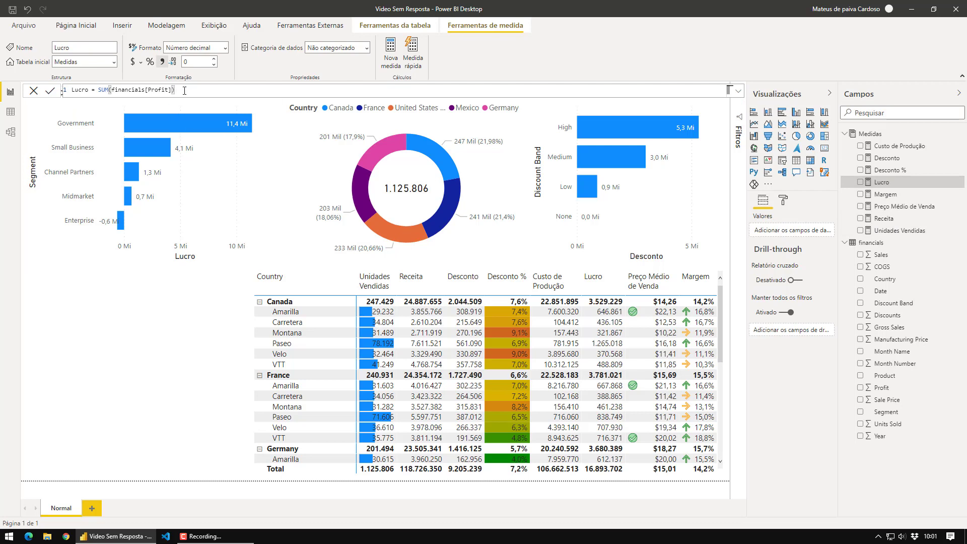
pyautogui.moveTo(175, 89); pyautogui.dragTo(99, 92)
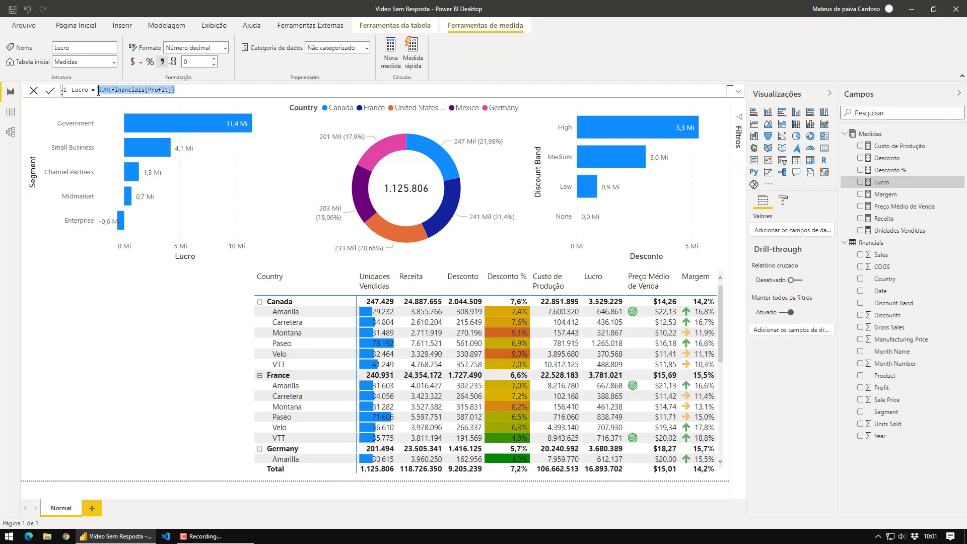
pyautogui.click(885, 194)
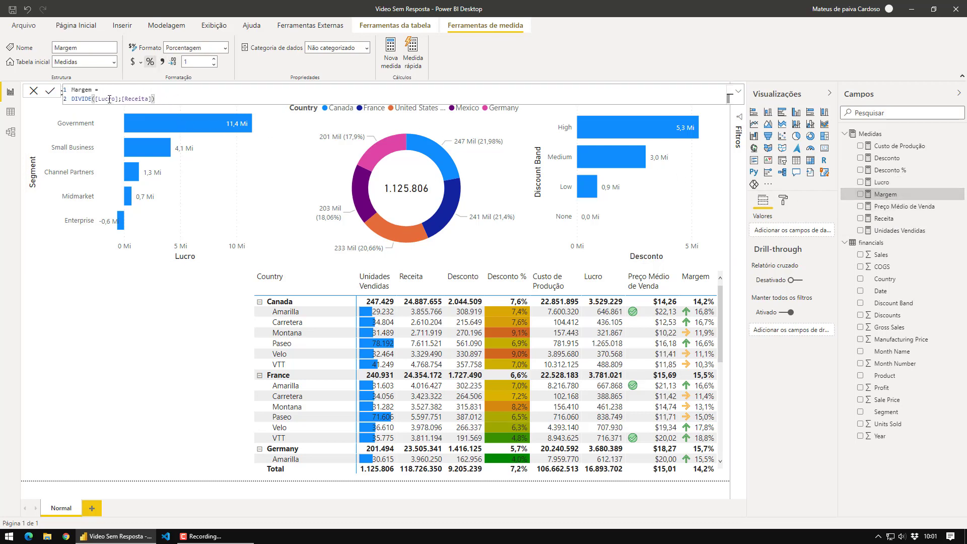
pyautogui.click(109, 99)
pyautogui.click(138, 99)
# Review the formulas of the Preço Médio de Venda, Receita and Unidades Vendidas measures, and close the formula display.
pyautogui.click(900, 209)
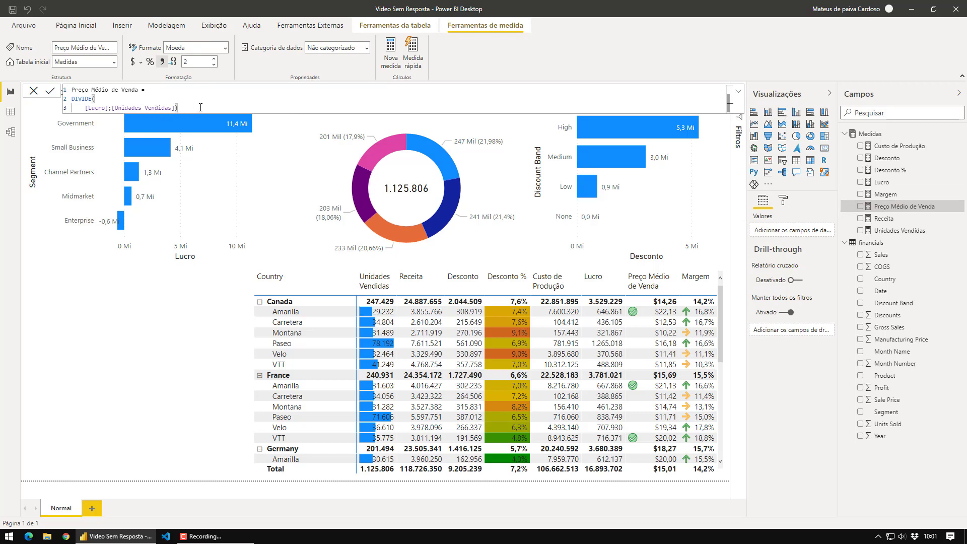
pyautogui.click(882, 219)
pyautogui.moveTo(182, 89); pyautogui.dragTo(100, 90)
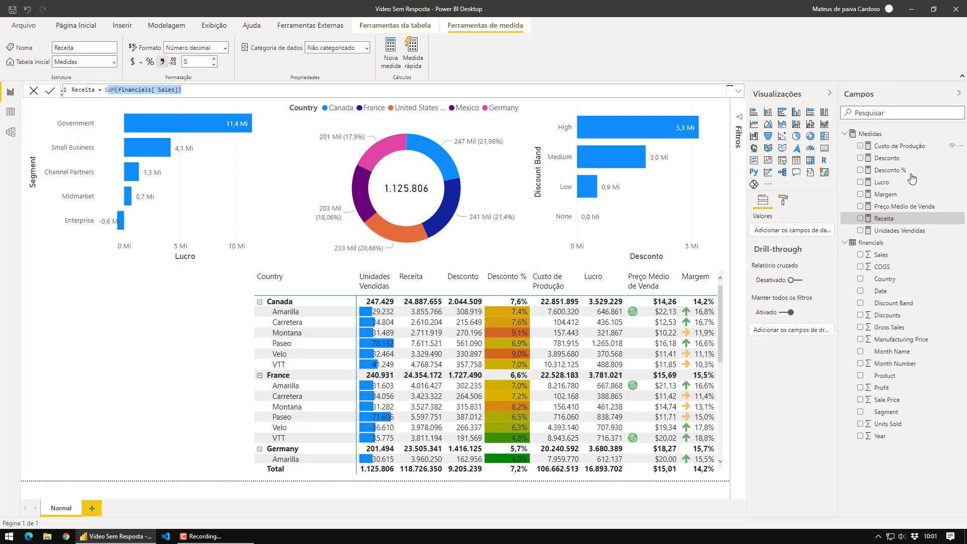
pyautogui.click(901, 232)
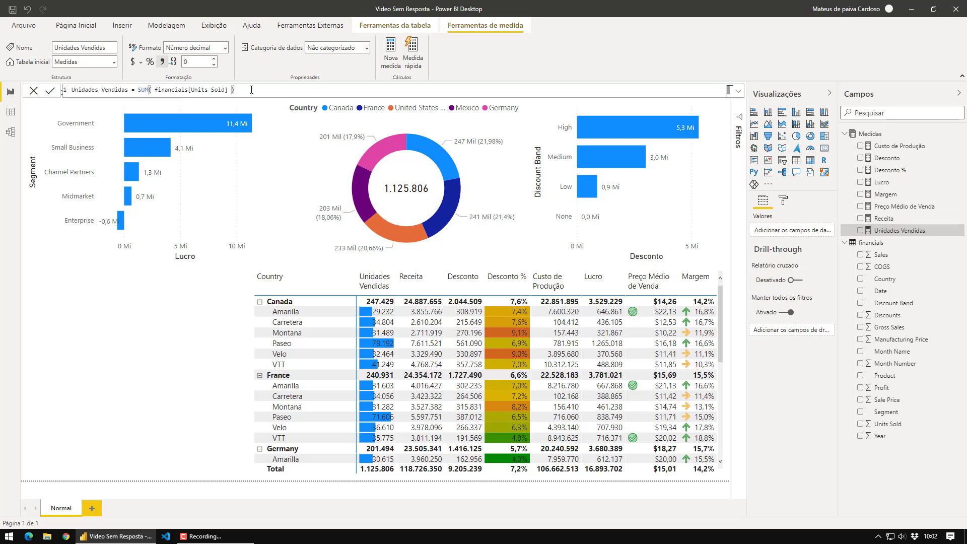
pyautogui.moveTo(251, 90); pyautogui.dragTo(109, 90)
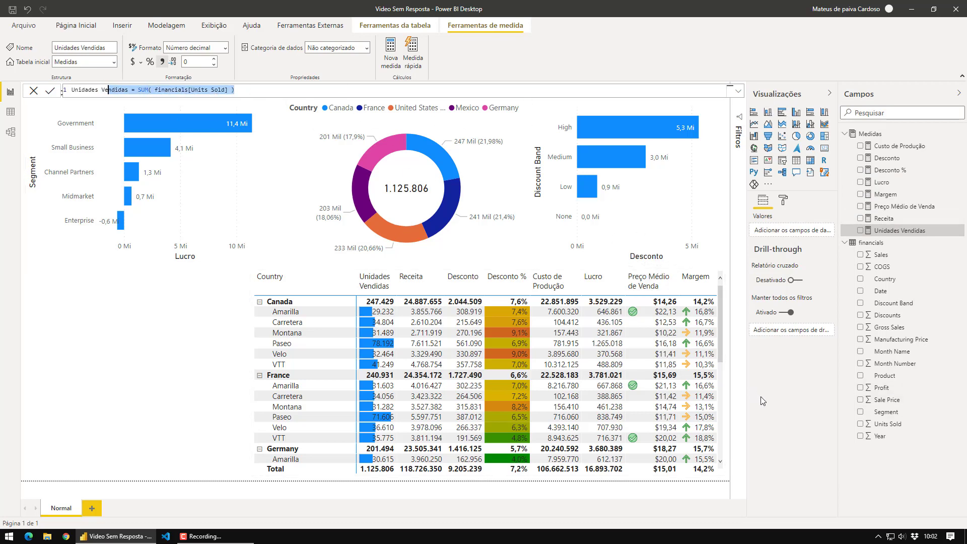
pyautogui.click(800, 398)
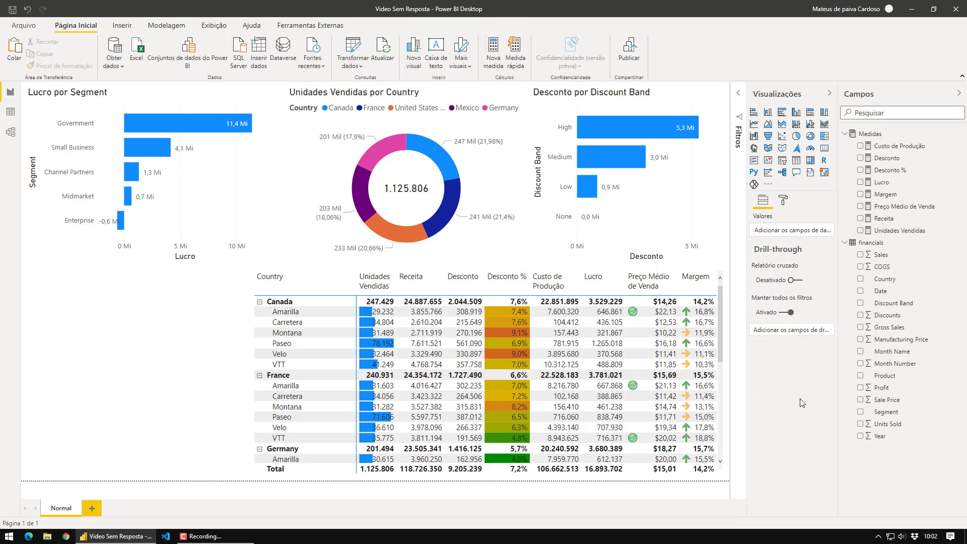
# Examine the conditional formatting in the country and product matrix down to the United States of America rows.
pyautogui.click(160, 326)
pyautogui.click(723, 318)
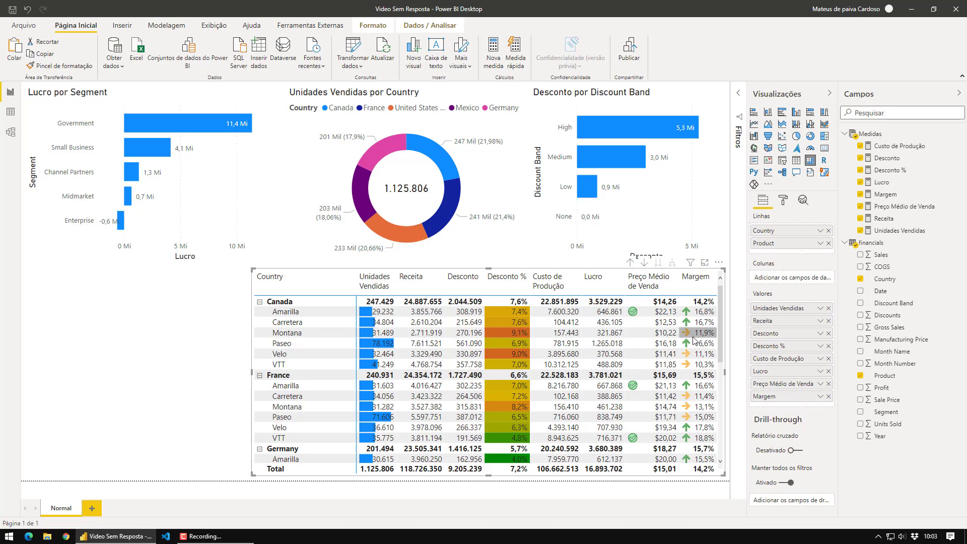
pyautogui.scroll(-1, 703, 355)
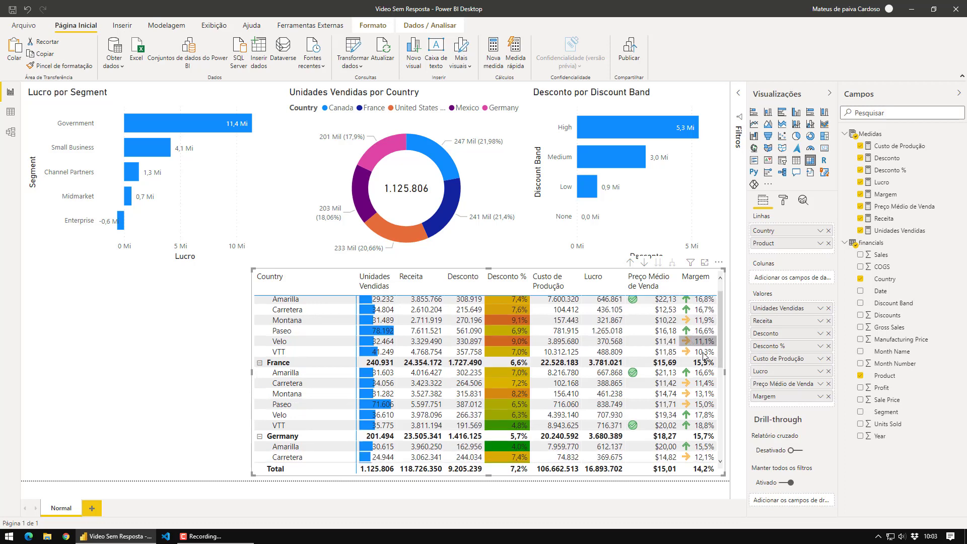
pyautogui.scroll(-6, 703, 355)
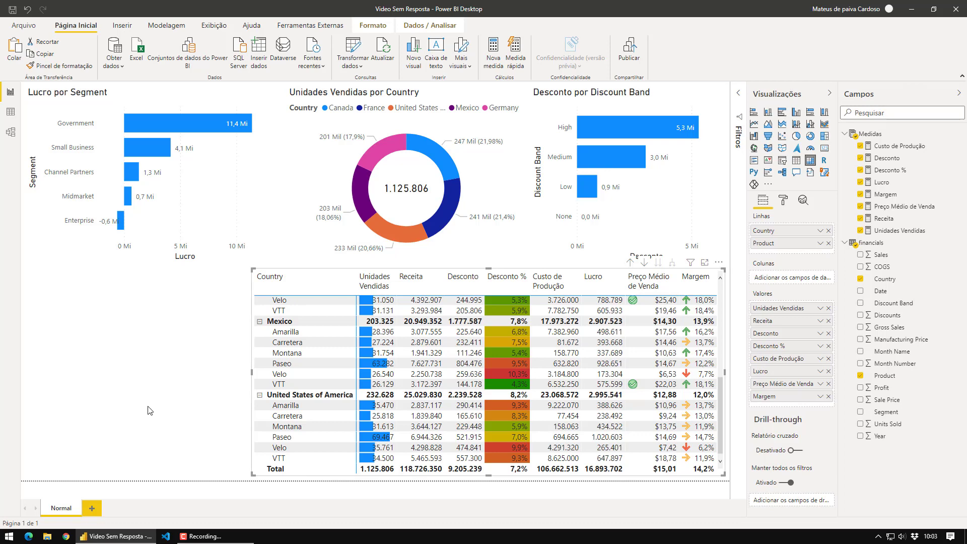
# Duplicate the Normal report page.
pyautogui.rightClick(58, 511)
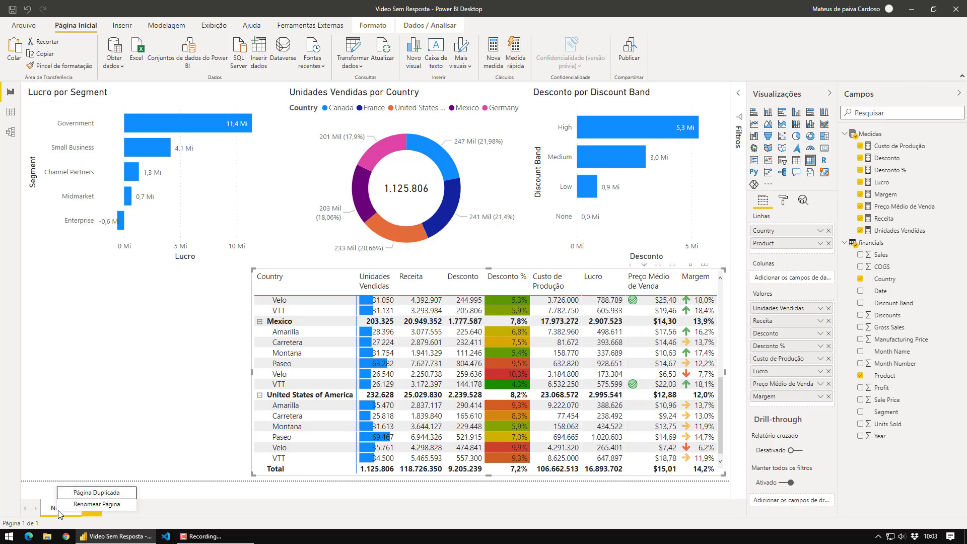
pyautogui.click(86, 493)
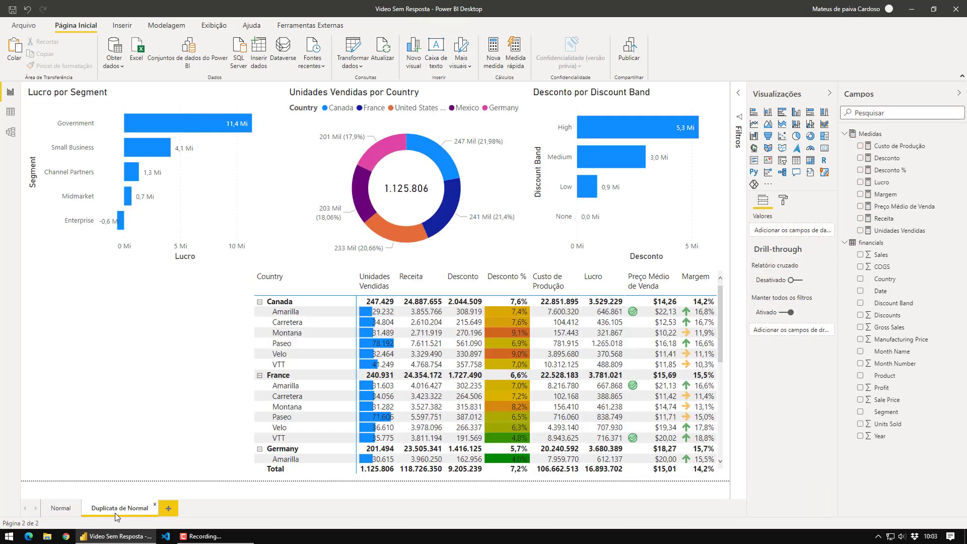
# Rename the duplicated report page as Calculation Group.
pyautogui.doubleClick(114, 513)
pyautogui.write('Calculation Group')
pyautogui.click(191, 336)
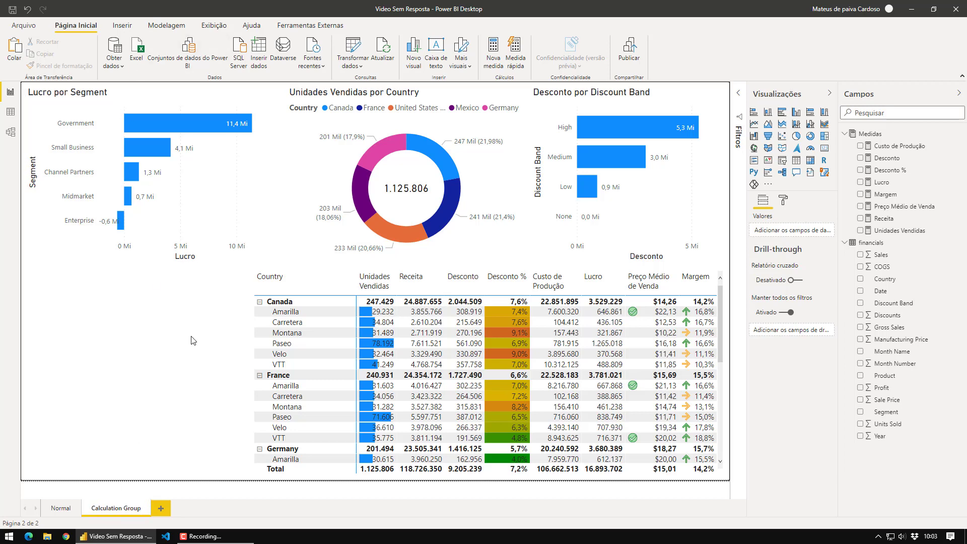
pyautogui.click(63, 509)
pyautogui.click(116, 509)
pyautogui.click(342, 273)
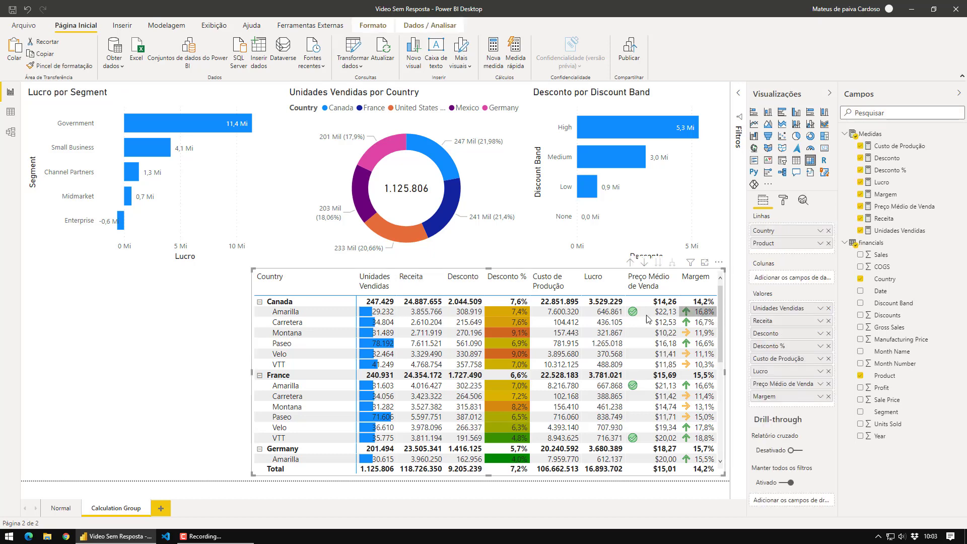
pyautogui.click(222, 350)
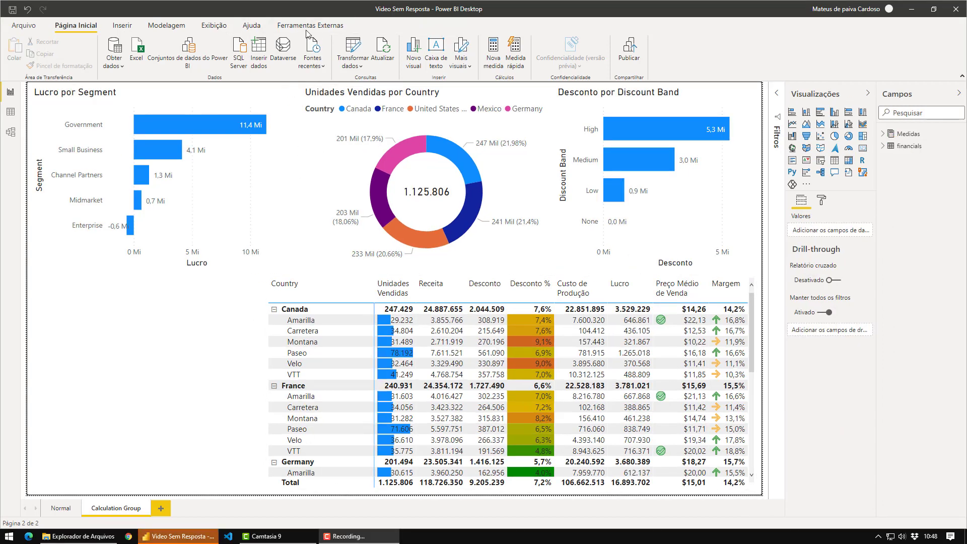
# Launch Tabular Editor on the current model, accept the experimental features warning, and reposition its window over the report.
pyautogui.click(316, 27)
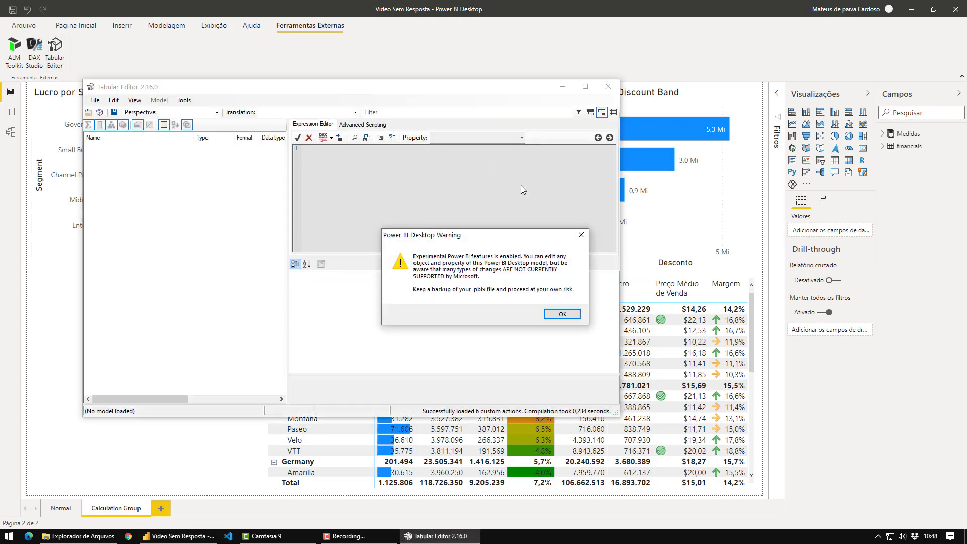
pyautogui.click(563, 320)
pyautogui.moveTo(444, 96); pyautogui.dragTo(517, 143)
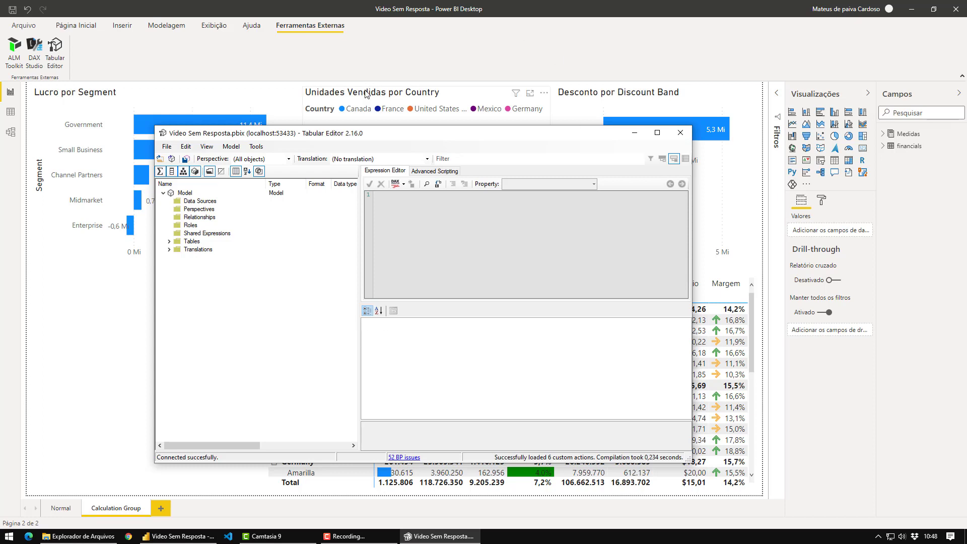
# Create a new calculation group among the model's tables and name it Calculation Group.
pyautogui.click(170, 242)
pyautogui.rightClick(193, 242)
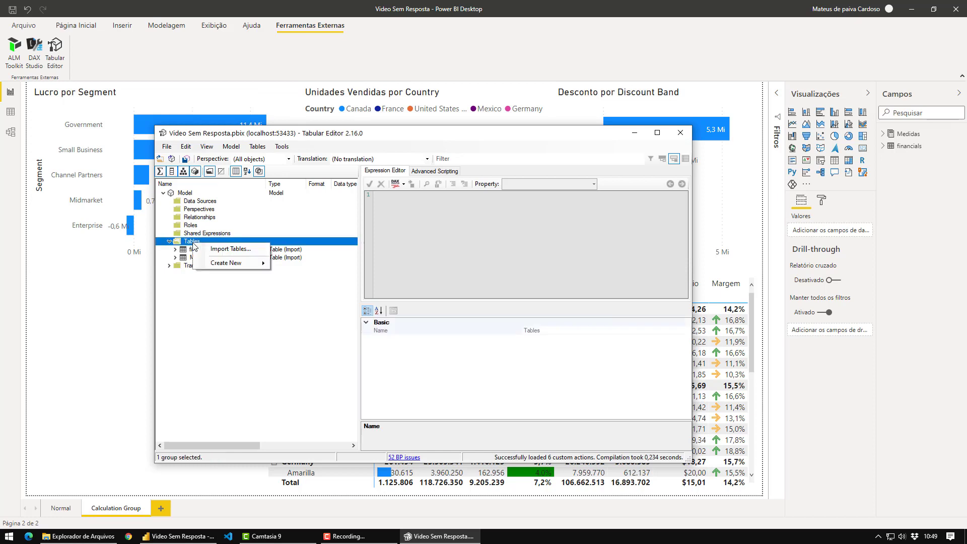
pyautogui.moveTo(245, 267)
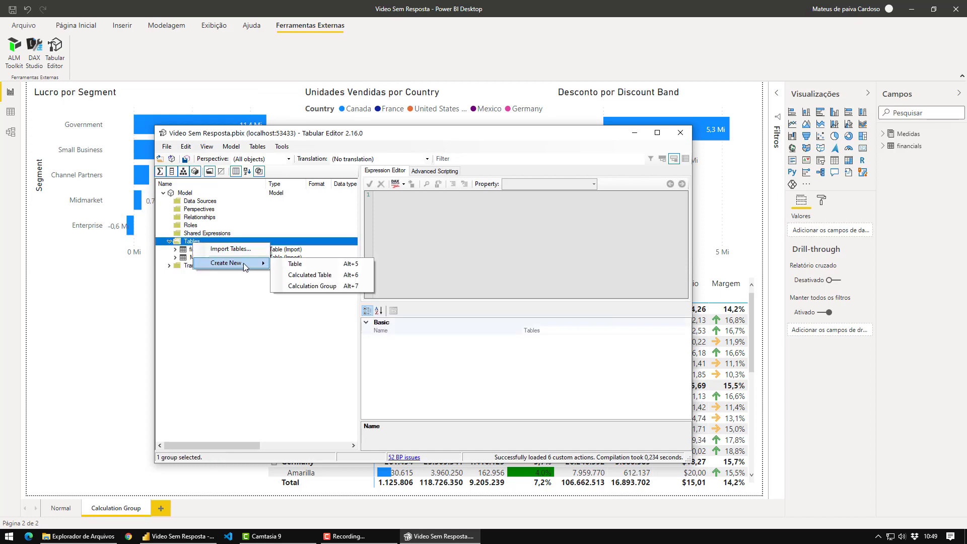
pyautogui.click(312, 286)
pyautogui.click(203, 266)
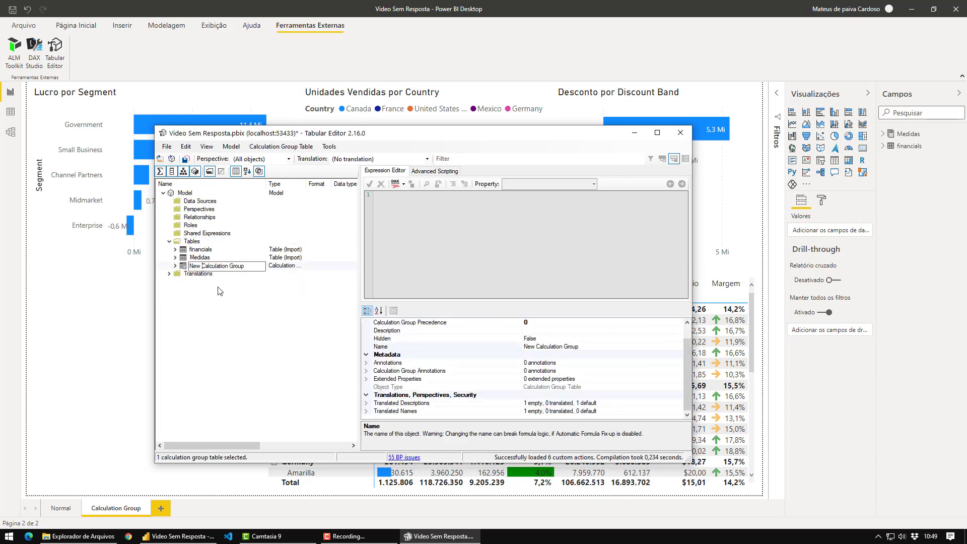
pyautogui.press('BackSpace')
pyautogui.press('BackSpace')
pyautogui.press('BackSpace')
pyautogui.press('BackSpace')
pyautogui.press('Return')
pyautogui.click(220, 268)
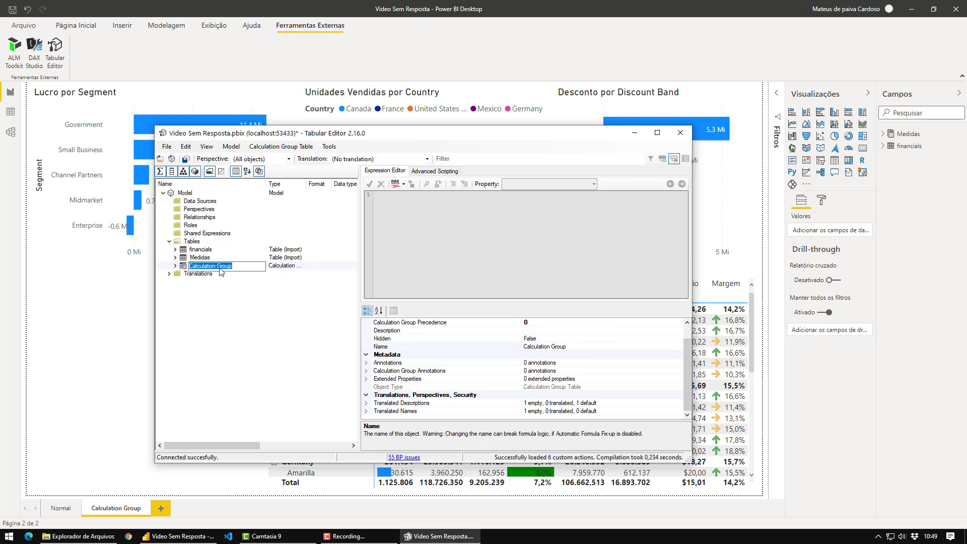
pyautogui.write('GC')
pyautogui.press('Escape')
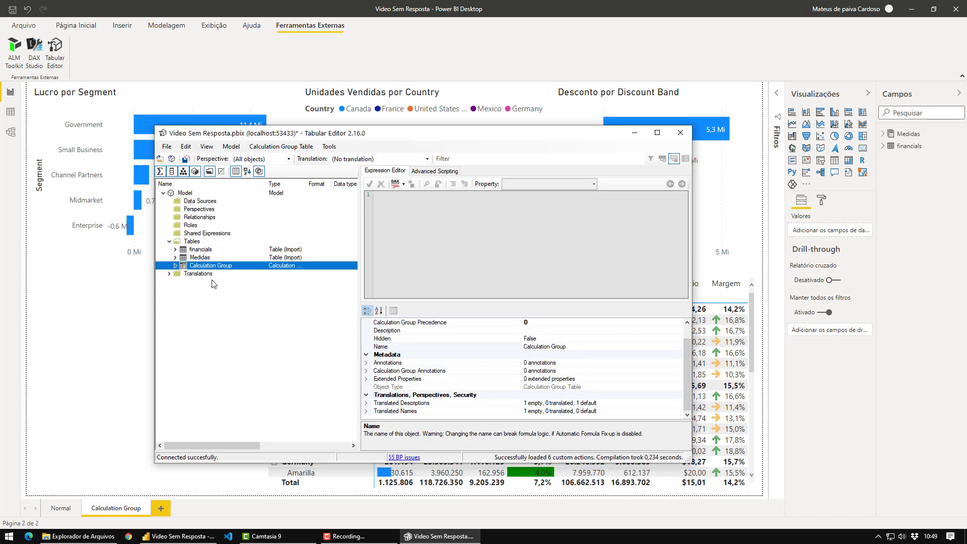
# Expand the Calculation Group table and add a first calculation item to it.
pyautogui.click(175, 266)
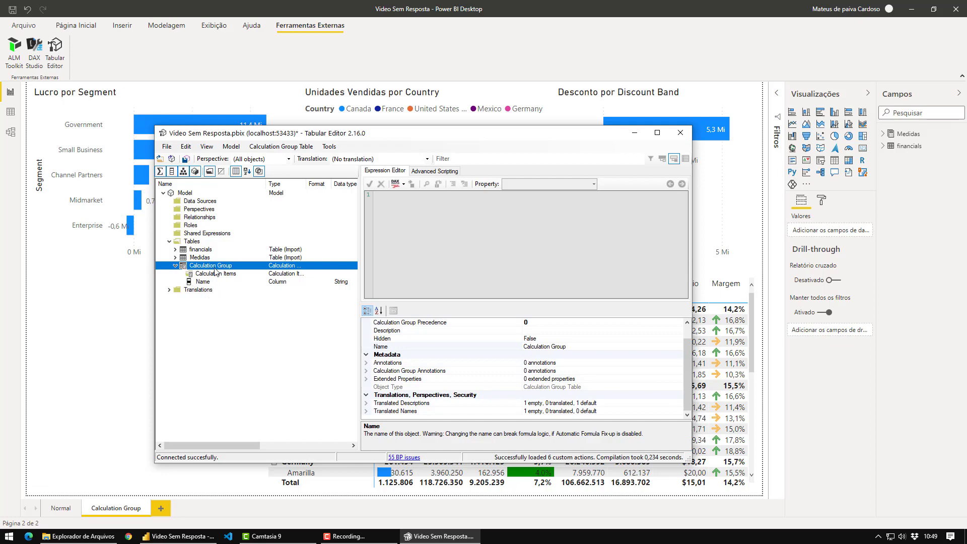
pyautogui.click(197, 282)
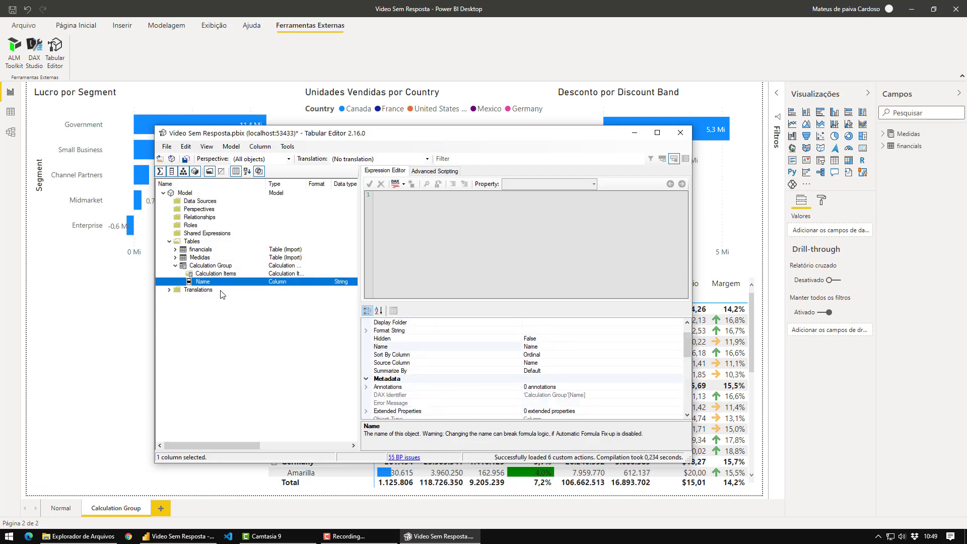
pyautogui.click(217, 273)
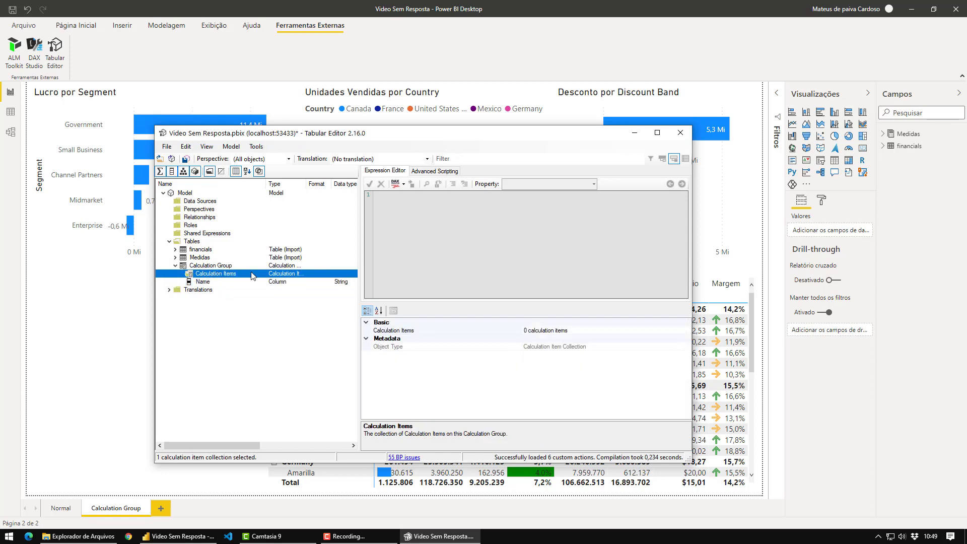
pyautogui.rightClick(232, 277)
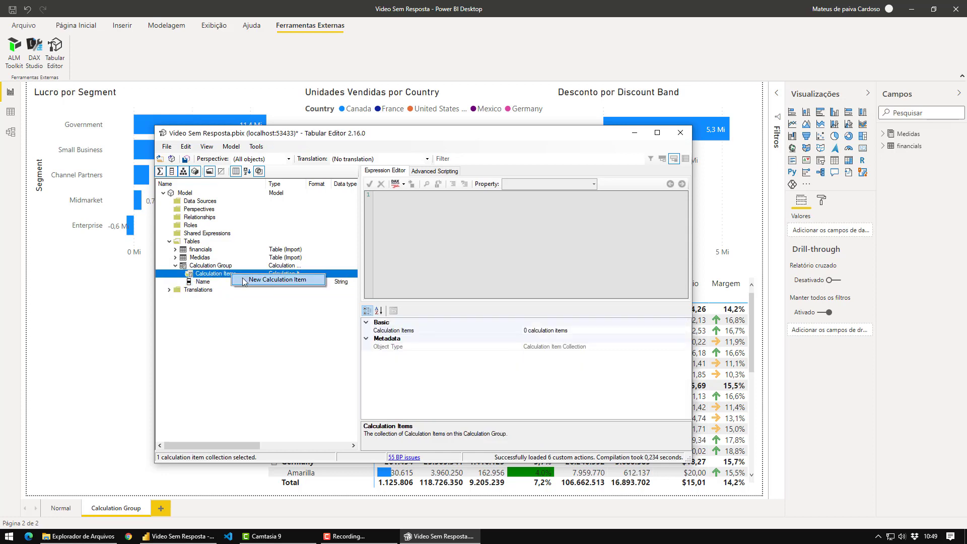
pyautogui.click(245, 280)
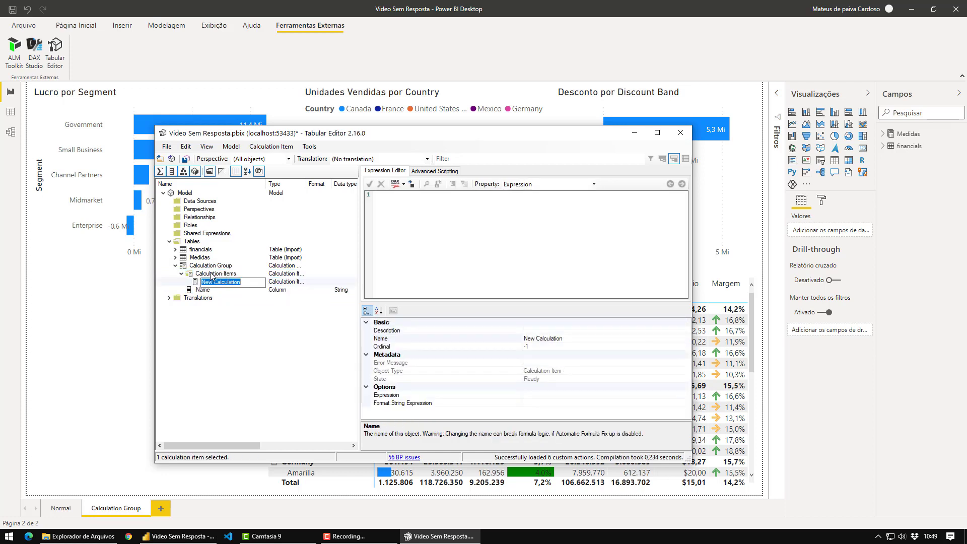
# Expand the Medidas table and add seven more calculation items to the group, one for each remaining measure.
pyautogui.click(175, 257)
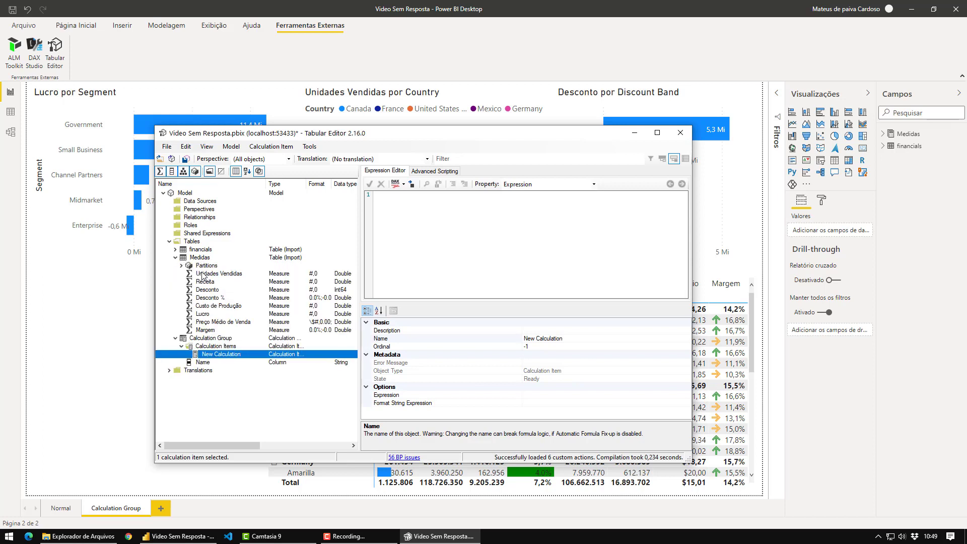
pyautogui.rightClick(214, 349)
pyautogui.click(219, 353)
pyautogui.rightClick(216, 349)
pyautogui.click(219, 353)
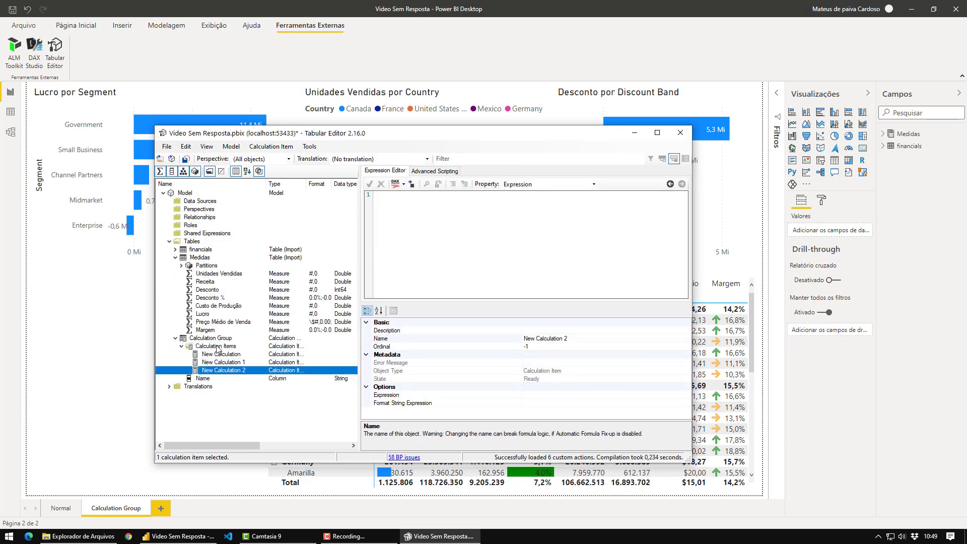
pyautogui.rightClick(217, 348)
pyautogui.click(218, 352)
pyautogui.rightClick(216, 349)
pyautogui.click(218, 352)
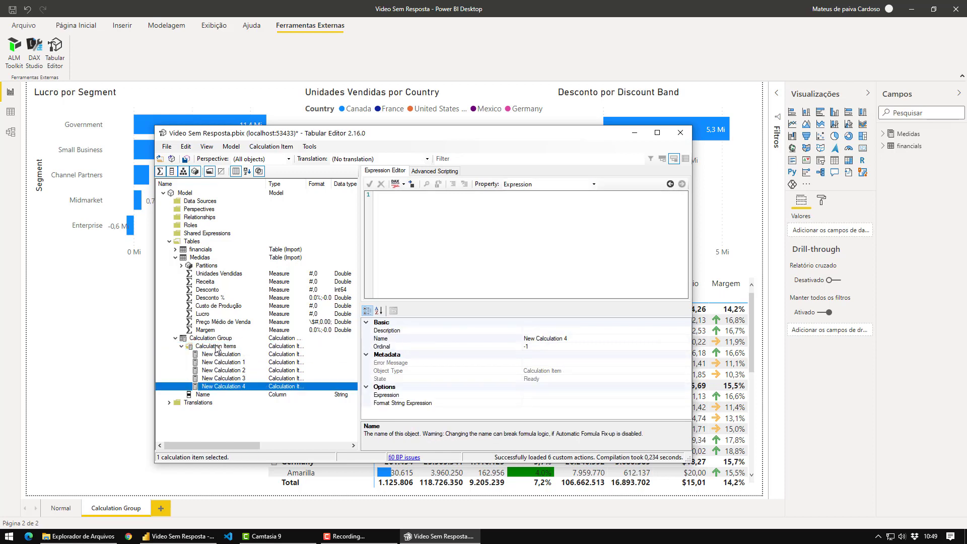
pyautogui.rightClick(216, 349)
pyautogui.click(218, 352)
pyautogui.rightClick(217, 349)
pyautogui.click(219, 353)
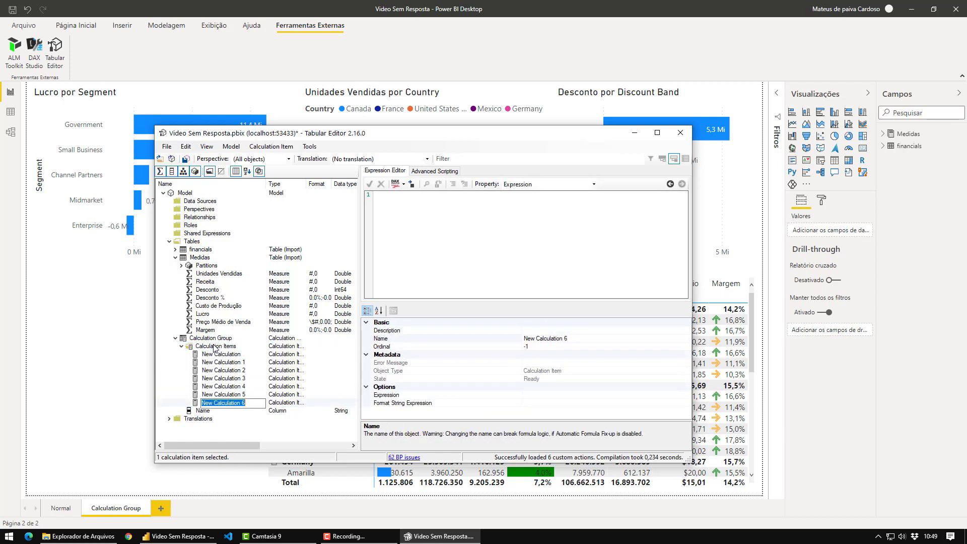
pyautogui.rightClick(215, 349)
pyautogui.click(219, 353)
pyautogui.click(219, 355)
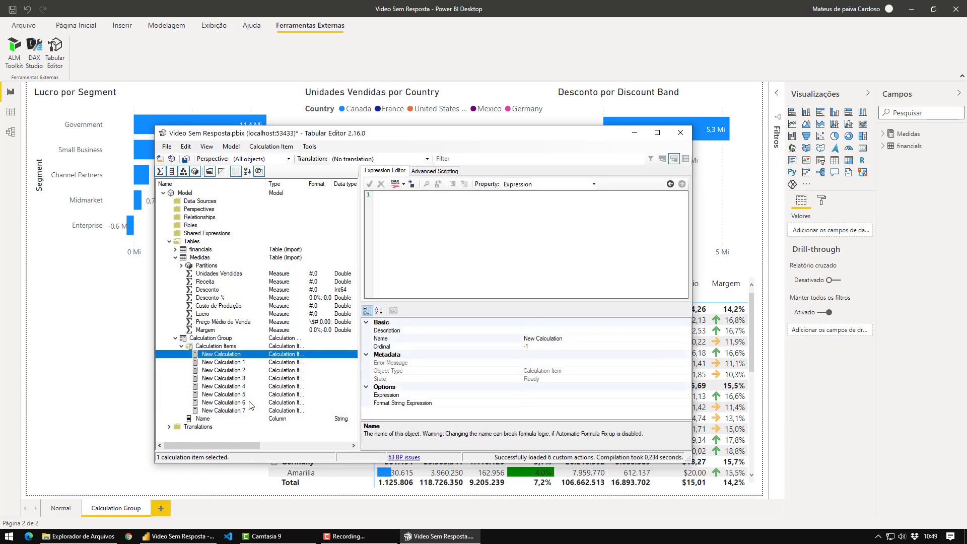
pyautogui.click(212, 275)
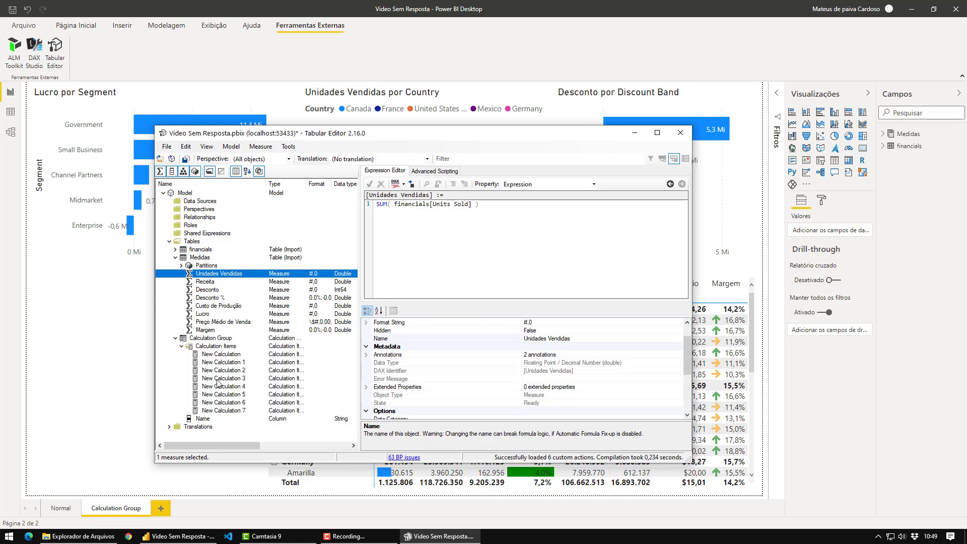
pyautogui.click(220, 357)
pyautogui.click(223, 370)
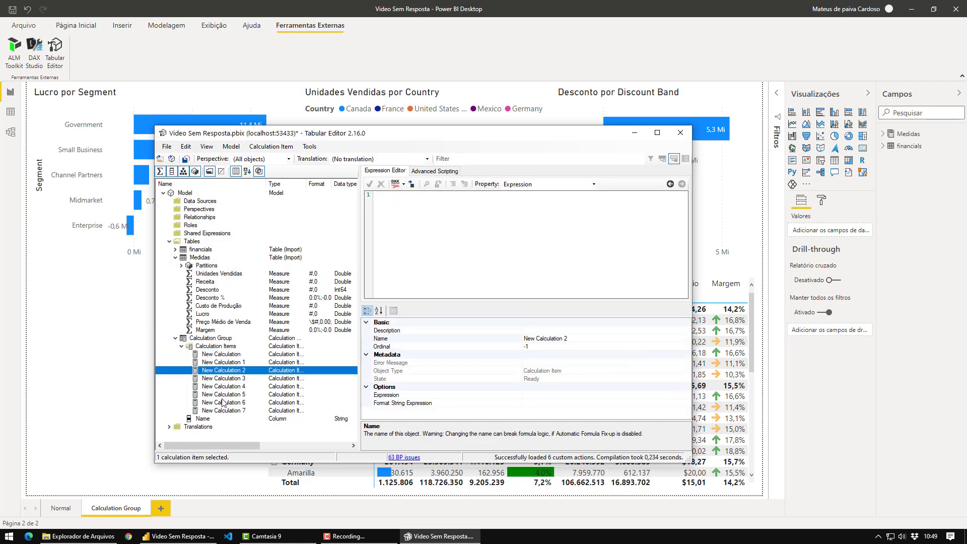
pyautogui.click(224, 403)
pyautogui.click(225, 410)
pyautogui.click(225, 363)
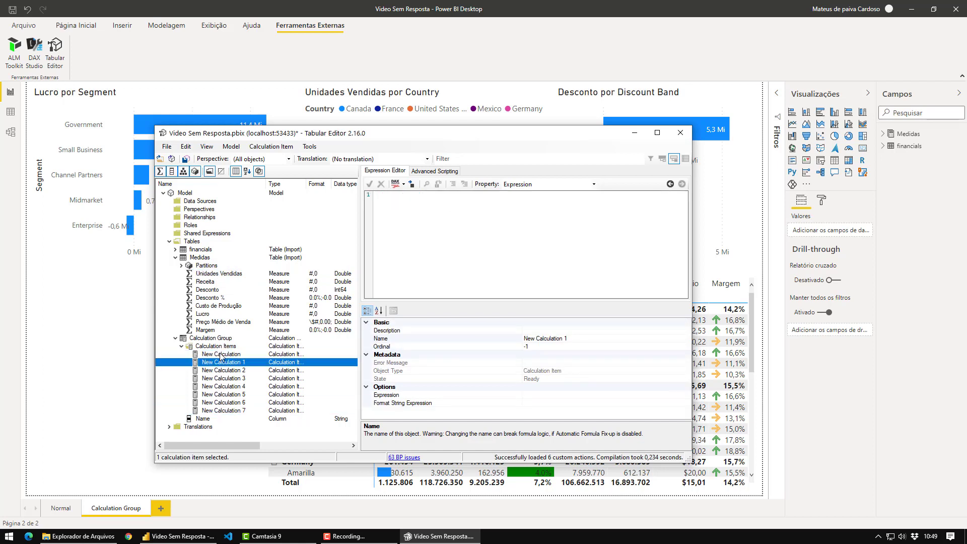
# Rename the first calculation item as Unidades Vendidas, using the name copied from the matching measure.
pyautogui.click(209, 275)
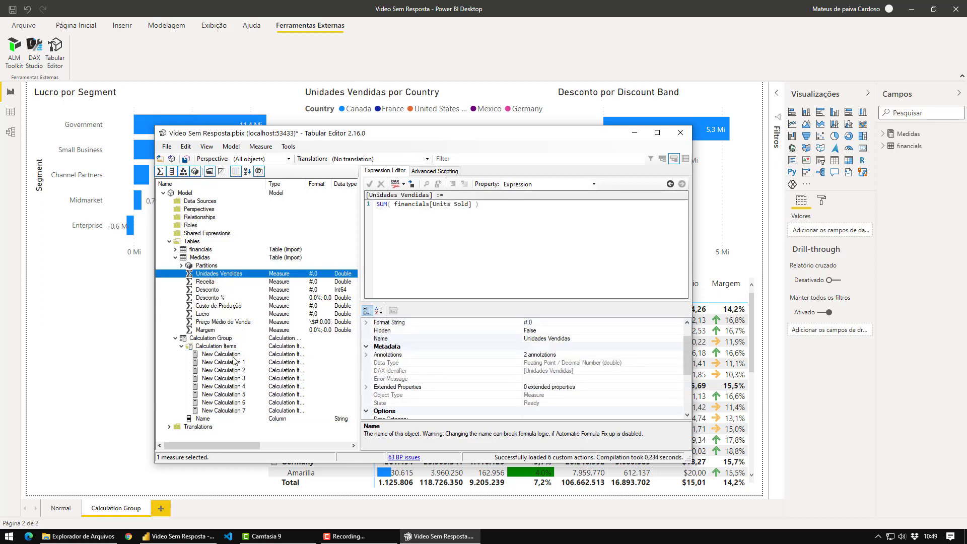
pyautogui.press('F2')
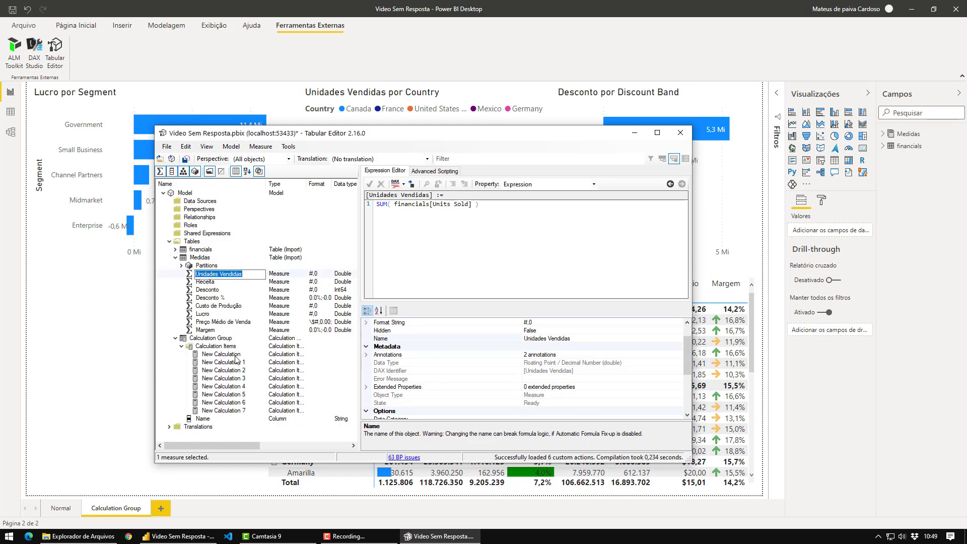
pyautogui.write('c')
pyautogui.press('Escape')
pyautogui.press('F2')
pyautogui.hotkey('ctrl', 'c')
pyautogui.click(224, 357)
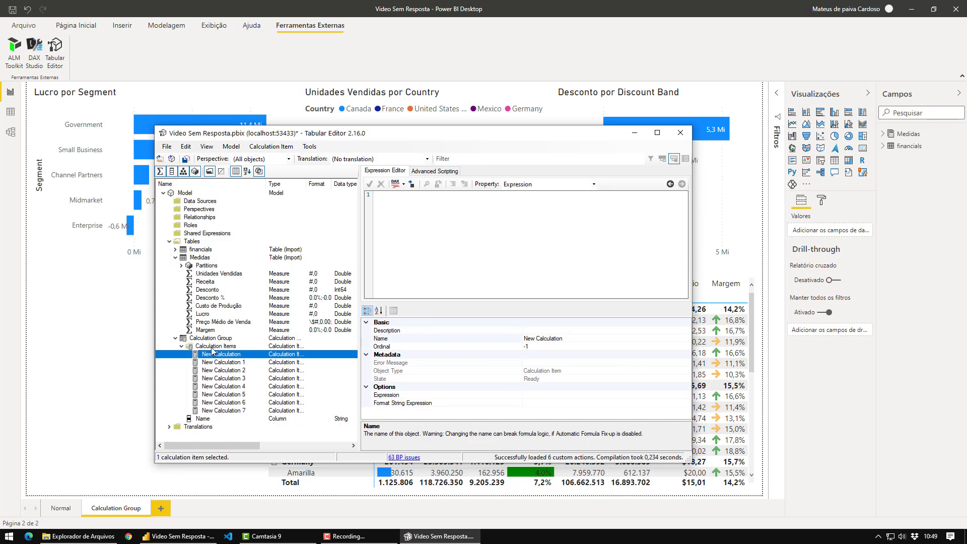
pyautogui.press('F2')
pyautogui.hotkey('ctrl', 'v')
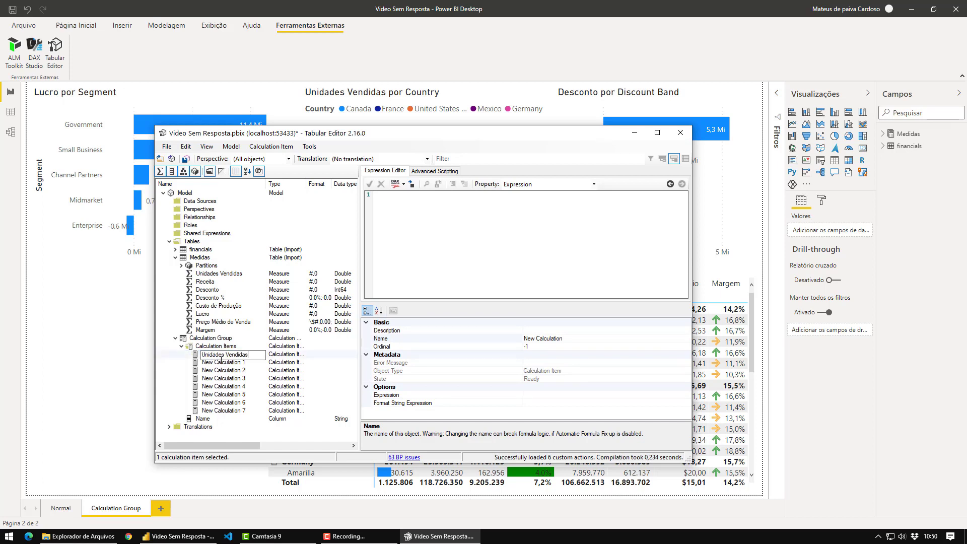
pyautogui.press('Return')
# Try to rename the New Calculation 1 item with the name copied from the Receita measure.
pyautogui.click(223, 365)
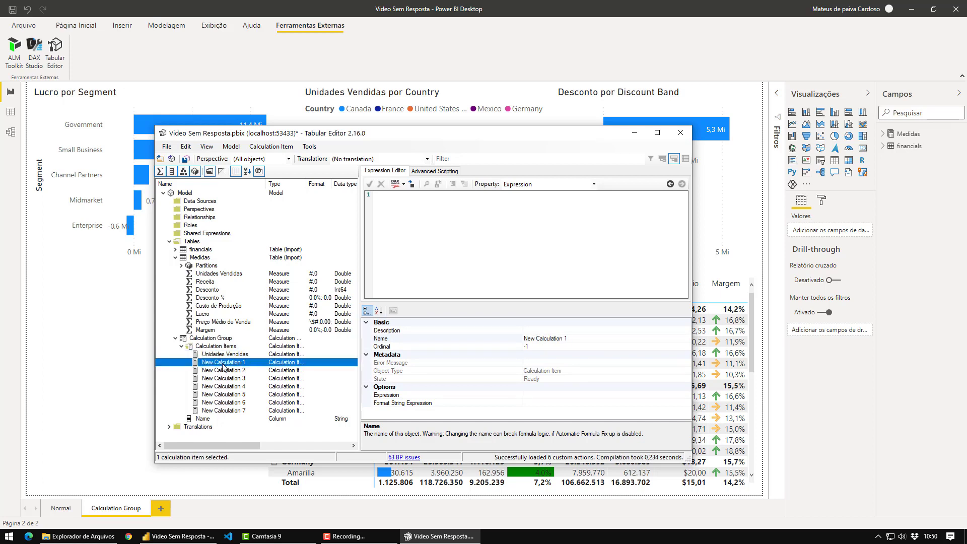
pyautogui.click(211, 282)
pyautogui.press('F2')
pyautogui.hotkey('ctrl', 'c')
pyautogui.press('Escape')
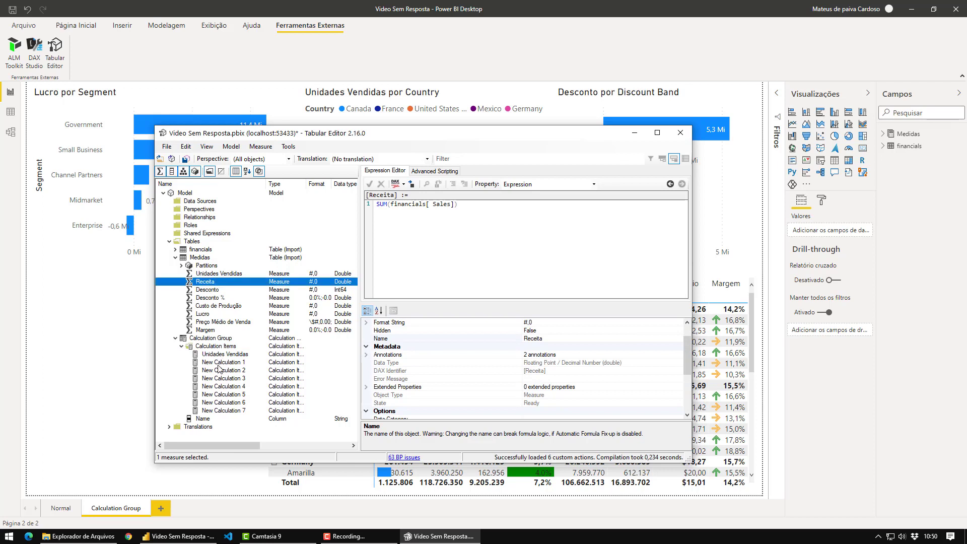
pyautogui.click(222, 362)
pyautogui.press('F2')
pyautogui.hotkey('ctrl', 'v')
pyautogui.press('Return')
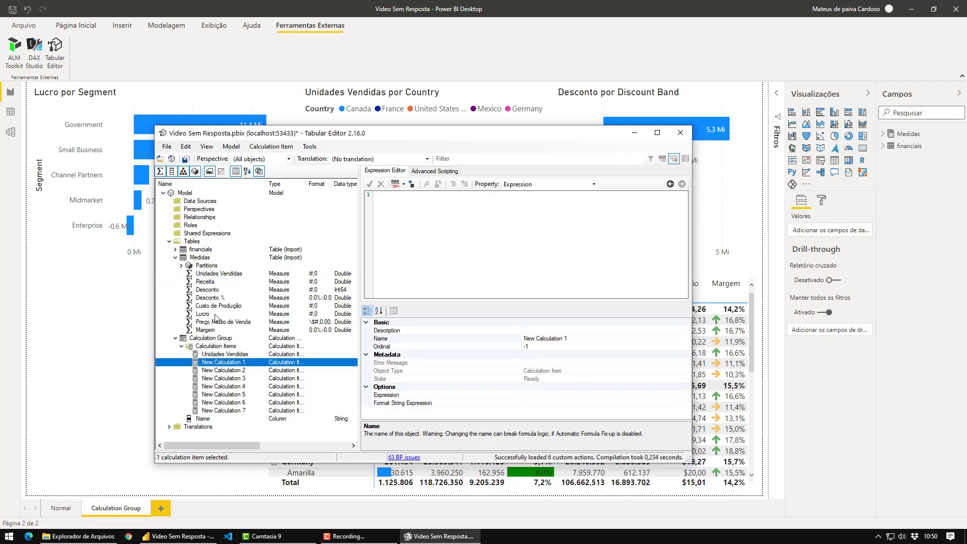
# Retry pasting the copied measure name as the name of the New Calculation 1 item.
pyautogui.click(212, 290)
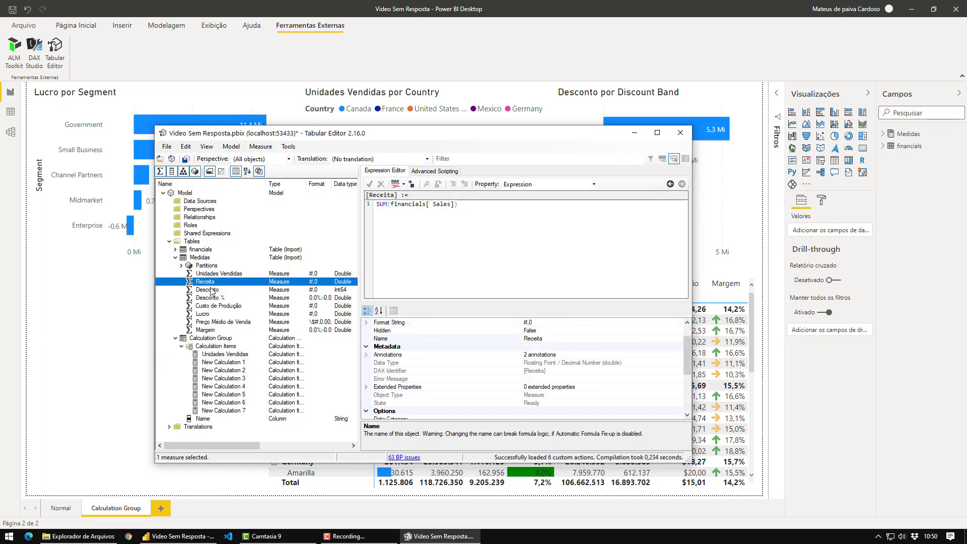
pyautogui.click(225, 363)
pyautogui.press('F2')
pyautogui.hotkey('ctrl', 'v')
pyautogui.press('Escape')
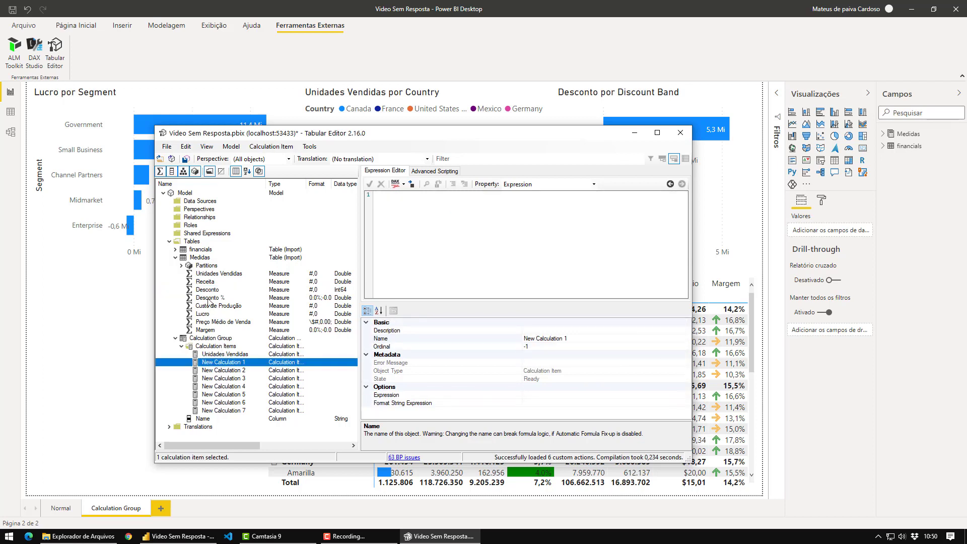
pyautogui.click(209, 298)
pyautogui.press('F2')
pyautogui.press('Escape')
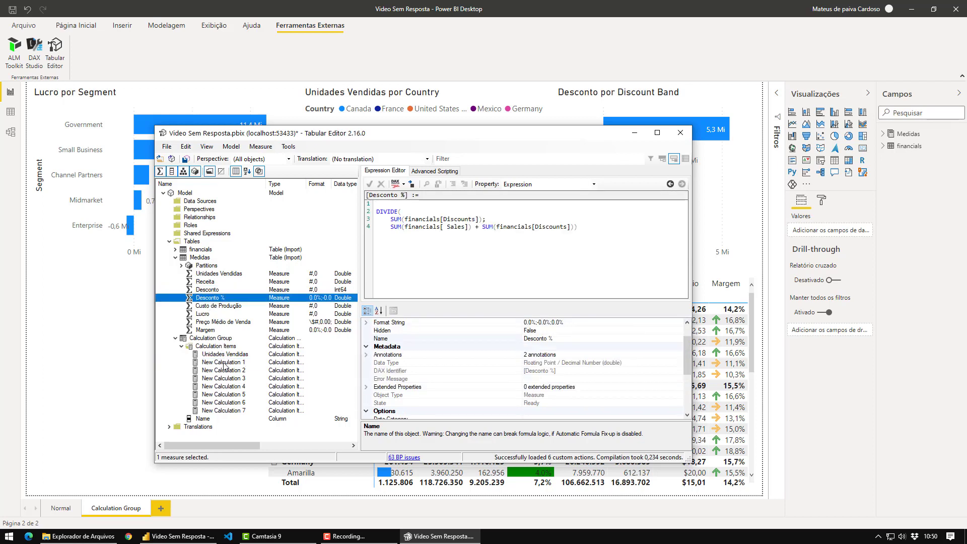
pyautogui.click(225, 363)
# Rename the New Calculation 1 item as Receita, using the name copied from the Receita measure.
pyautogui.click(206, 282)
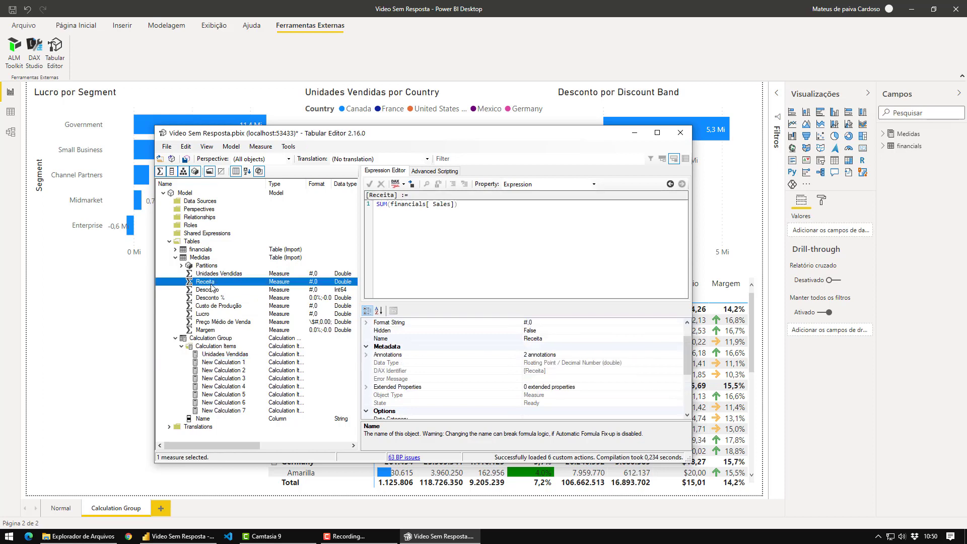
pyautogui.press('F2')
pyautogui.press('Escape')
pyautogui.click(220, 363)
pyautogui.press('F2')
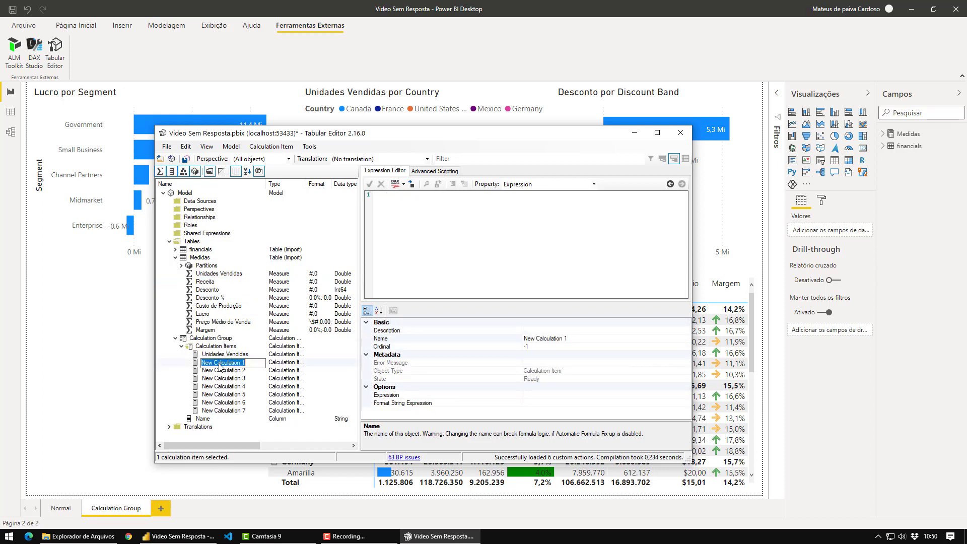
pyautogui.hotkey('ctrl', 'v')
pyautogui.press('Return')
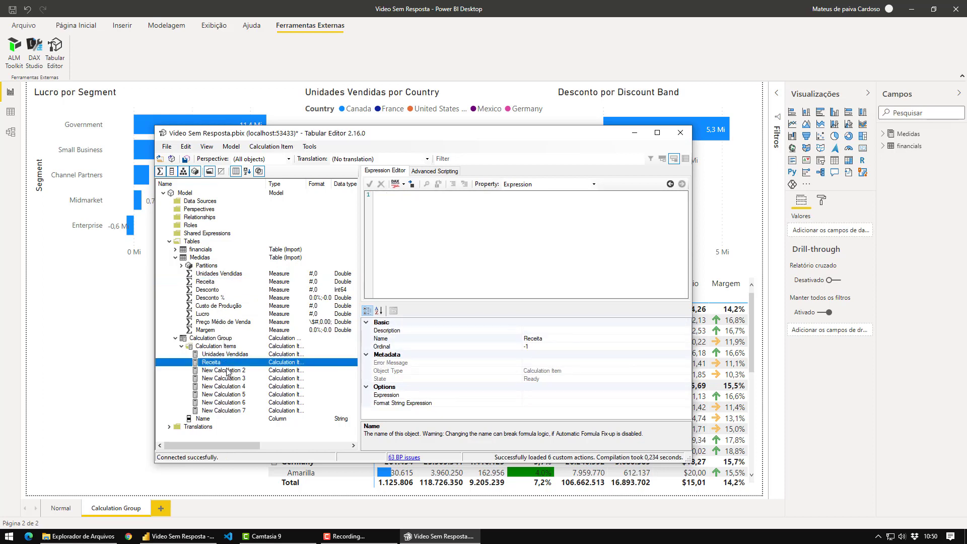
# Rename the New Calculation 2 item as Desconto, using the name copied from the matching measure.
pyautogui.click(208, 291)
pyautogui.press('F2')
pyautogui.hotkey('ctrl', 'c')
pyautogui.press('Escape')
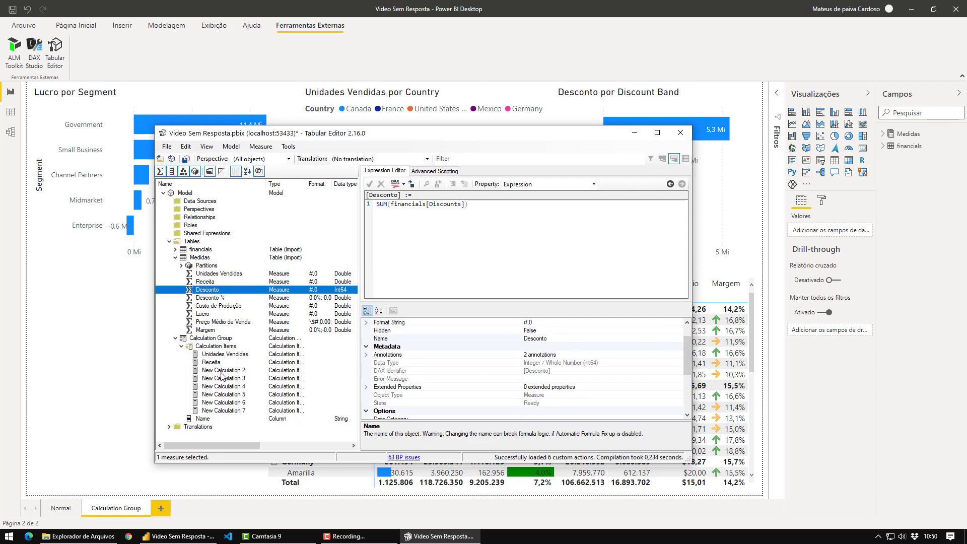
pyautogui.click(229, 370)
pyautogui.press('F2')
pyautogui.hotkey('ctrl', 'v')
pyautogui.press('Return')
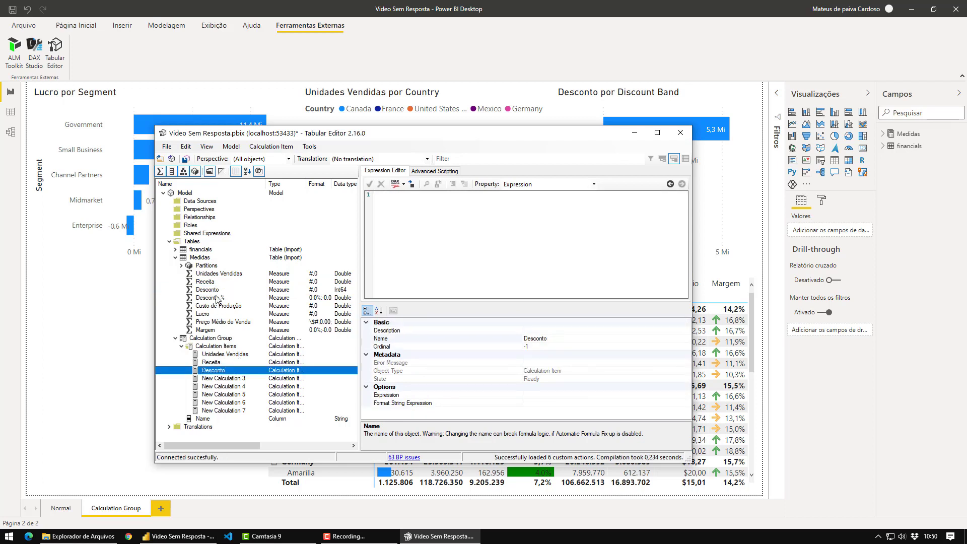
# Rename the New Calculation 3 item as Desconto %, using the name copied from the matching measure.
pyautogui.click(222, 297)
pyautogui.press('F2')
pyautogui.hotkey('ctrl', 'c')
pyautogui.press('Escape')
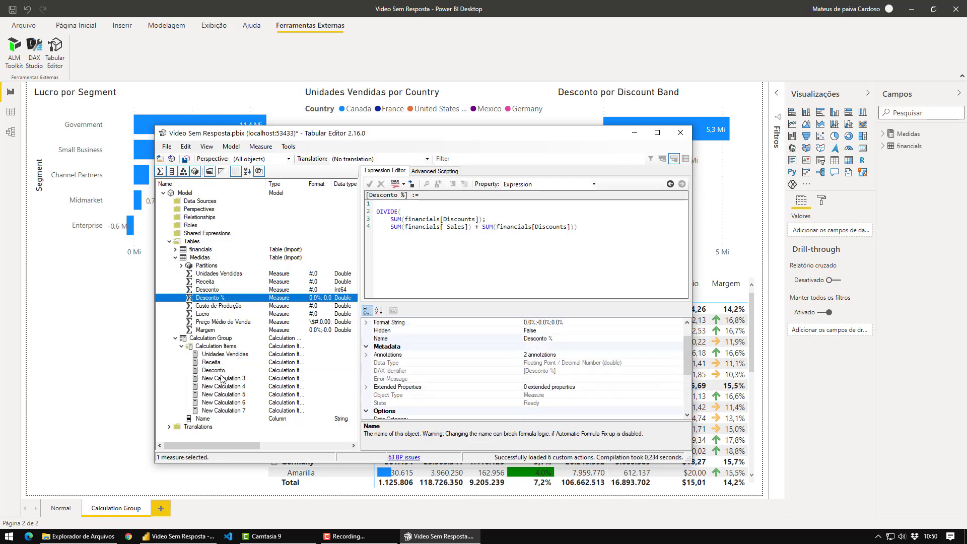
pyautogui.click(224, 378)
pyautogui.press('F2')
pyautogui.hotkey('ctrl', 'v')
pyautogui.press('Return')
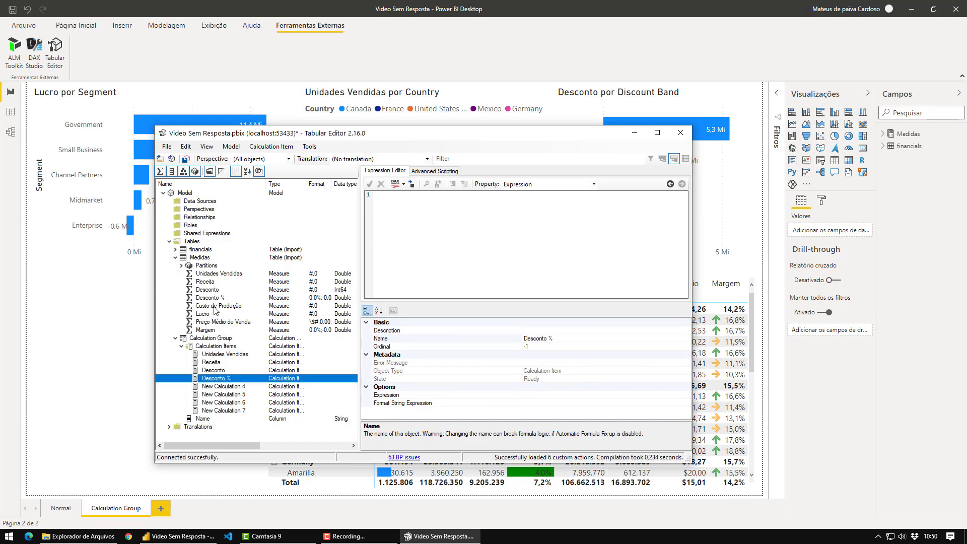
# Rename the New Calculation 4 item as Custo de Produção, using the name copied from the matching measure.
pyautogui.click(218, 306)
pyautogui.press('F2')
pyautogui.press('Escape')
pyautogui.click(230, 387)
pyautogui.press('F2')
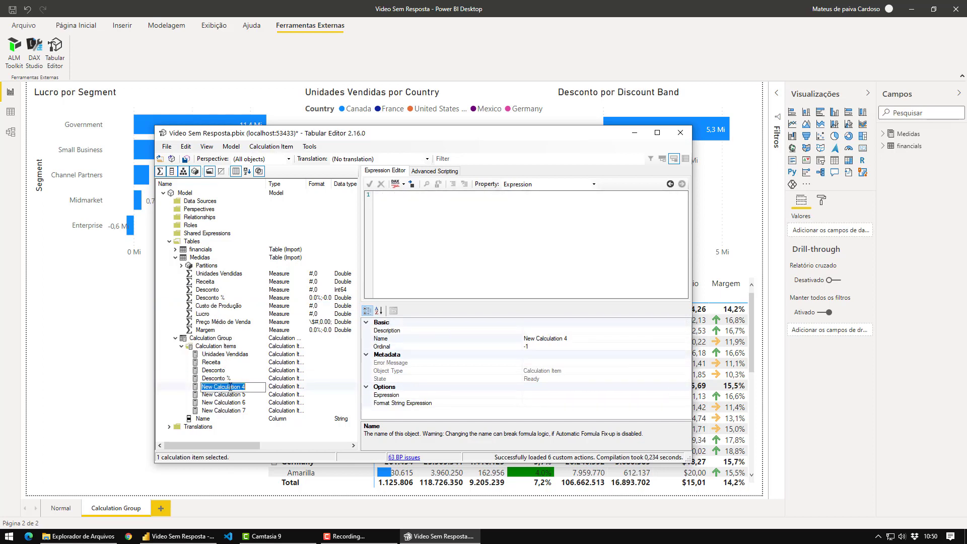
pyautogui.hotkey('ctrl', 'v')
pyautogui.press('Return')
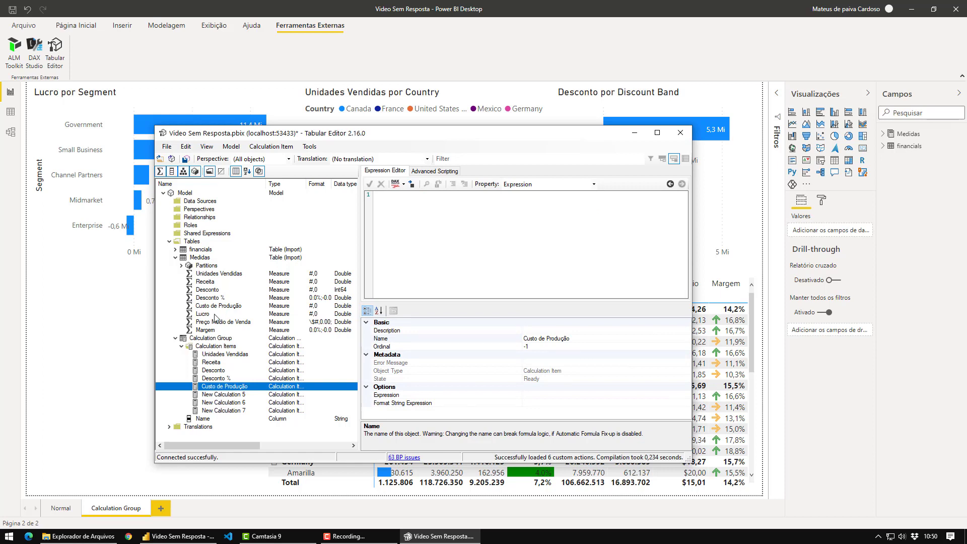
# Rename the New Calculation 5 item as Lucro, using the name copied from the matching measure.
pyautogui.click(215, 314)
pyautogui.press('F2')
pyautogui.press('Escape')
pyautogui.click(222, 396)
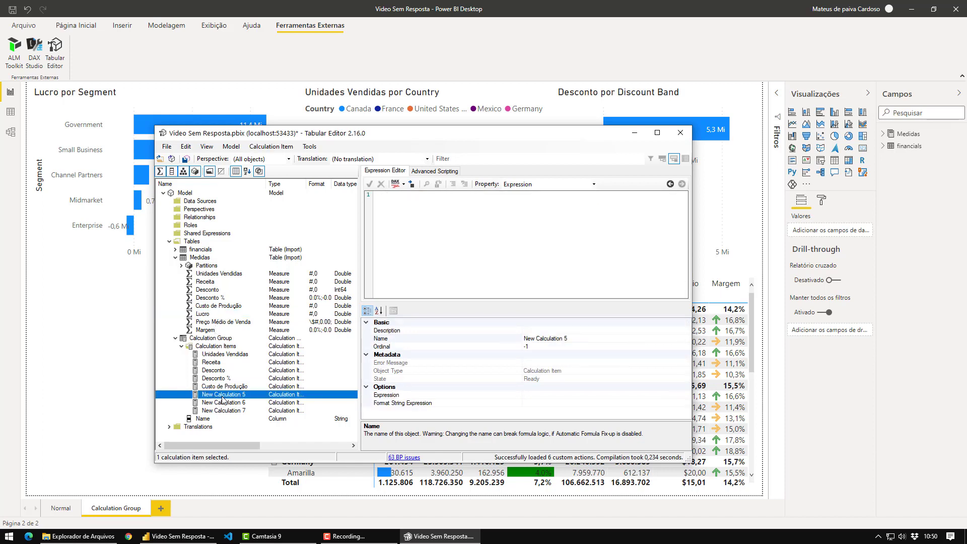
pyautogui.press('F2')
pyautogui.hotkey('ctrl', 'v')
pyautogui.press('Return')
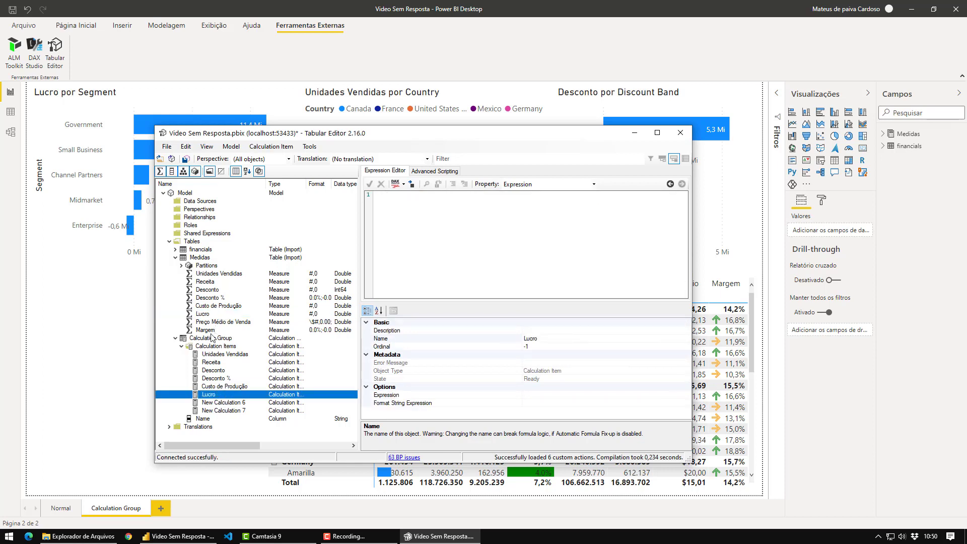
# Rename the New Calculation 6 item as Preço Médio de Venda, using the name copied from the matching measure.
pyautogui.click(211, 323)
pyautogui.click(223, 403)
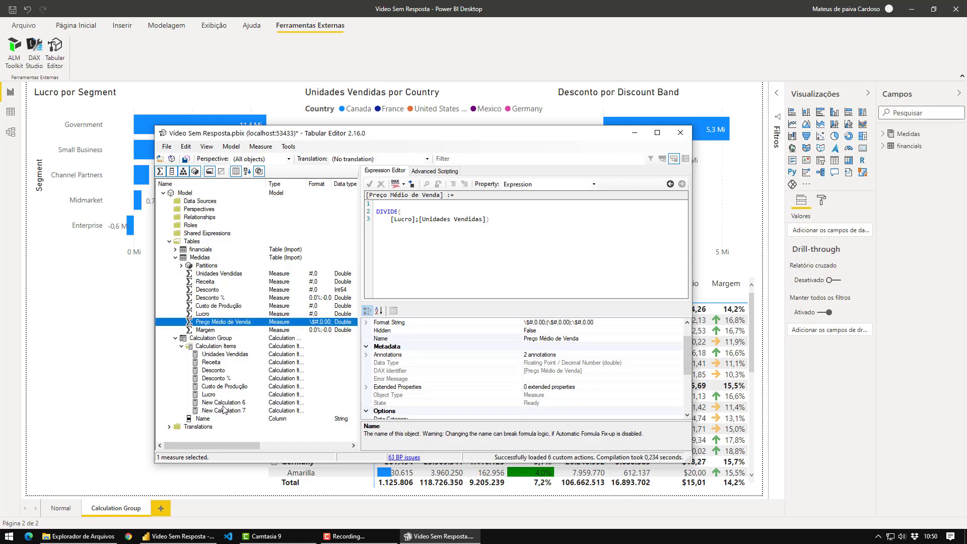
pyautogui.press('F2')
pyautogui.hotkey('ctrl', 'v')
pyautogui.press('Return')
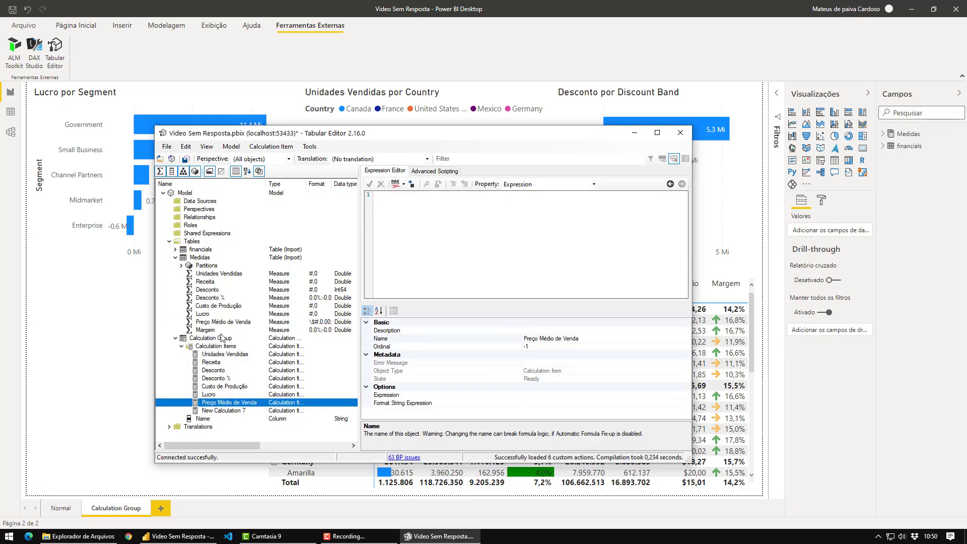
# Rename the New Calculation 7 item as Margem, using the name copied from the matching measure.
pyautogui.click(214, 330)
pyautogui.press('F2')
pyautogui.click(230, 411)
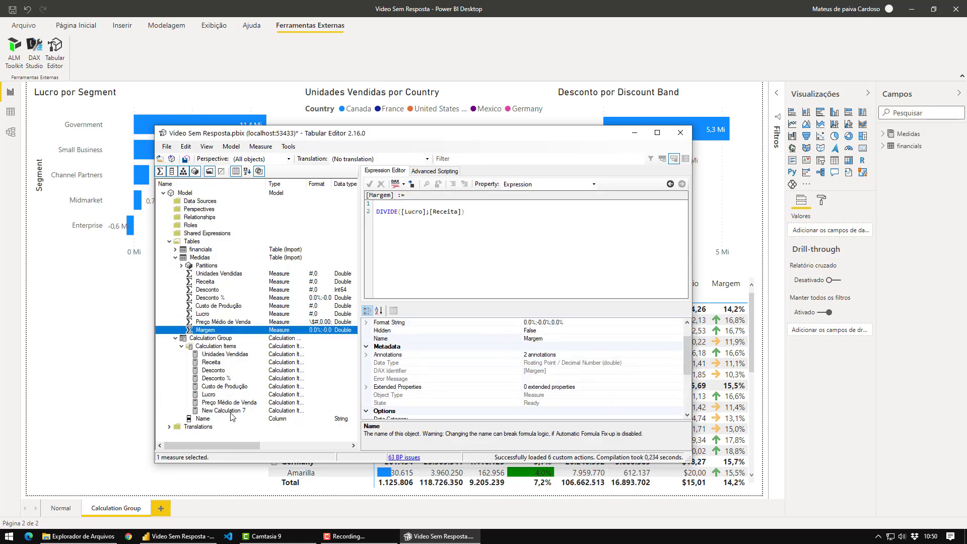
pyautogui.press('F2')
pyautogui.hotkey('ctrl', 'v')
pyautogui.press('Return')
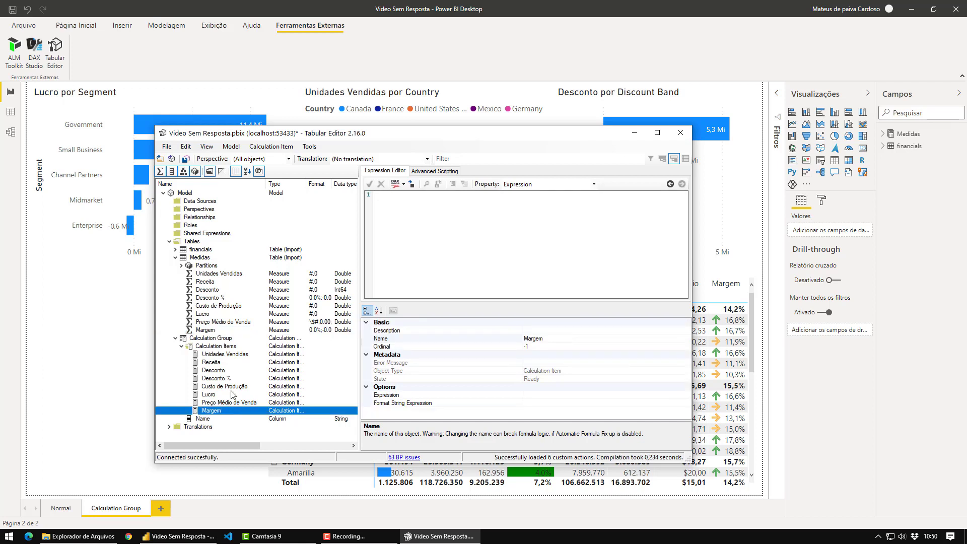
# Set the expressions of the Unidades Vendidas and Receita calculation items to the measures [Unidades Vendidas] and [Receita].
pyautogui.click(225, 354)
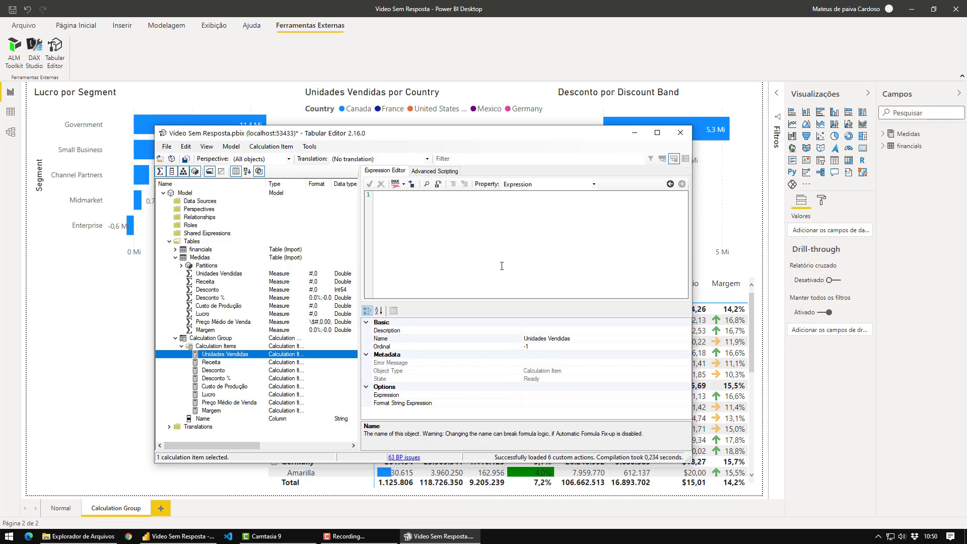
pyautogui.click(216, 273)
pyautogui.click(220, 356)
pyautogui.moveTo(213, 276); pyautogui.dragTo(484, 246)
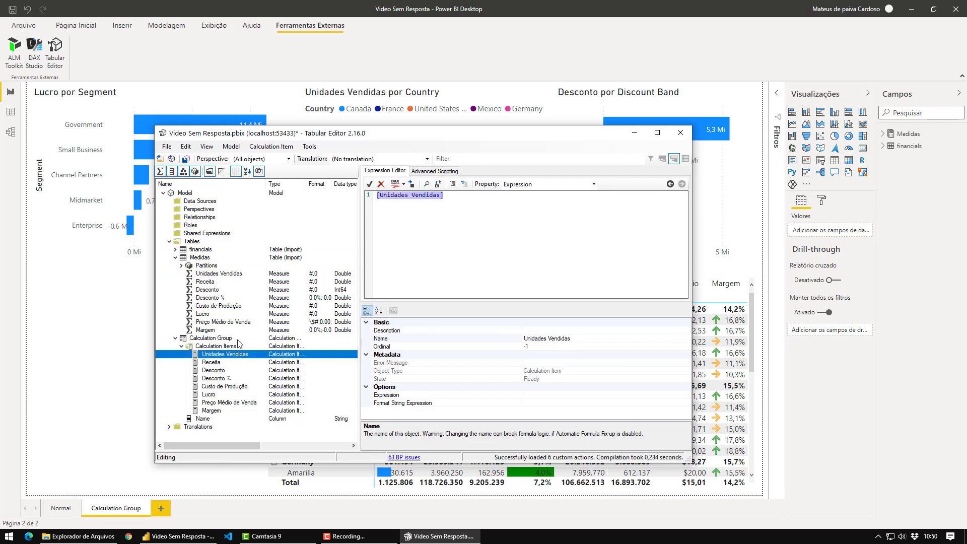
pyautogui.click(213, 363)
pyautogui.moveTo(212, 285); pyautogui.dragTo(470, 260)
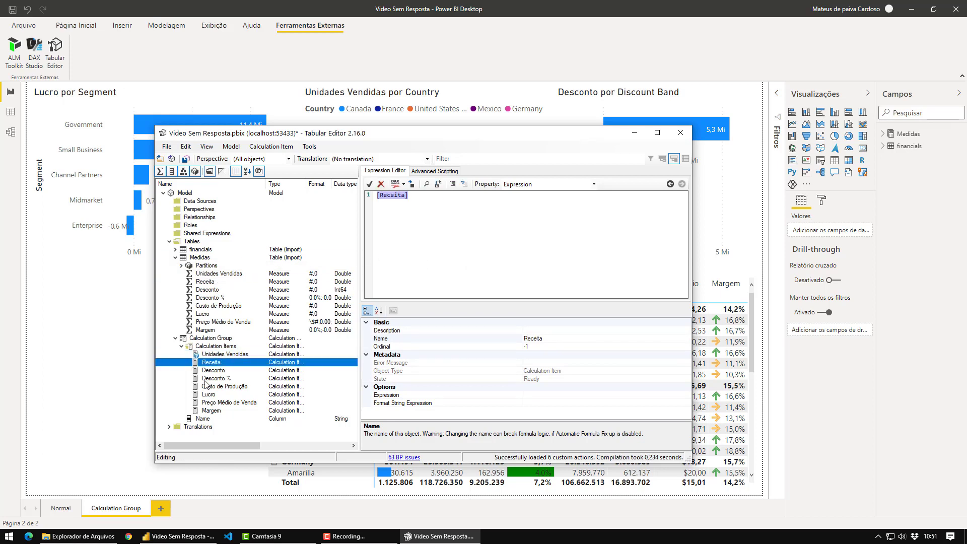
# Set the expressions of the Desconto and Desconto % calculation items to their measures of the same name.
pyautogui.click(212, 371)
pyautogui.moveTo(212, 291); pyautogui.dragTo(417, 264)
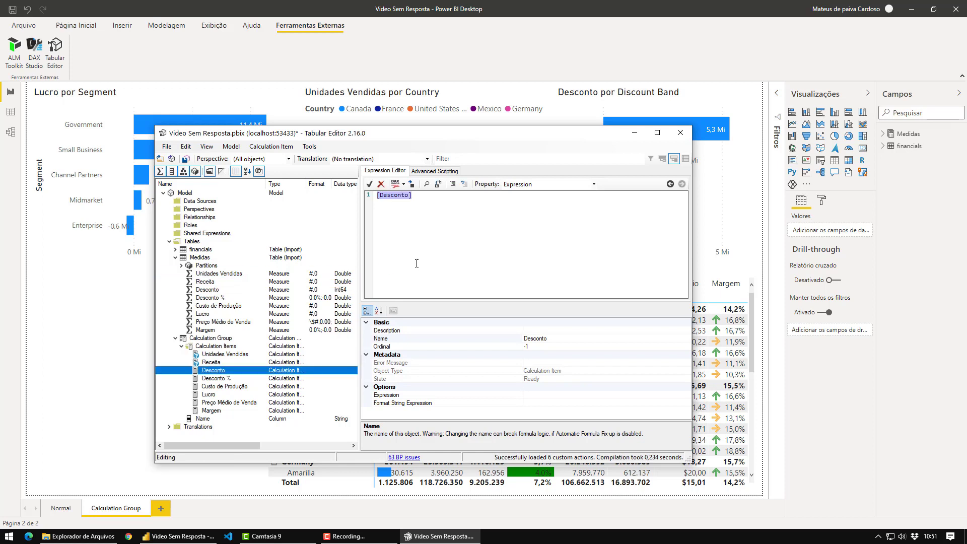
pyautogui.click(215, 379)
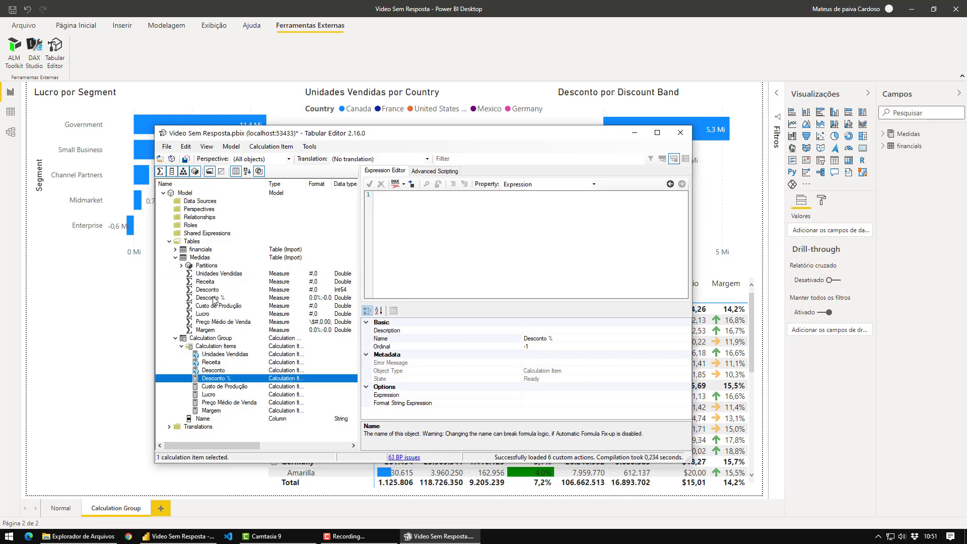
pyautogui.moveTo(214, 300); pyautogui.dragTo(455, 264)
# Set the expressions of the Custo de Produção and Lucro calculation items to their measures of the same name.
pyautogui.click(227, 388)
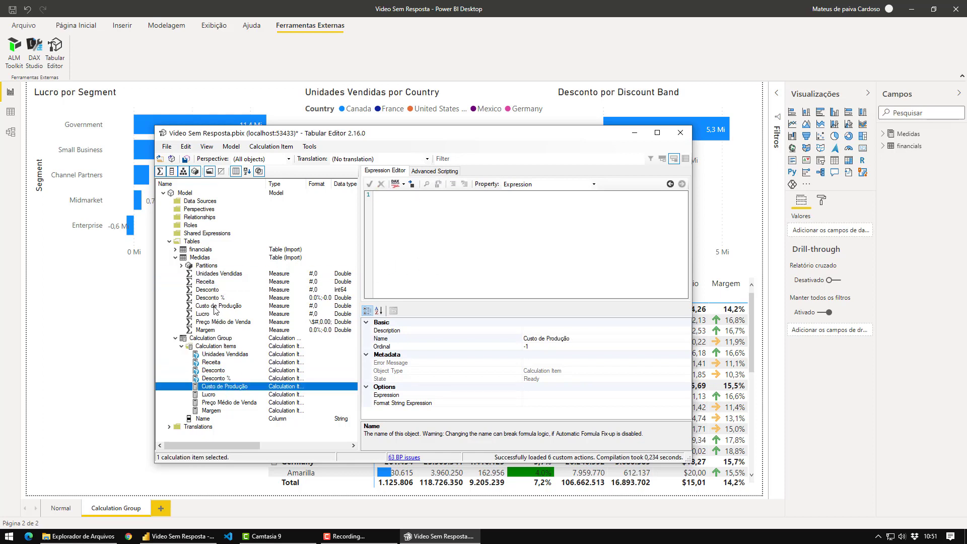
pyautogui.moveTo(214, 308); pyautogui.dragTo(449, 267)
pyautogui.click(209, 395)
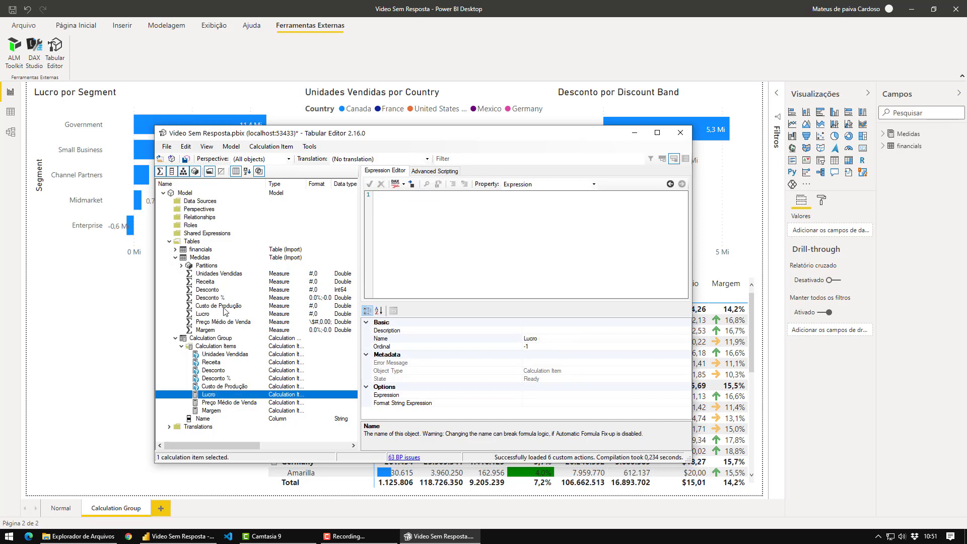
pyautogui.moveTo(204, 314); pyautogui.dragTo(444, 270)
# Set the expressions of the Preço Médio de Venda and Margem calculation items to [Preço Médio de Venda] and [Margem].
pyautogui.click(209, 403)
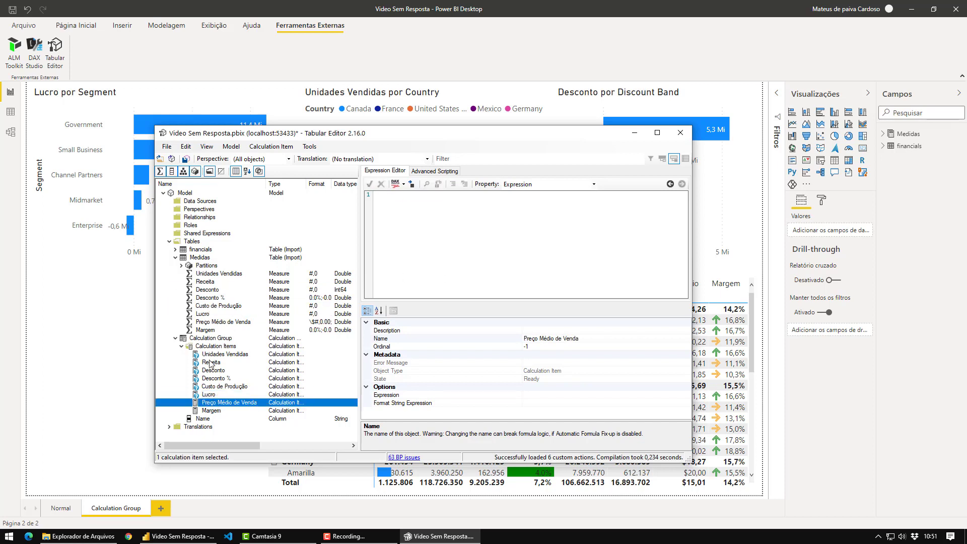
pyautogui.moveTo(213, 327); pyautogui.dragTo(469, 268)
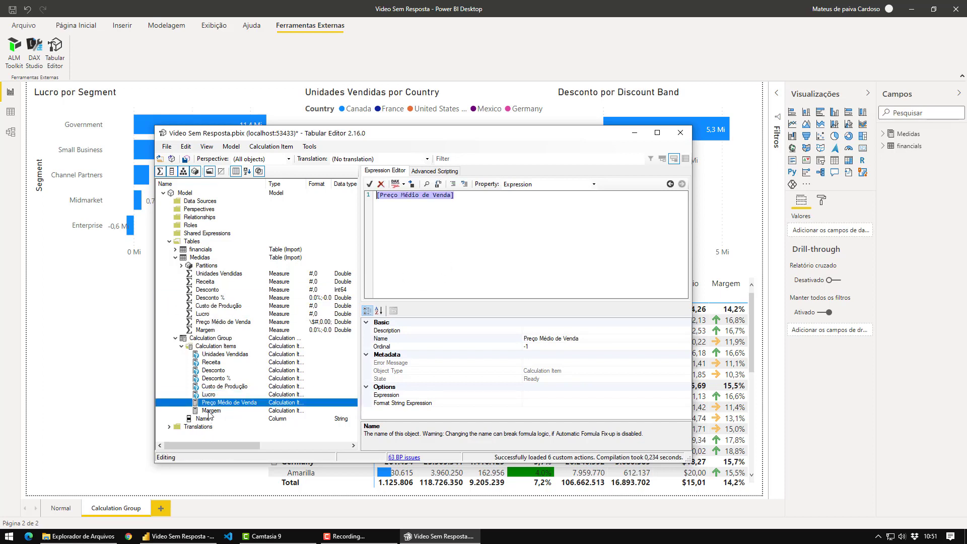
pyautogui.click(211, 411)
pyautogui.moveTo(205, 333); pyautogui.dragTo(439, 270)
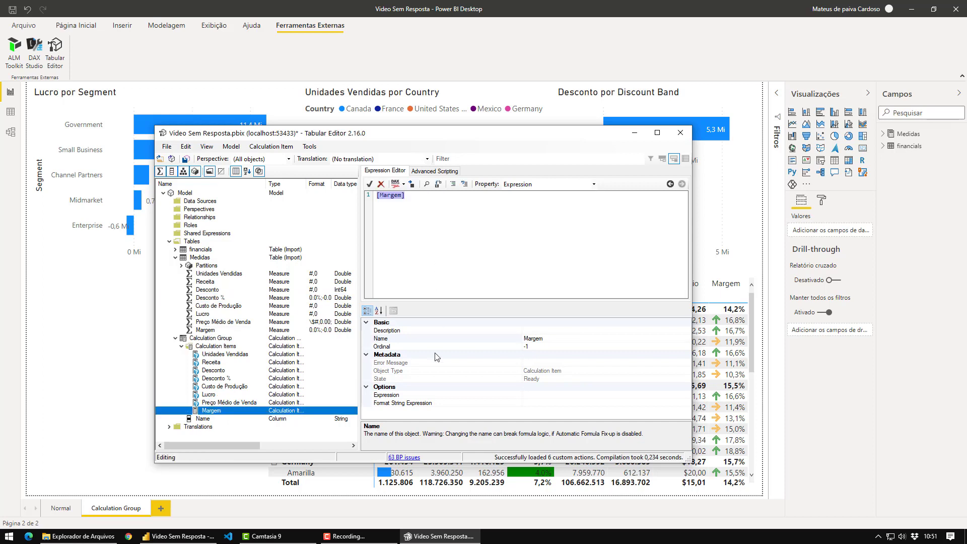
pyautogui.click(258, 371)
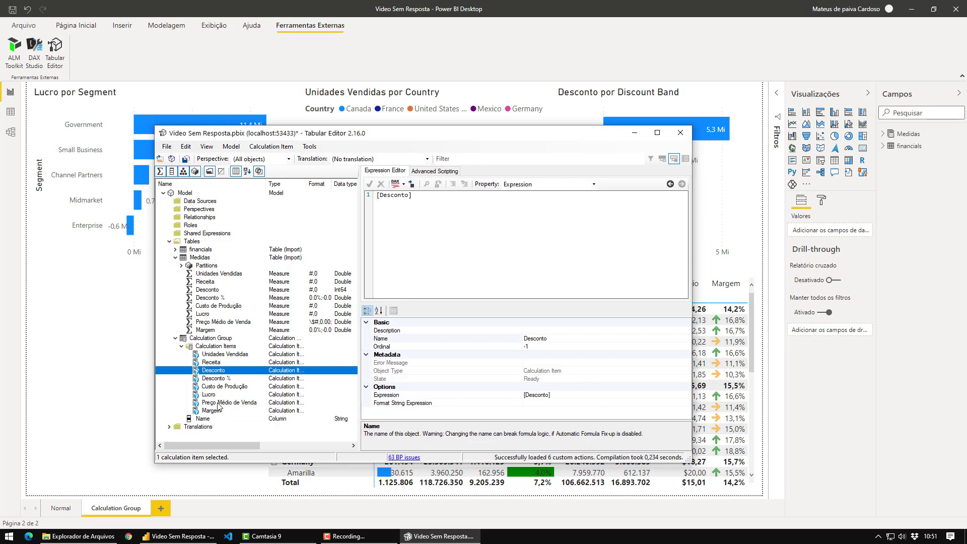
# Switch to Power BI Desktop and add a new report page with an empty card visual.
pyautogui.moveTo(179, 536)
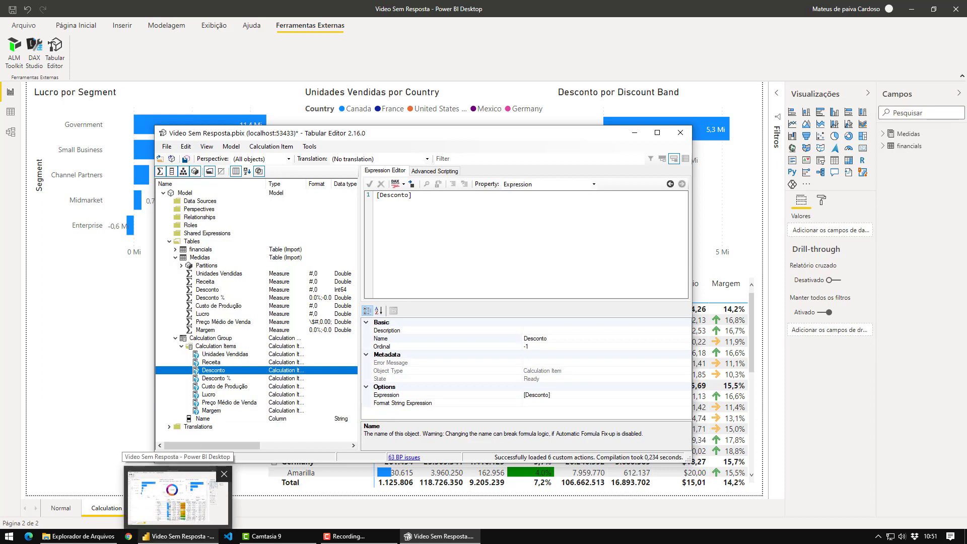
pyautogui.click(176, 496)
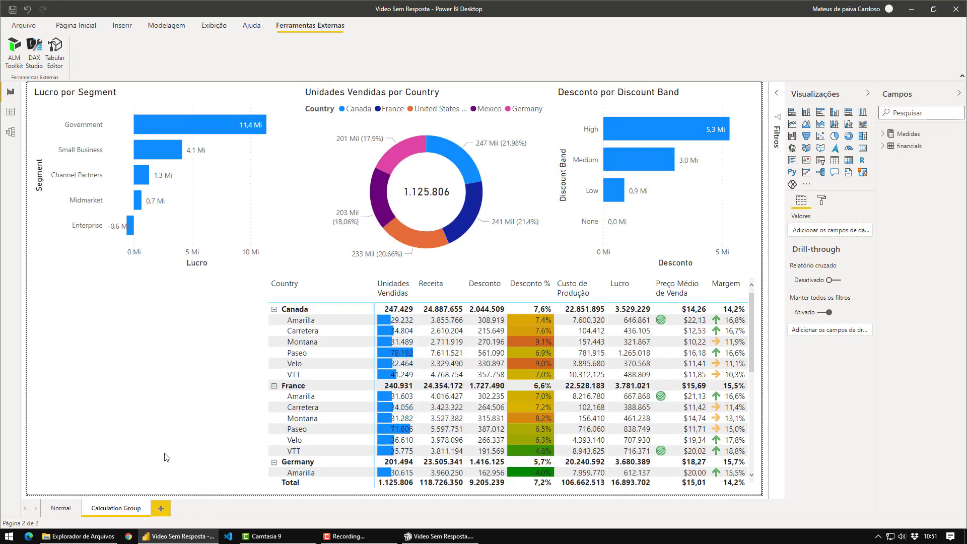
pyautogui.click(160, 509)
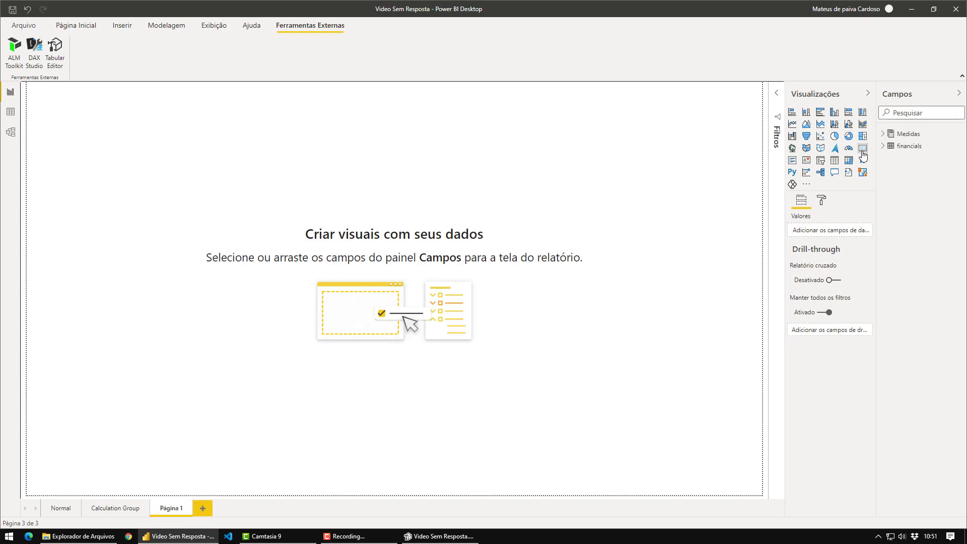
pyautogui.click(862, 152)
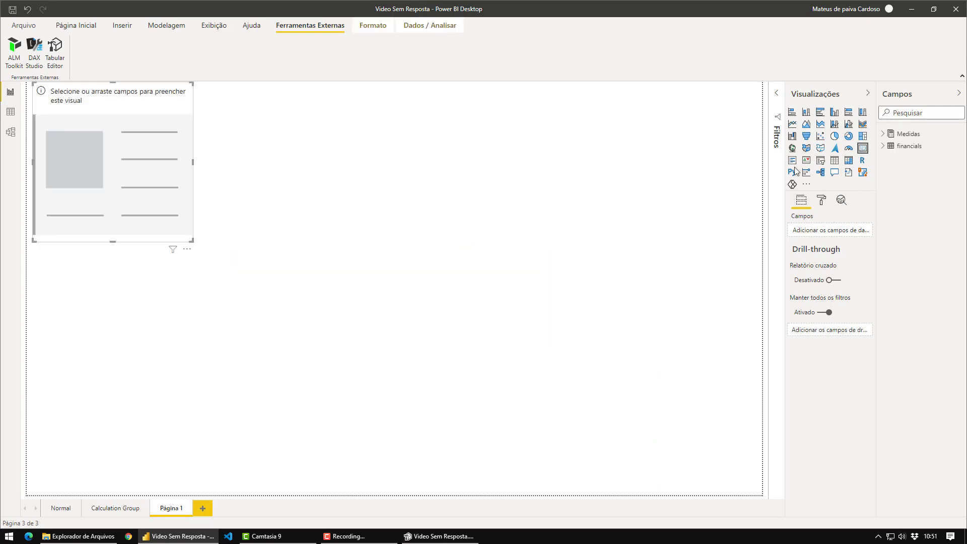
# Put the COGS column of the financials table in the card and look at its aggregation options.
pyautogui.click(882, 146)
pyautogui.moveTo(920, 170); pyautogui.dragTo(856, 235)
pyautogui.click(858, 230)
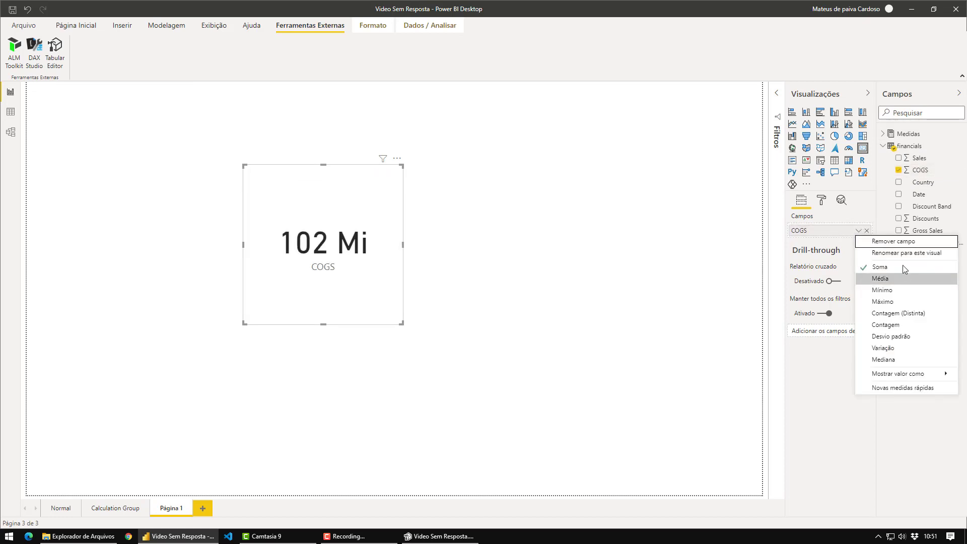
pyautogui.click(816, 368)
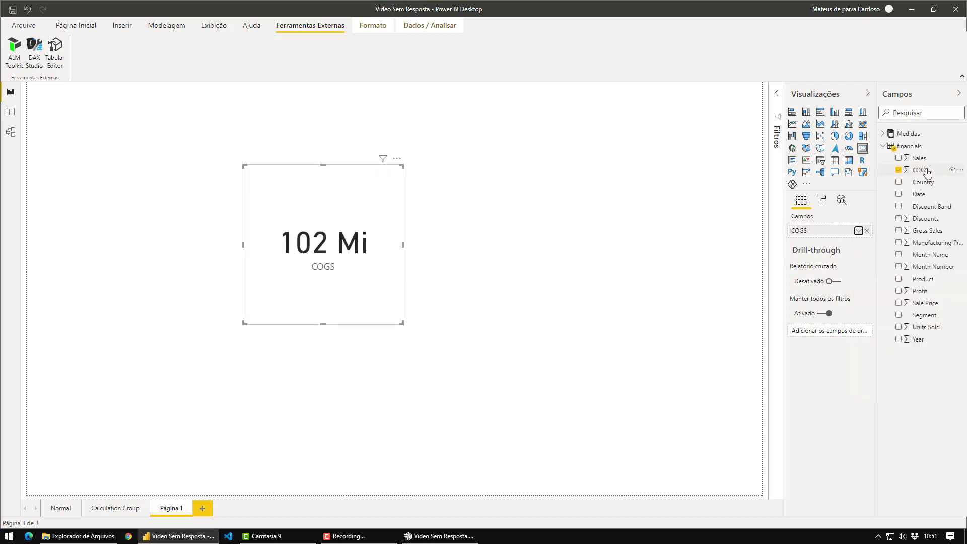
# Change the aggregation of COGS in the card to Média and after that to Mínimo.
pyautogui.click(858, 230)
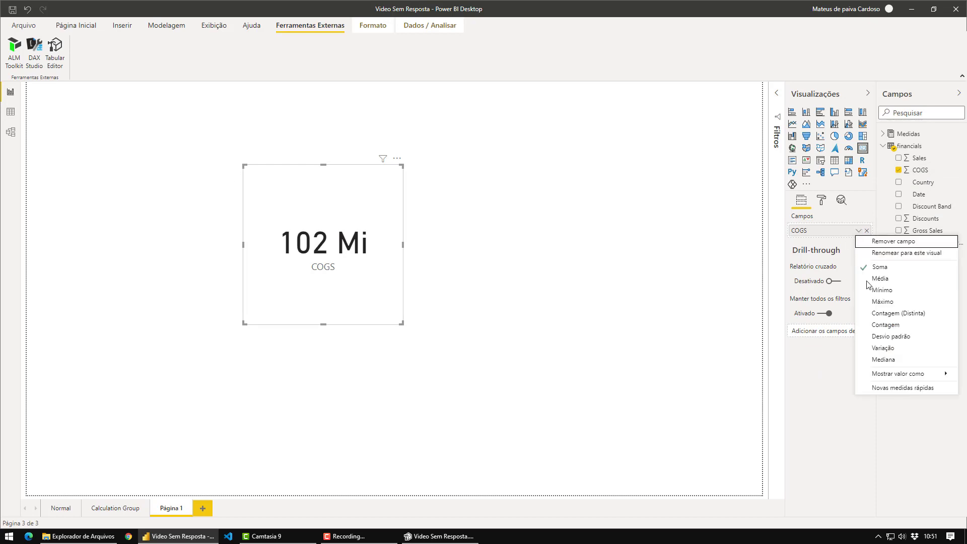
pyautogui.click(876, 279)
pyautogui.click(858, 230)
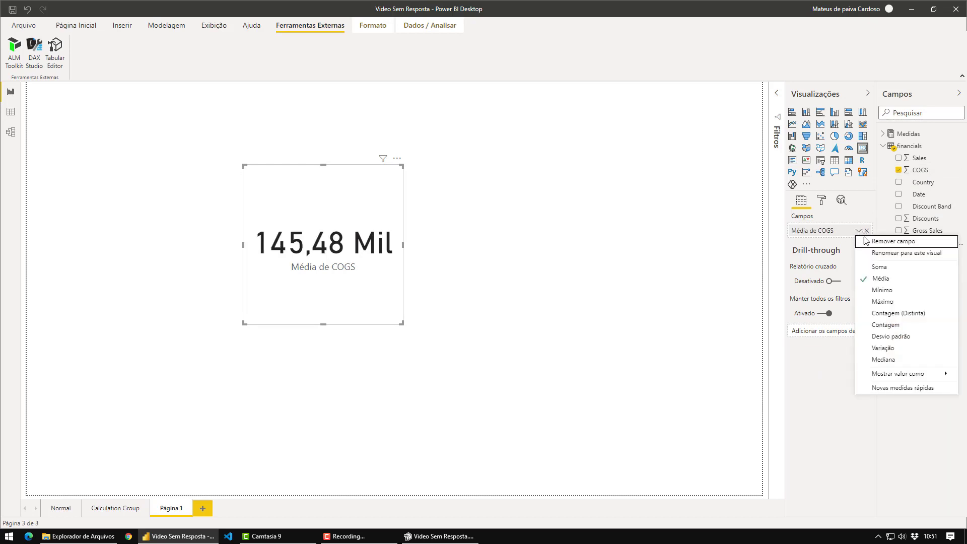
pyautogui.click(878, 289)
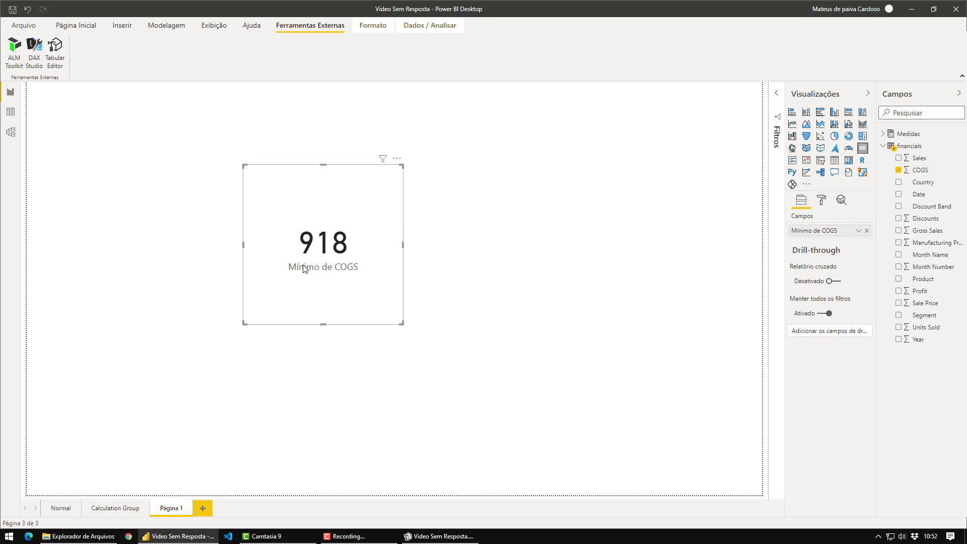
# Check the aggregation options of COGS once more and delete the card visual from the new page.
pyautogui.click(858, 230)
pyautogui.click(800, 428)
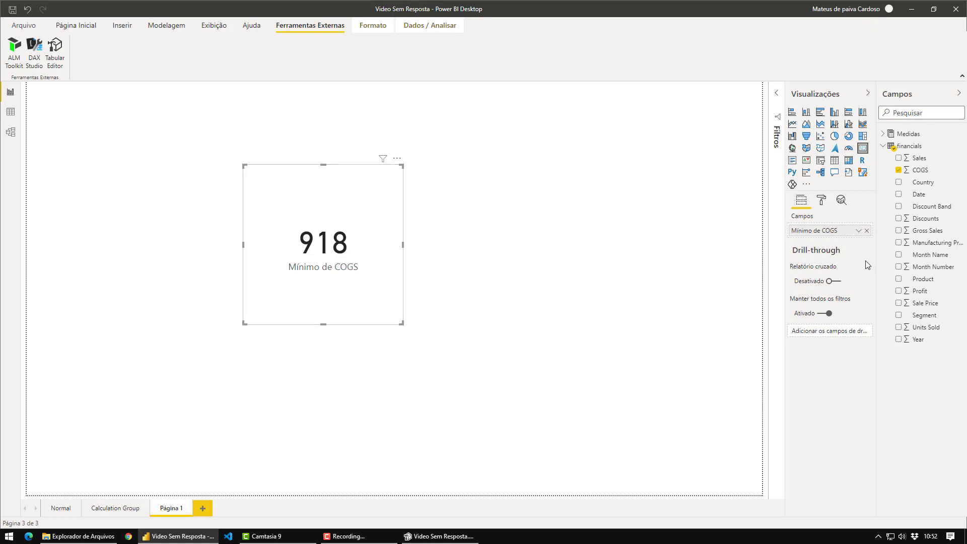
pyautogui.press('Delete')
pyautogui.click(885, 137)
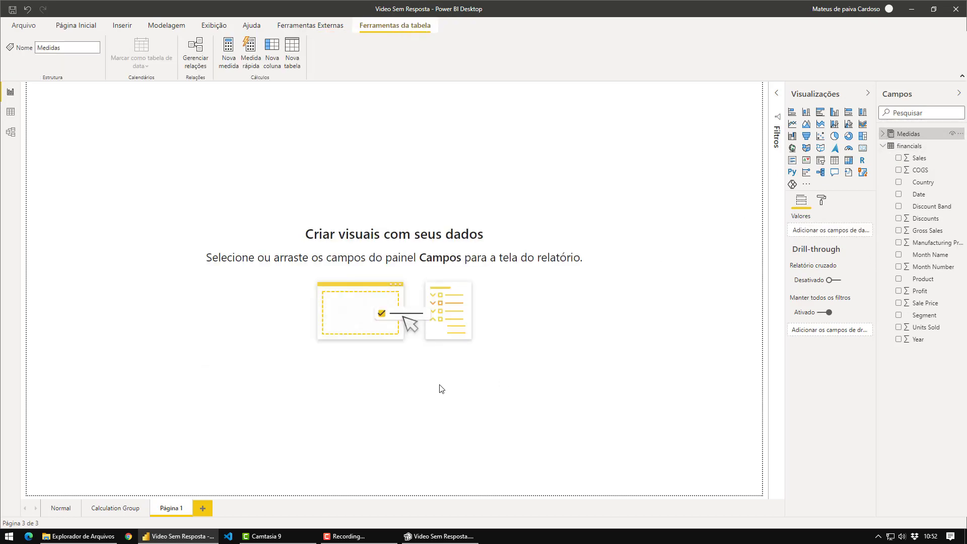
# Switch to Tabular Editor and save the calculation group with its items to the connected Power BI model.
pyautogui.click(435, 537)
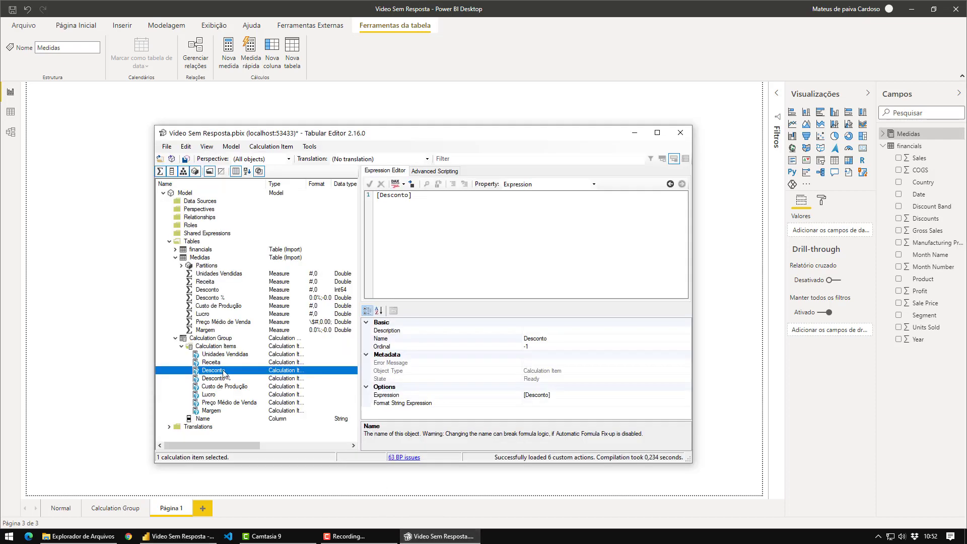
pyautogui.click(230, 386)
pyautogui.hotkey('ctrl', 's')
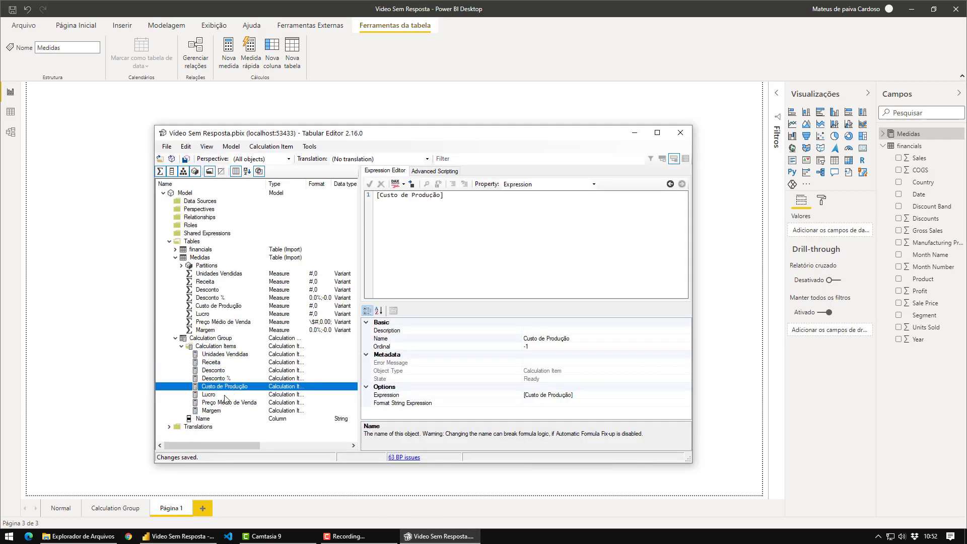
# Switch to Power BI Desktop, delete the Página 1 page and update the calculation groups, showing the fields of Calculation Group.
pyautogui.click(172, 508)
pyautogui.click(190, 504)
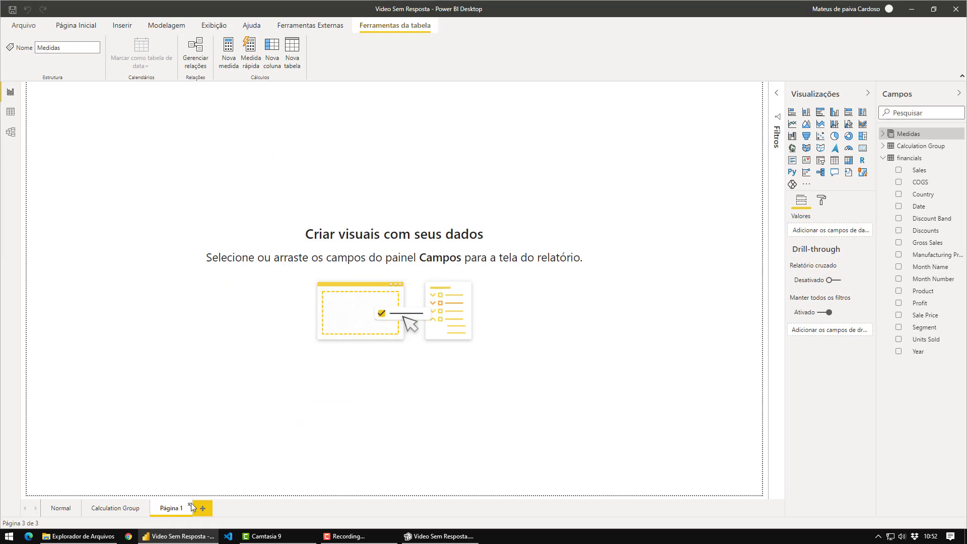
pyautogui.click(530, 290)
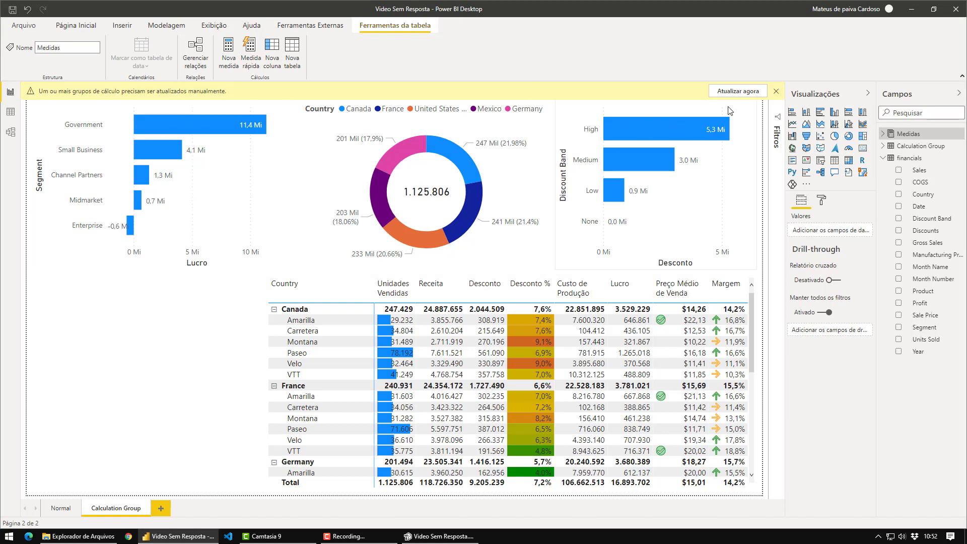
pyautogui.click(732, 94)
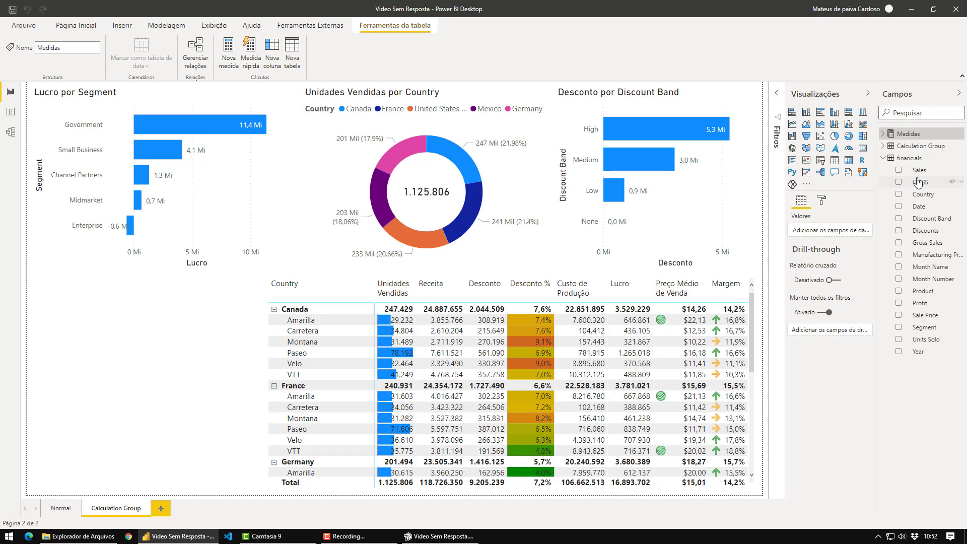
pyautogui.click(883, 146)
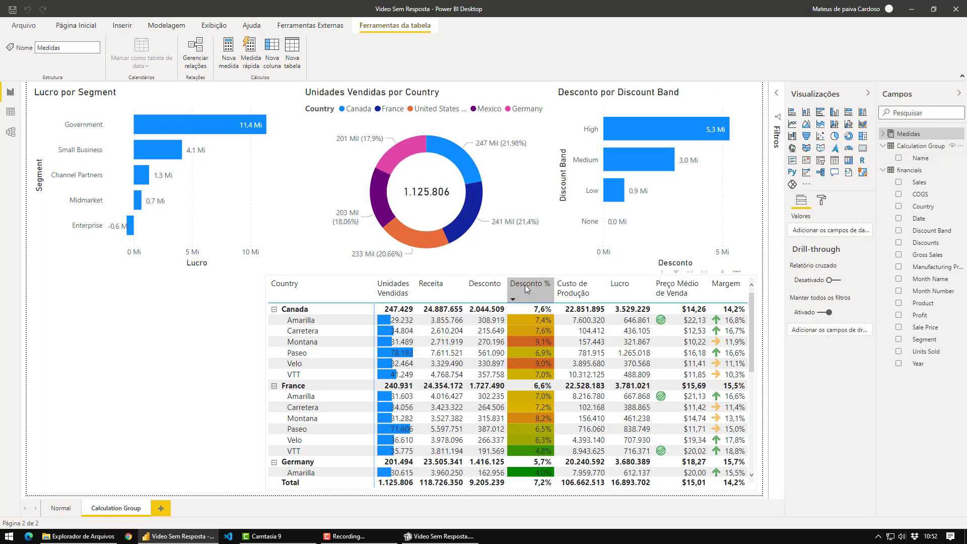
# Remove all measures, from Unidades Vendidas to Margem, from the values of the matrix on the Calculation Group page.
pyautogui.click(549, 281)
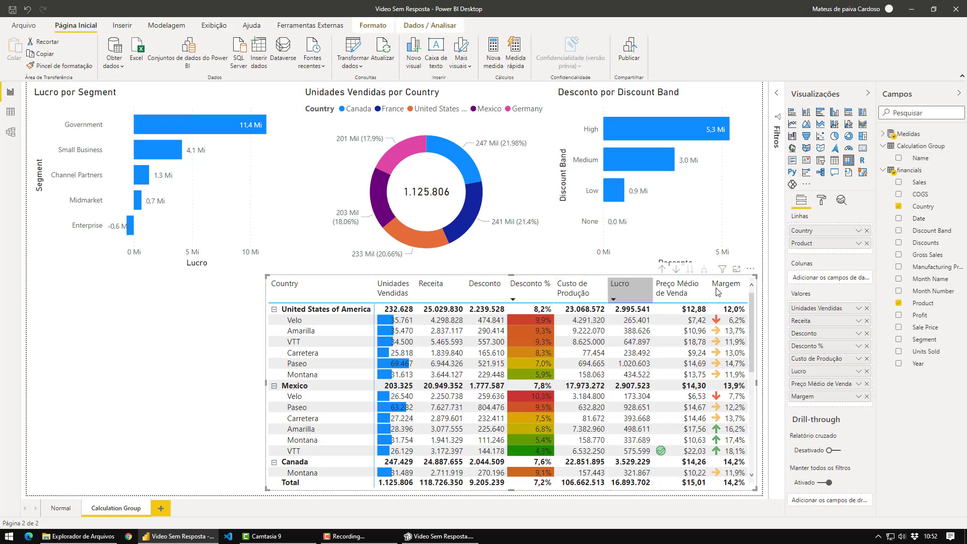
pyautogui.click(866, 308)
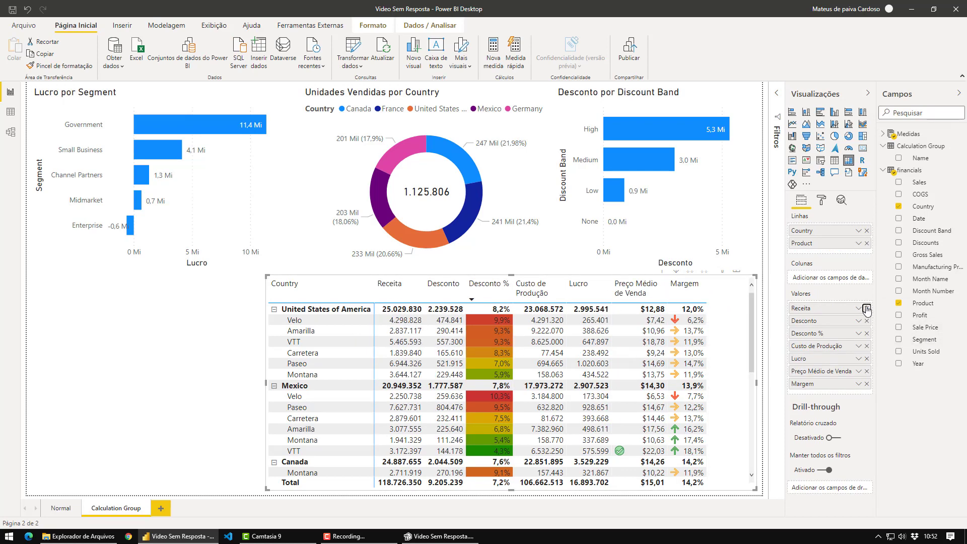
pyautogui.click(866, 308)
pyautogui.click(866, 308)
pyautogui.click(867, 308)
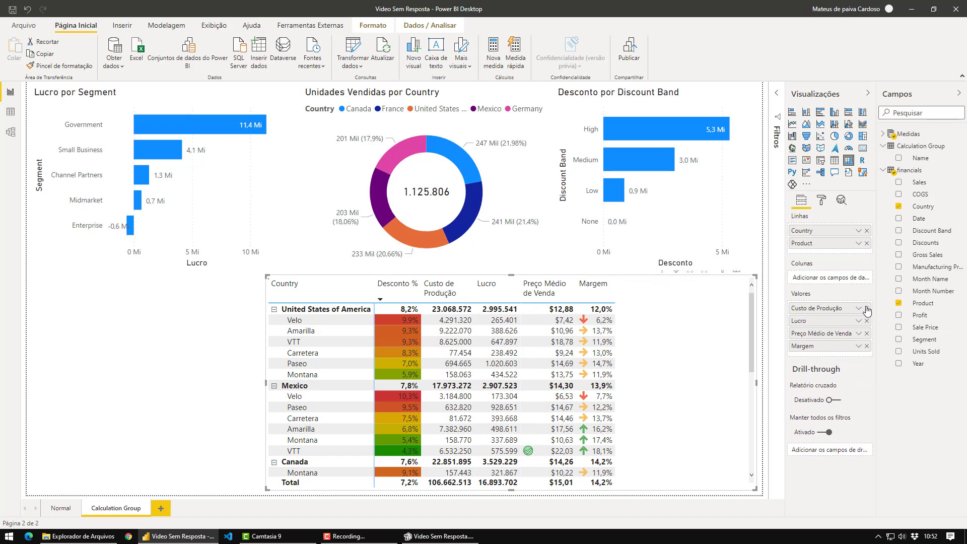
pyautogui.click(867, 309)
pyautogui.click(867, 308)
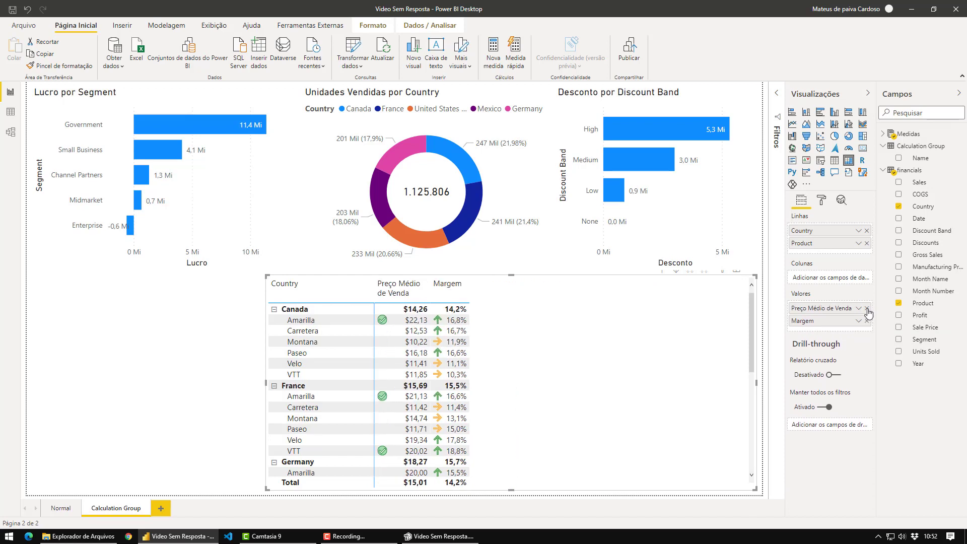
pyautogui.click(867, 308)
pyautogui.click(867, 308)
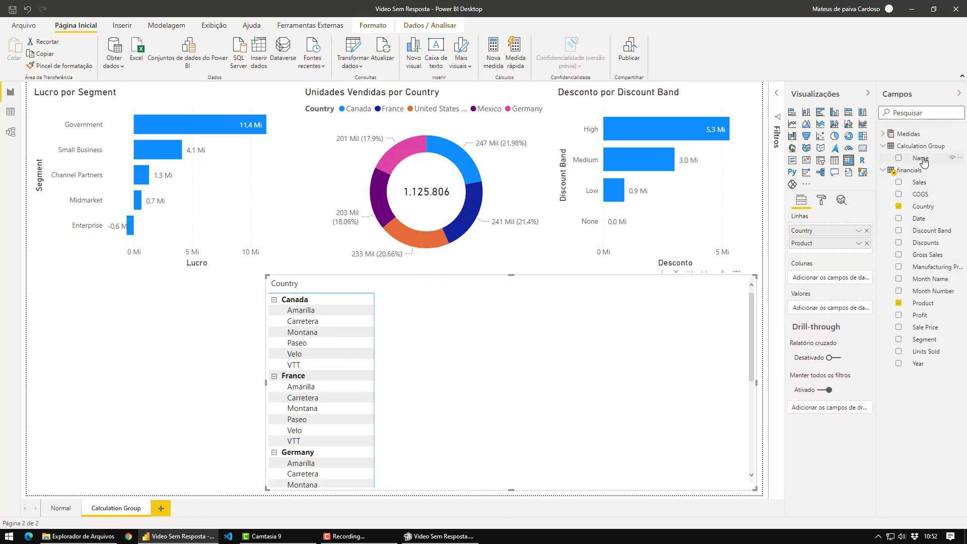
# Use the Name column of Calculation Group as the matrix columns and the Lucro measure as its values.
pyautogui.moveTo(921, 157); pyautogui.dragTo(851, 281)
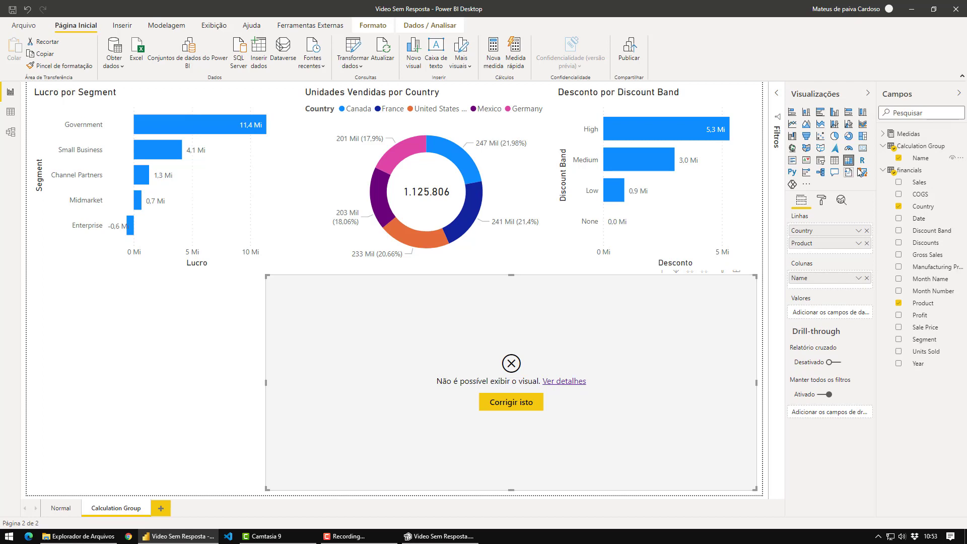
pyautogui.click(883, 134)
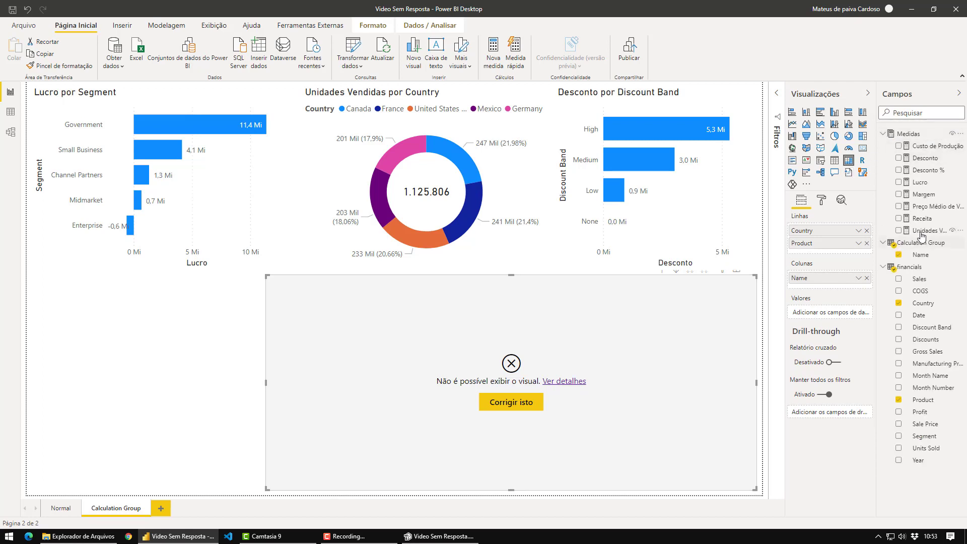
pyautogui.moveTo(860, 191); pyautogui.dragTo(843, 196)
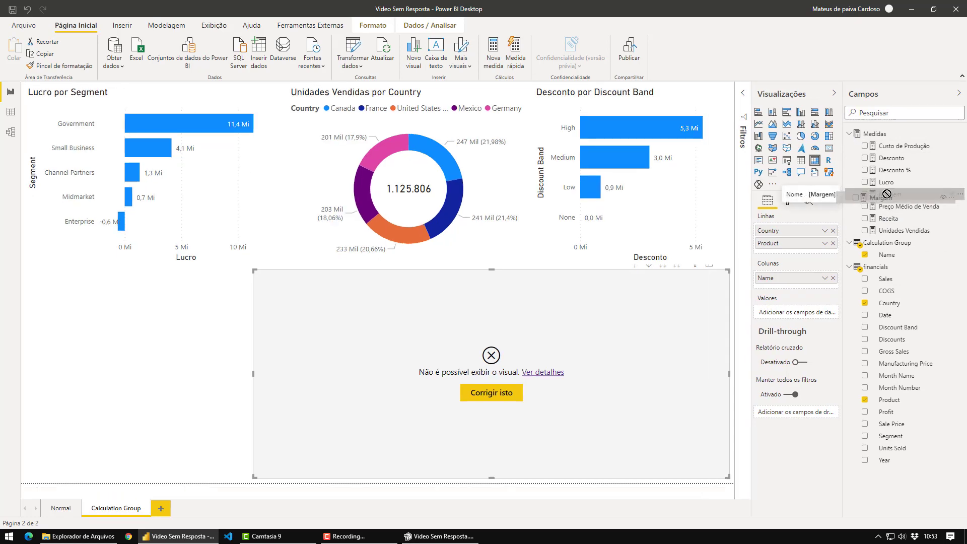
pyautogui.moveTo(887, 183); pyautogui.dragTo(798, 315)
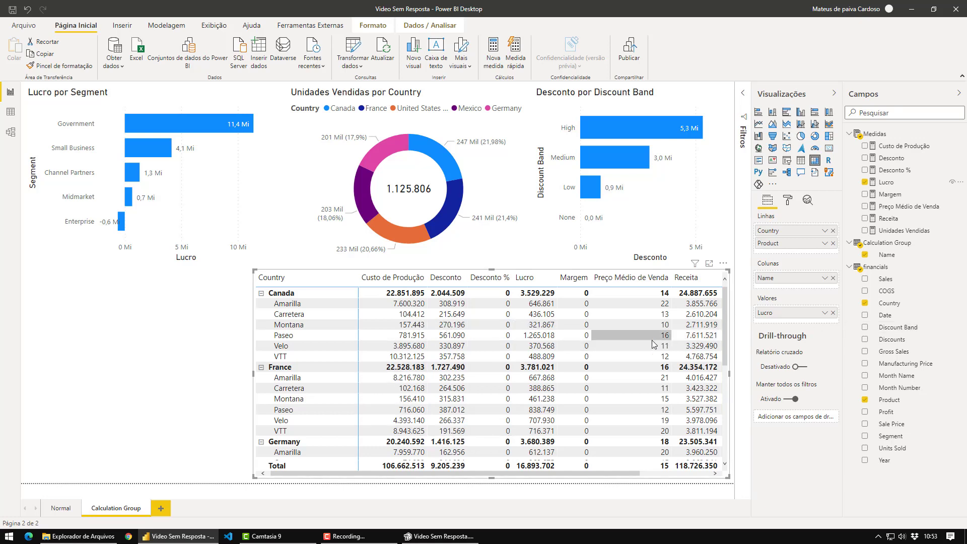
# Add a slicer on the Calculation Group table's Name column beside the matrix and make it slightly smaller.
pyautogui.click(149, 367)
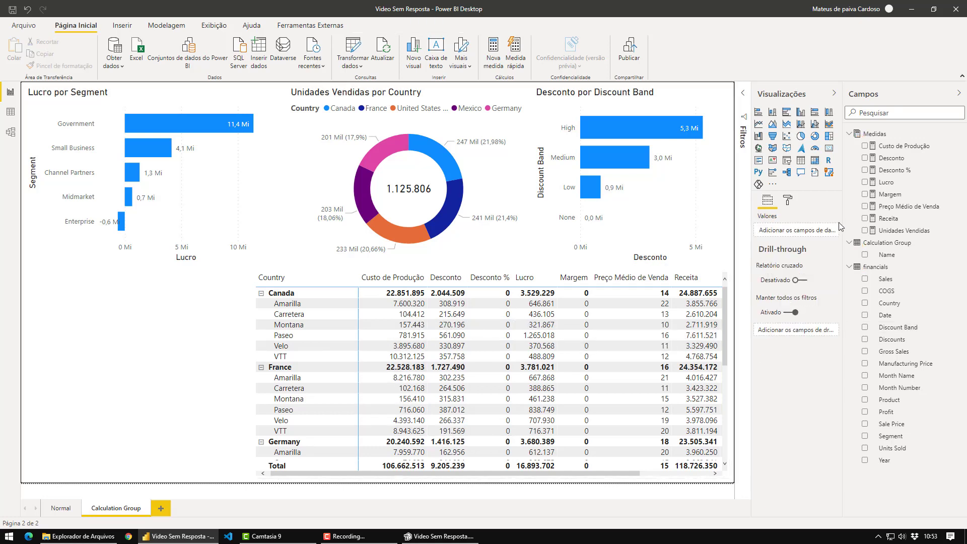
pyautogui.click(786, 160)
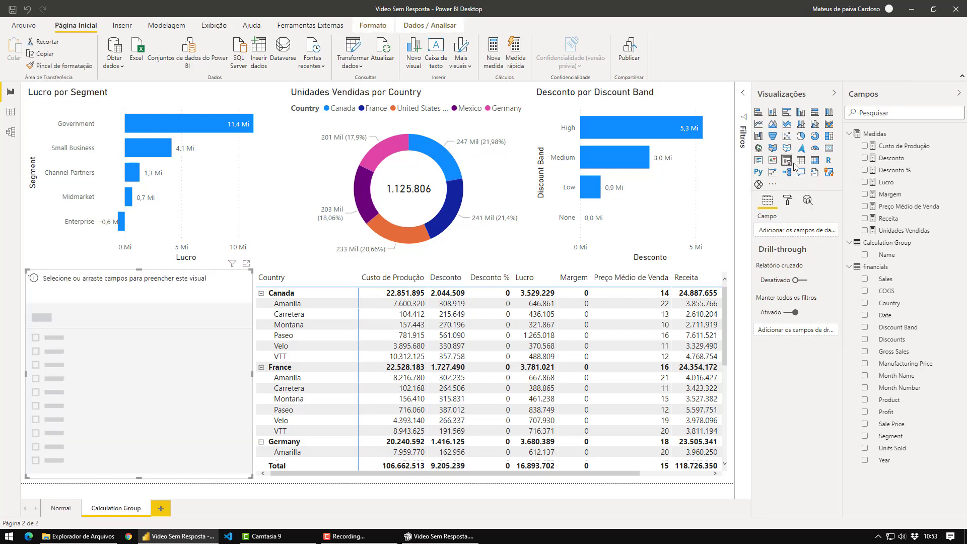
pyautogui.click(865, 256)
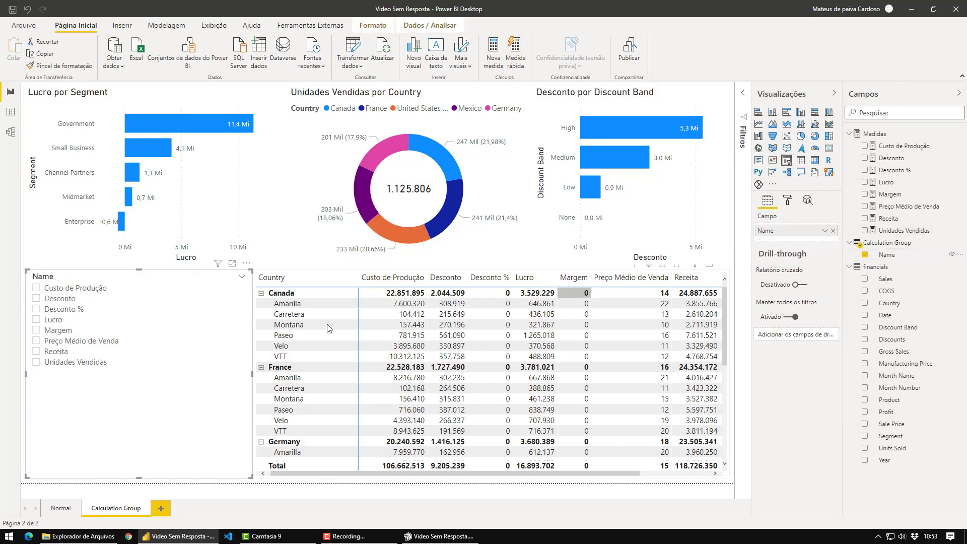
pyautogui.moveTo(249, 270); pyautogui.dragTo(225, 297)
# Test the slicer by selecting Custo de Produção and Desconto together, and clear both selections.
pyautogui.click(37, 314)
pyautogui.keyDown('ctrl'); pyautogui.click(36, 325); pyautogui.keyUp('ctrl')
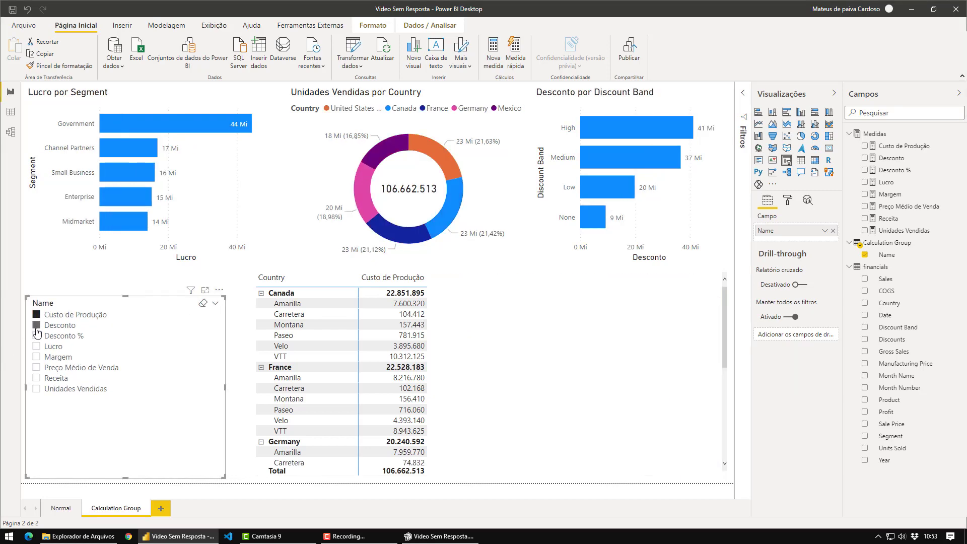
pyautogui.keyDown('ctrl'); pyautogui.click(36, 326); pyautogui.keyUp('ctrl')
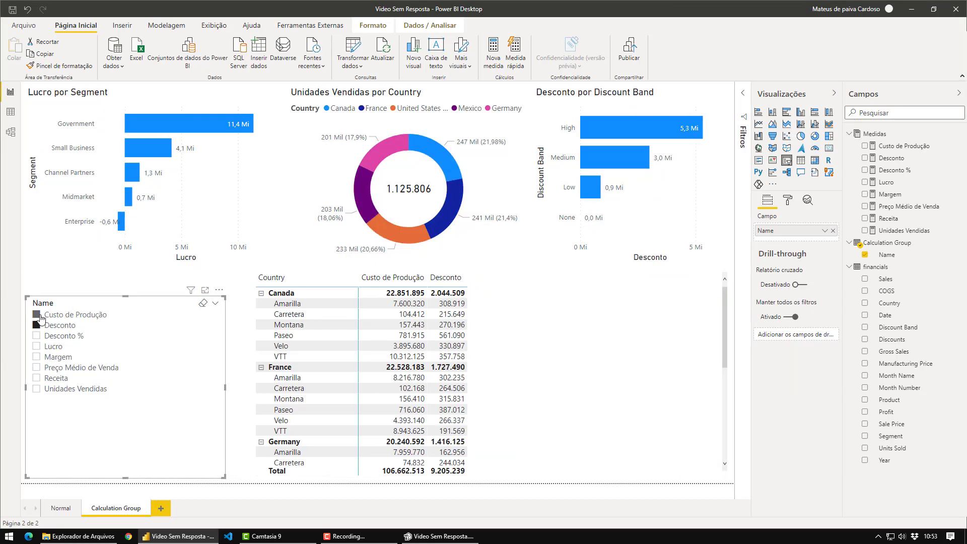
pyautogui.keyDown('ctrl'); pyautogui.click(36, 315); pyautogui.keyUp('ctrl')
# Turn off the slicer's requirement to hold CTRL for multiple selection.
pyautogui.click(788, 202)
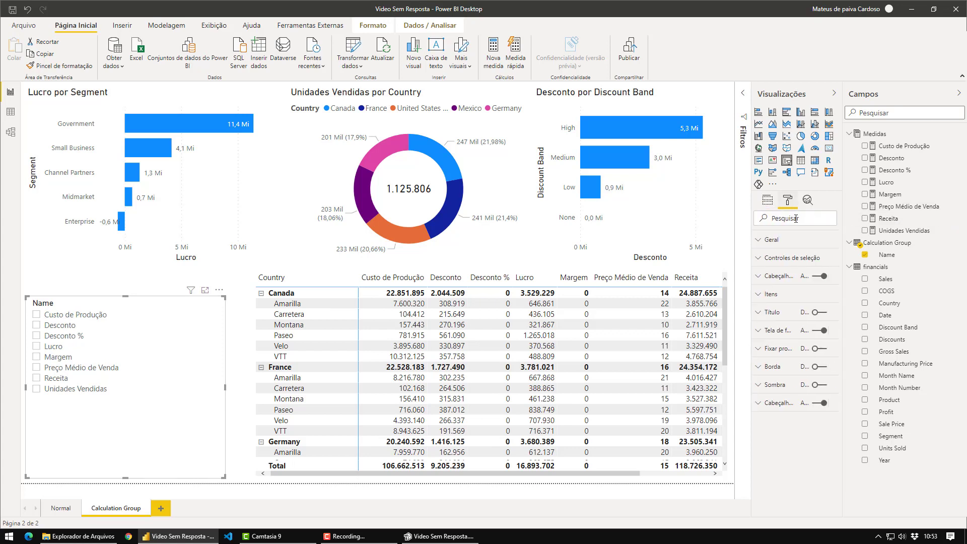
pyautogui.click(778, 259)
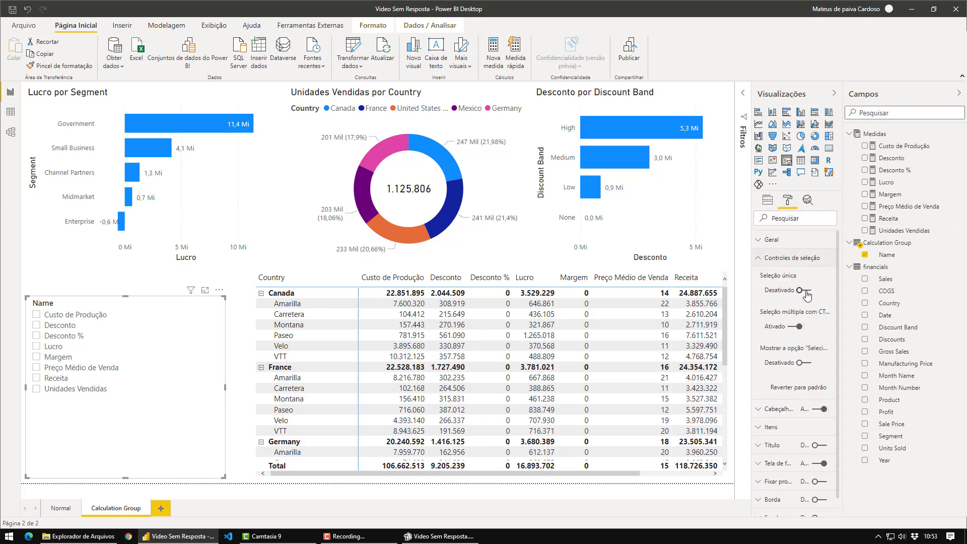
pyautogui.click(802, 326)
# Test multiple selection in the slicer with Margem and Lucro, and clear both items.
pyautogui.click(31, 353)
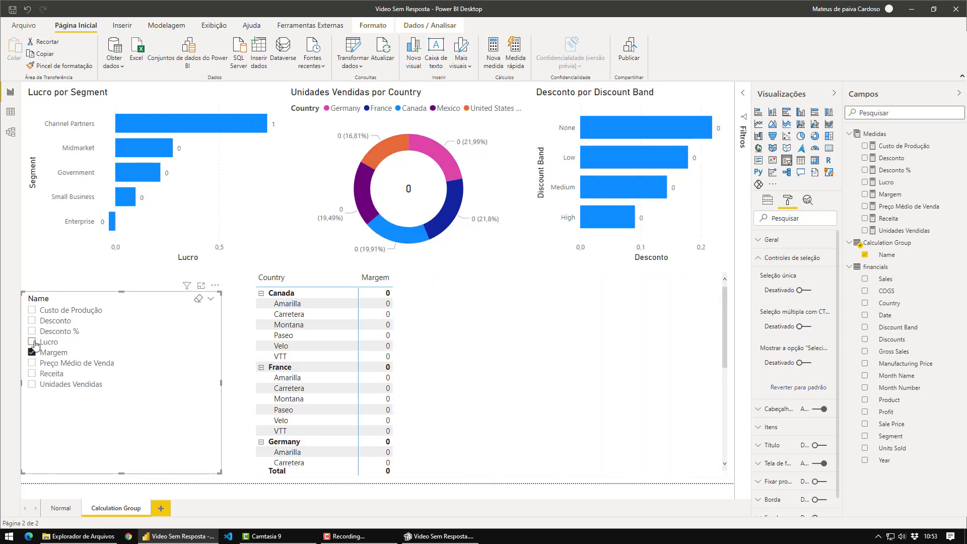
pyautogui.click(32, 342)
pyautogui.click(32, 343)
pyautogui.click(31, 353)
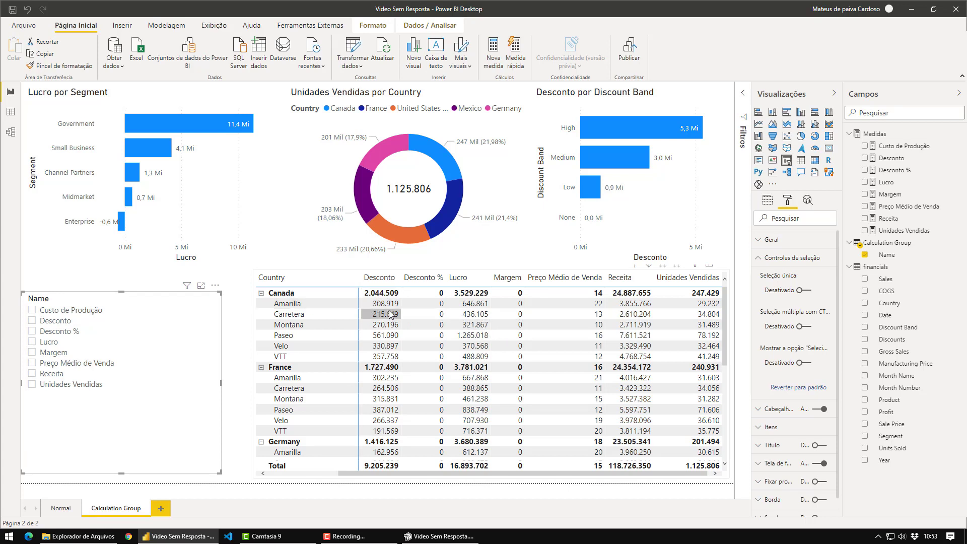
# Compare the number formats and conditional formatting of the matrix on the Normal page with the one on the Calculation Group page.
pyautogui.click(66, 509)
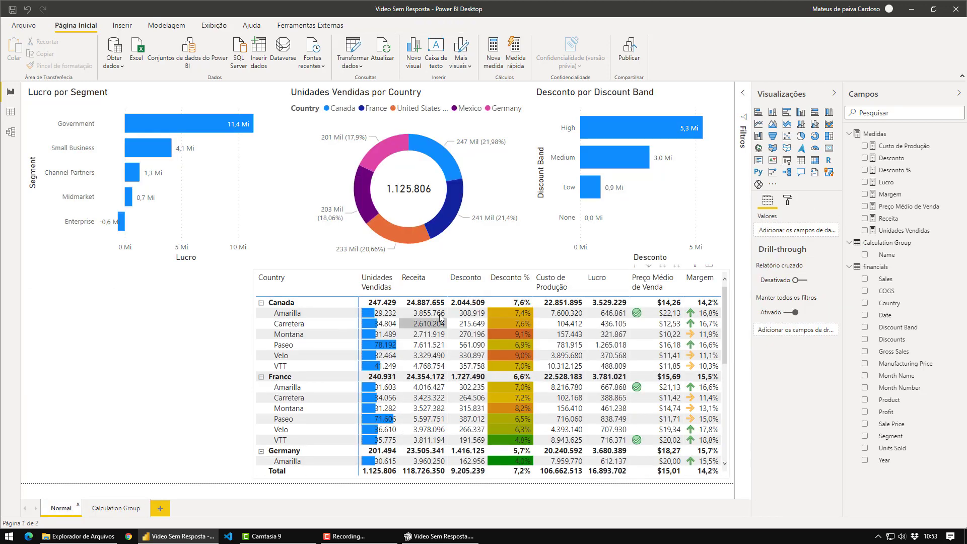
pyautogui.click(120, 509)
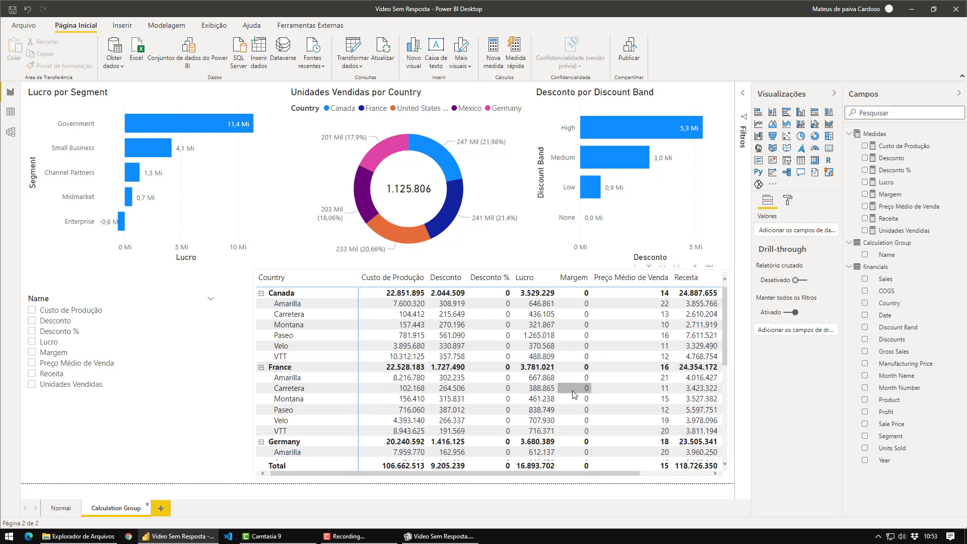
pyautogui.click(70, 505)
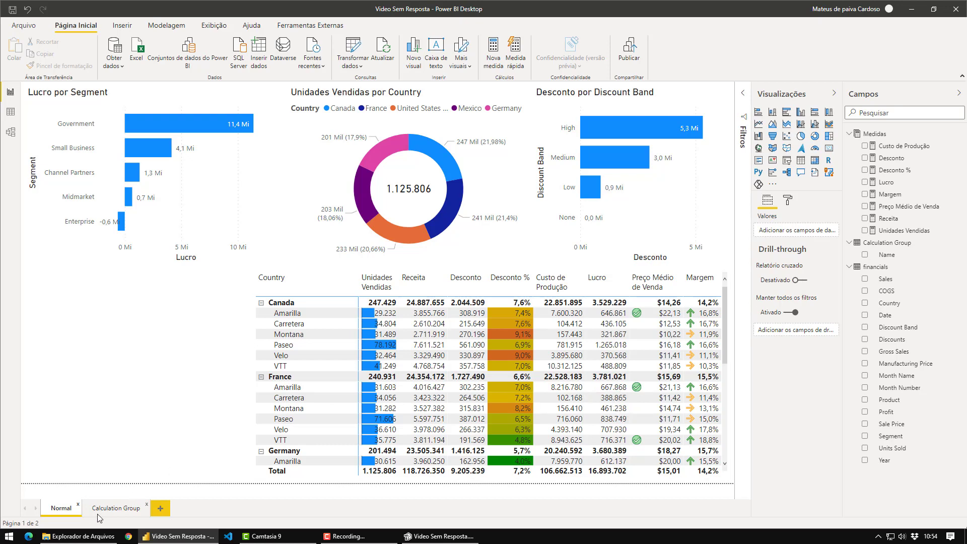
pyautogui.click(112, 509)
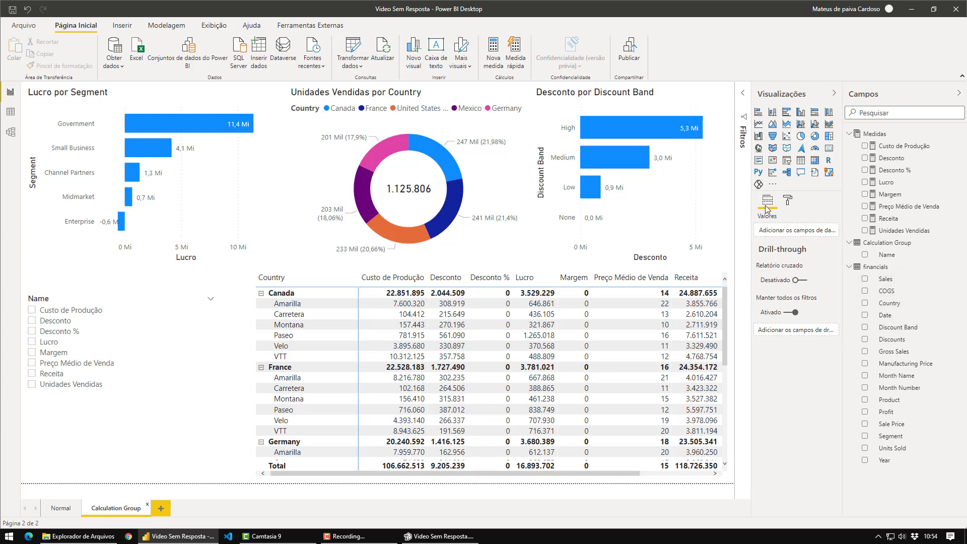
# Examine the number format of the Lucro measure used in the matrix and compare the matrix with the Normal page again.
pyautogui.click(726, 294)
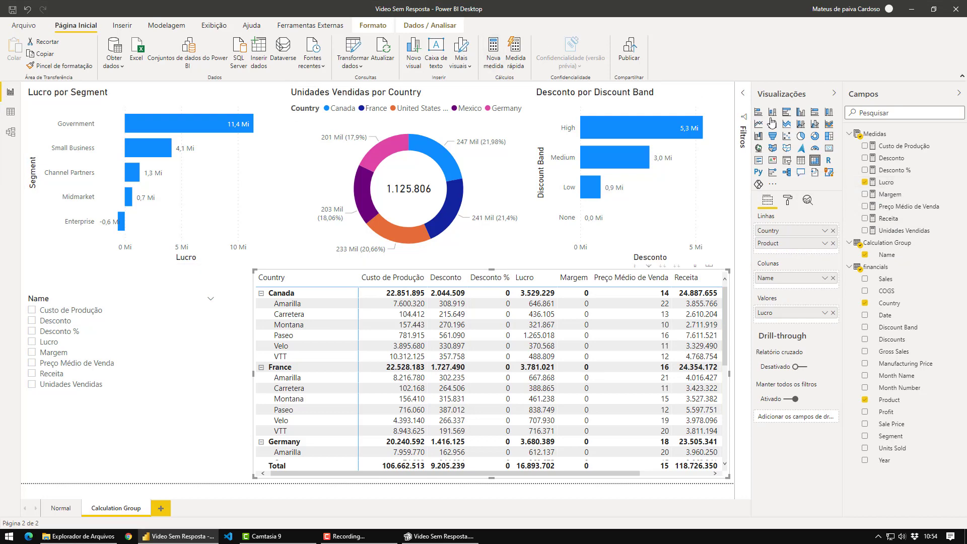
pyautogui.click(888, 183)
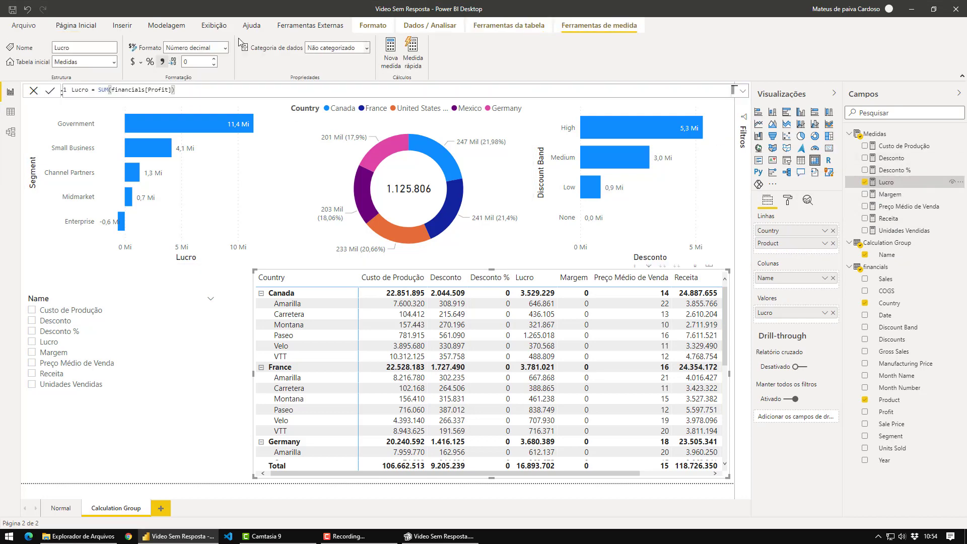
pyautogui.click(165, 65)
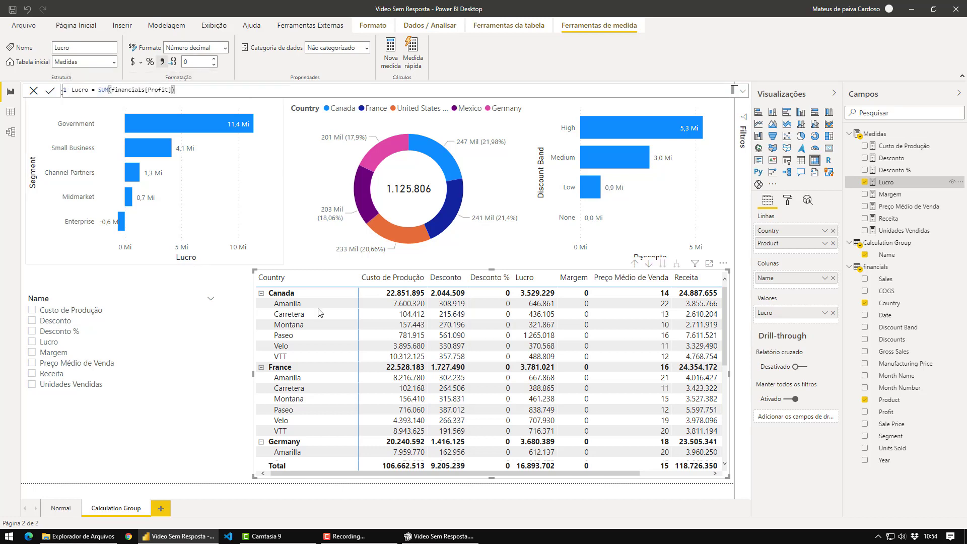
pyautogui.click(57, 509)
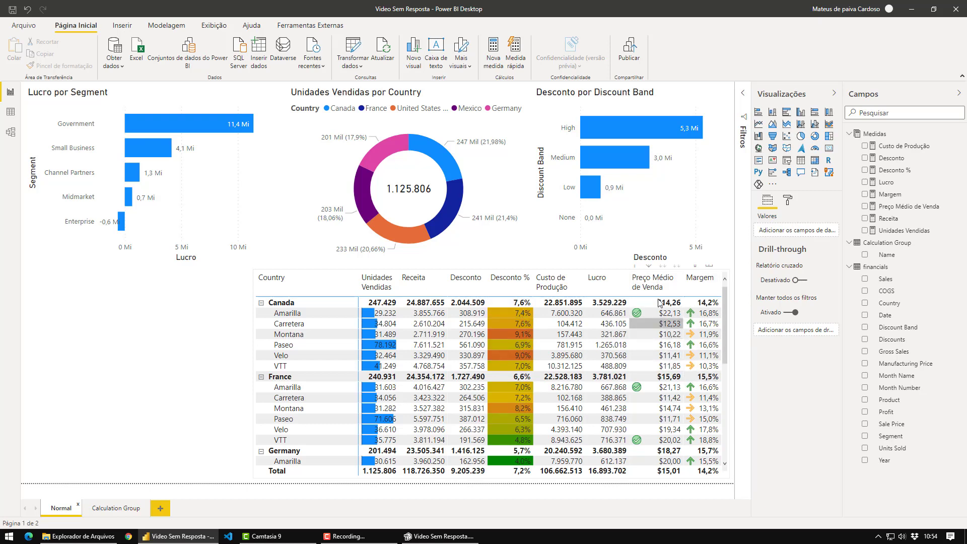
pyautogui.click(116, 508)
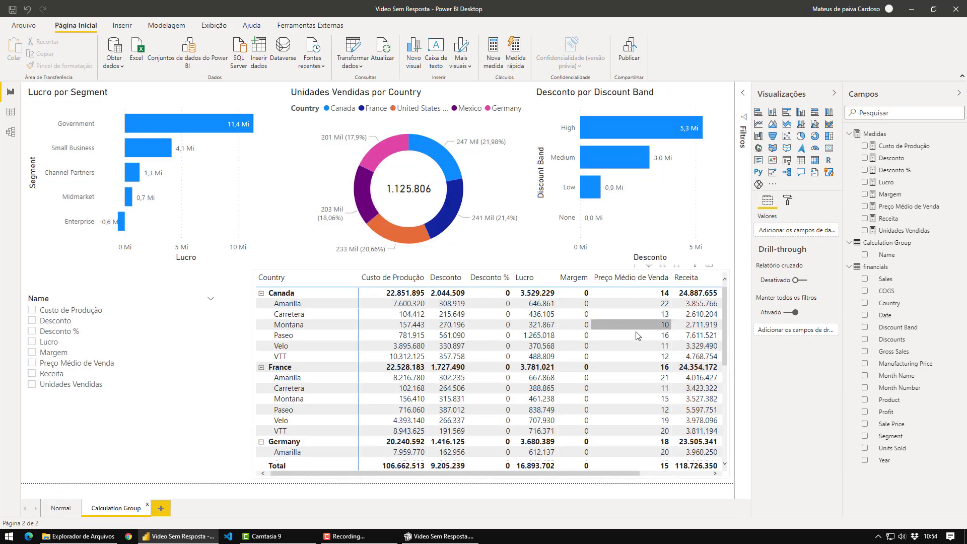
# Widen the matrix toward the Name slicer and lower its upper edge slightly.
pyautogui.click(724, 323)
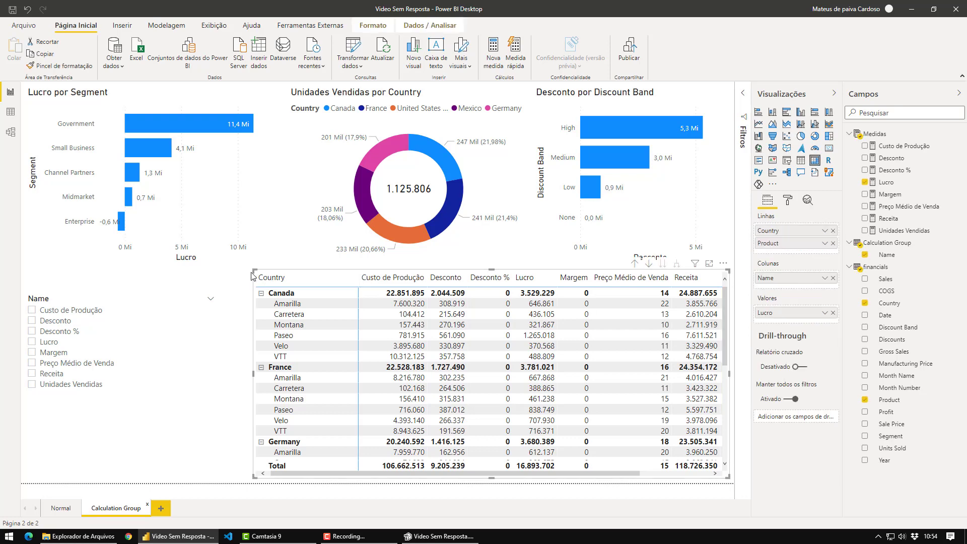
pyautogui.moveTo(250, 280); pyautogui.dragTo(218, 287)
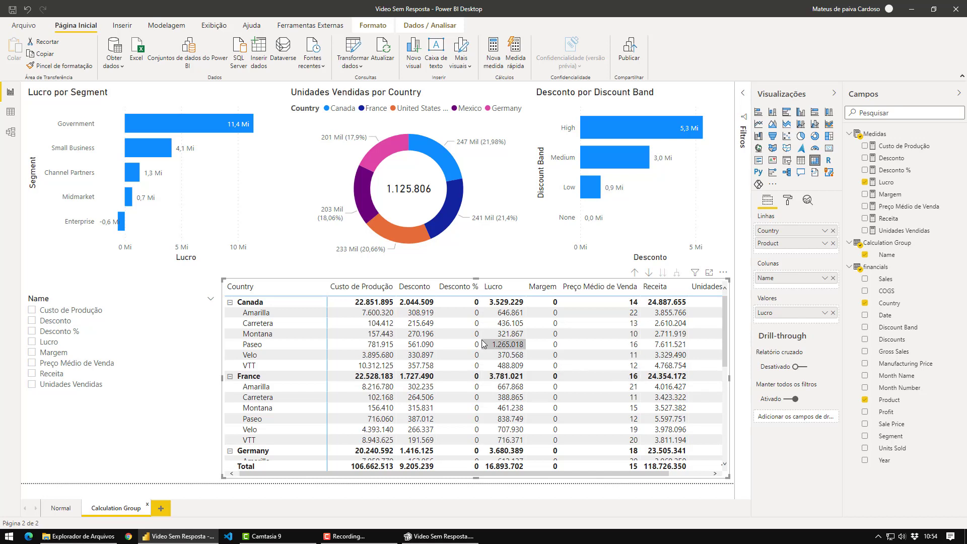
# Cross-filter the charts from Desconto cells for Paseo, Velo and Carretera, clear the selection, and examine the matrix's remaining columns.
pyautogui.click(429, 348)
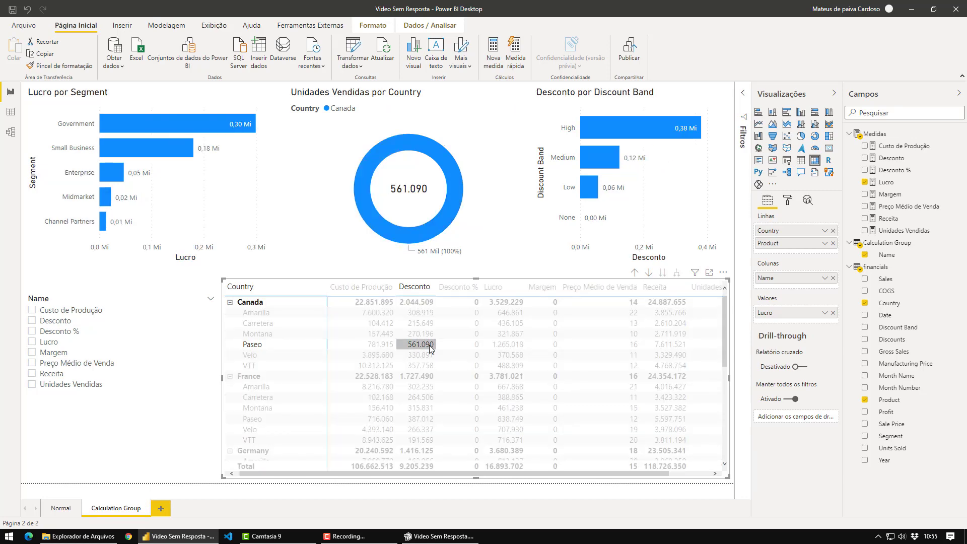
pyautogui.click(421, 429)
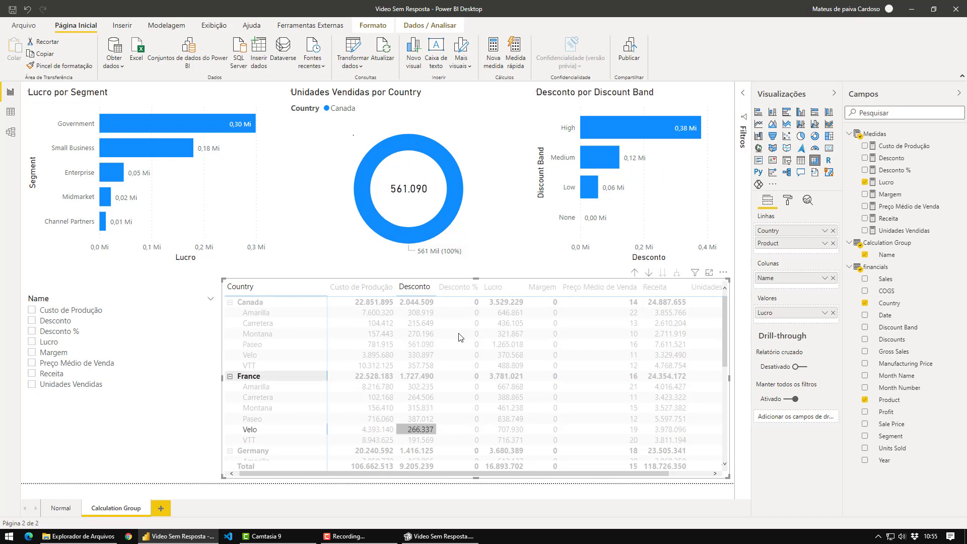
pyautogui.click(425, 324)
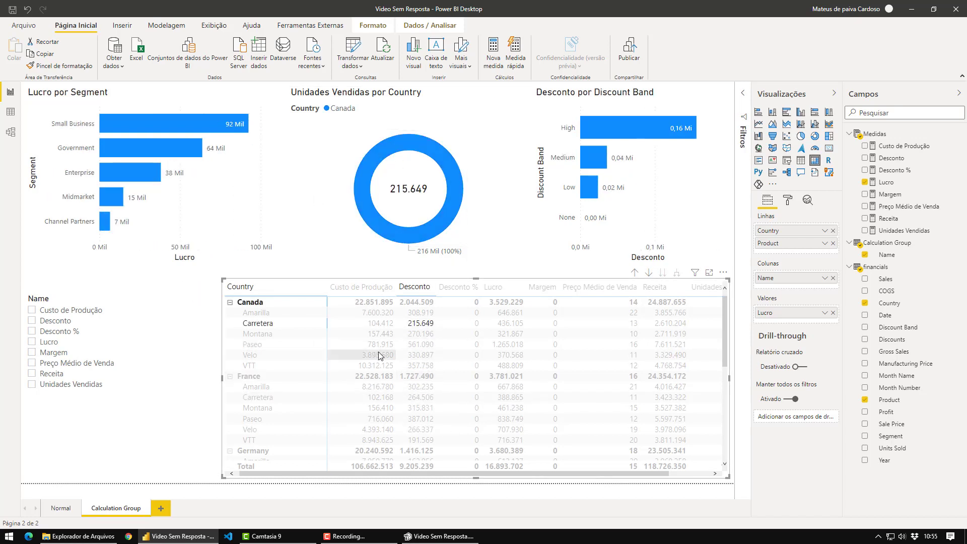
pyautogui.click(418, 323)
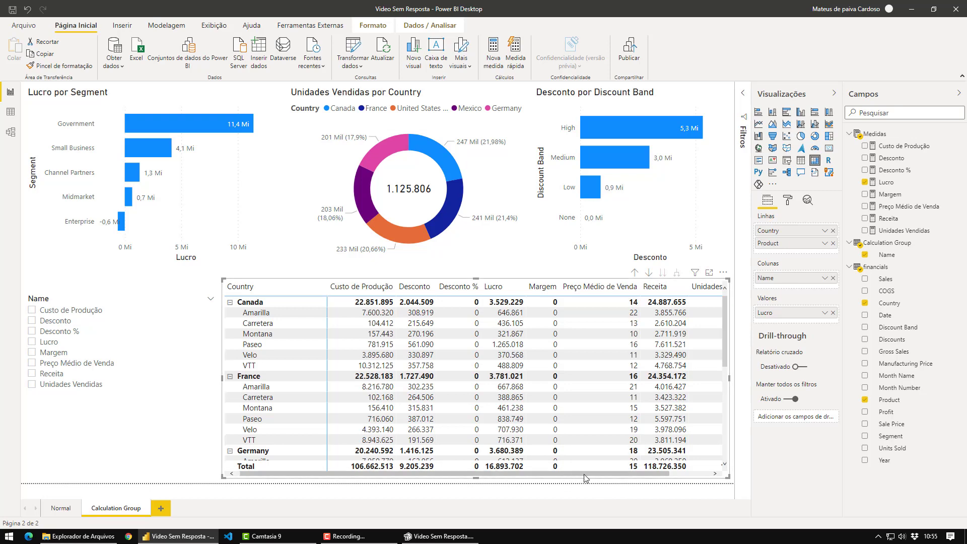
pyautogui.moveTo(586, 477); pyautogui.dragTo(653, 477)
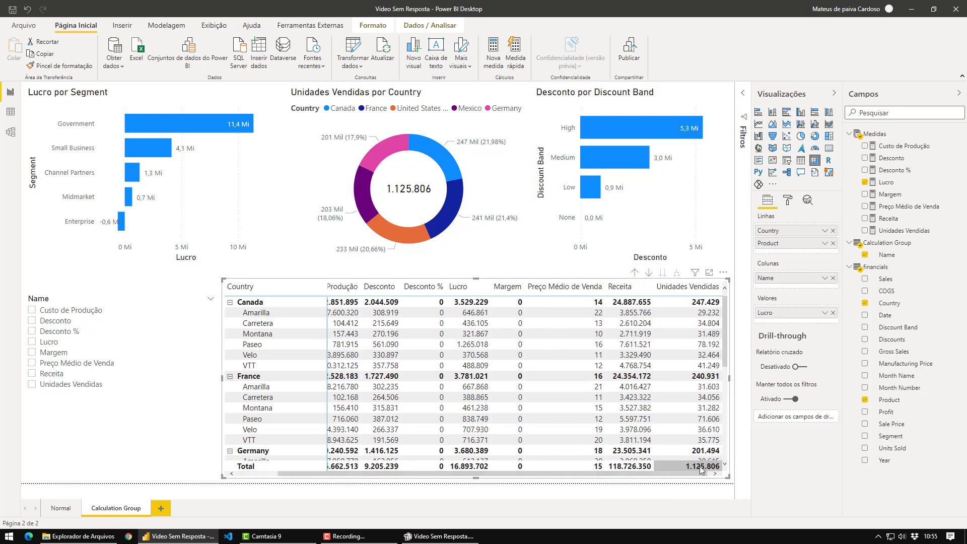
pyautogui.moveTo(678, 476); pyautogui.dragTo(532, 473)
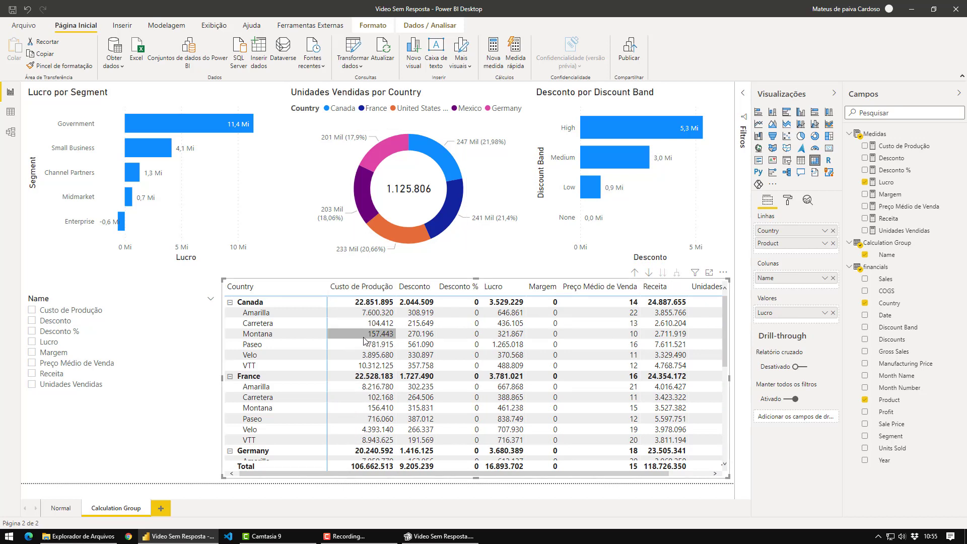
# Test how Custo de Produção, Preço Médio de Venda and Receita cells of Canada's products cross-filter the charts, and clear the selection.
pyautogui.click(378, 313)
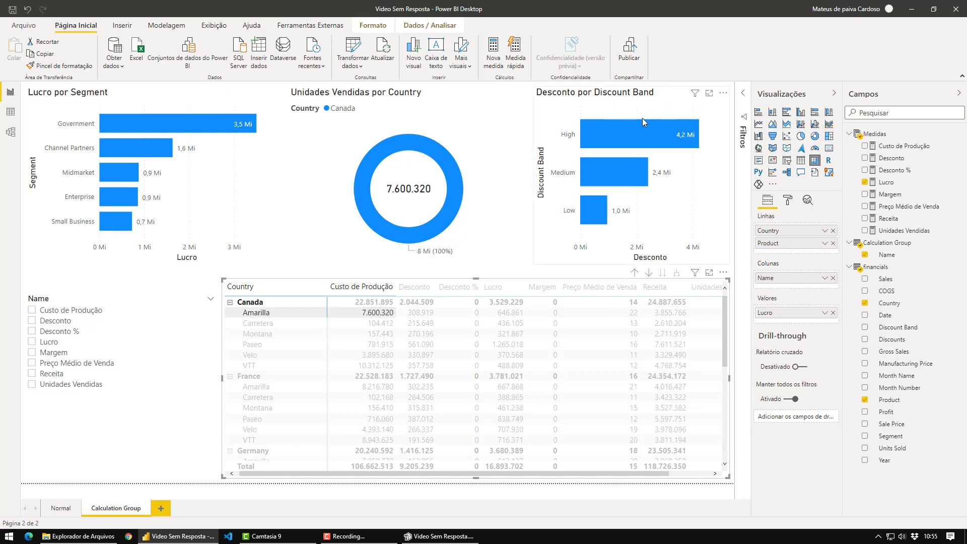
pyautogui.click(354, 315)
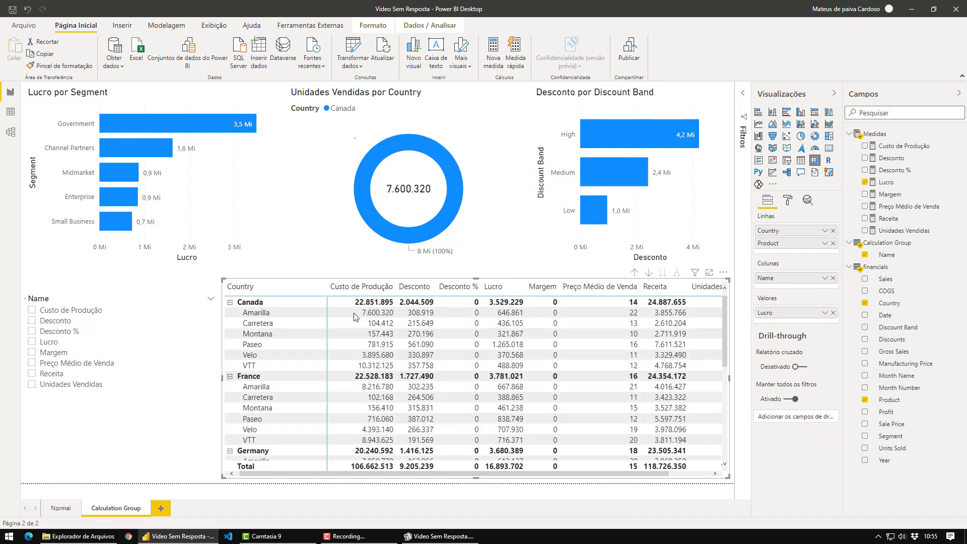
pyautogui.click(355, 313)
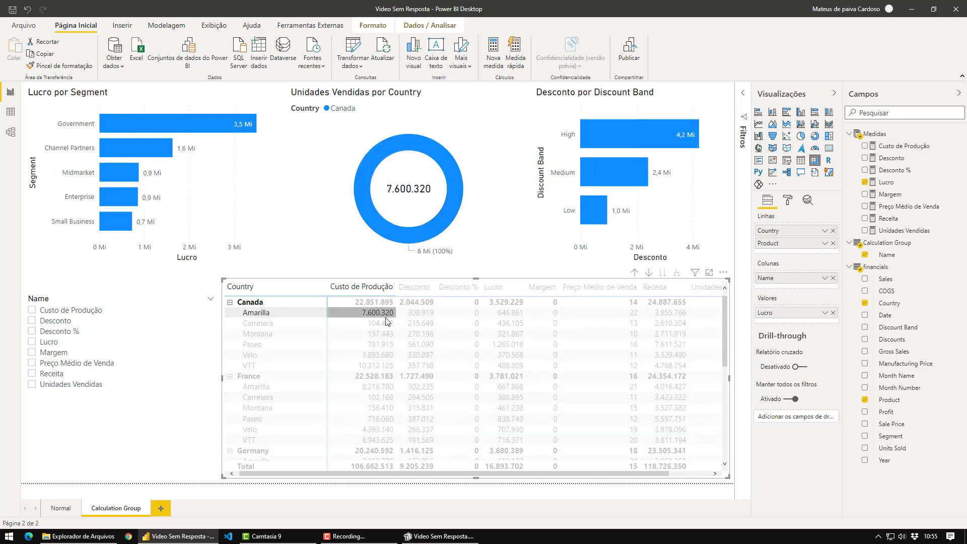
pyautogui.click(377, 344)
pyautogui.click(625, 344)
pyautogui.click(670, 333)
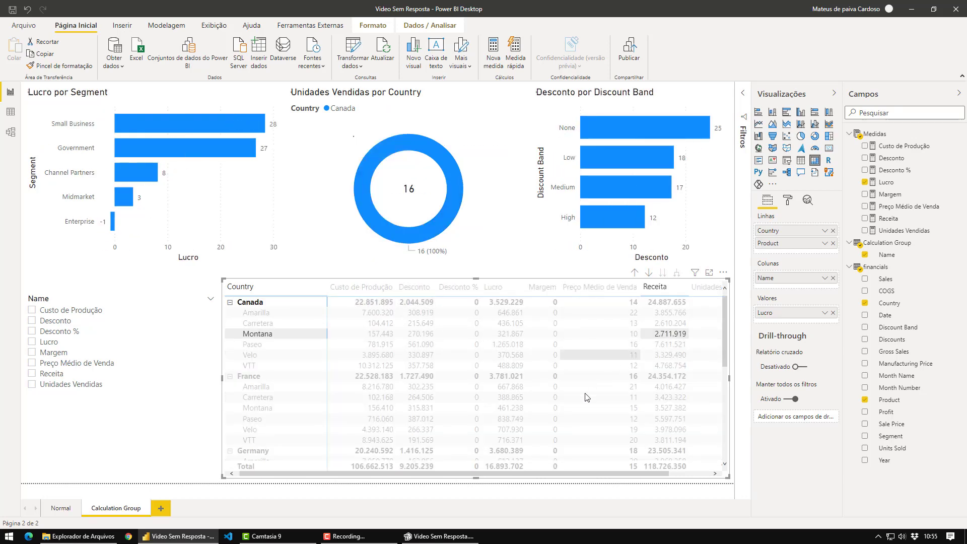
pyautogui.click(359, 334)
pyautogui.click(360, 333)
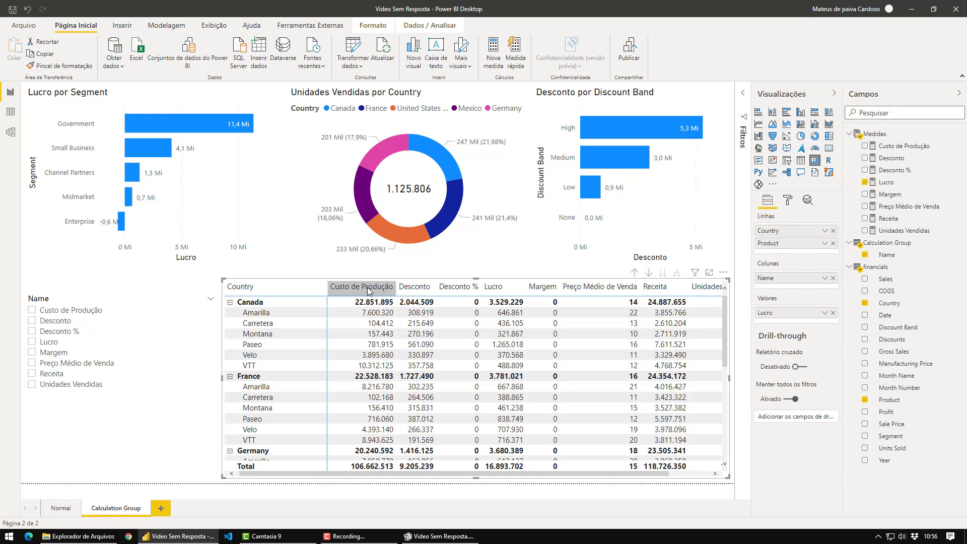
# Compare the charts when cross-filtered by Canada's Amarilla under Custo de Produção, Desconto and Lucro, and clear the selection.
pyautogui.click(365, 313)
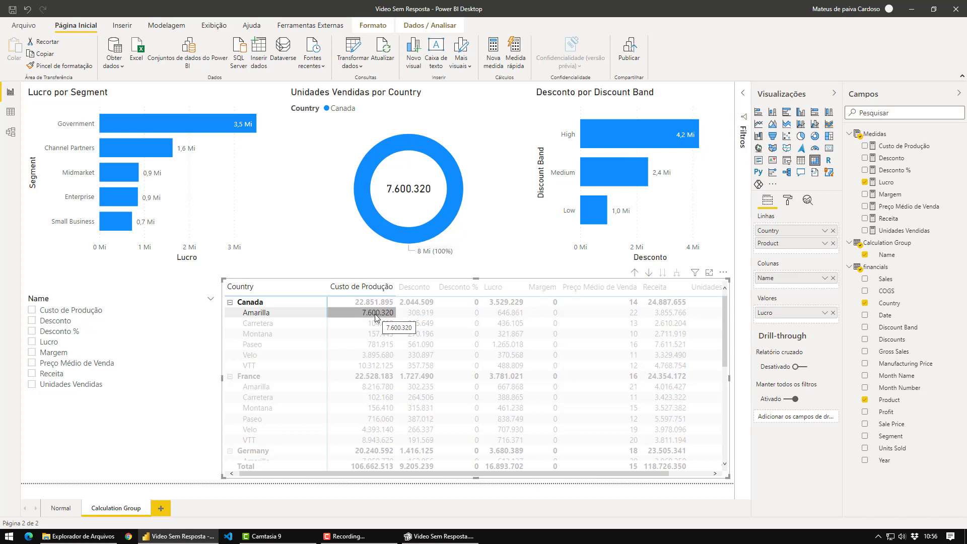
pyautogui.click(421, 312)
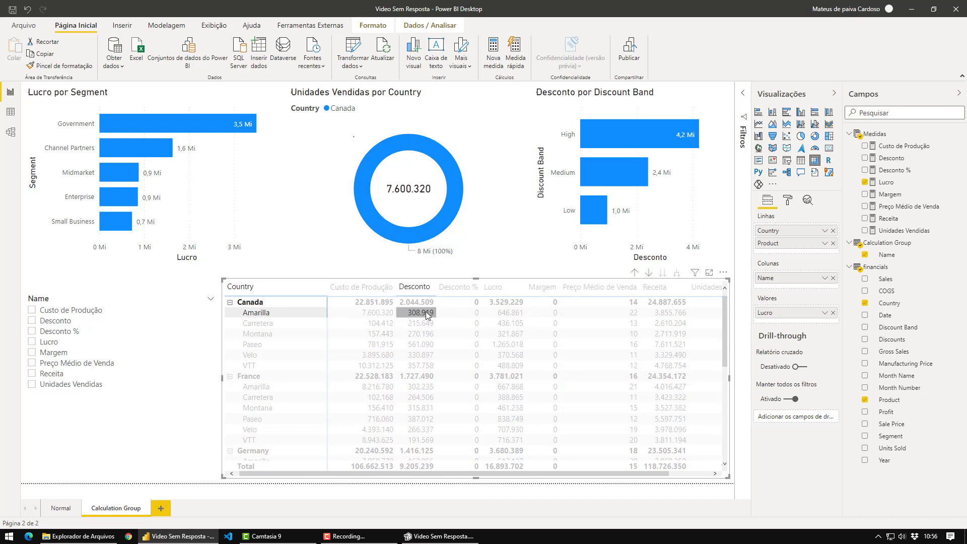
pyautogui.click(501, 312)
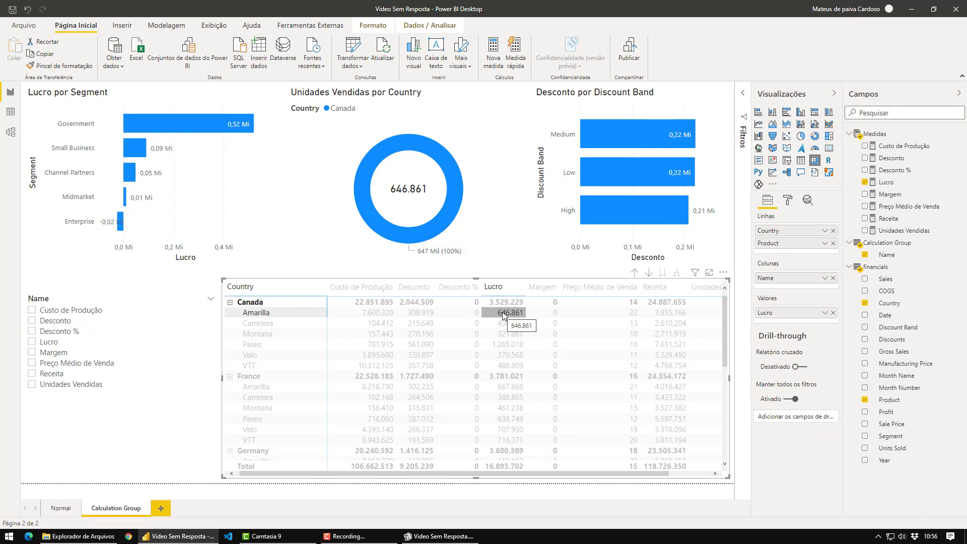
pyautogui.click(502, 313)
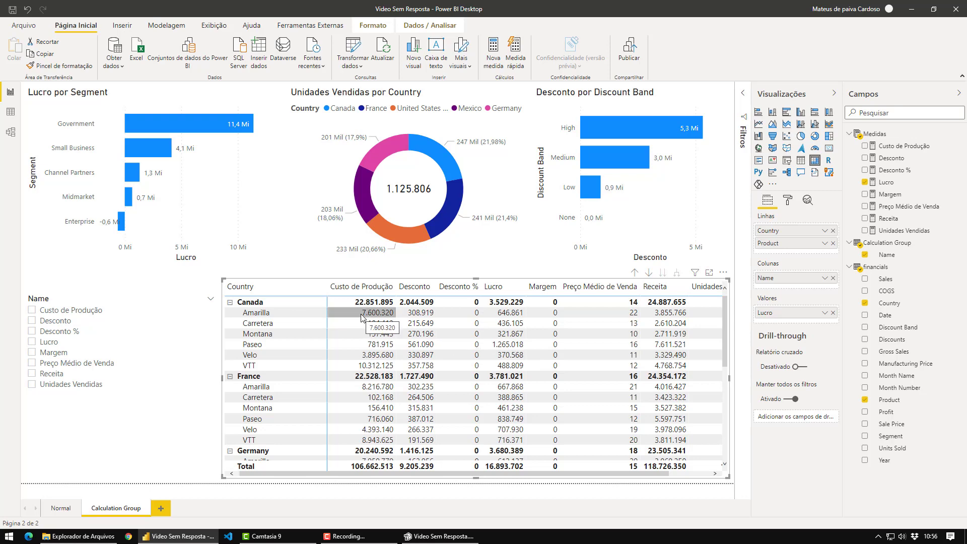
# Cross-filter the charts by Canada's Montana under Custo de Produção, review the matrix's other columns, and clear the selection.
pyautogui.click(364, 334)
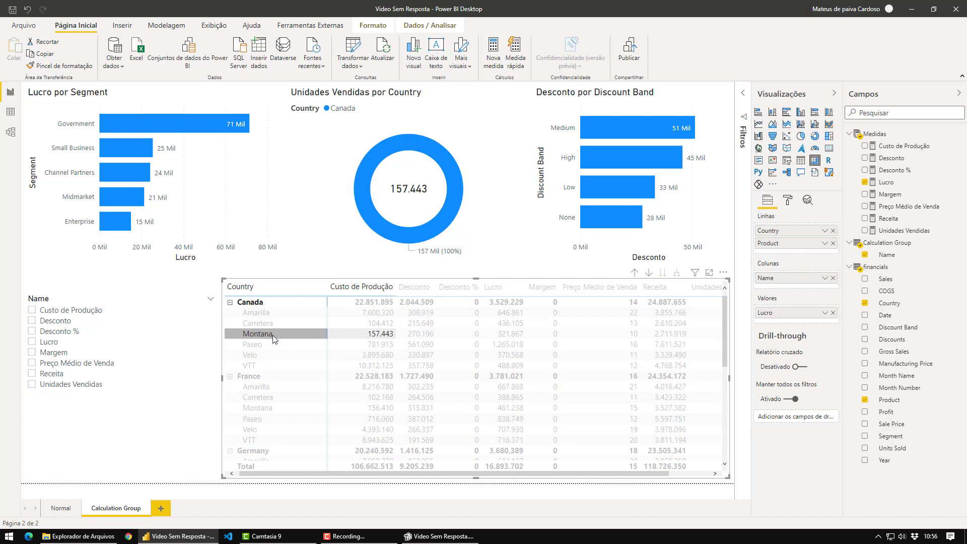
pyautogui.click(365, 336)
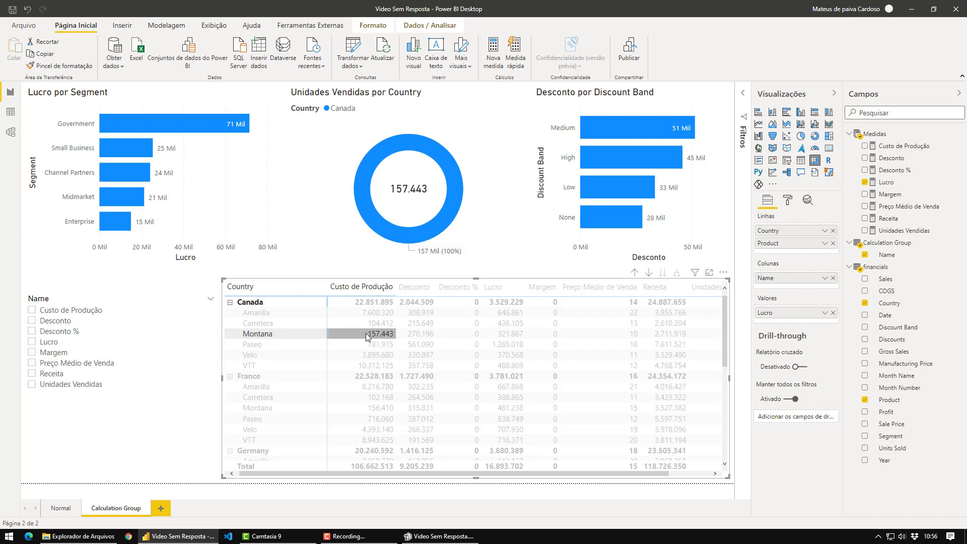
pyautogui.click(363, 338)
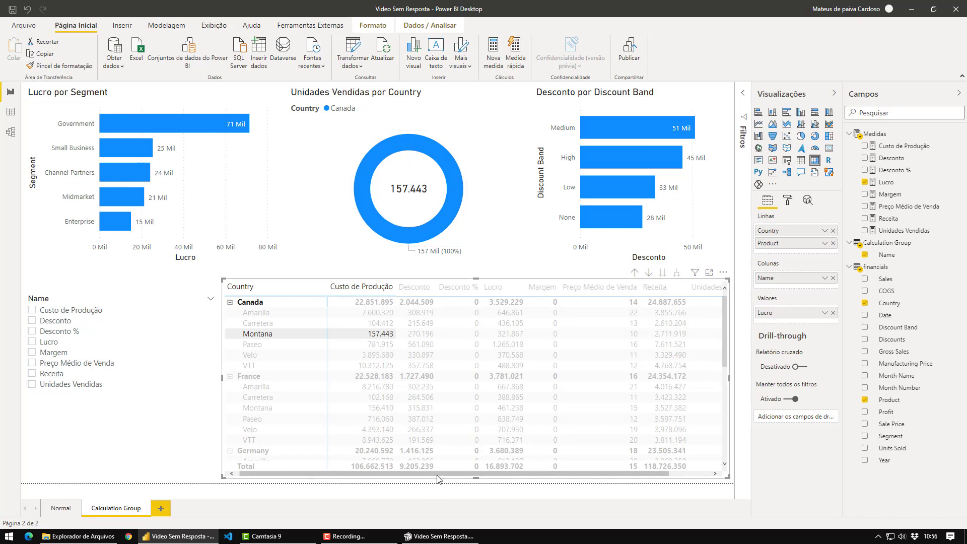
pyautogui.moveTo(470, 475); pyautogui.dragTo(529, 473)
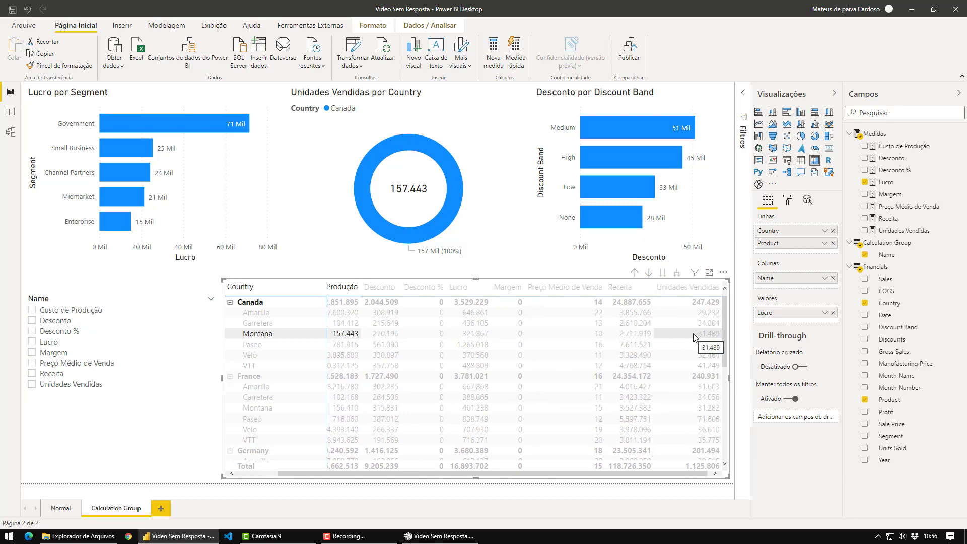
pyautogui.click(353, 334)
pyautogui.moveTo(351, 475); pyautogui.dragTo(315, 476)
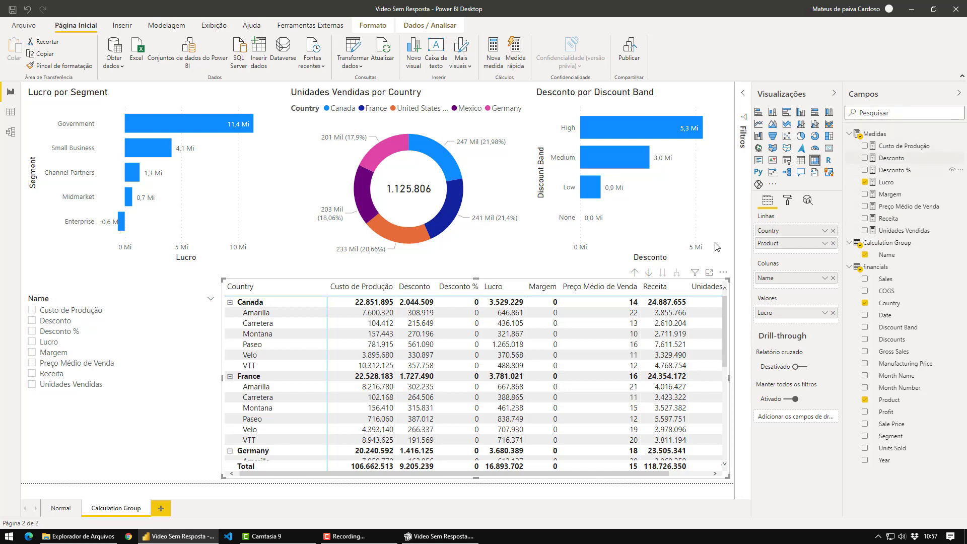
# Try Receita and Desconto % in place of Lucro as the matrix value, and leave the matrix values empty.
pyautogui.click(833, 313)
pyautogui.moveTo(888, 218); pyautogui.dragTo(780, 316)
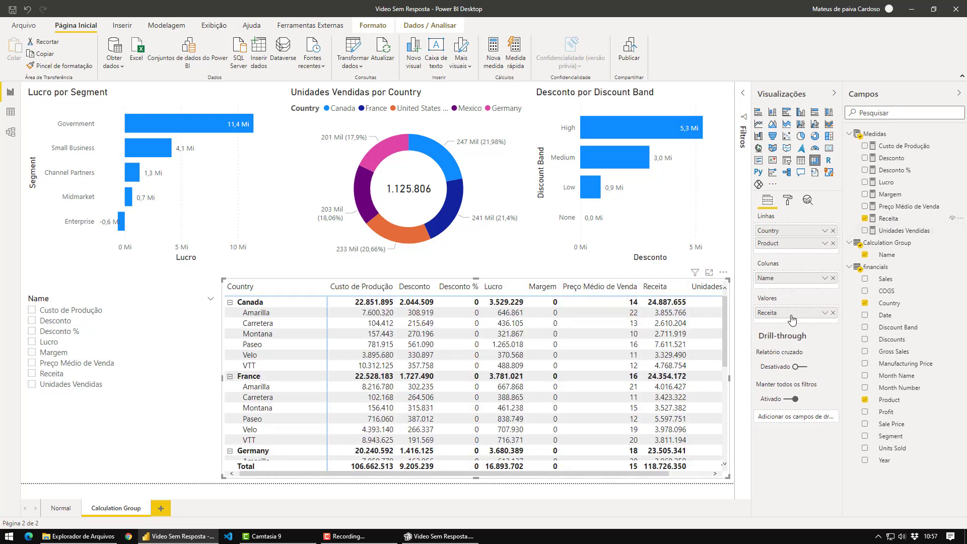
pyautogui.click(833, 312)
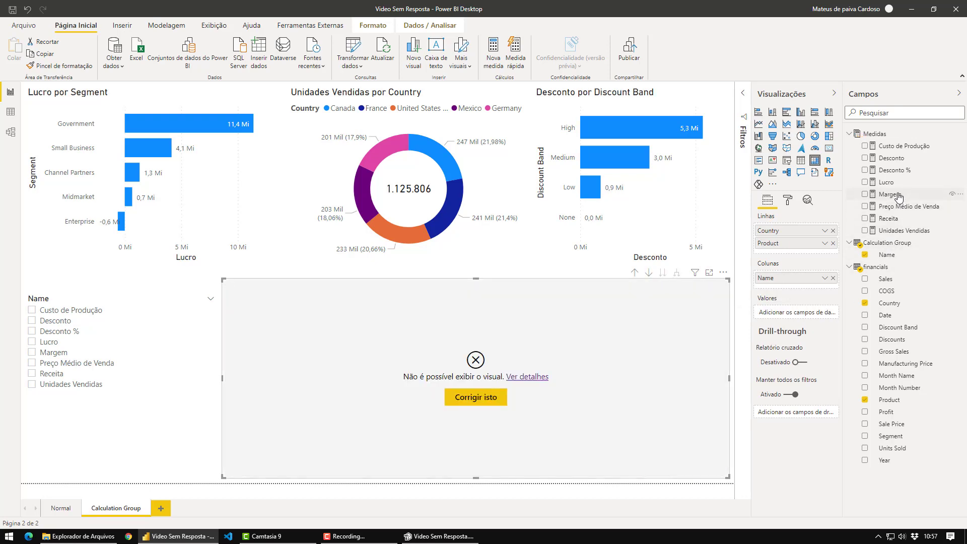
pyautogui.moveTo(901, 170); pyautogui.dragTo(794, 313)
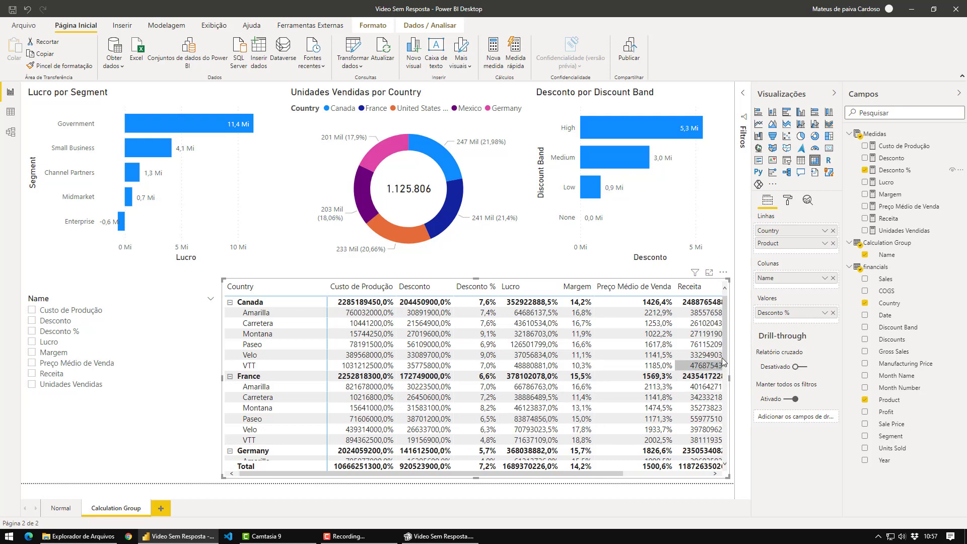
pyautogui.click(833, 313)
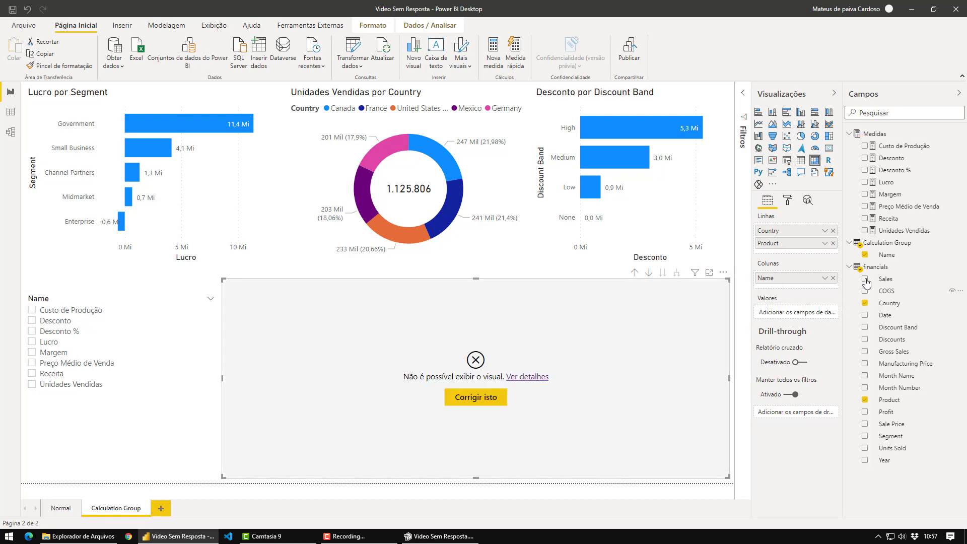
# Create a measure in the Calculation Group table with the formula Medida grupo de cálculo = 0.
pyautogui.rightClick(881, 244)
pyautogui.click(817, 251)
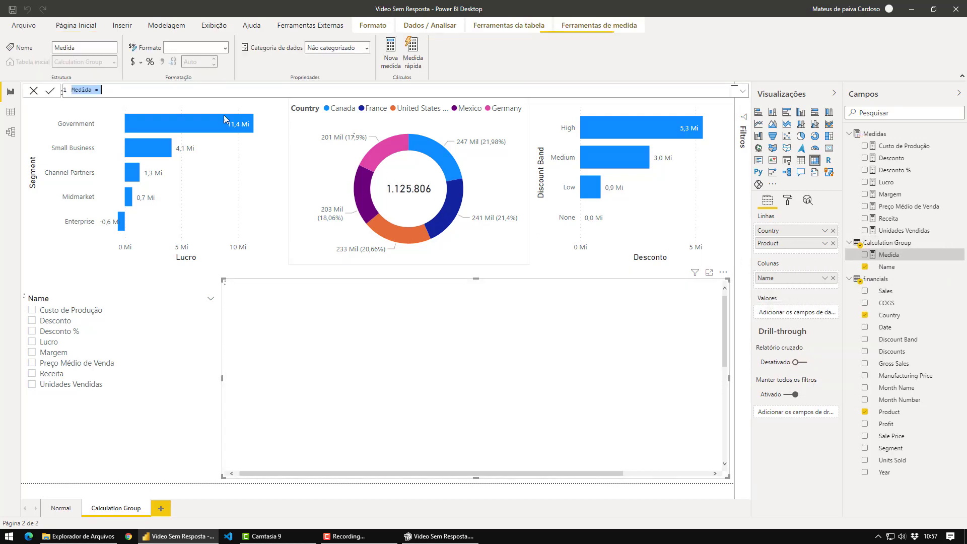
pyautogui.write('Medida ')
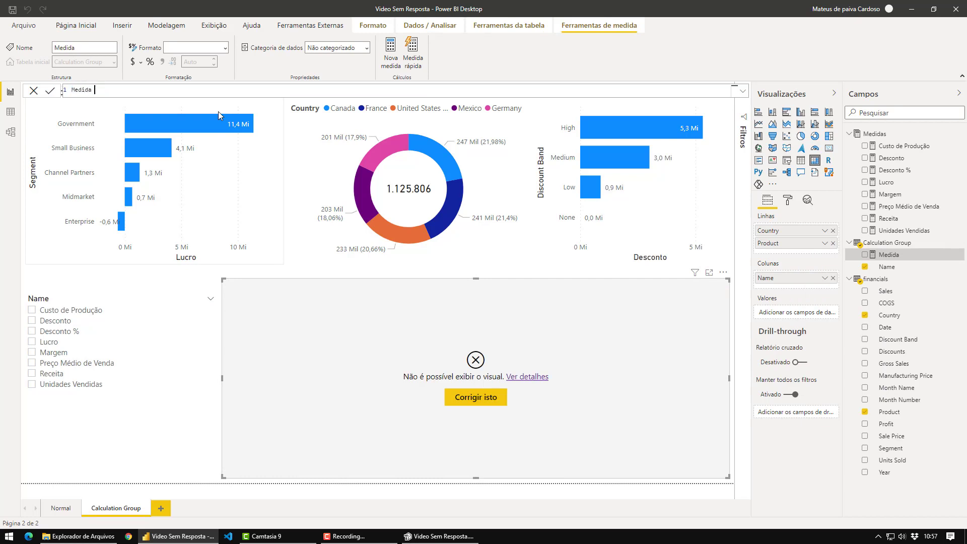
pyautogui.write('grupo de cálculo')
pyautogui.write('= 0')
pyautogui.press('Return')
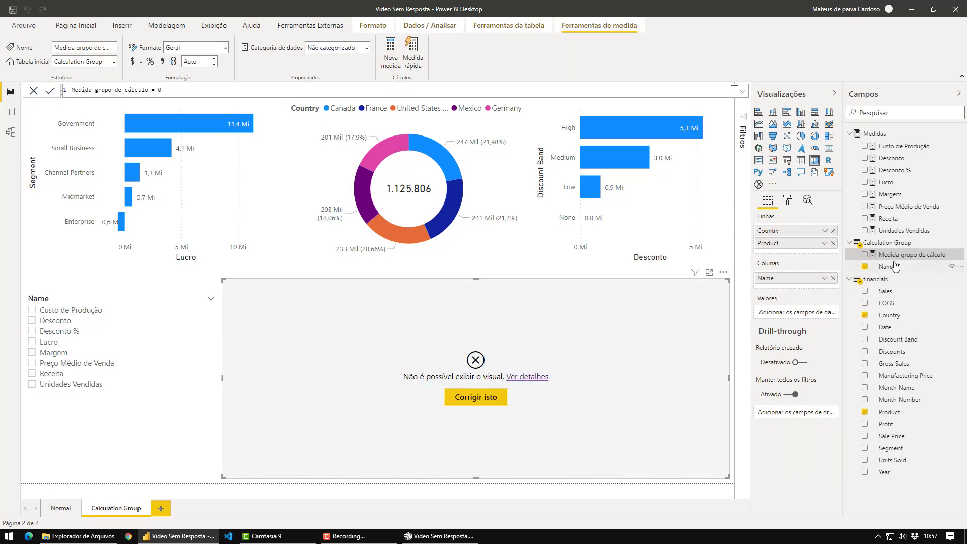
# Use Medida grupo de cálculo as the matrix value and check the number formats across all its columns.
pyautogui.moveTo(901, 255); pyautogui.dragTo(806, 317)
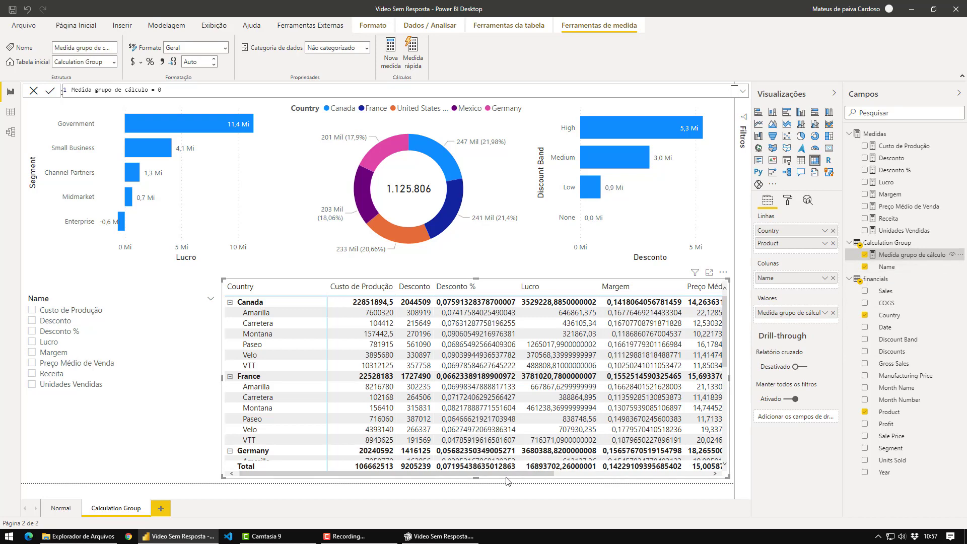
pyautogui.hscroll(3, 574, 355)
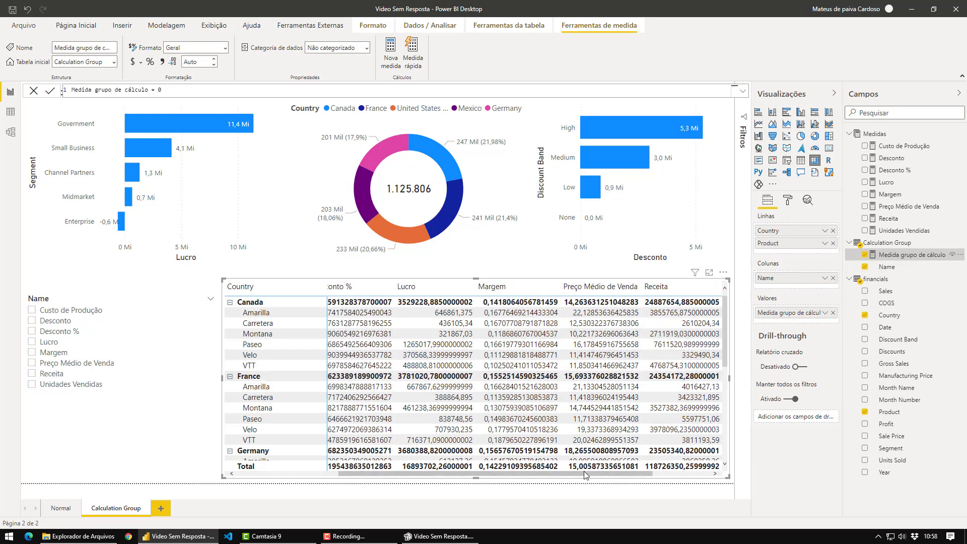
pyautogui.moveTo(585, 475); pyautogui.dragTo(481, 475)
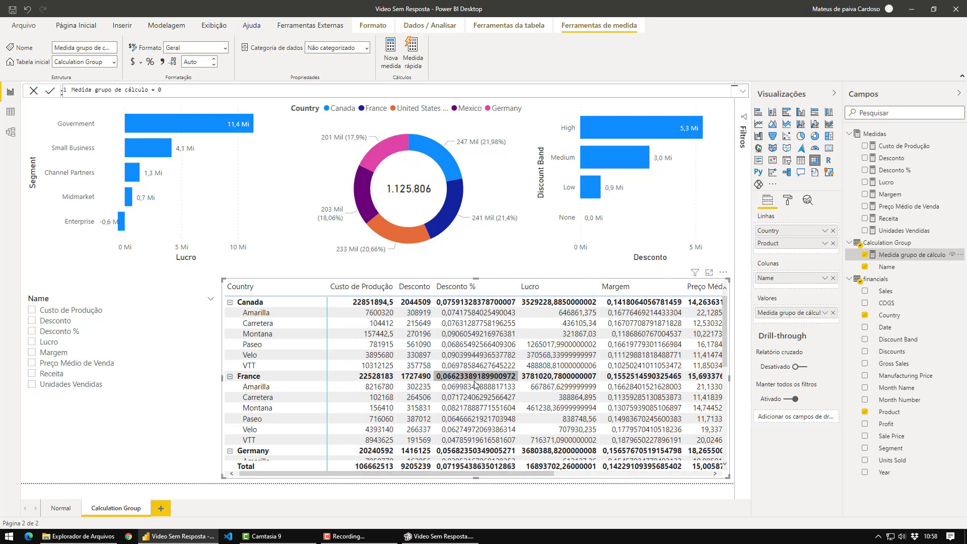
# Cross-filter the charts by the Custo de Produção values of Canada's Amarilla, Carretera and Montana.
pyautogui.click(371, 313)
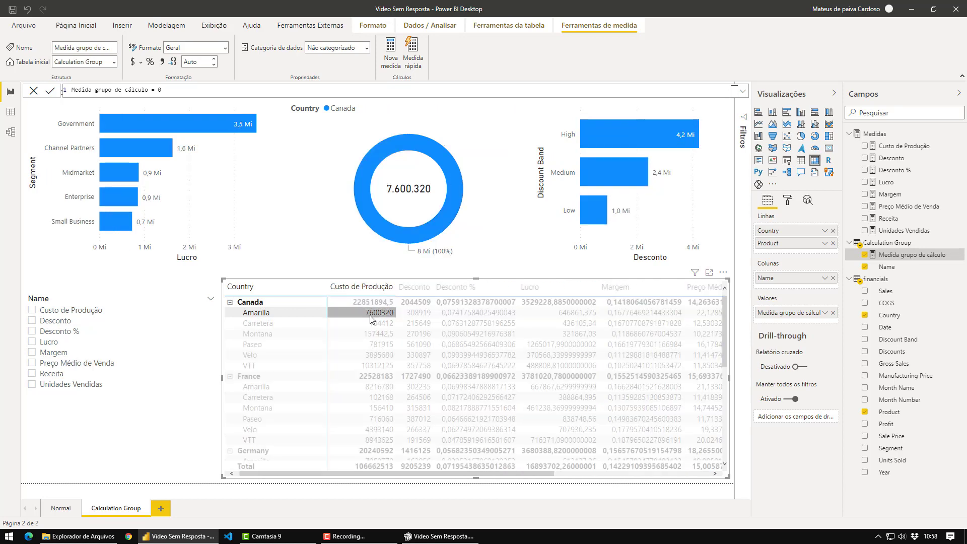
pyautogui.click(371, 324)
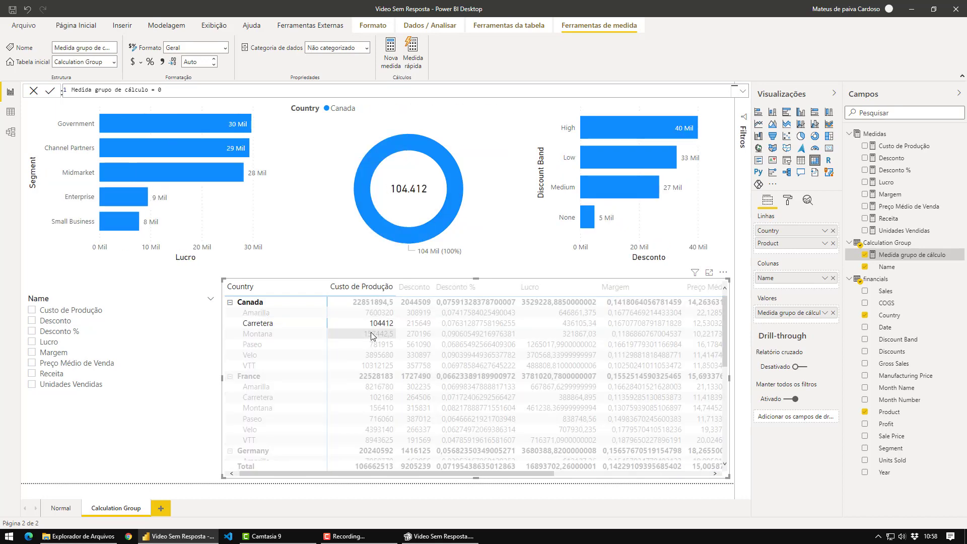
pyautogui.click(371, 334)
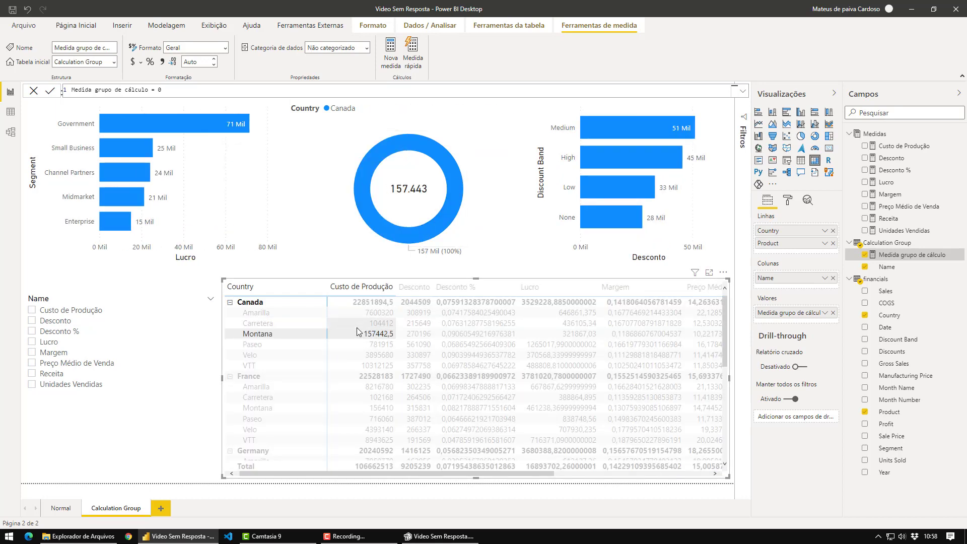
# Cross-filter the charts by Canada's Montana values under Custo de Produção and Lucro, and clear the selection.
pyautogui.click(358, 324)
pyautogui.click(362, 334)
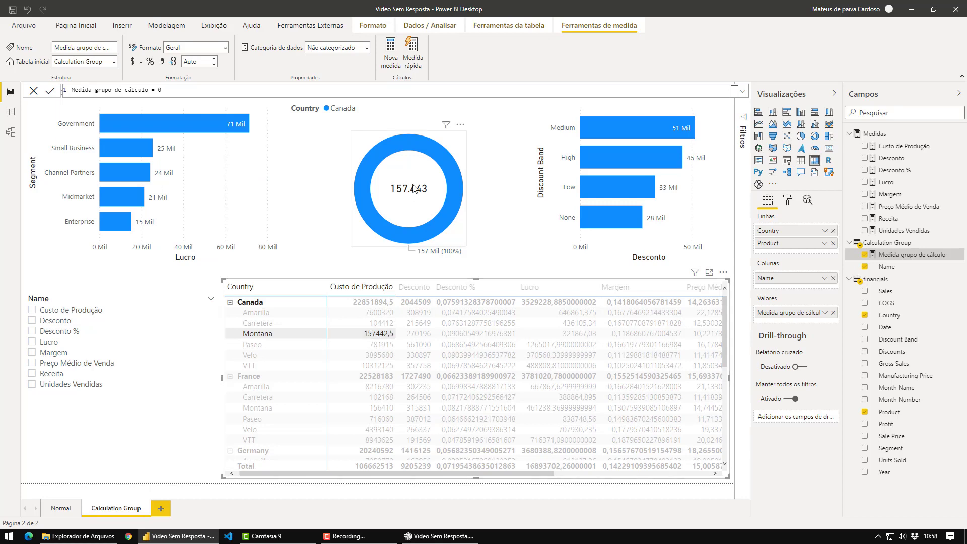
pyautogui.click(573, 334)
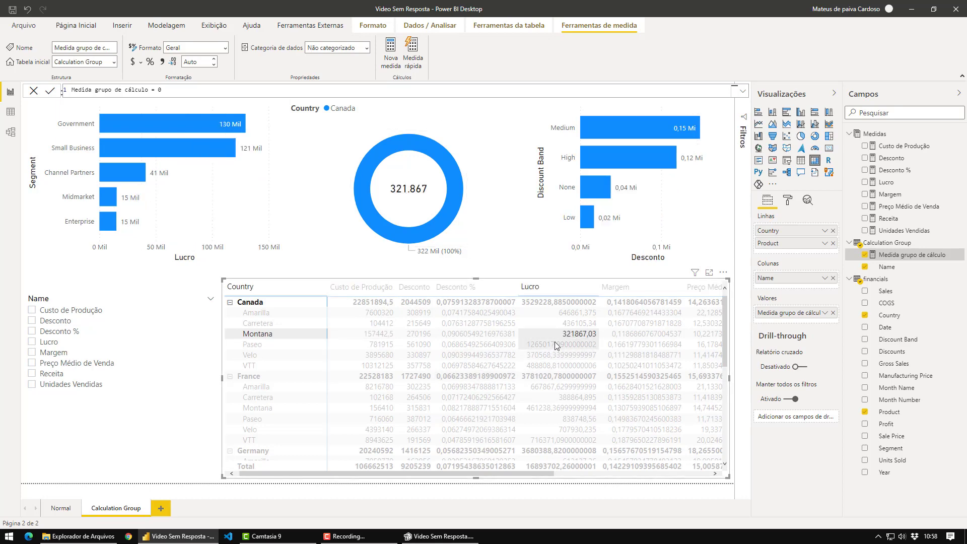
pyautogui.click(559, 335)
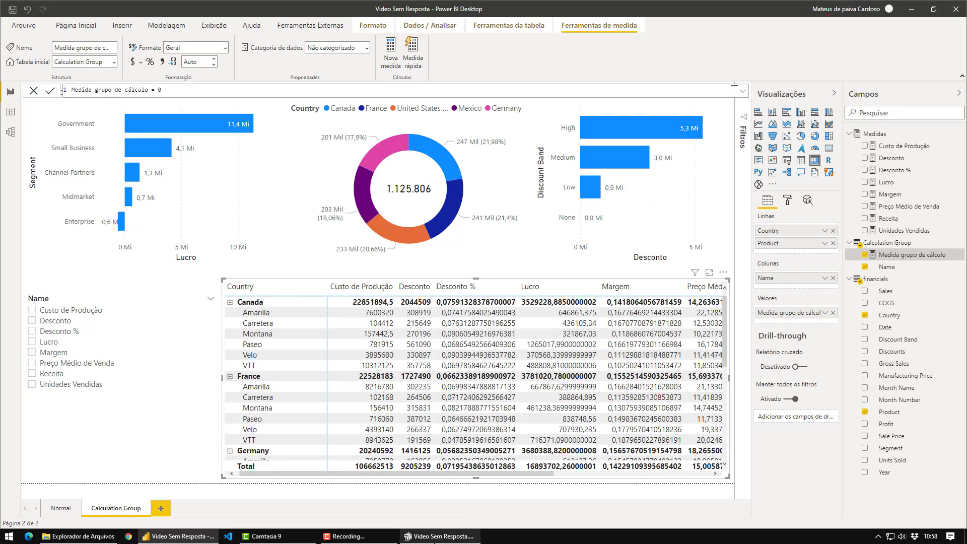
# Switch to Tabular Editor and start the Unidades Vendidas calculation item's expression with IF( ISSELECTEDMEASURE( ) above [Unidades Vendidas].
pyautogui.moveTo(441, 536)
pyautogui.click(411, 496)
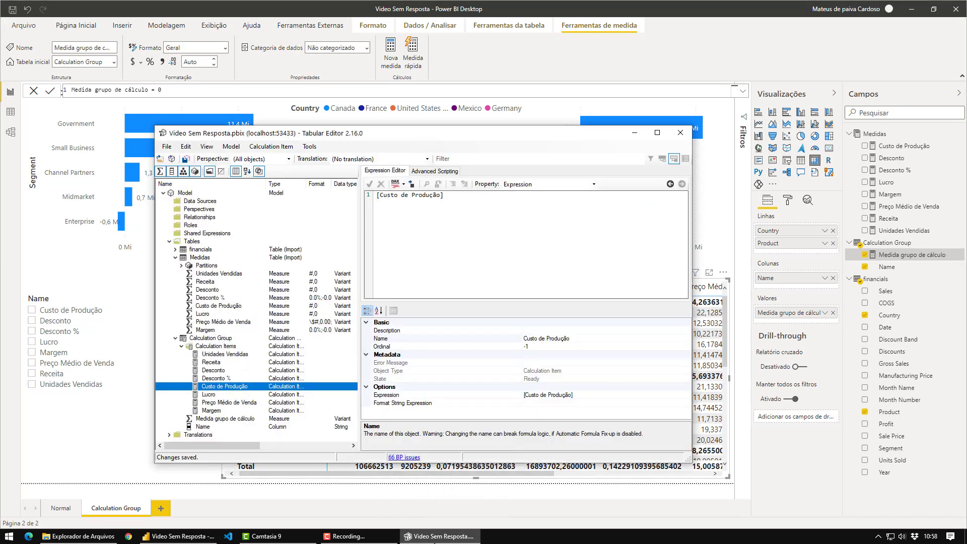
pyautogui.click(222, 355)
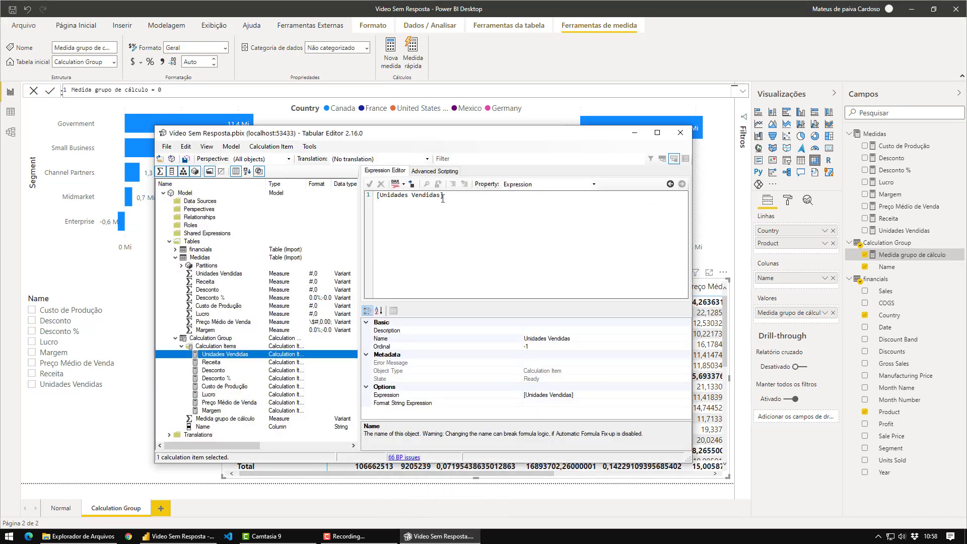
pyautogui.click(378, 194)
pyautogui.write('IF(')
pyautogui.press('Return')
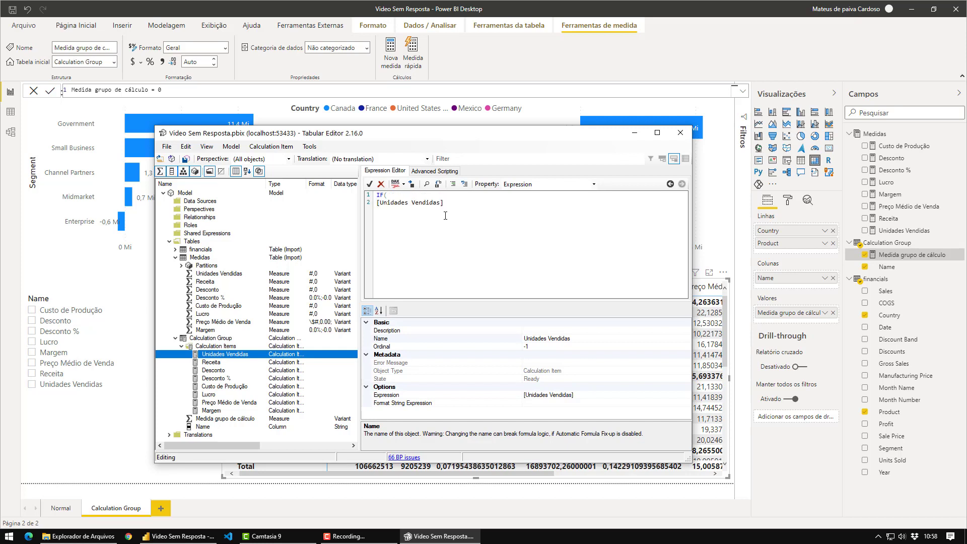
pyautogui.write('ISSELECTEDMEASURE( )')
pyautogui.press('Return')
pyautogui.press('Return')
pyautogui.press('Return')
pyautogui.press('Return')
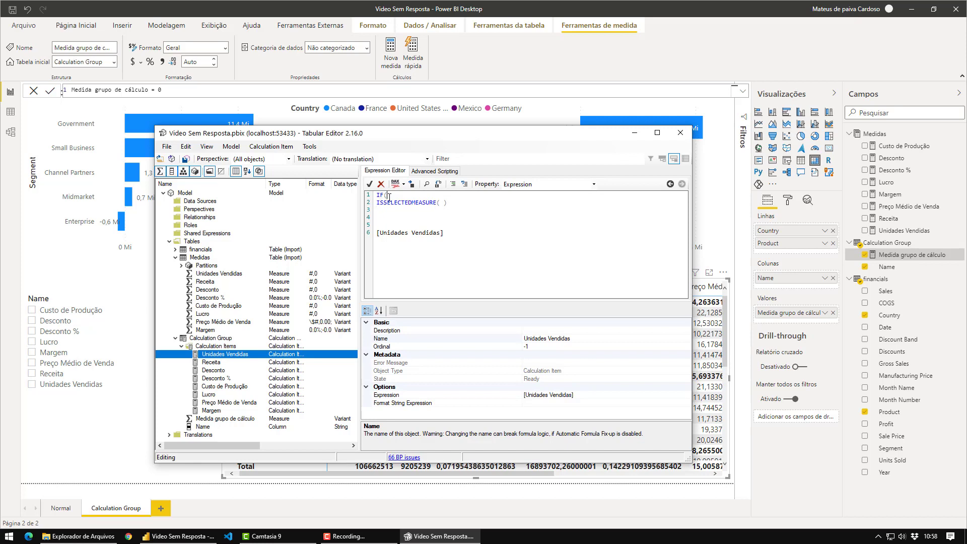
# Insert [Medida grupo de cálculo] as the argument of ISSELECTEDMEASURE in the Unidades Vendidas expression.
pyautogui.moveTo(377, 204); pyautogui.dragTo(433, 203)
pyautogui.click(442, 202)
pyautogui.moveTo(221, 422); pyautogui.dragTo(441, 204)
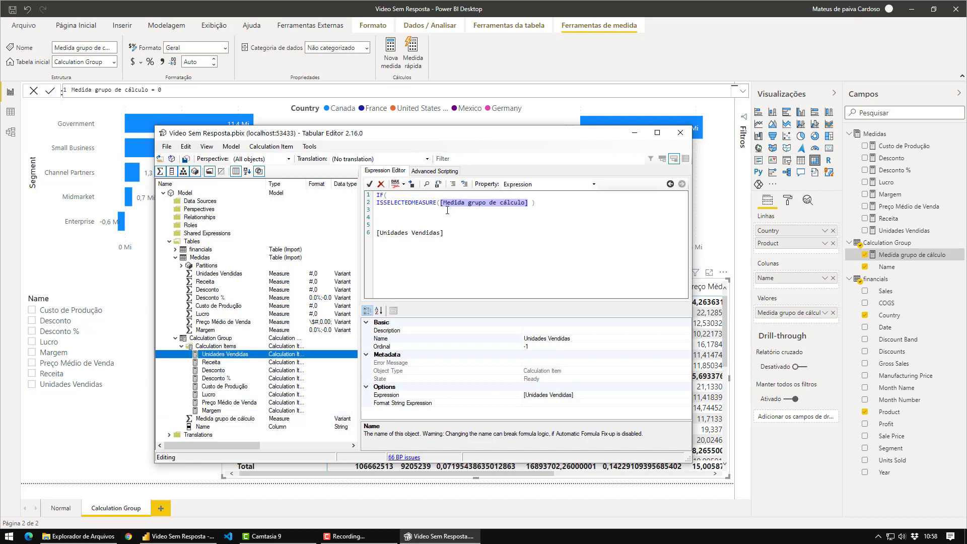
pyautogui.click(447, 236)
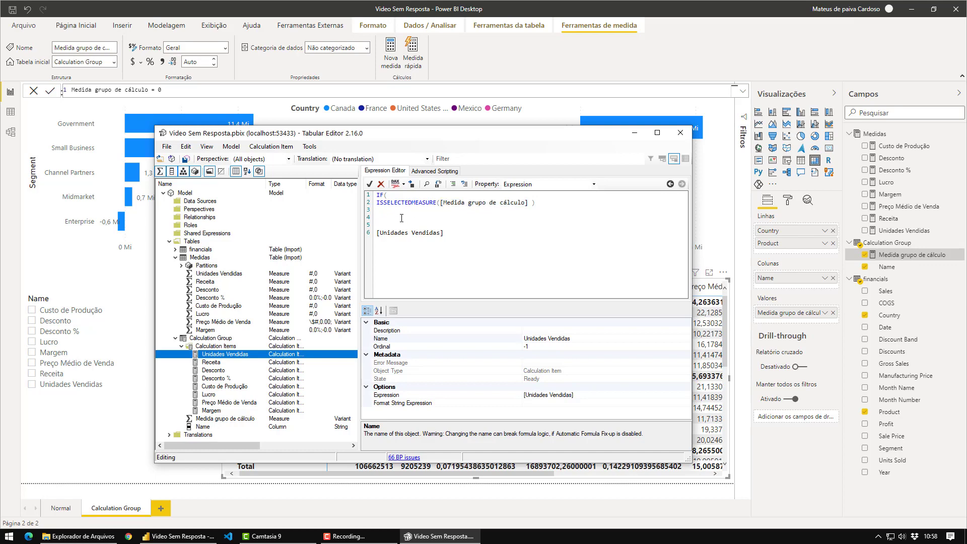
pyautogui.click(437, 203)
# Complete the IF with [Unidades Vendidas] as the true result and SELECTEDMEASURE() as the alternative, separated by semicolons.
pyautogui.moveTo(443, 234); pyautogui.dragTo(377, 236)
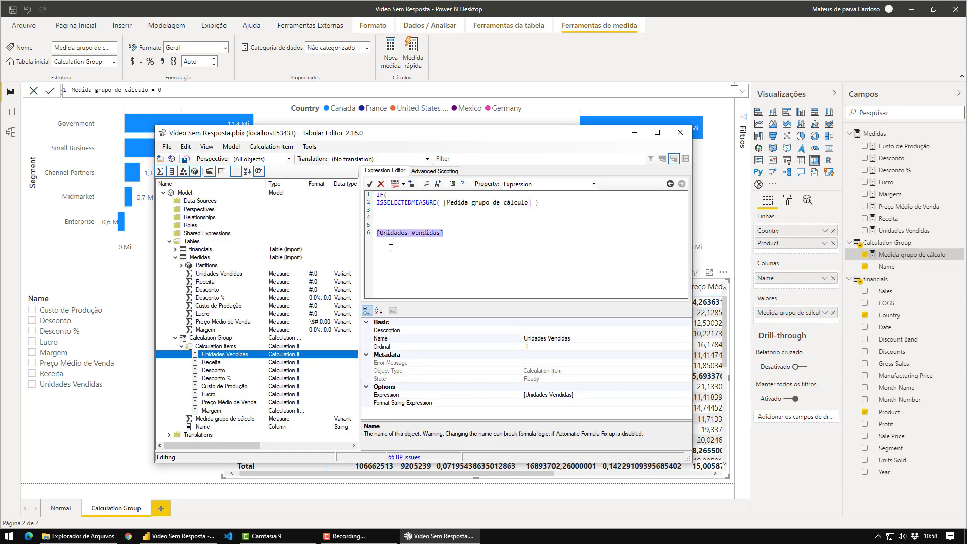
pyautogui.hotkey('ctrl', 'x')
pyautogui.press('BackSpace')
pyautogui.hotkey('ctrl', 'v')
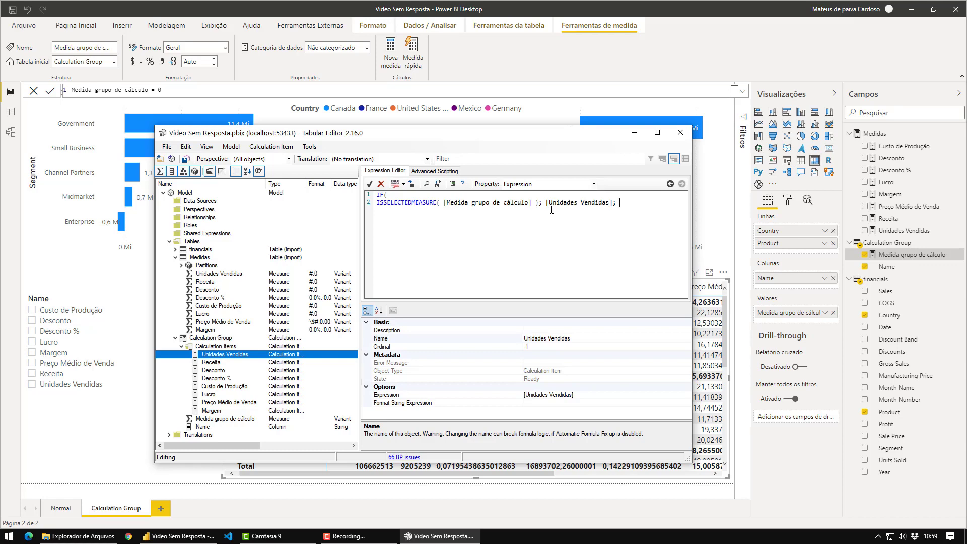
pyautogui.write('endidas]; SELECTEDMEASURE() )')
# Widen the Tabular Editor window to review the whole Unidades Vendidas expression, and minimize it to reveal the report.
pyautogui.doubleClick(409, 206)
pyautogui.click(397, 205)
pyautogui.doubleClick(399, 205)
pyautogui.click(402, 204)
pyautogui.moveTo(686, 203); pyautogui.dragTo(395, 192)
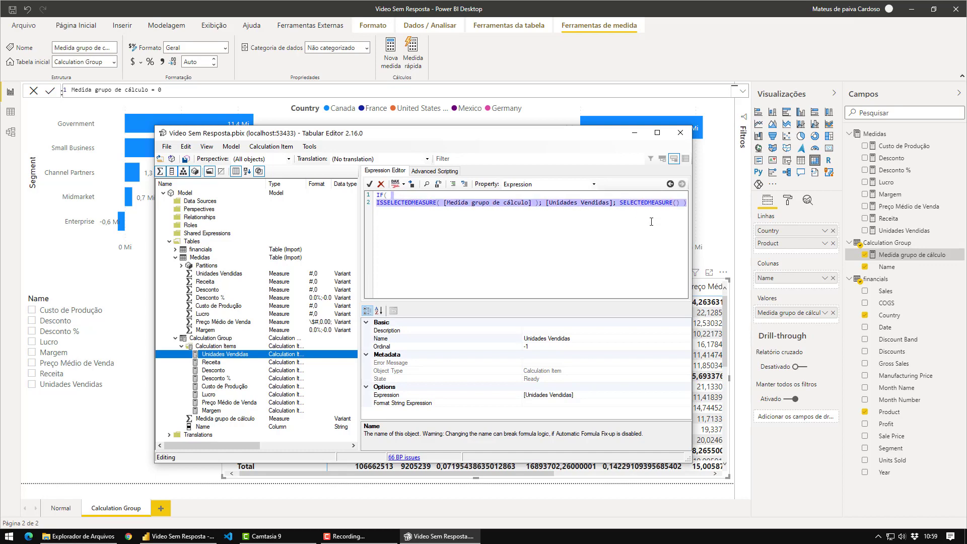
pyautogui.moveTo(690, 235); pyautogui.dragTo(806, 234)
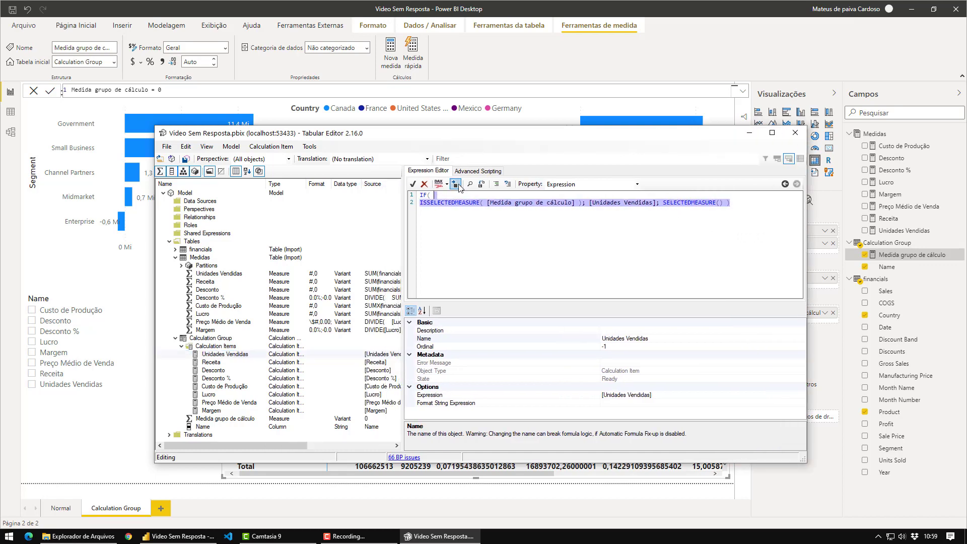
pyautogui.click(458, 202)
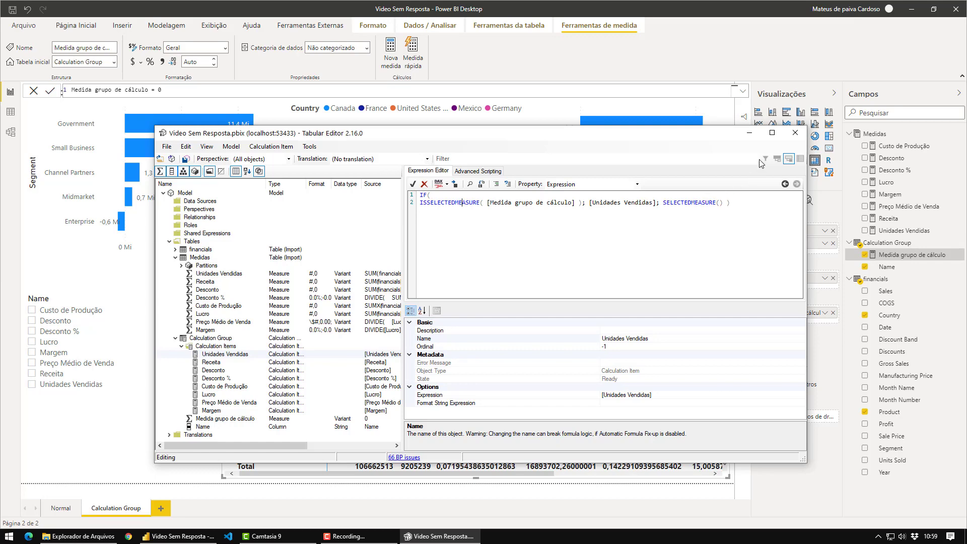
pyautogui.moveTo(683, 134); pyautogui.dragTo(496, 125)
pyautogui.click(563, 123)
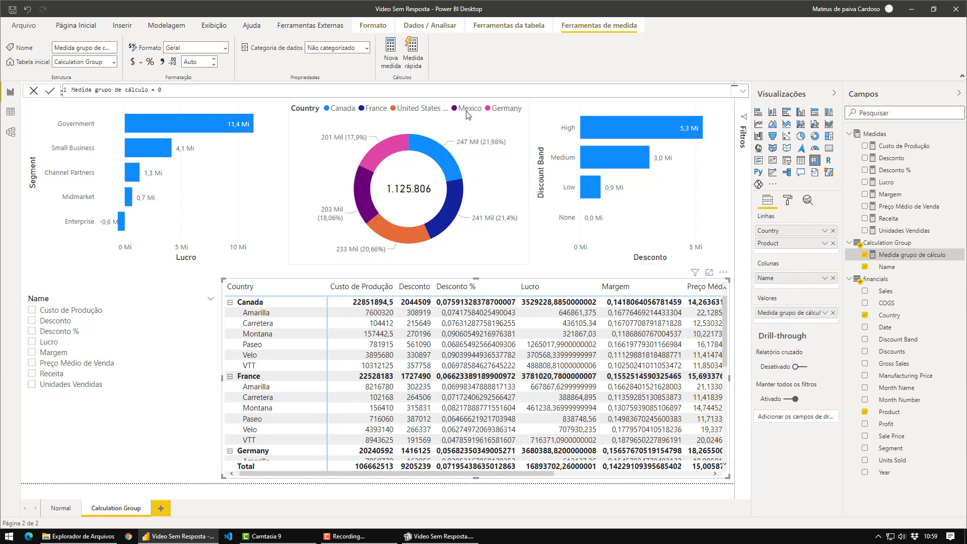
# Filter the report by France from the donut chart, clear the filter, and inspect the measures used in the three charts.
pyautogui.click(391, 108)
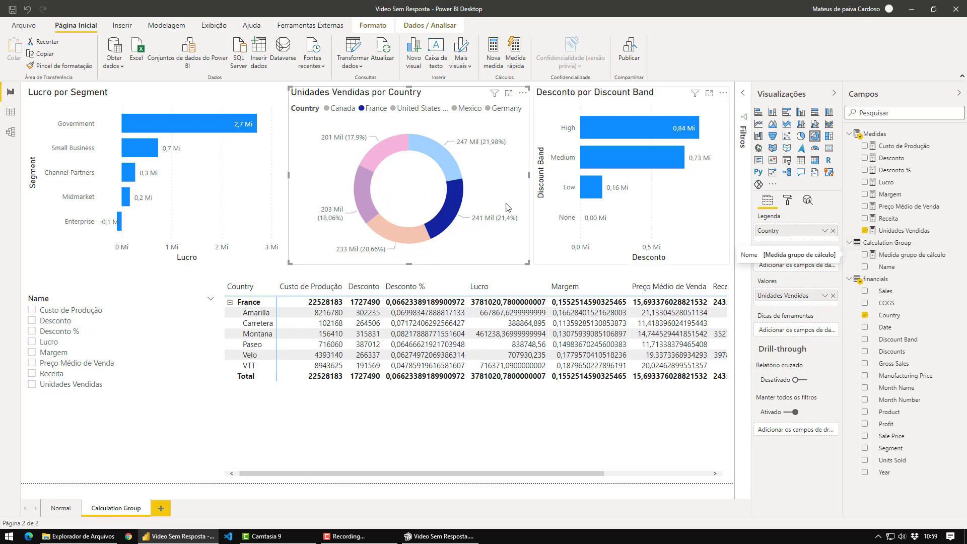
pyautogui.click(376, 107)
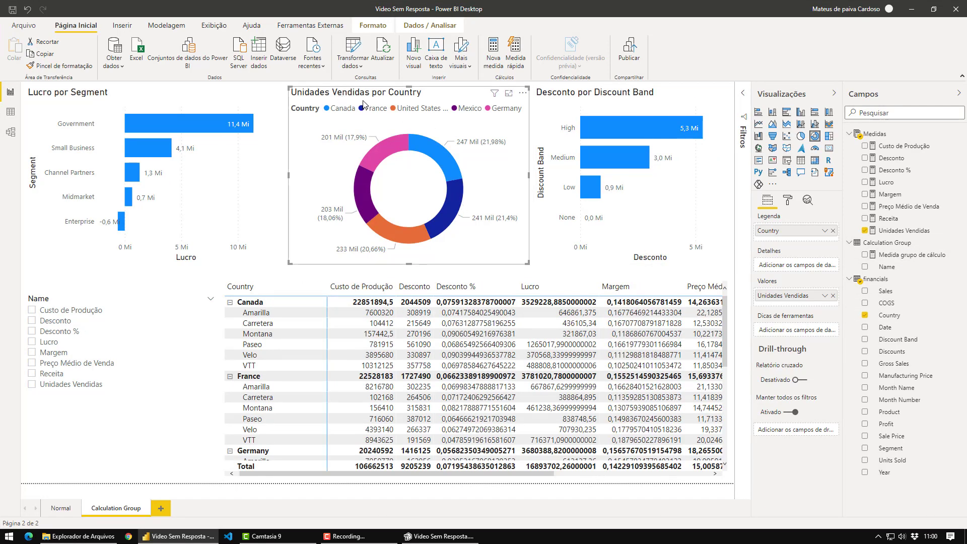
pyautogui.click(556, 98)
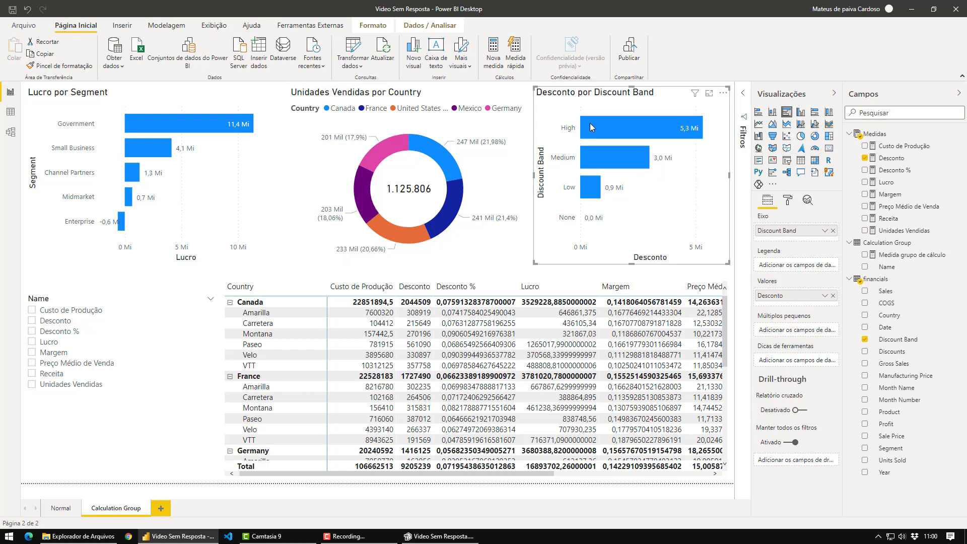
pyautogui.click(50, 95)
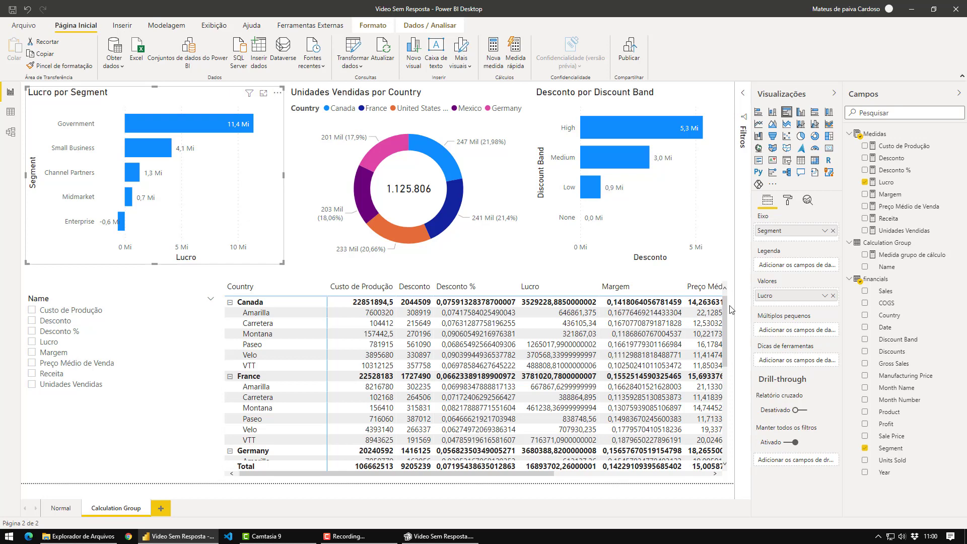
# Return to Tabular Editor and copy the Unidades Vendidas IF expression below [Receita] in the Receita calculation item.
pyautogui.hotkey('alt', 'Tab')
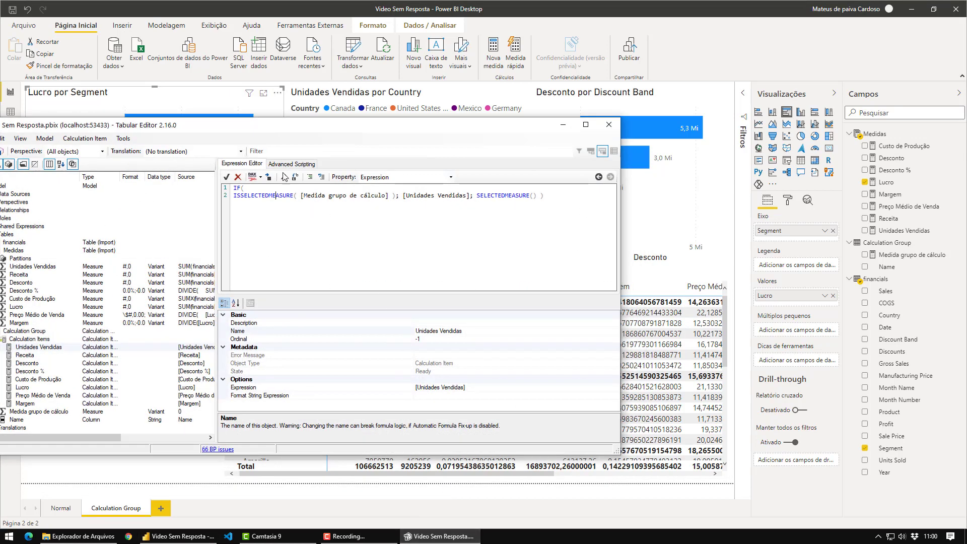
pyautogui.moveTo(286, 130); pyautogui.dragTo(506, 145)
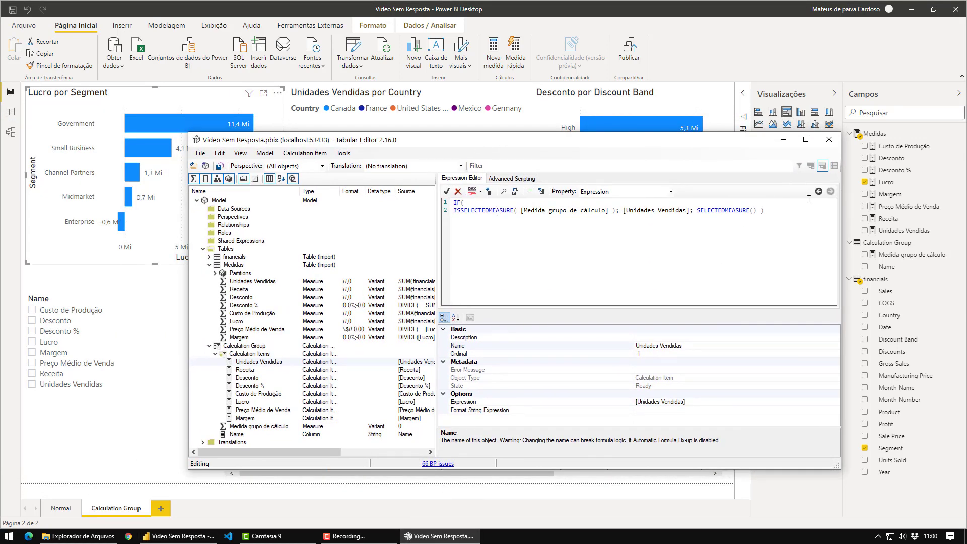
pyautogui.moveTo(769, 211); pyautogui.dragTo(449, 199)
pyautogui.hotkey('ctrl', 'c')
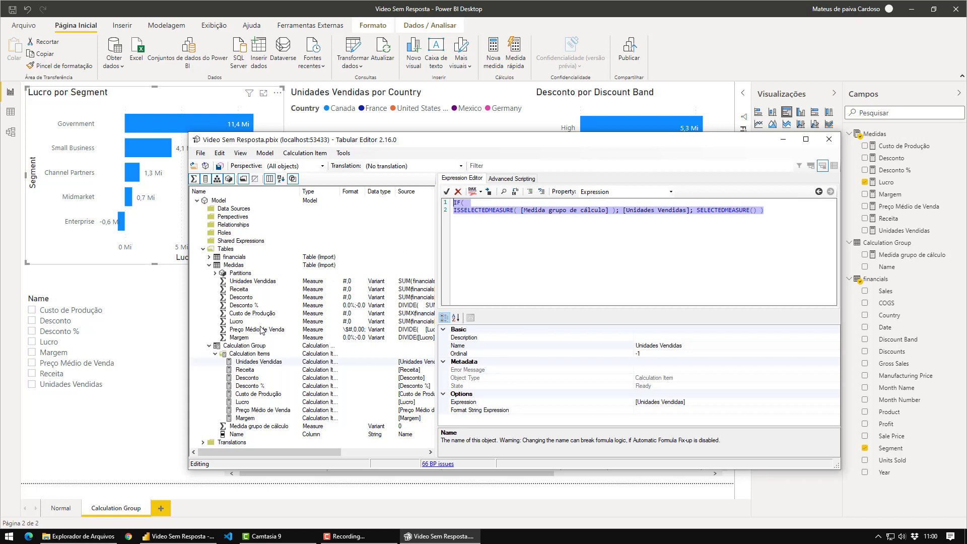
pyautogui.click(251, 371)
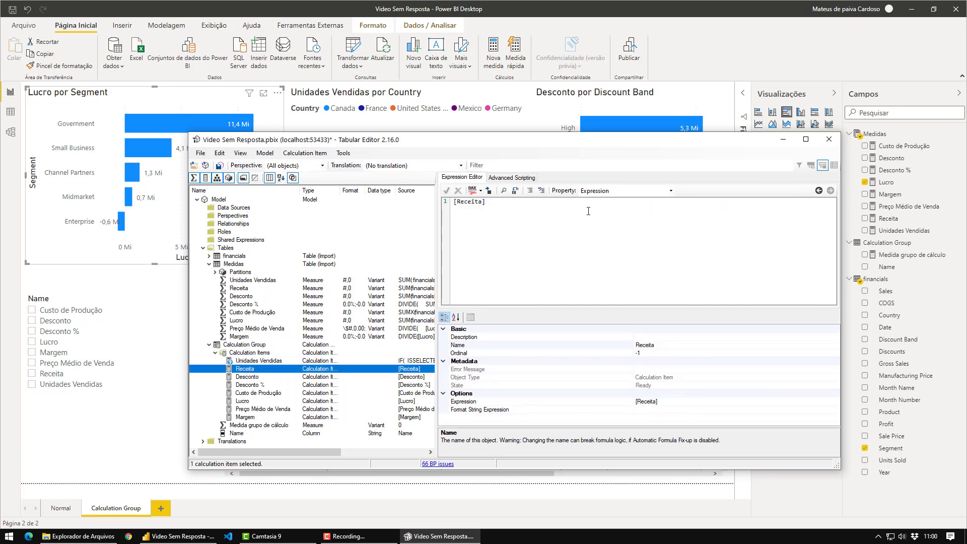
pyautogui.hotkey('ctrl', 'v')
# Paste the copied IF expression below the measure reference in the Desconto and Desconto % calculation items.
pyautogui.click(252, 377)
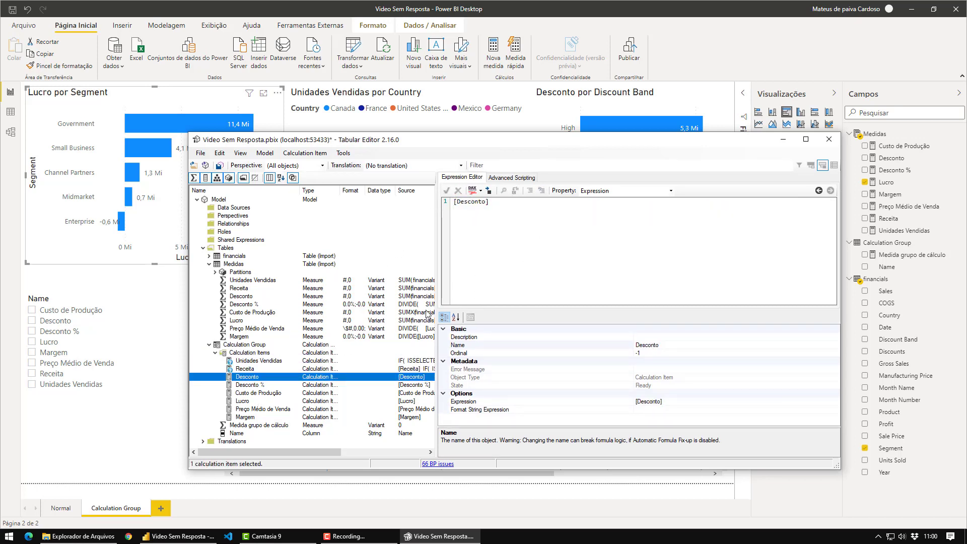
pyautogui.click(525, 211)
pyautogui.hotkey('ctrl', 'v')
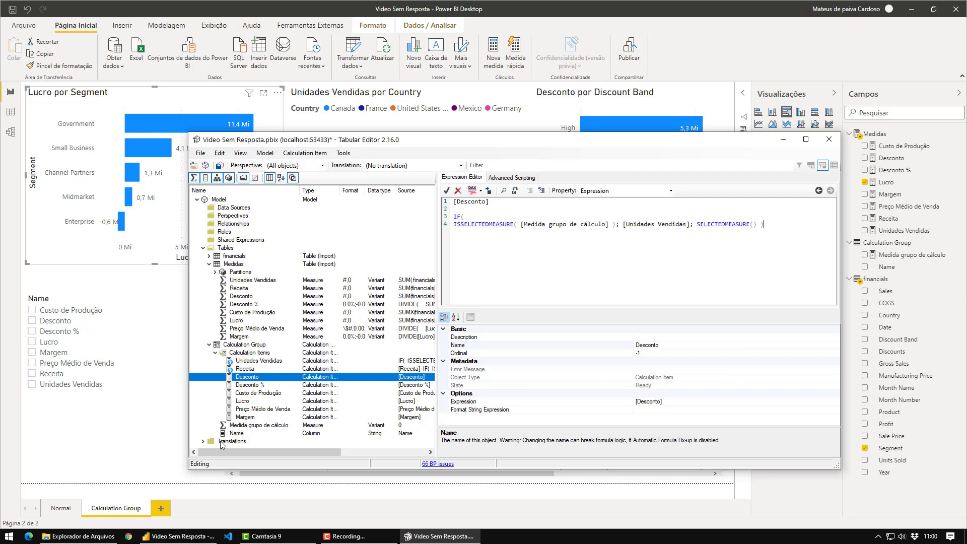
pyautogui.click(250, 385)
pyautogui.click(562, 214)
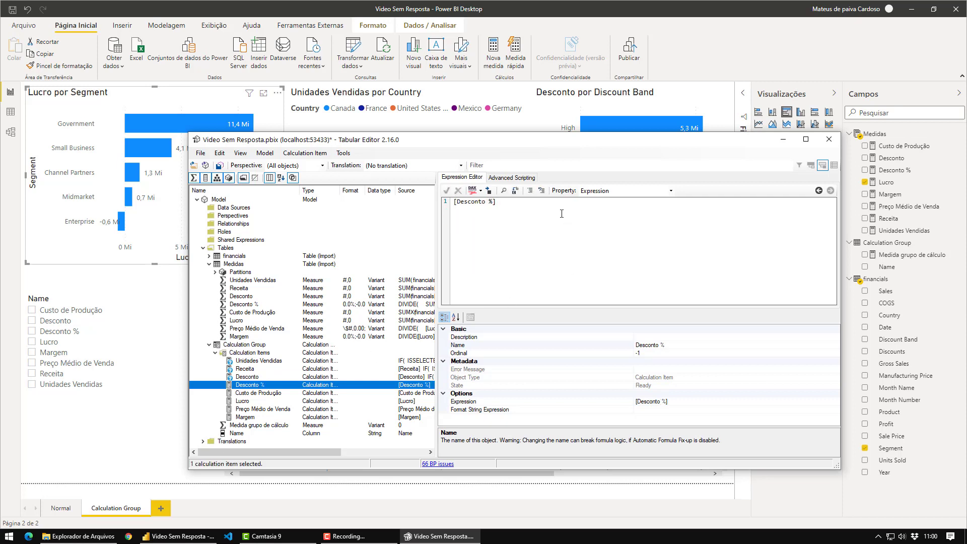
pyautogui.write('IF( ISSELECTEDMEASURE( [Medida grupo de cálculo] , [Unidades Vendidas] ), SELECTEDMEASURE() )')
# Paste the copied IF expression below the measure reference in the Custo de Produção and Lucro calculation items.
pyautogui.click(274, 394)
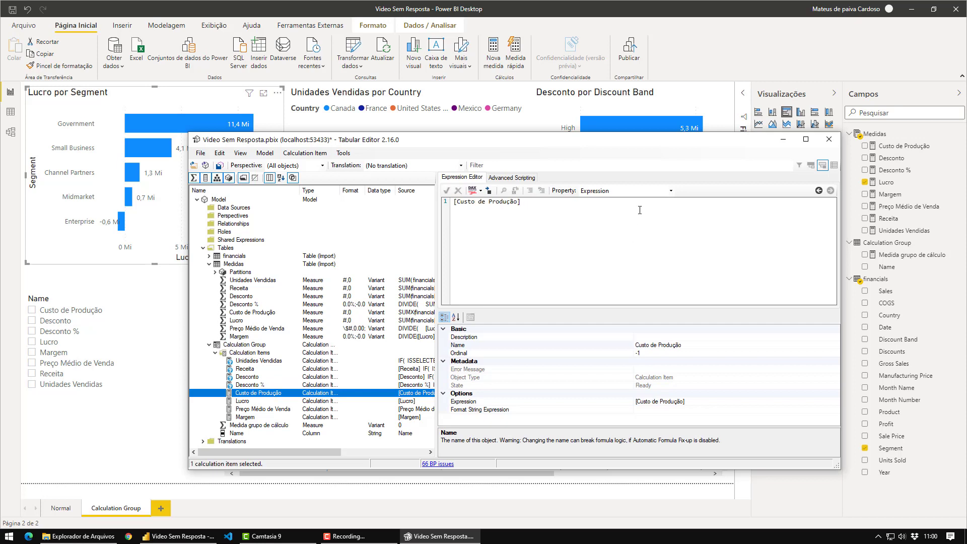
pyautogui.click(640, 210)
pyautogui.press('Return')
pyautogui.hotkey('ctrl', 'v')
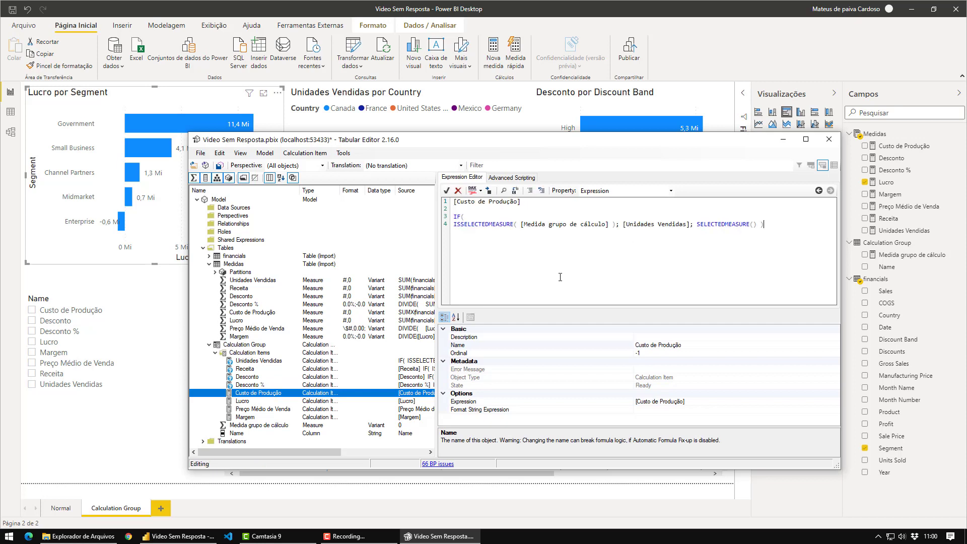
pyautogui.click(290, 401)
pyautogui.click(612, 227)
pyautogui.press('Return')
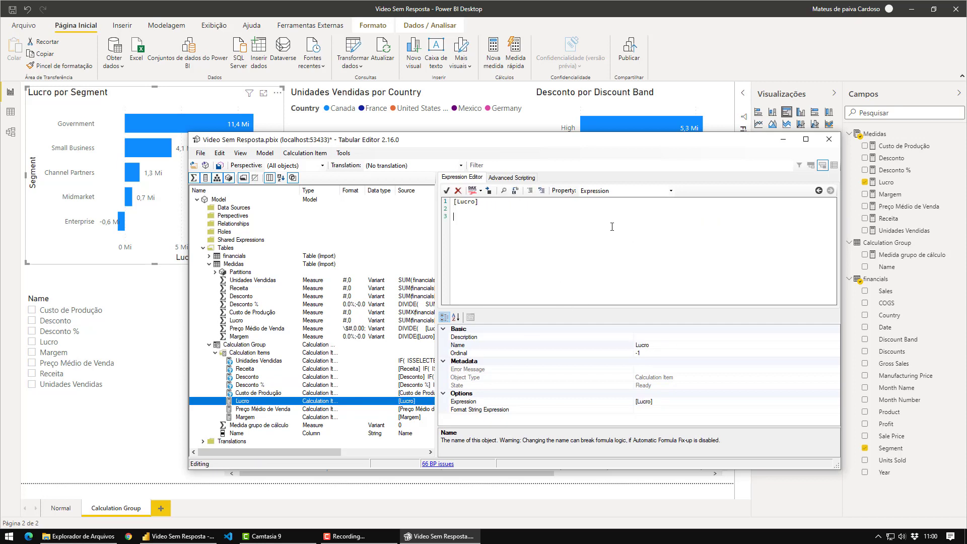
pyautogui.write('IF( ISSELECTEDMEASURE( [Medida grupo de cálculo] ), [Unidades Vendidas], SELECTEDMEASURE() )')
# Paste the copied IF expression below the measure reference in the Preço Médio de Venda and Margem calculation items.
pyautogui.click(292, 409)
pyautogui.click(575, 210)
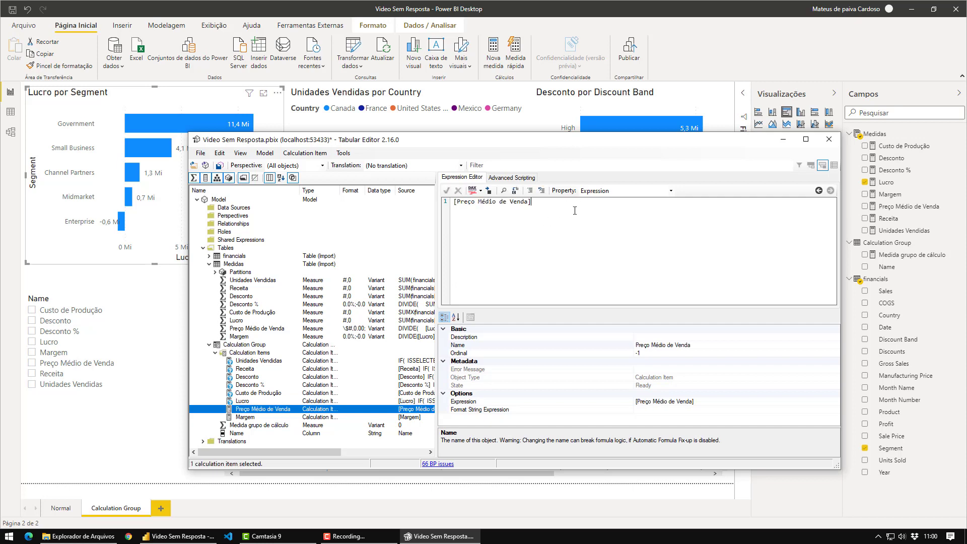
pyautogui.press('Return')
pyautogui.hotkey('ctrl', 'v')
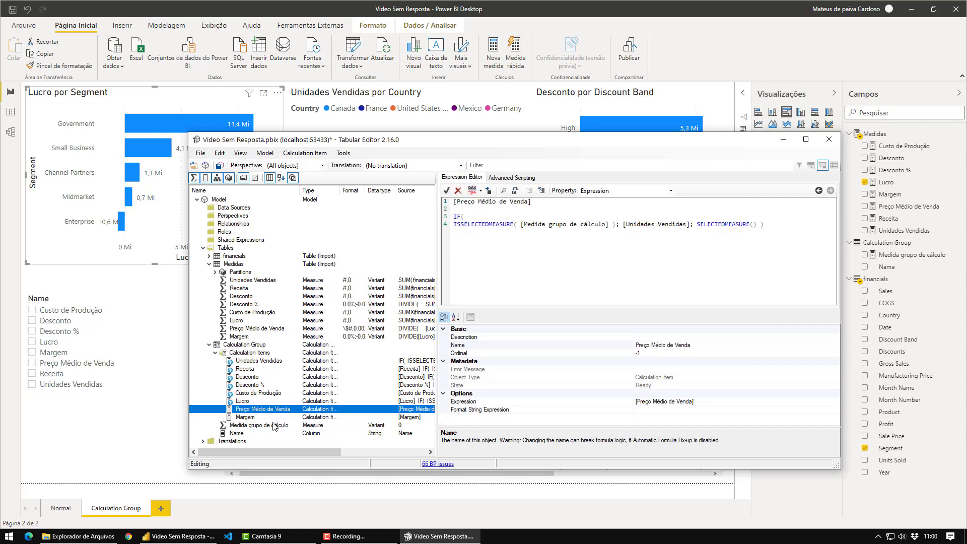
pyautogui.click(282, 417)
pyautogui.click(582, 223)
pyautogui.press('Return')
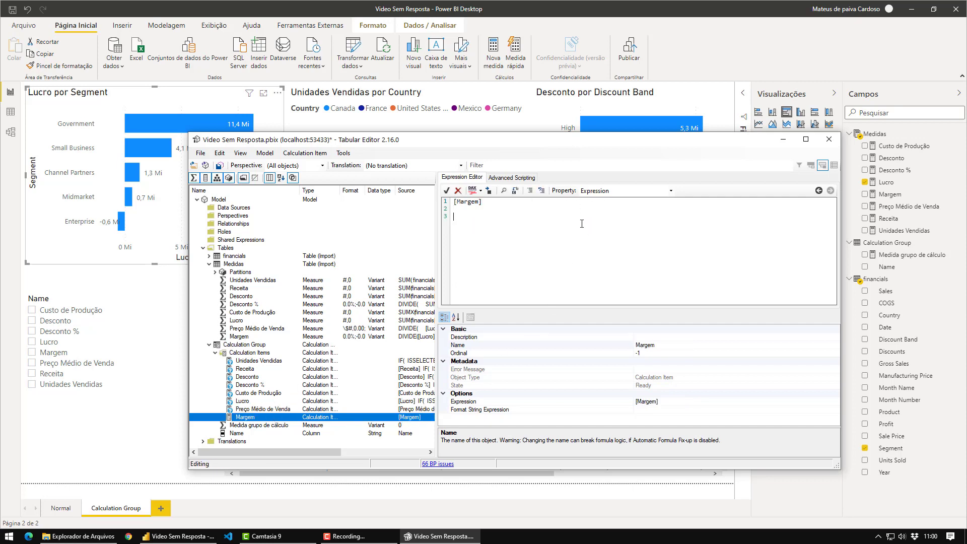
pyautogui.hotkey('ctrl', 'v')
# In the Receita calculation item, move [Receita] into the IF in place of [Unidades Vendidas] and remove the leading blank lines.
pyautogui.click(258, 362)
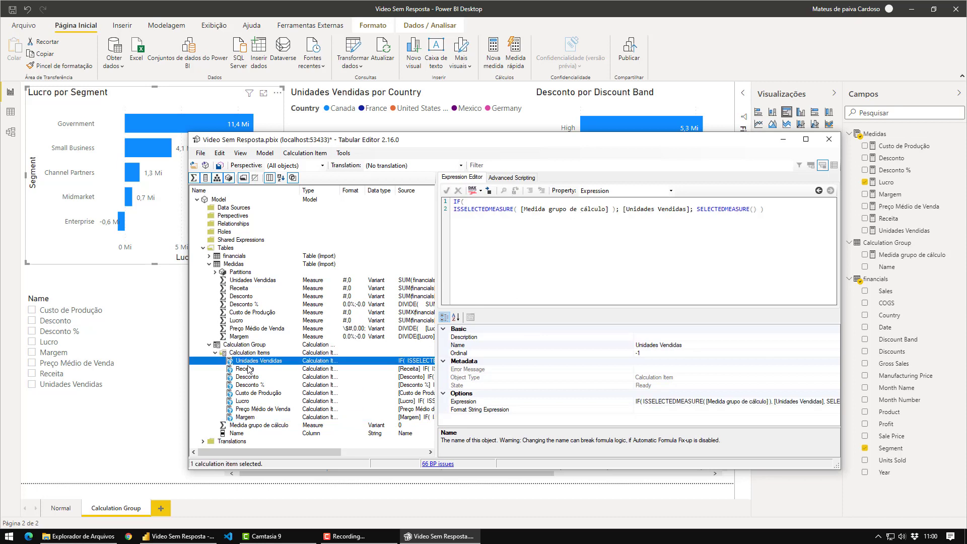
pyautogui.click(247, 370)
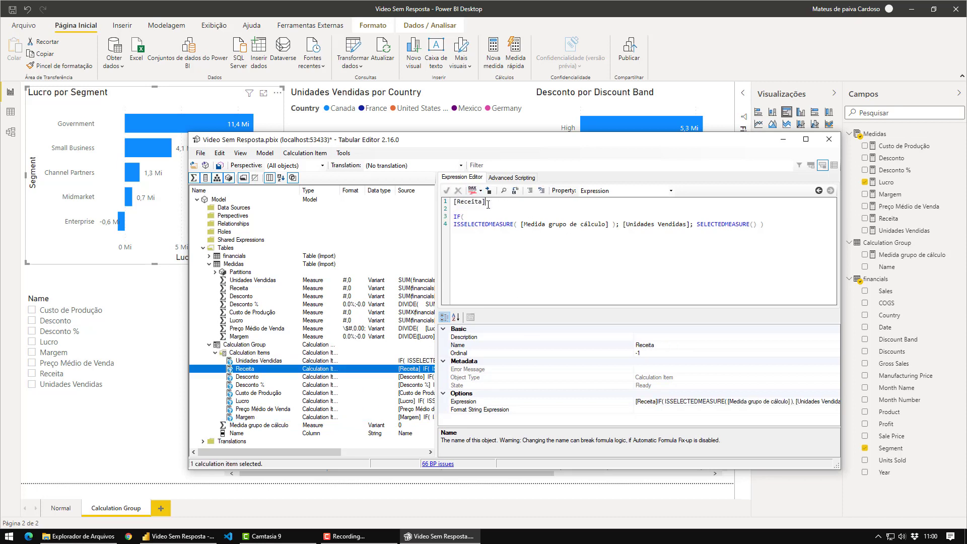
pyautogui.moveTo(486, 202); pyautogui.dragTo(456, 203)
pyautogui.hotkey('ctrl', 'x')
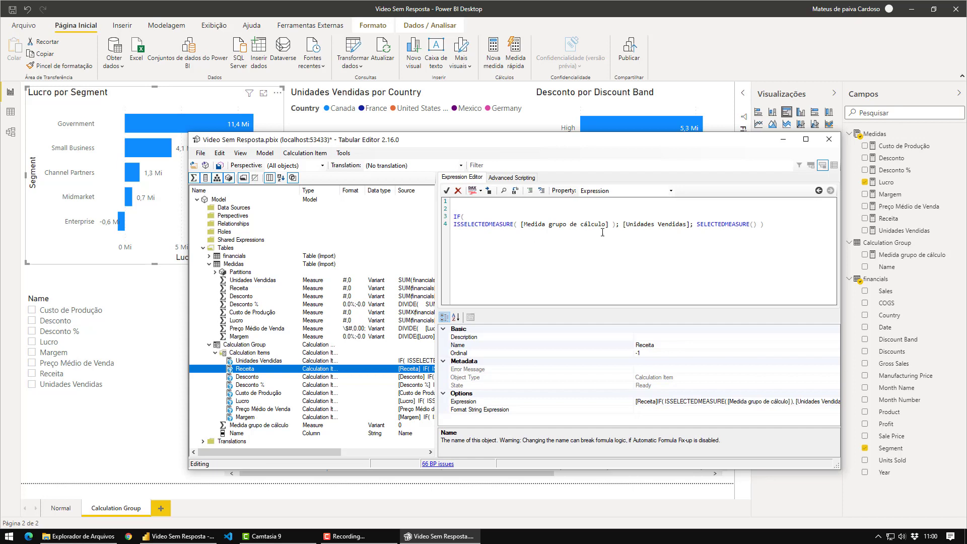
pyautogui.moveTo(690, 224); pyautogui.dragTo(622, 225)
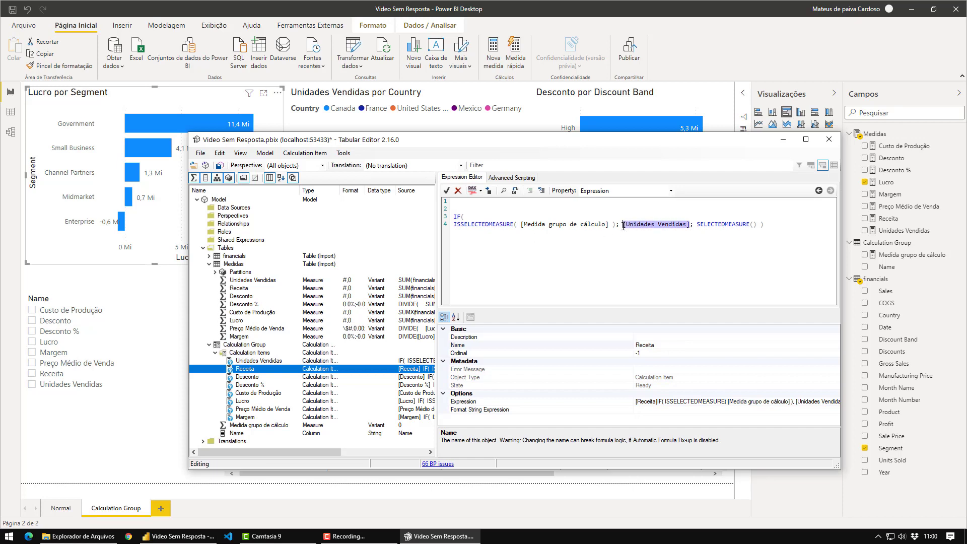
pyautogui.hotkey('ctrl', 'v')
pyautogui.press('BackSpace')
pyautogui.press('BackSpace')
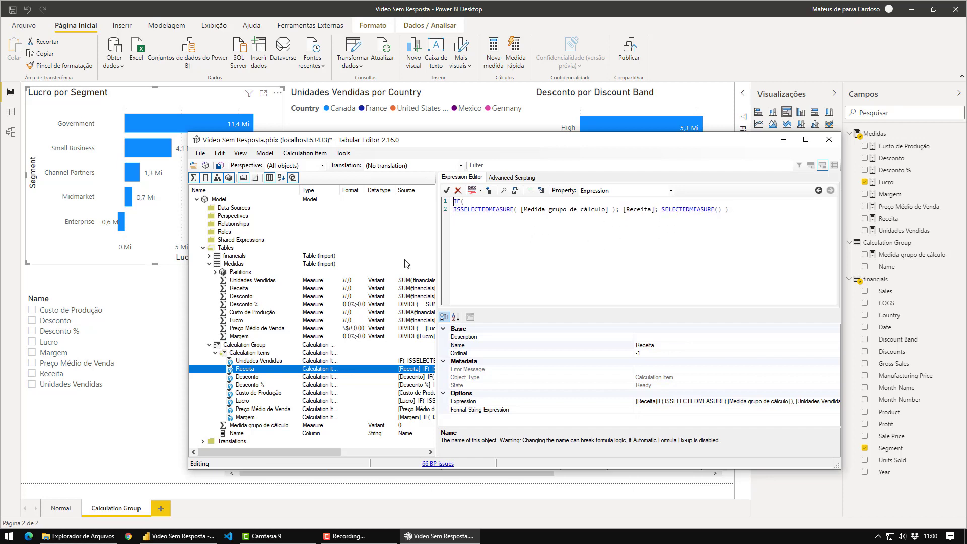
# In the Desconto calculation item, cut the standalone [Desconto] and use it to replace [Unidades Vendidas] inside the IF.
pyautogui.click(260, 377)
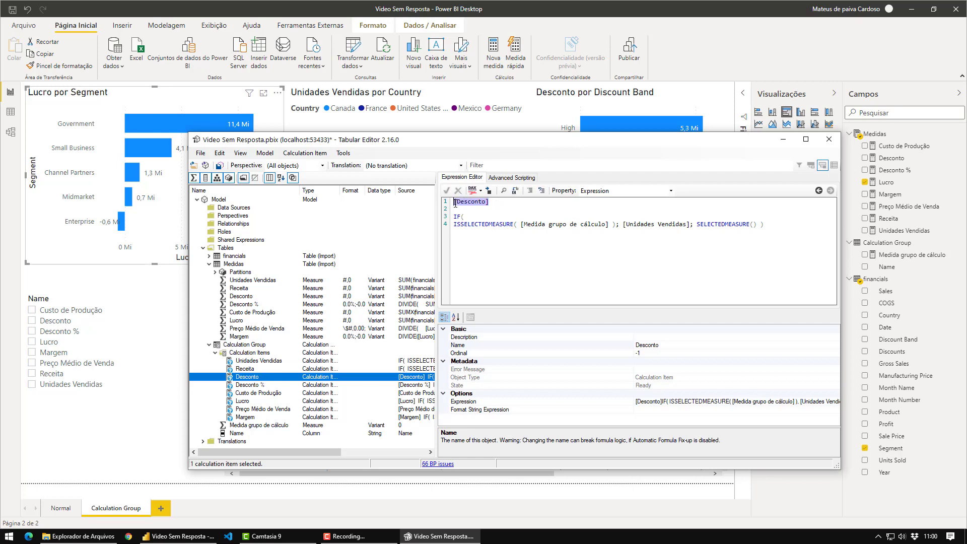
pyautogui.moveTo(501, 202); pyautogui.dragTo(454, 202)
pyautogui.hotkey('ctrl', 'x')
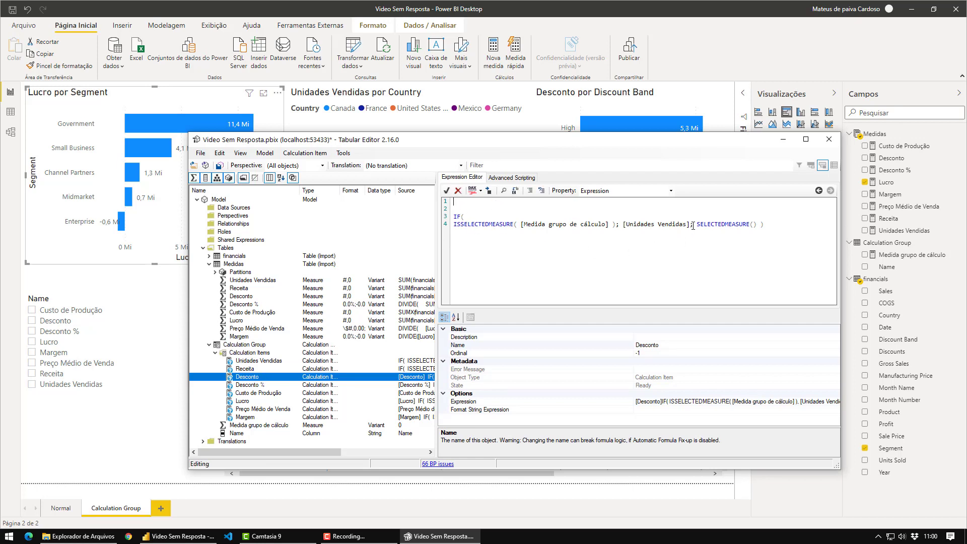
pyautogui.moveTo(688, 224); pyautogui.dragTo(626, 226)
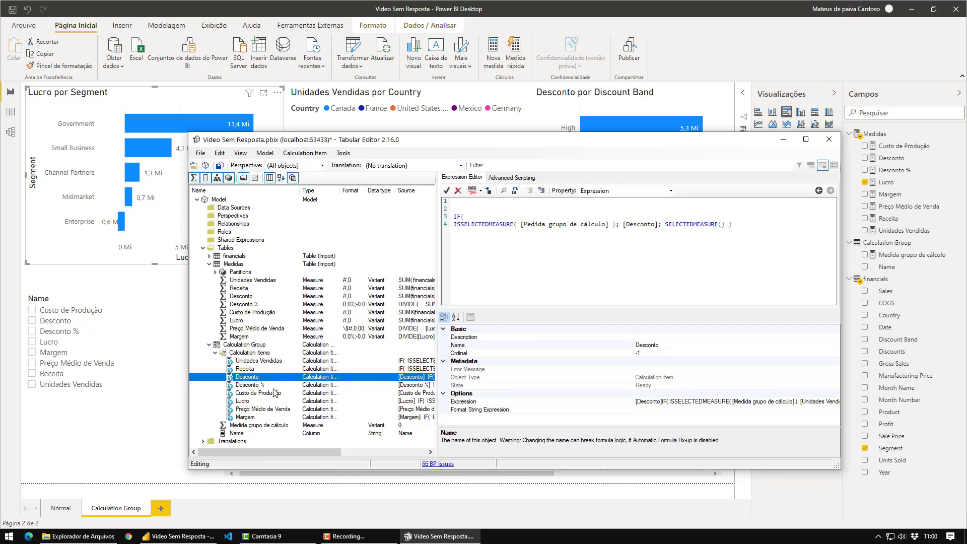
# In the Desconto % calculation item, replace [Unidades Vendidas] in the IF with the standalone [Desconto %] and remove the extra line break.
pyautogui.click(254, 385)
pyautogui.moveTo(499, 201); pyautogui.dragTo(438, 203)
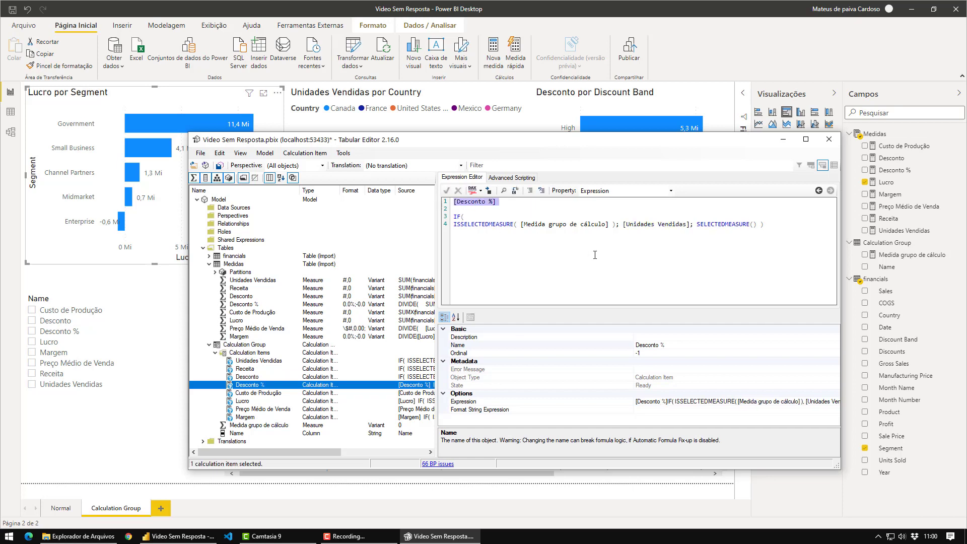
pyautogui.press('Delete')
pyautogui.press('Delete')
pyautogui.moveTo(691, 217); pyautogui.dragTo(623, 217)
pyautogui.hotkey('ctrl', 'v')
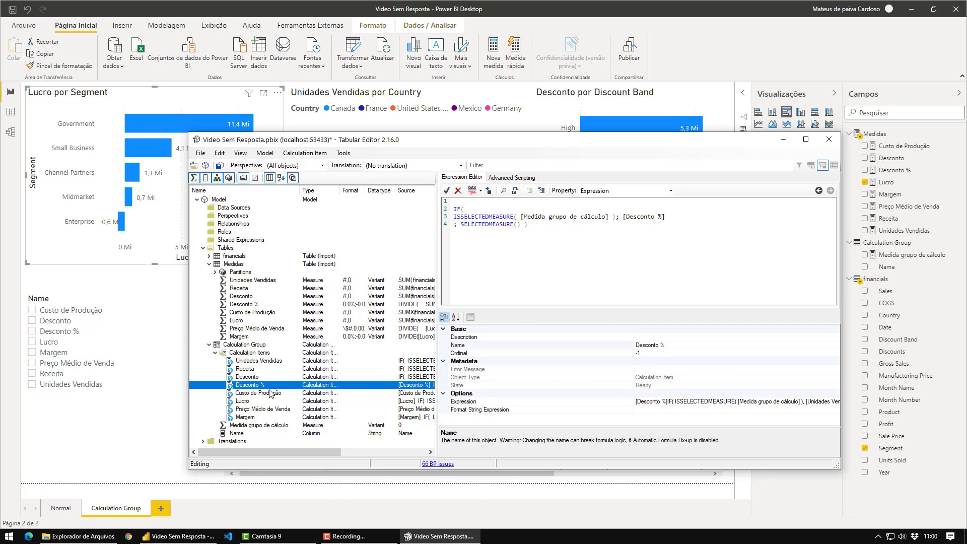
pyautogui.press('BackSpace')
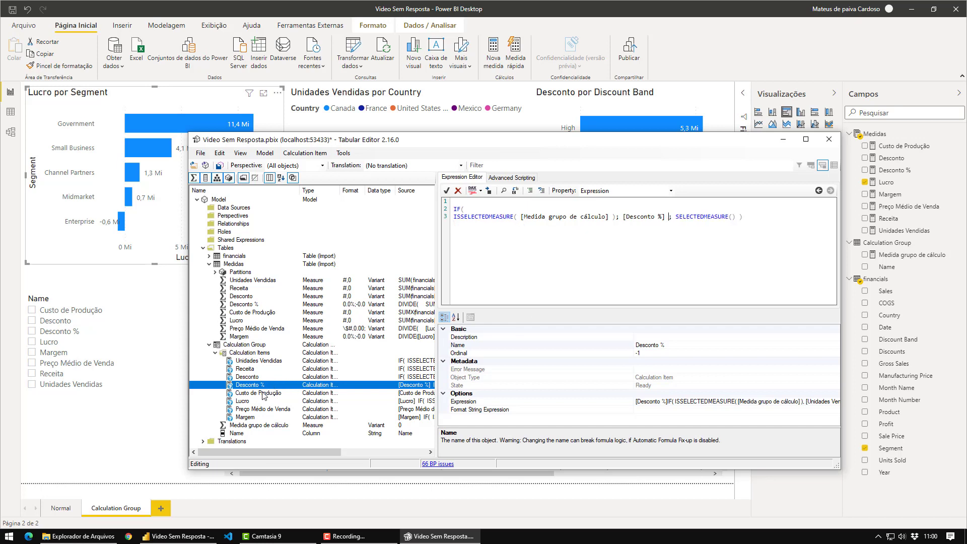
# In the Custo de Produção calculation item, move [Custo de Produção] into the IF in place of [Unidades Vendidas].
pyautogui.click(269, 394)
pyautogui.moveTo(522, 201); pyautogui.dragTo(443, 207)
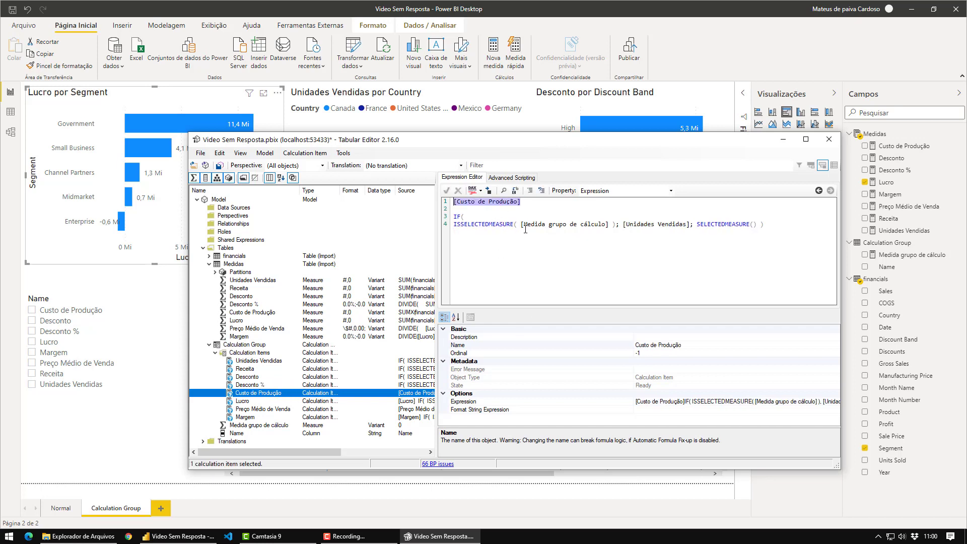
pyautogui.hotkey('ctrl', 'x')
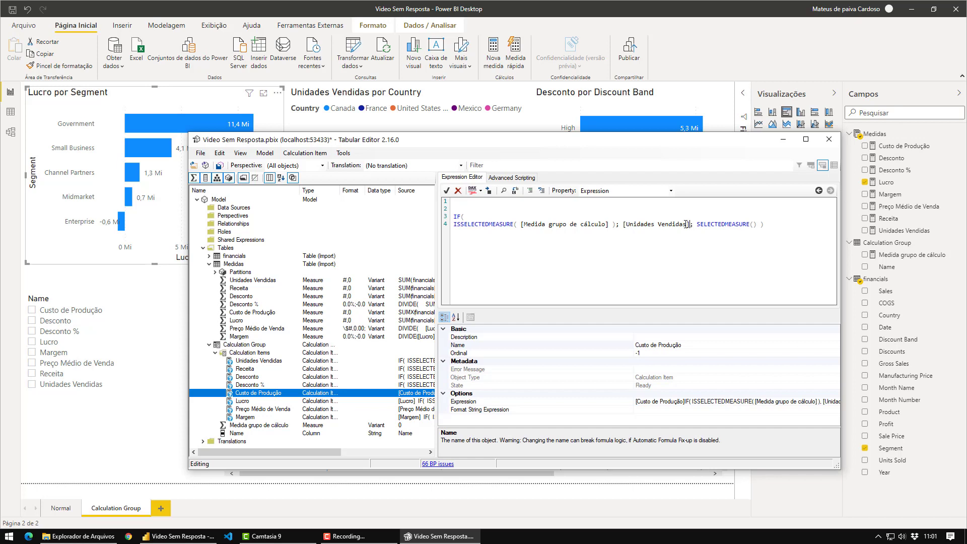
pyautogui.moveTo(687, 224); pyautogui.dragTo(623, 224)
pyautogui.hotkey('ctrl', 'v')
# In the Lucro calculation item, move the standalone [Lucro] into the IF in place of [Unidades Vendidas].
pyautogui.click(245, 401)
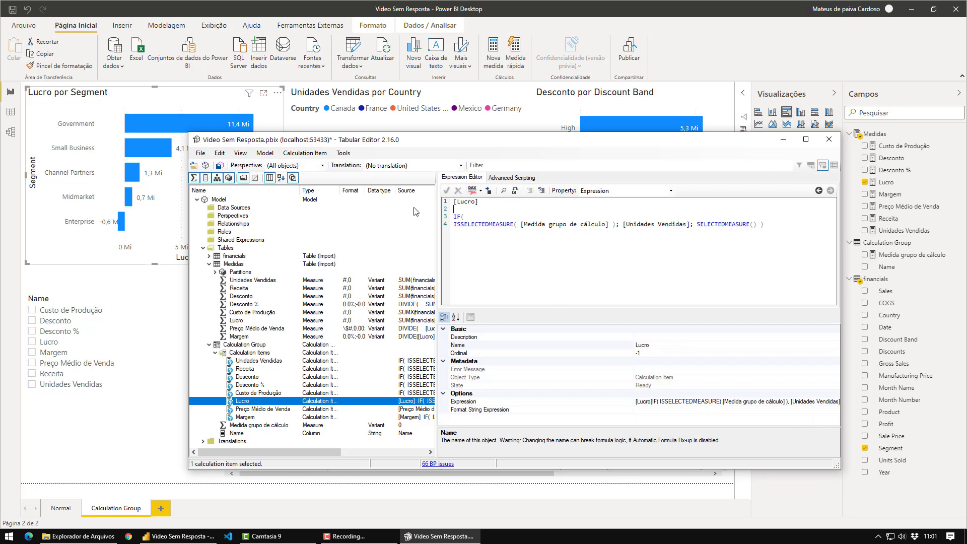
pyautogui.moveTo(491, 205); pyautogui.dragTo(455, 201)
pyautogui.hotkey('ctrl', 'x')
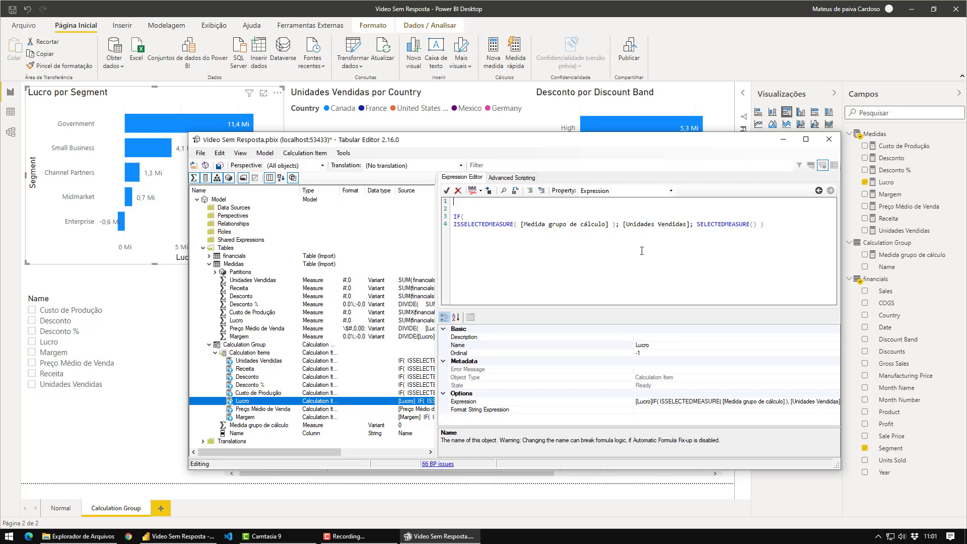
pyautogui.moveTo(689, 224); pyautogui.dragTo(626, 226)
pyautogui.click(623, 225)
# In the Preço Médio de Venda calculation item, move [Preço Médio de Venda] into the IF in place of [Unidades Vendidas].
pyautogui.click(249, 409)
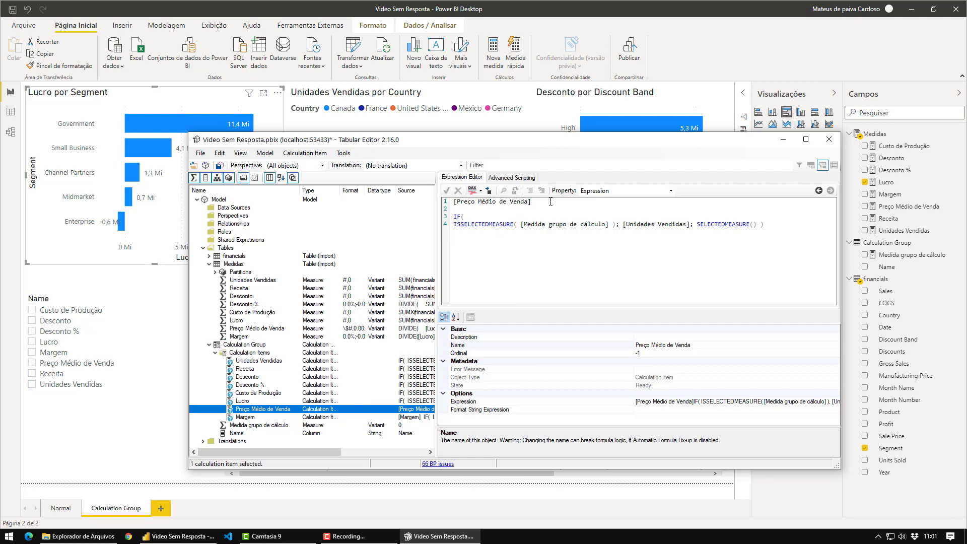
pyautogui.moveTo(550, 201); pyautogui.dragTo(461, 200)
pyautogui.press('BackSpace')
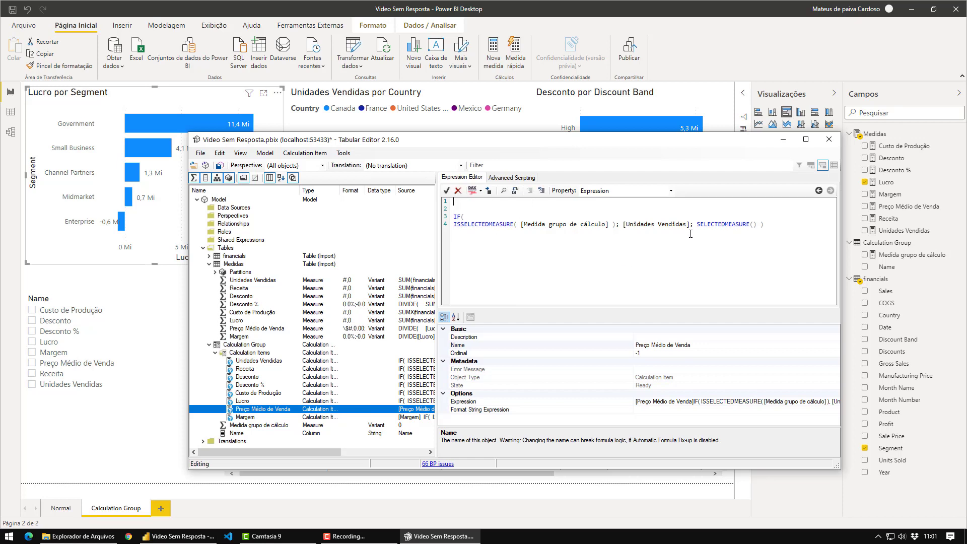
pyautogui.moveTo(688, 225); pyautogui.dragTo(625, 228)
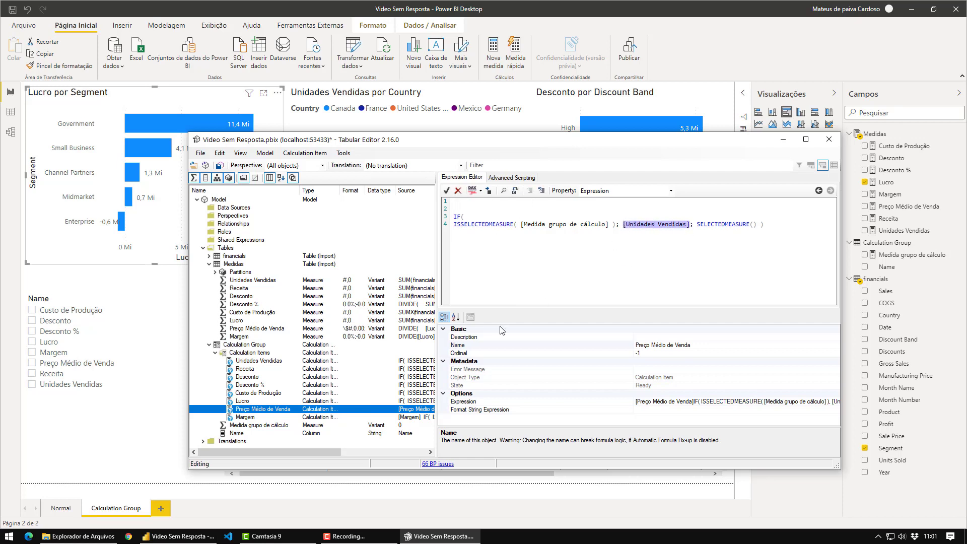
# In the Margem calculation item, move [Margem] into the IF in place of [Unidades Vendidas], and save the changes to the model.
pyautogui.click(256, 418)
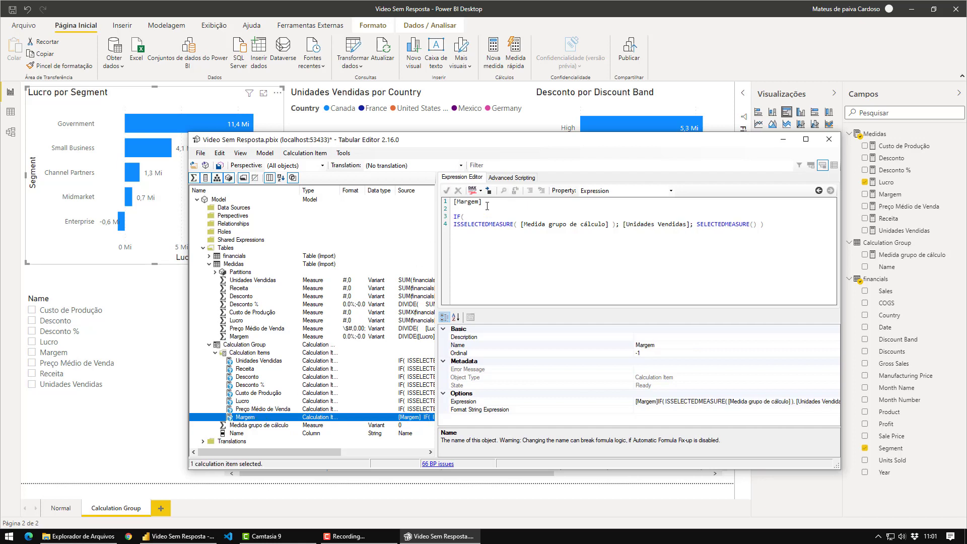
pyautogui.moveTo(487, 206); pyautogui.dragTo(452, 203)
pyautogui.press('Delete')
pyautogui.press('Delete')
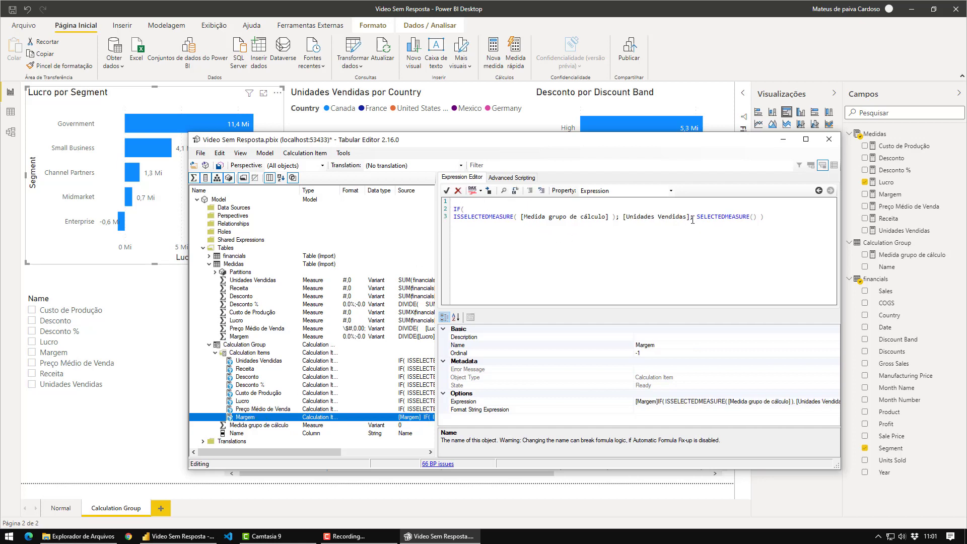
pyautogui.moveTo(690, 218); pyautogui.dragTo(625, 221)
pyautogui.hotkey('ctrl', 'v')
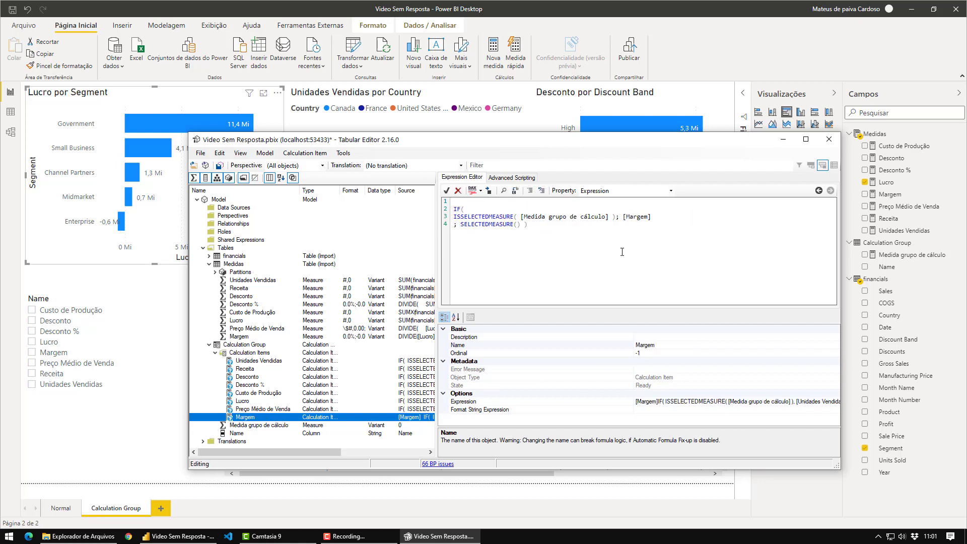
pyautogui.press('BackSpace')
pyautogui.click(752, 216)
pyautogui.hotkey('ctrl', 's')
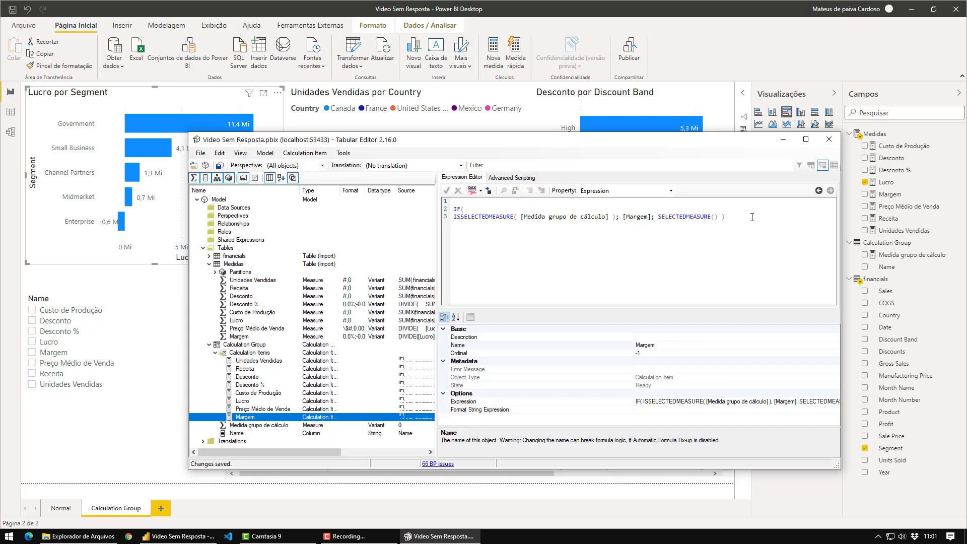
# Switch to Power BI Desktop and examine all the calculation item columns in the matrix, from Custo de Produção to Unidades Vendidas.
pyautogui.hotkey('alt', 'Tab')
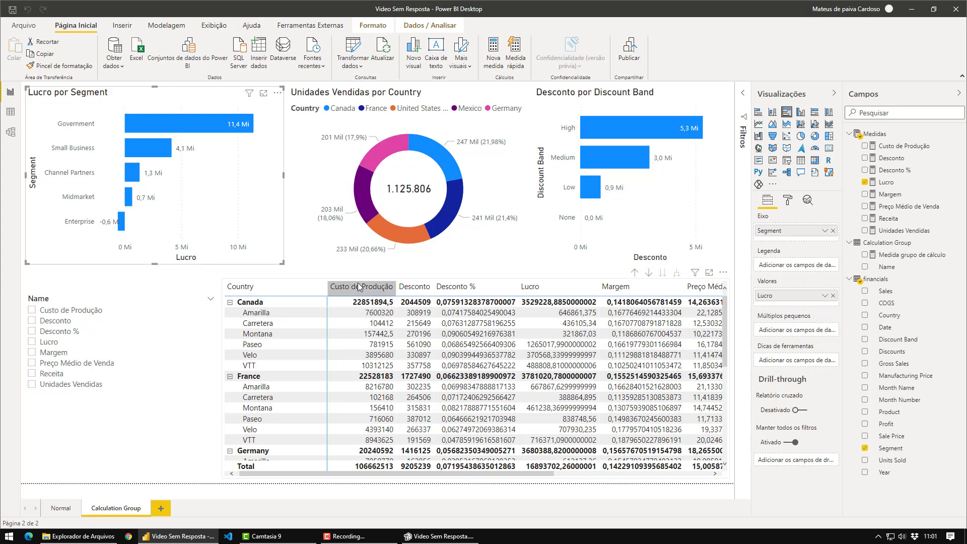
pyautogui.click(359, 319)
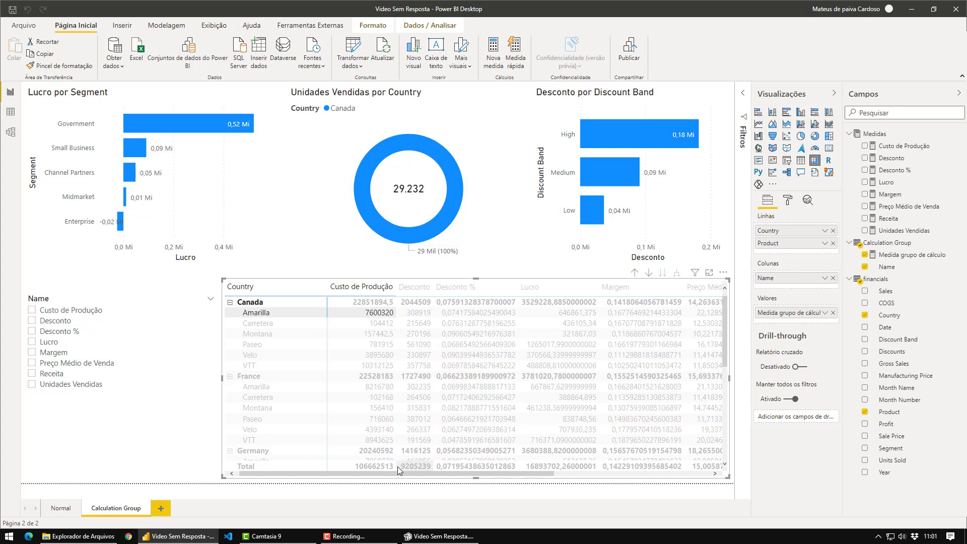
pyautogui.moveTo(399, 475); pyautogui.dragTo(510, 476)
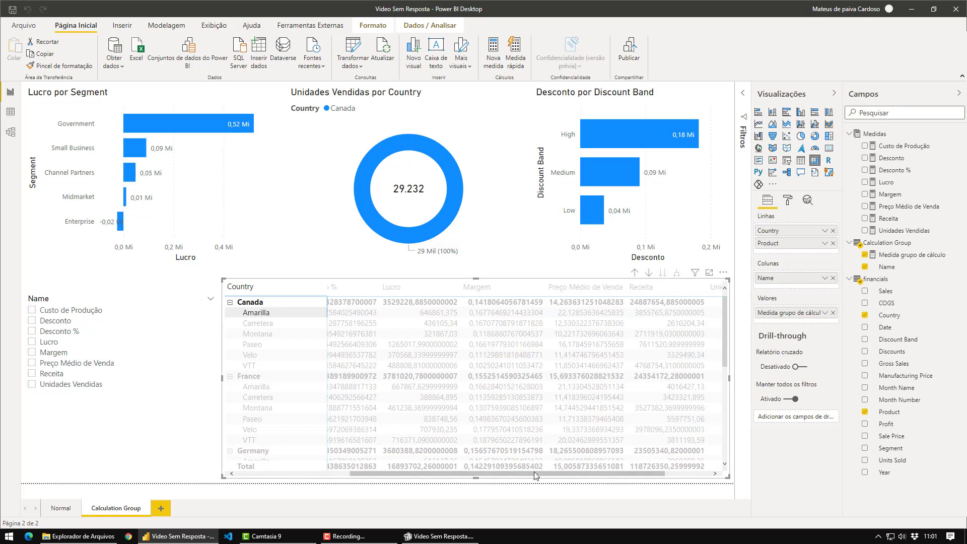
pyautogui.moveTo(535, 476); pyautogui.dragTo(614, 486)
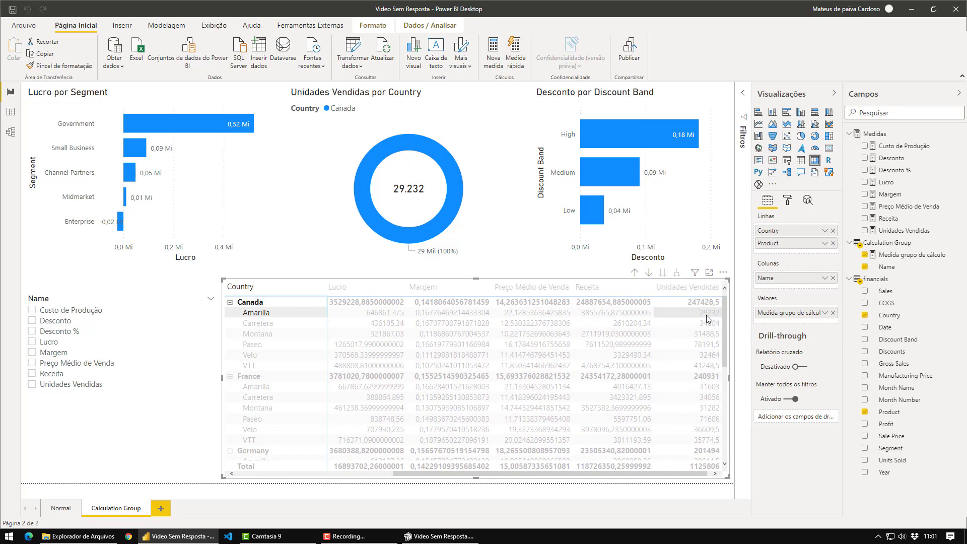
pyautogui.moveTo(511, 473); pyautogui.dragTo(355, 472)
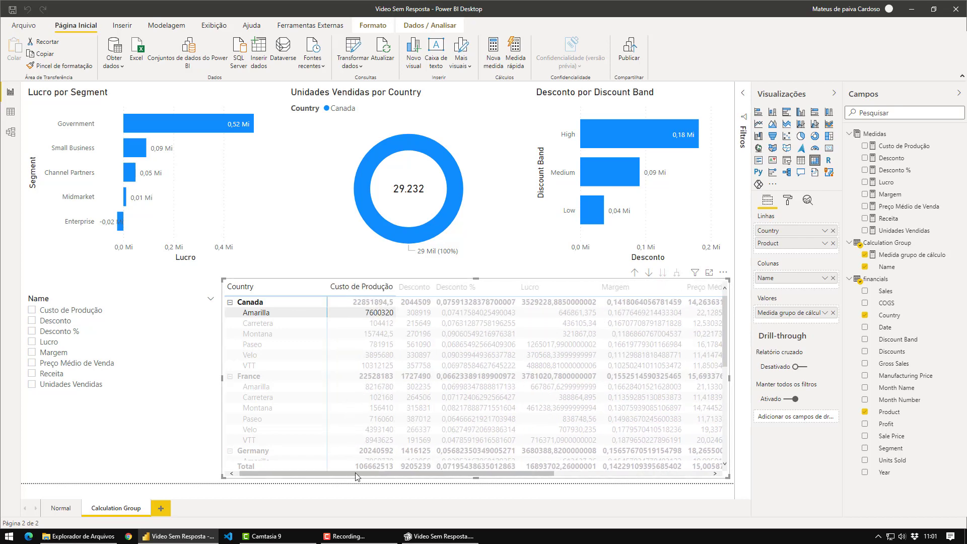
# Cross-filter the three charts from different matrix cells to check how they respond, and clear the selection.
pyautogui.click(482, 356)
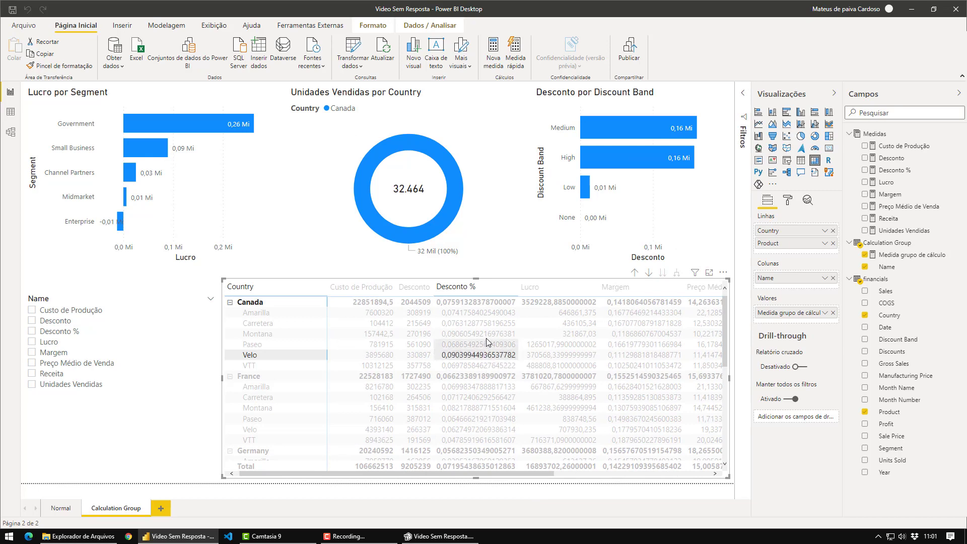
pyautogui.click(485, 337)
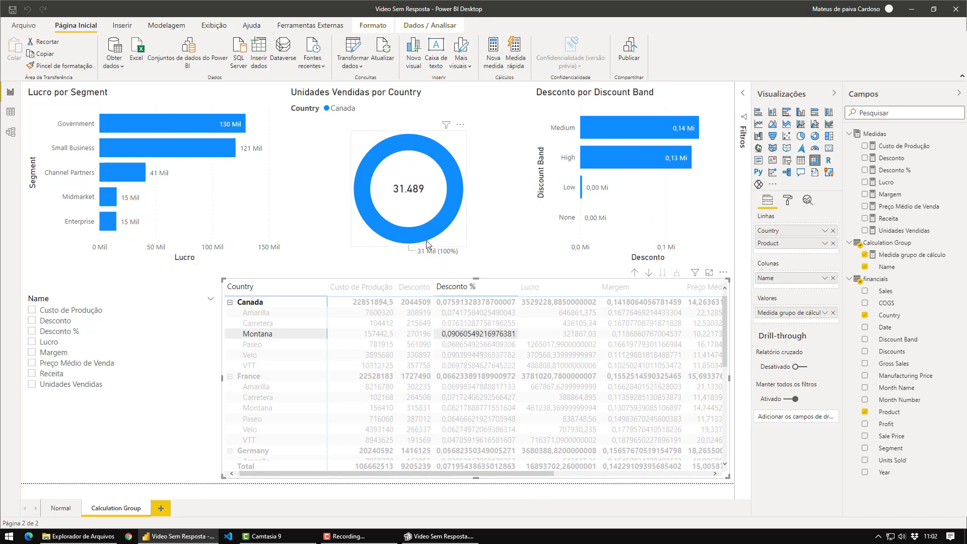
pyautogui.click(479, 335)
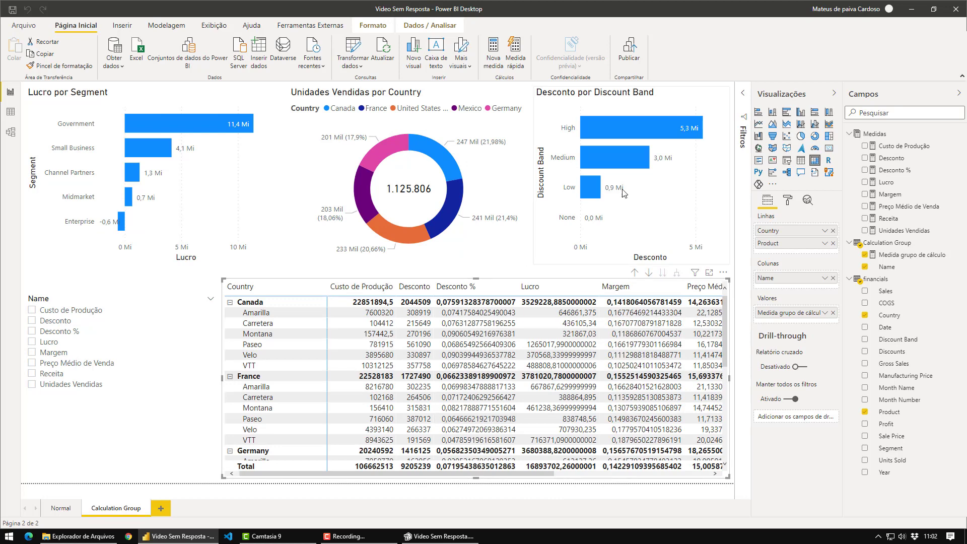
pyautogui.click(356, 347)
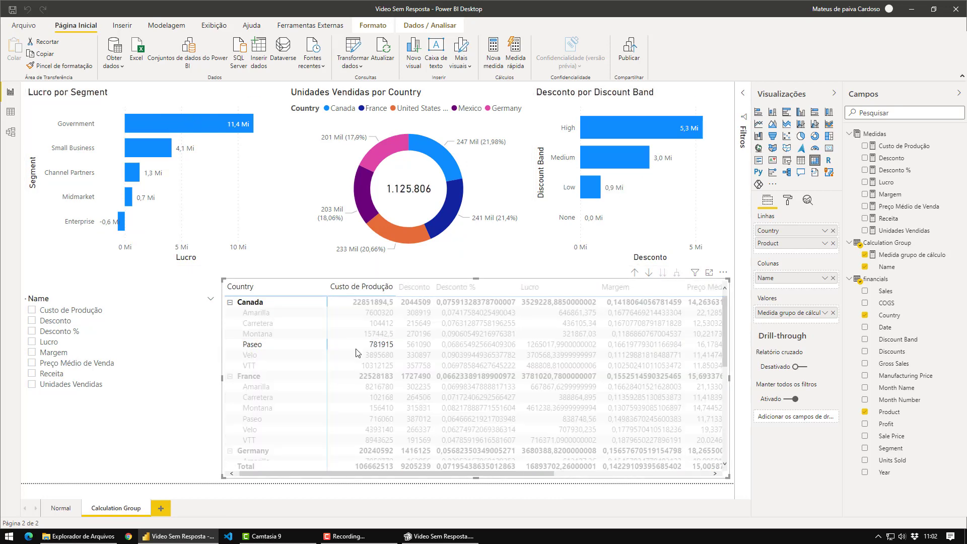
pyautogui.click(388, 408)
pyautogui.click(486, 419)
pyautogui.click(620, 419)
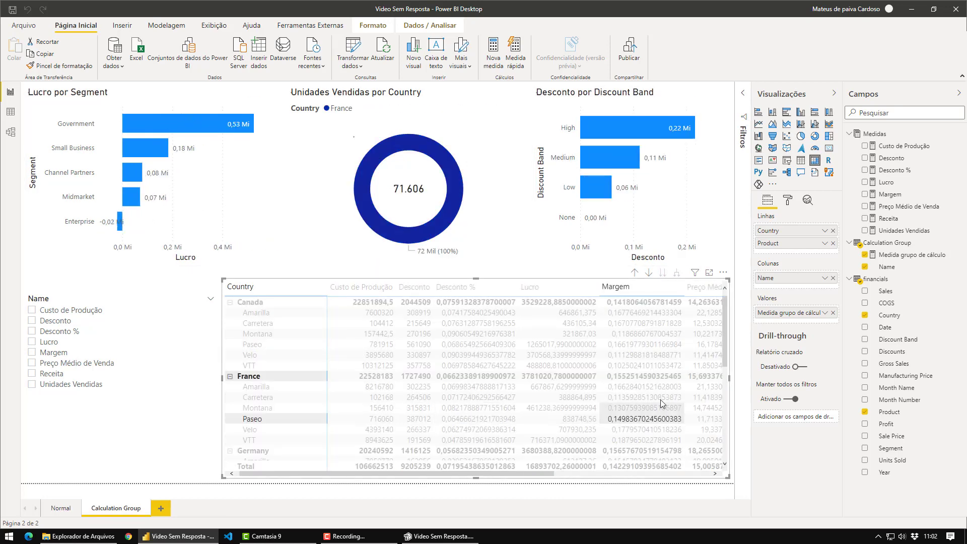
pyautogui.click(658, 334)
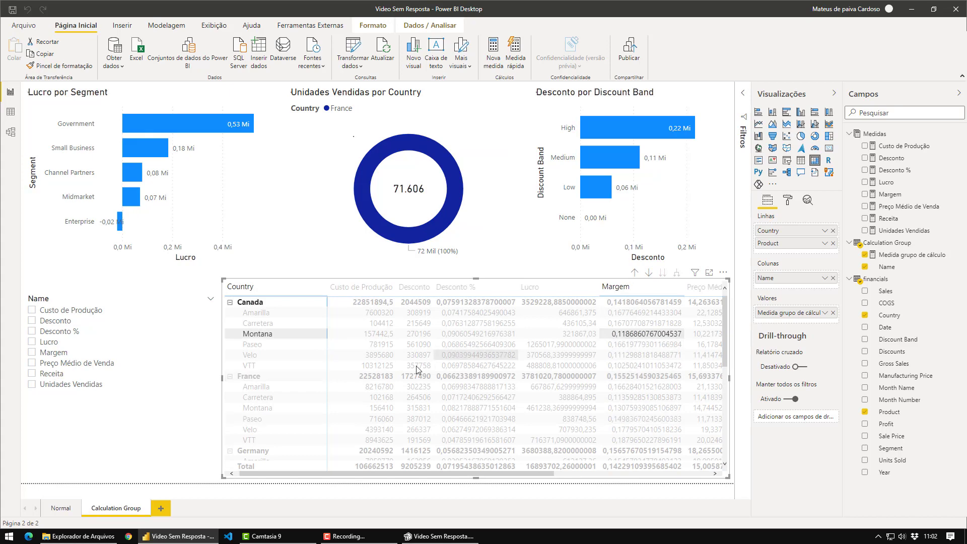
pyautogui.click(379, 344)
pyautogui.click(378, 344)
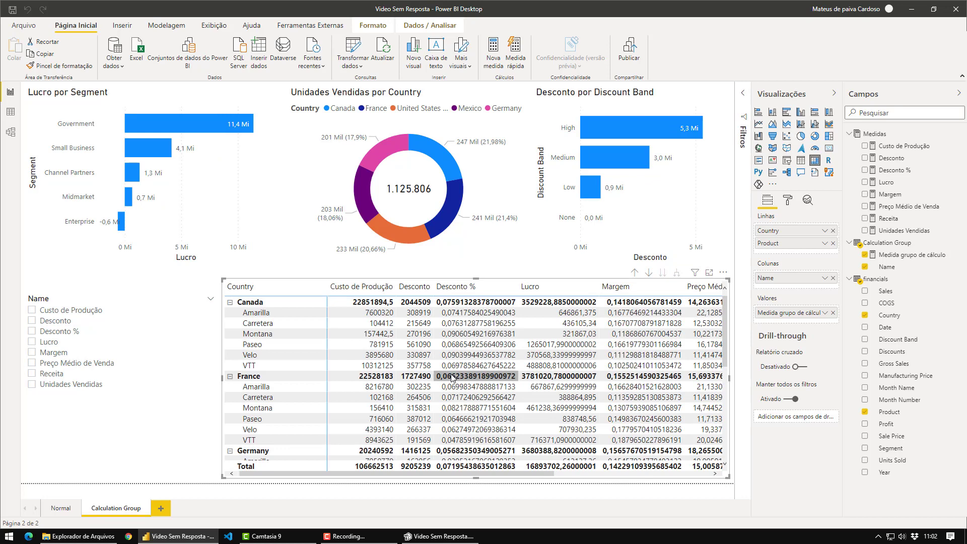
# Open the Normal report page.
pyautogui.click(59, 510)
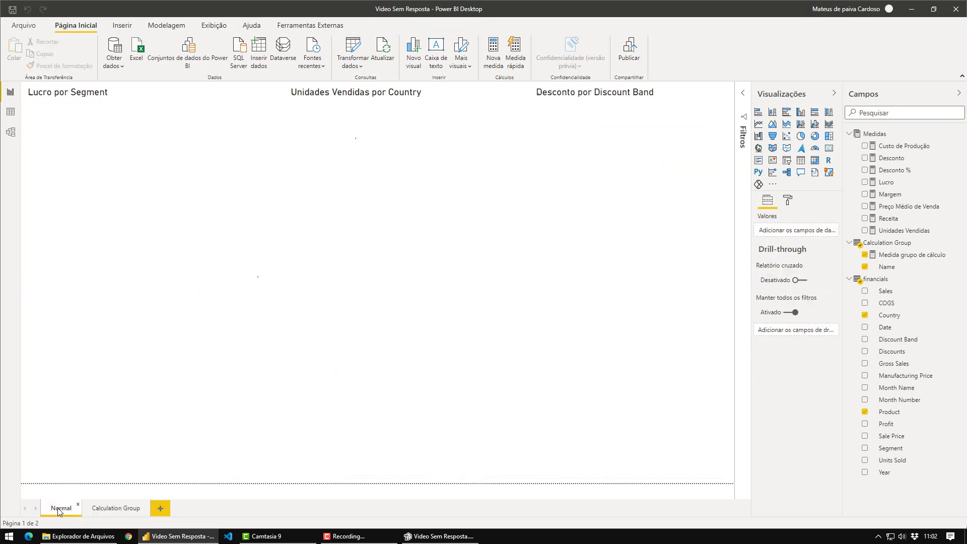
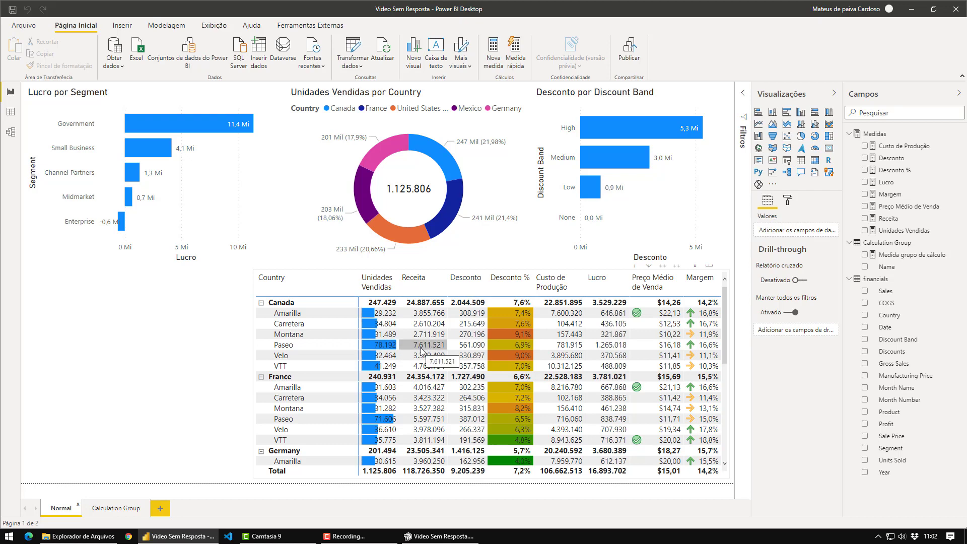
# Open the Calculation Group report page and switch to Tabular Editor.
pyautogui.click(99, 512)
pyautogui.click(441, 536)
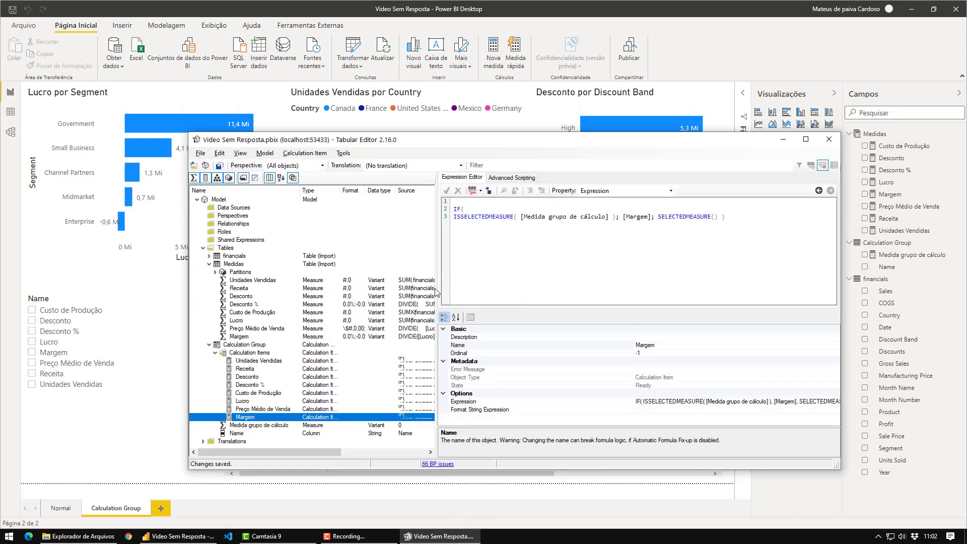
pyautogui.moveTo(437, 287); pyautogui.dragTo(513, 292)
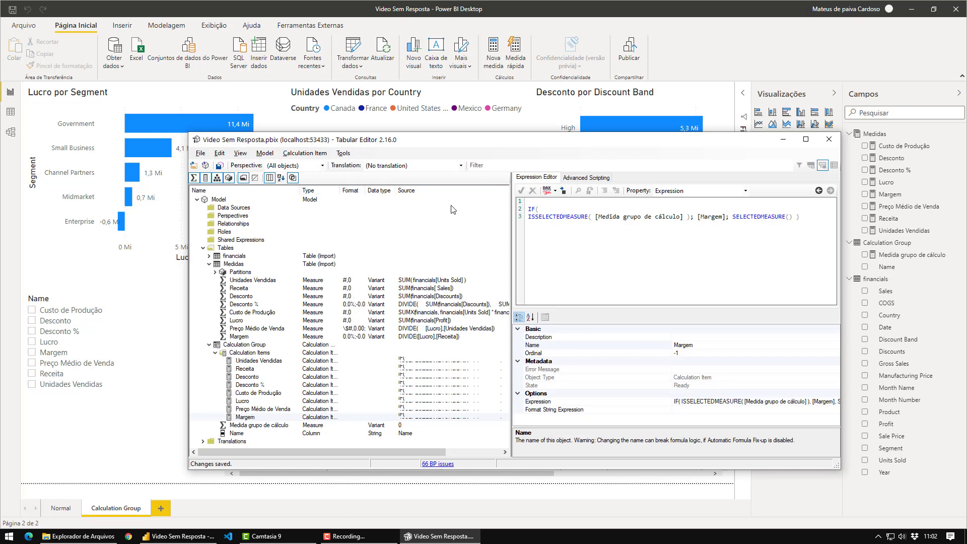
# Toggle the metadata information columns of the model tree off and back on several times.
pyautogui.click(270, 178)
pyautogui.click(269, 178)
pyautogui.click(270, 178)
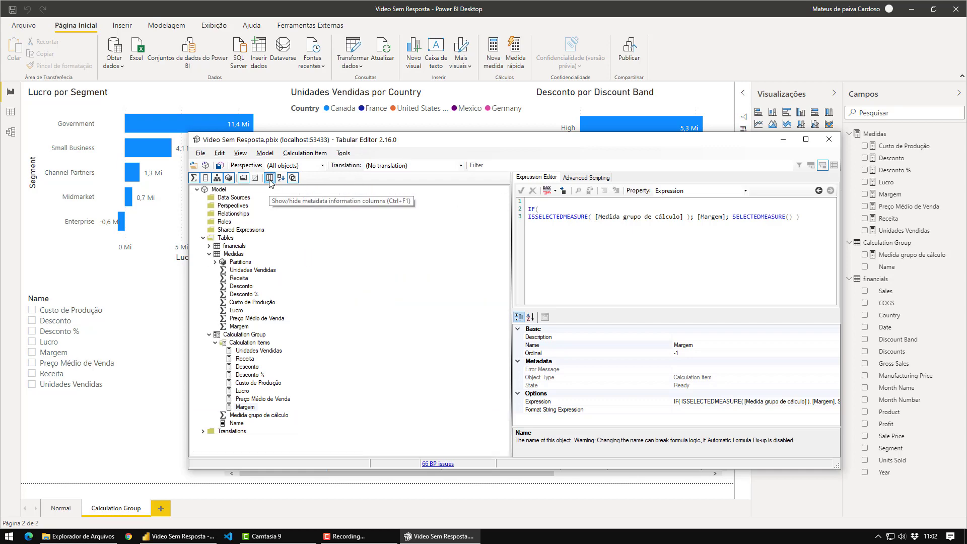
pyautogui.click(269, 177)
pyautogui.click(269, 178)
pyautogui.click(269, 178)
pyautogui.click(269, 178)
pyautogui.click(269, 177)
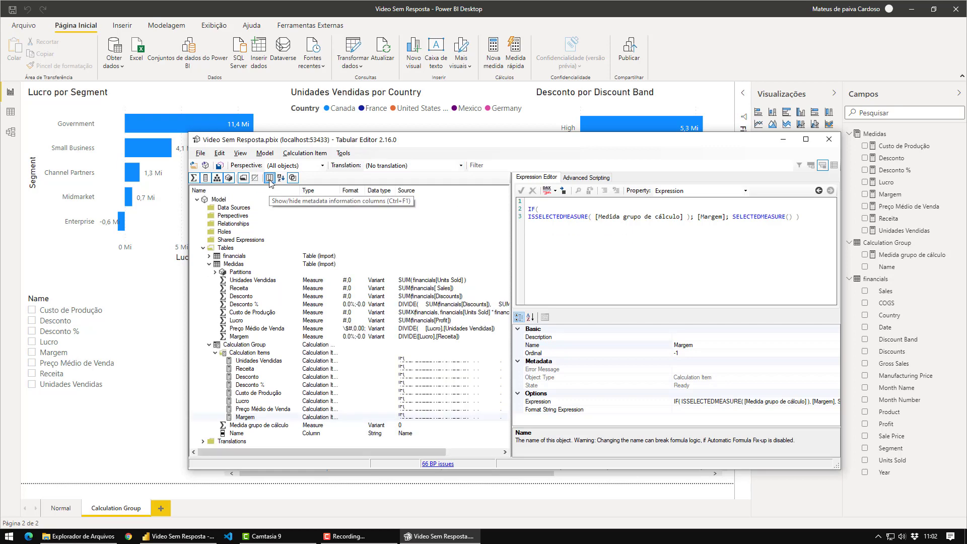
pyautogui.click(269, 178)
pyautogui.click(269, 178)
pyautogui.click(269, 178)
pyautogui.click(270, 178)
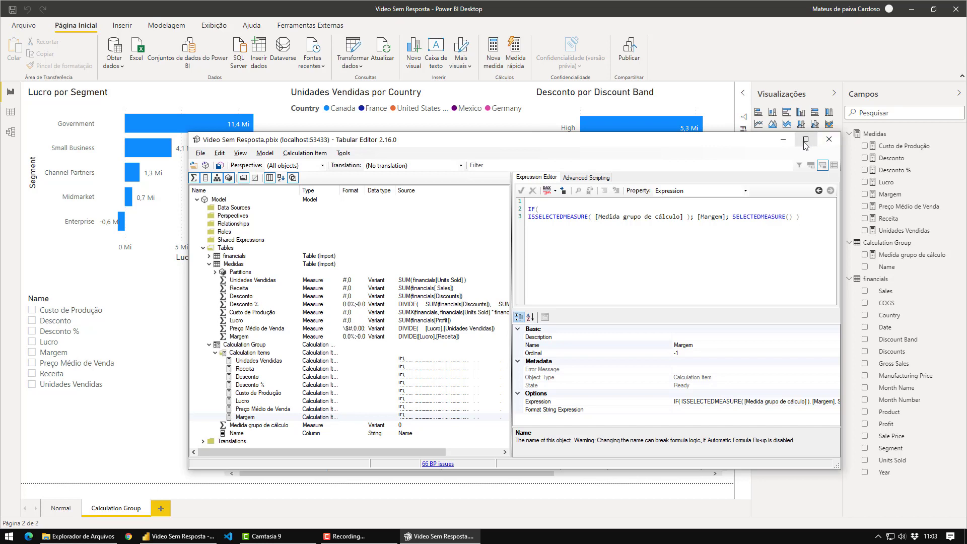
# Enlarge the Tabular Editor window and narrow the model tree to give the expression and property area more room.
pyautogui.moveTo(568, 133); pyautogui.dragTo(559, 54)
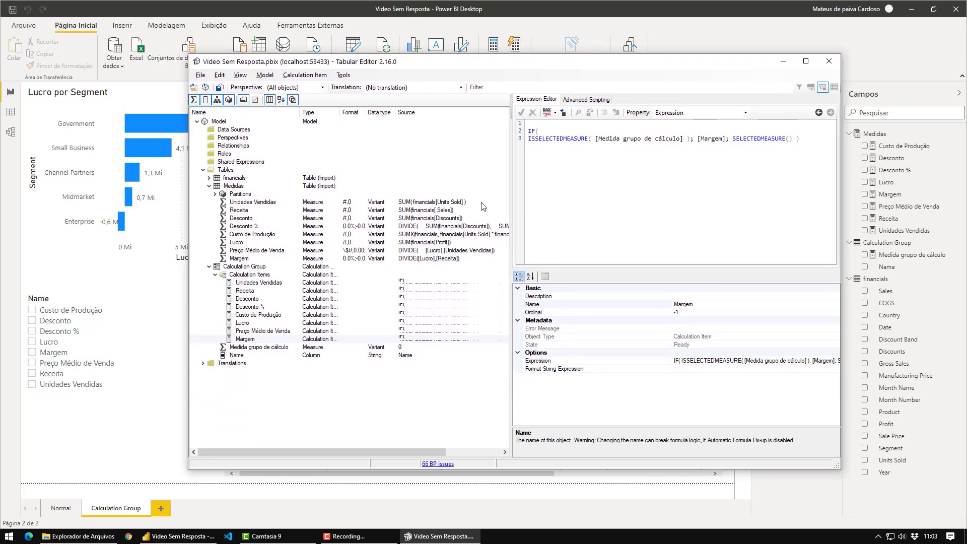
pyautogui.moveTo(186, 198); pyautogui.dragTo(115, 195)
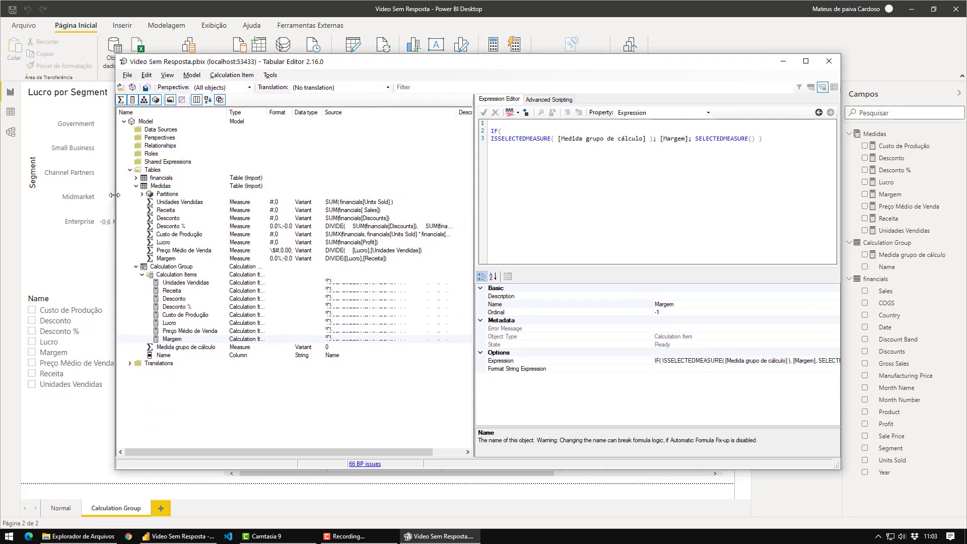
pyautogui.moveTo(474, 212); pyautogui.dragTo(385, 212)
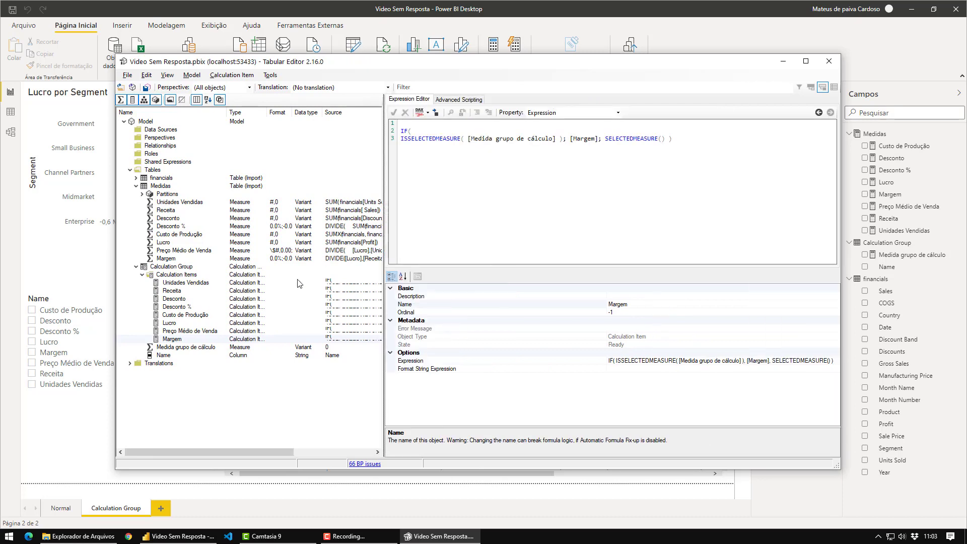
# Examine the properties of the Unidades Vendidas, Lucro, Custo de Produção and Desconto % calculation items, and the format string of the Desconto % measure.
pyautogui.click(245, 284)
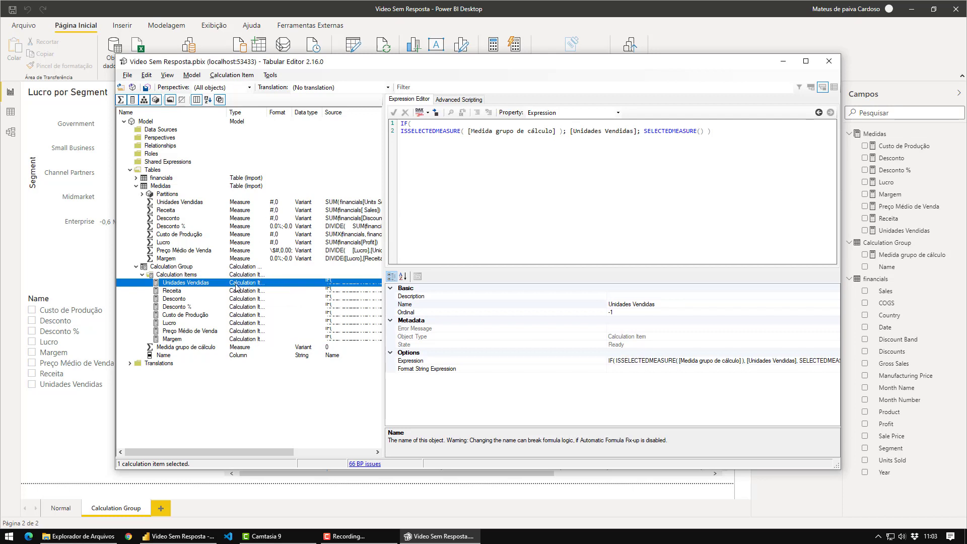
pyautogui.click(172, 325)
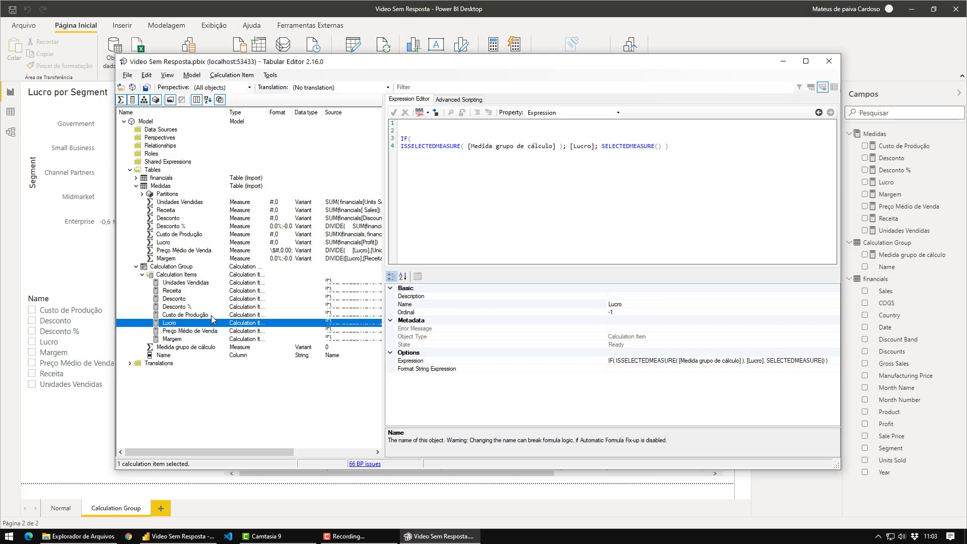
pyautogui.click(200, 314)
pyautogui.click(201, 308)
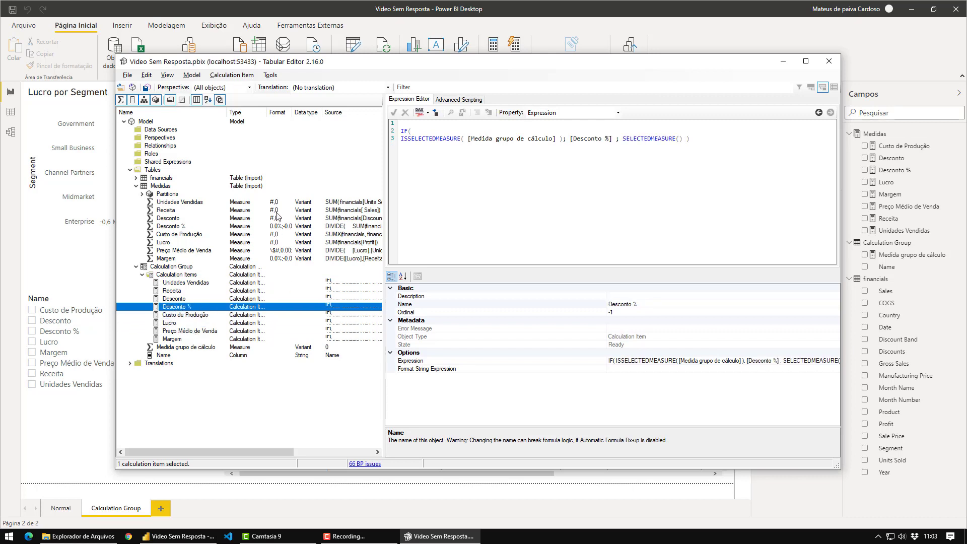
pyautogui.click(173, 228)
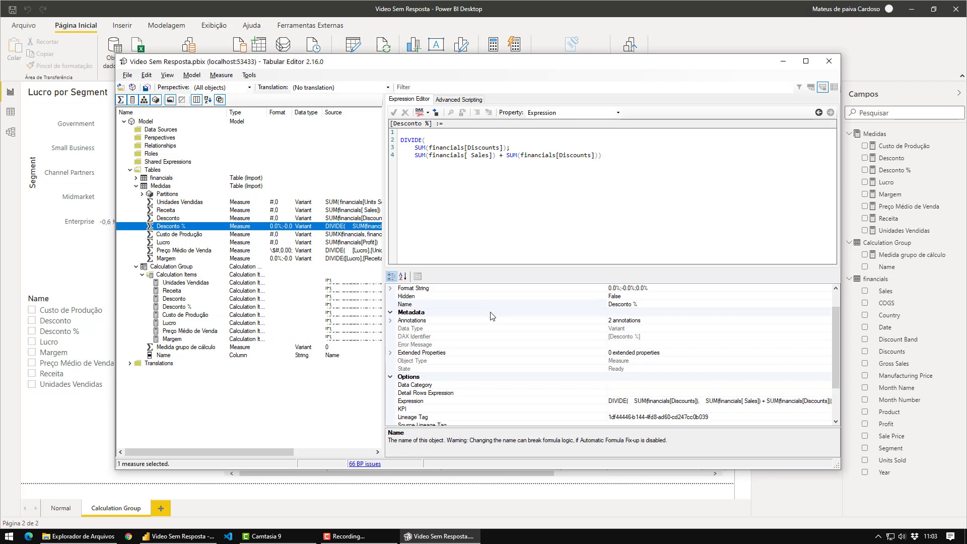
# Copy the Unidades Vendidas measure's format string #,0 into the Unidades Vendidas calculation item's format string expression and save the changes to the model.
pyautogui.click(279, 203)
pyautogui.click(601, 289)
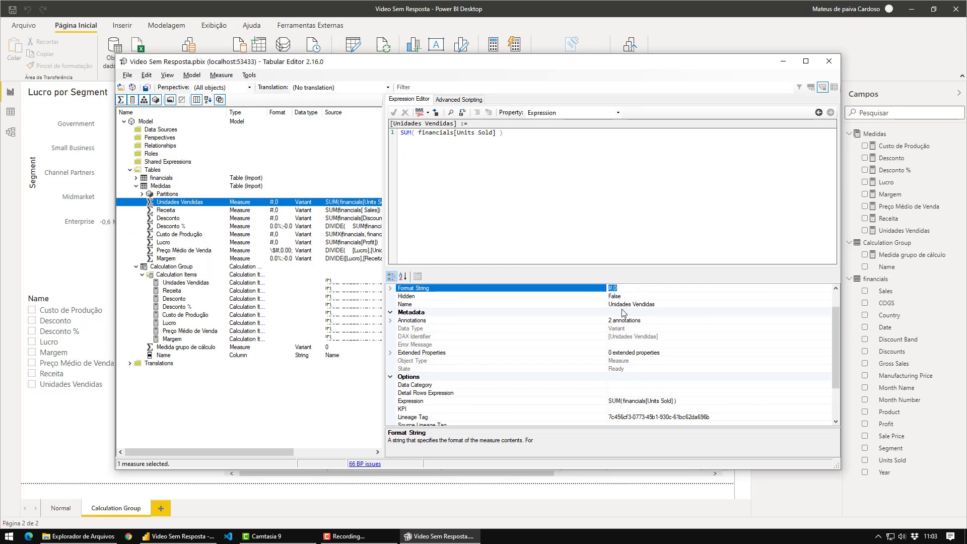
pyautogui.scroll(1, 624, 313)
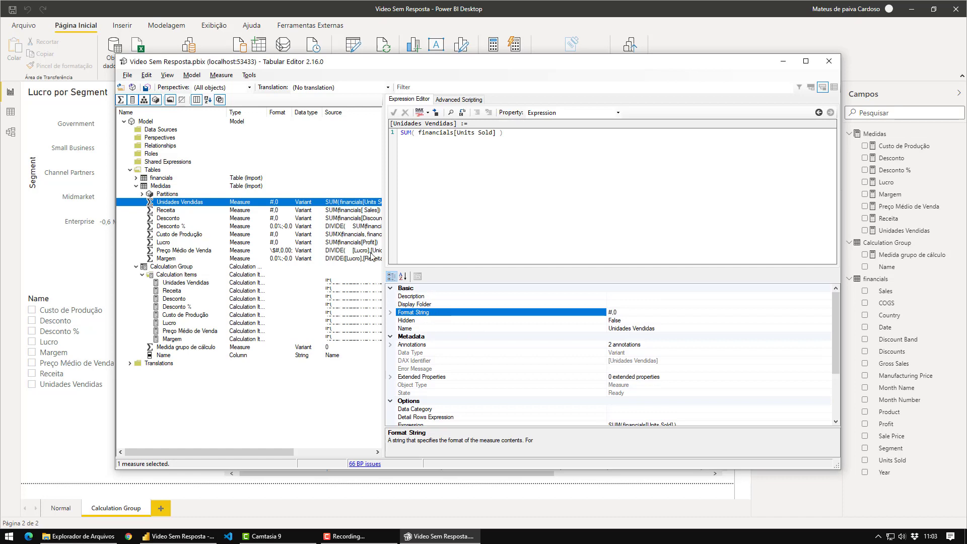
pyautogui.click(197, 285)
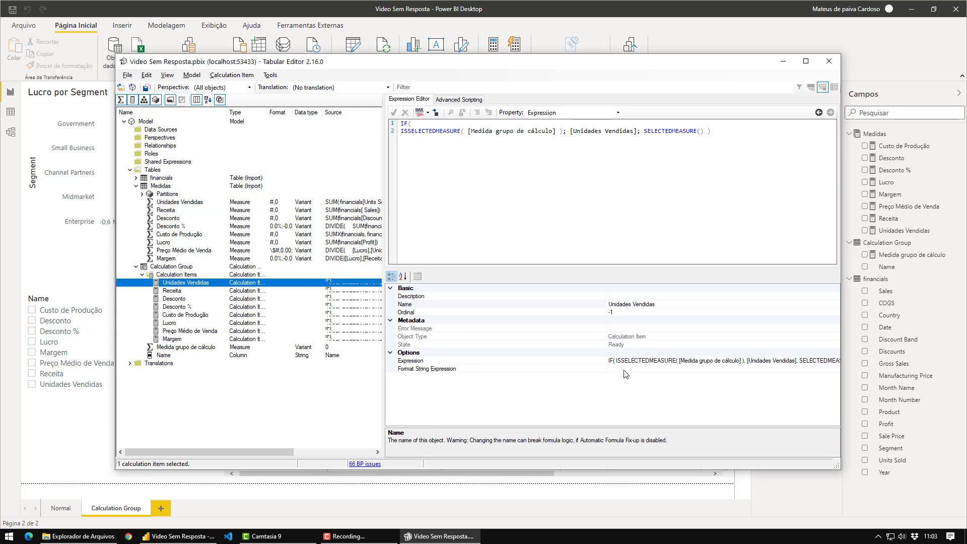
pyautogui.click(632, 369)
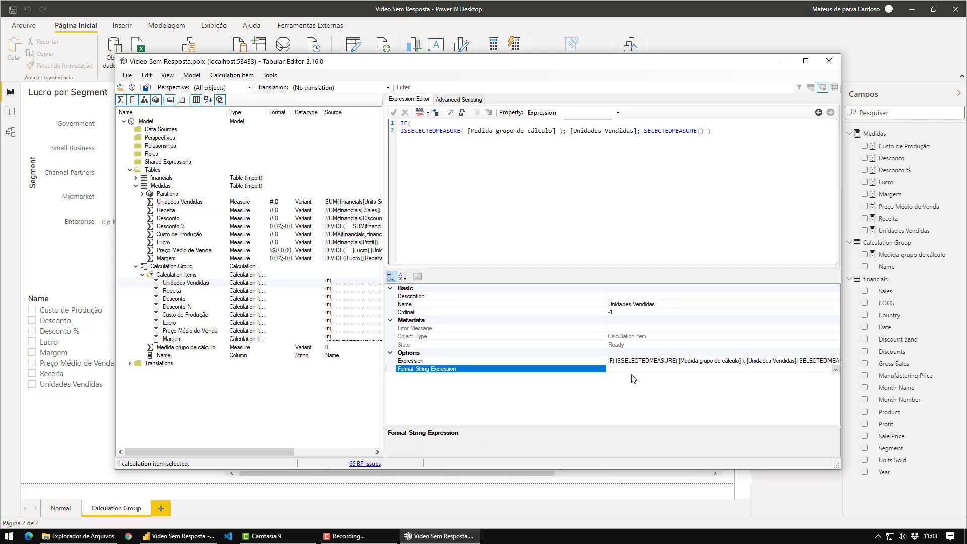
pyautogui.write('#,0')
pyautogui.press('Return')
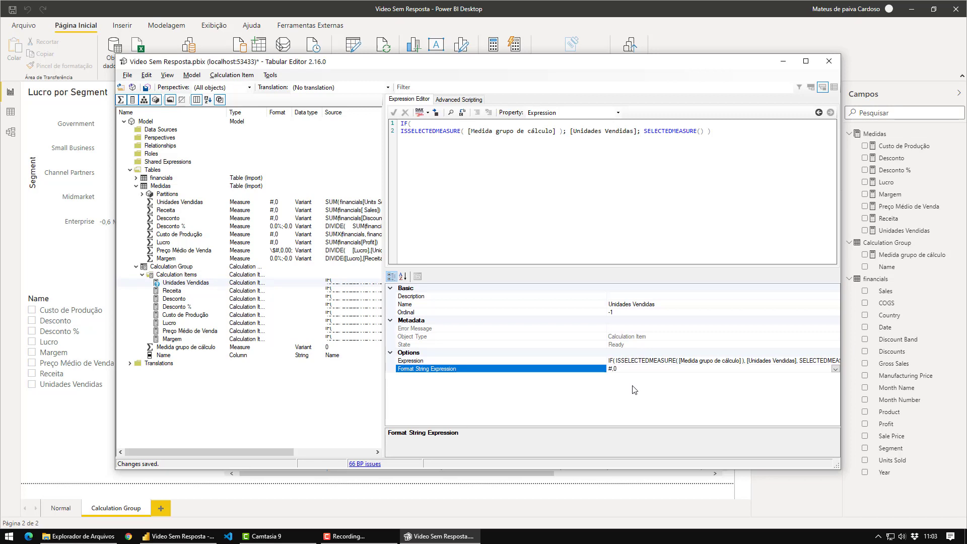
pyautogui.hotkey('ctrl', 's')
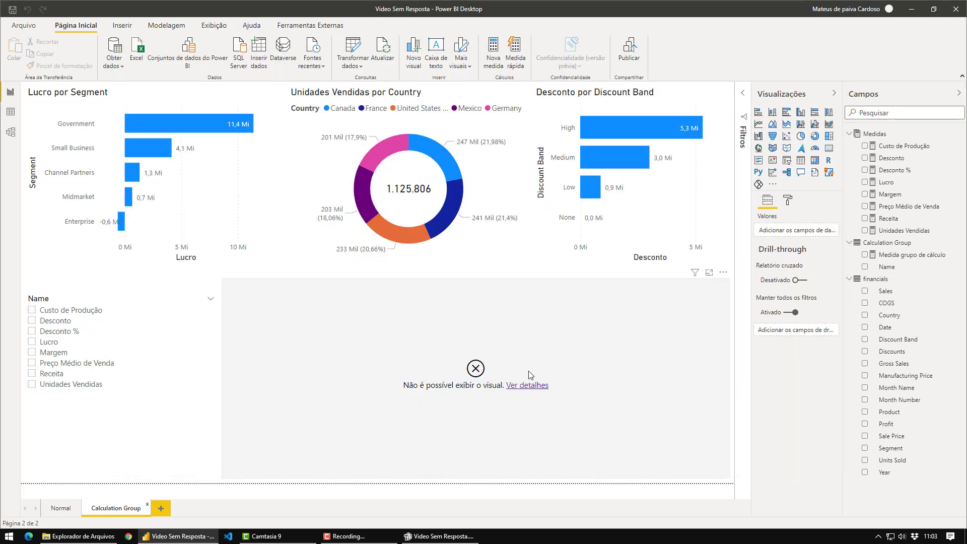
# Open the matrix's error details in Power BI Desktop, dismiss them and return to Tabular Editor.
pyautogui.click(528, 387)
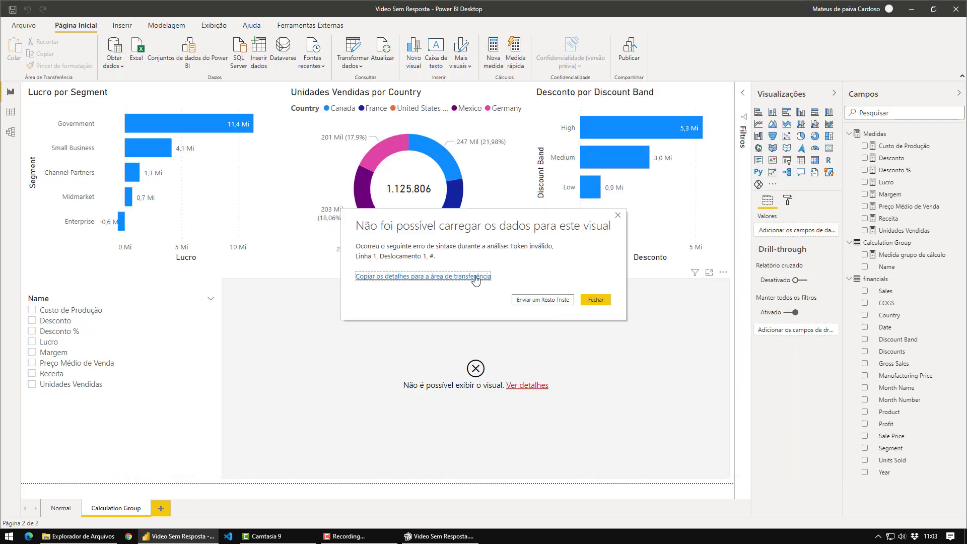
pyautogui.click(596, 300)
pyautogui.hotkey('alt', 'Tab')
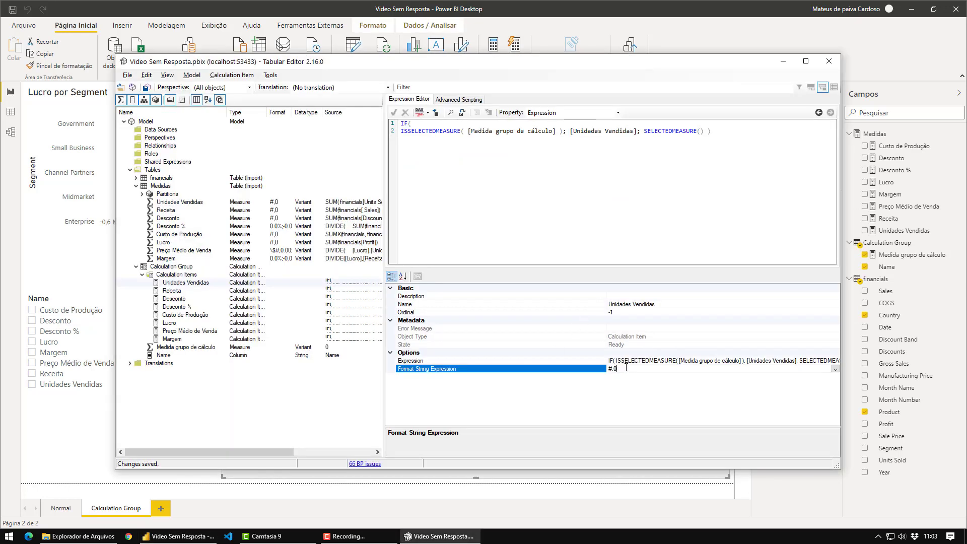
# Enclose the Unidades Vendidas calculation item's format string expression in double quotes as "#,0" and save the changes to the model.
pyautogui.click(610, 372)
pyautogui.write('"')
pyautogui.press('Return')
pyautogui.click(629, 390)
pyautogui.hotkey('ctrl', 's')
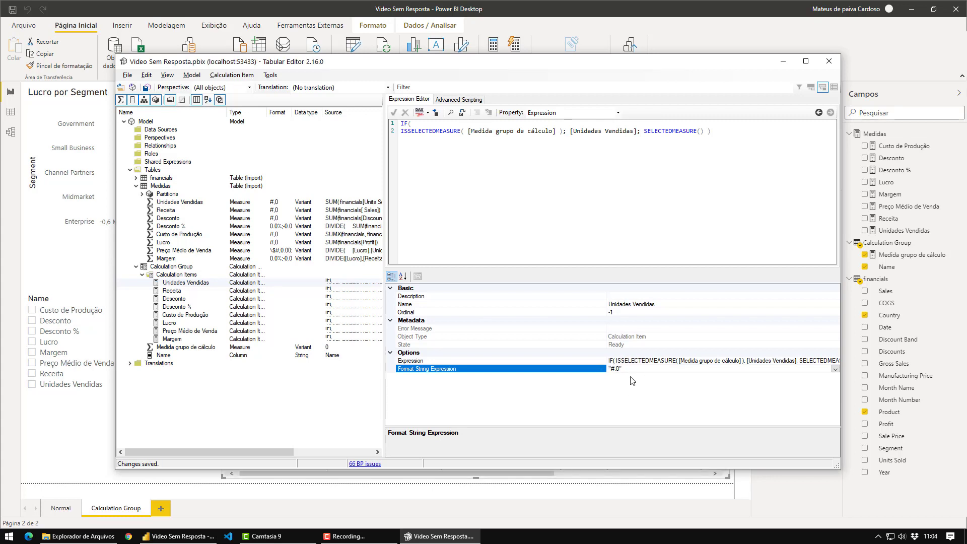
# Set the format string expression of the Receita calculation item to "#,0", including the double quotes.
pyautogui.click(207, 282)
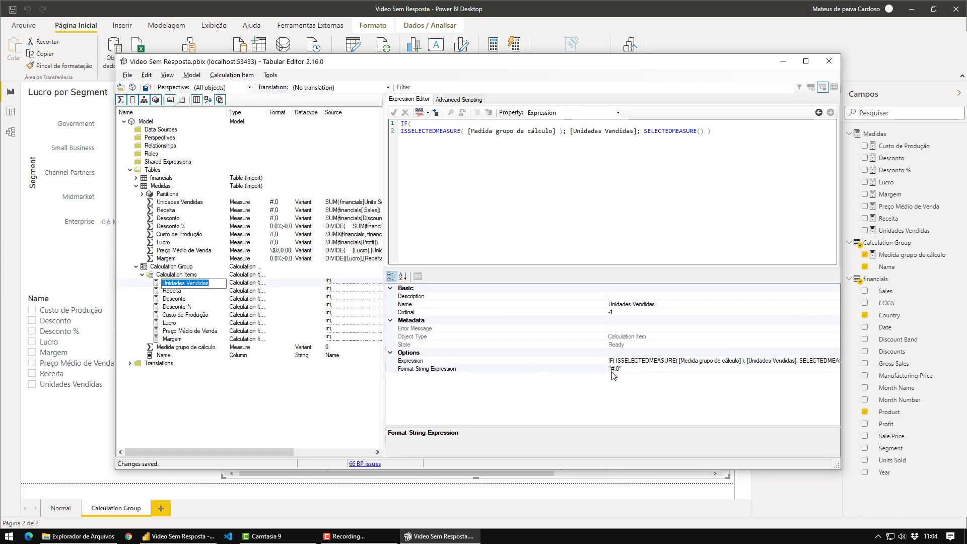
pyautogui.click(206, 308)
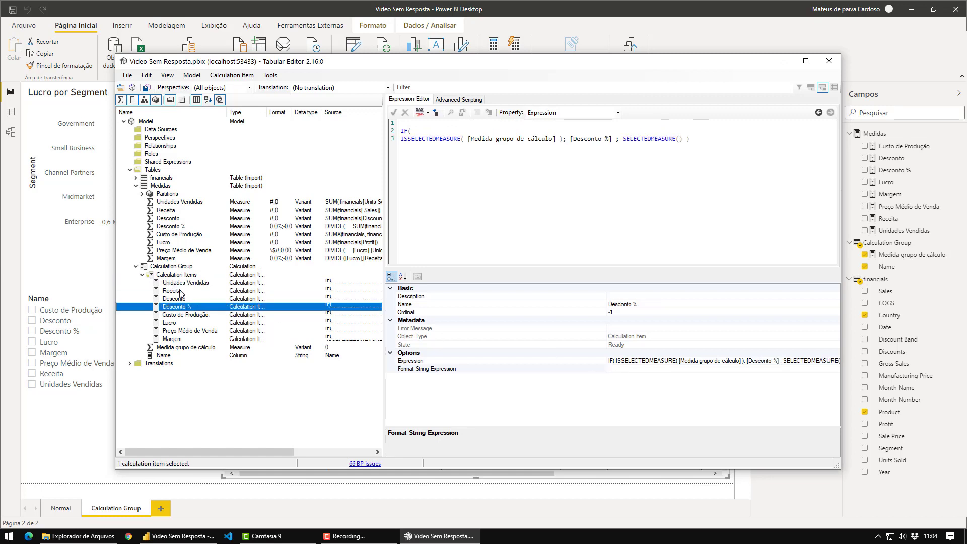
pyautogui.click(179, 292)
pyautogui.click(618, 368)
pyautogui.write('"#,0"')
pyautogui.click(565, 396)
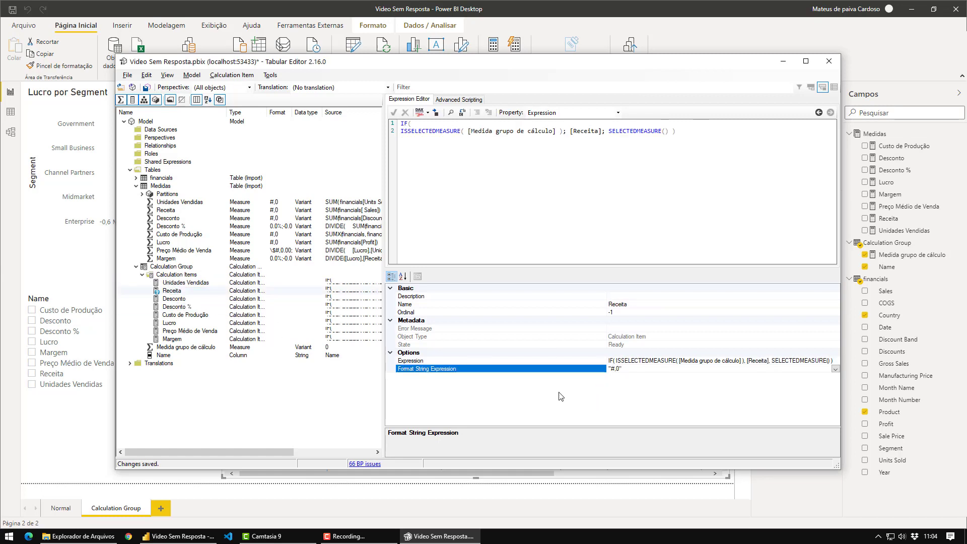
# Set the format string expression of the Desconto calculation item to "#,0", including the double quotes.
pyautogui.click(182, 300)
pyautogui.click(612, 369)
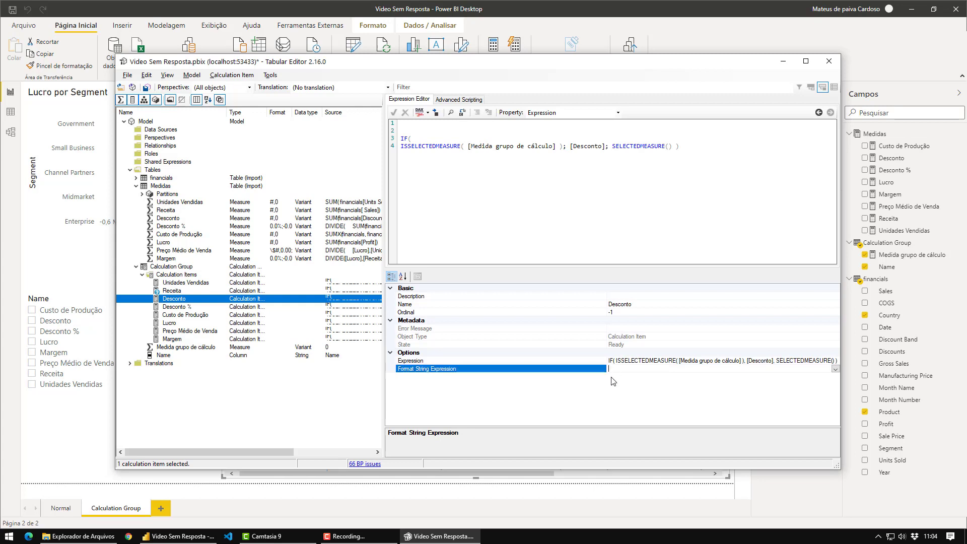
pyautogui.write('"#,0"')
pyautogui.click(594, 400)
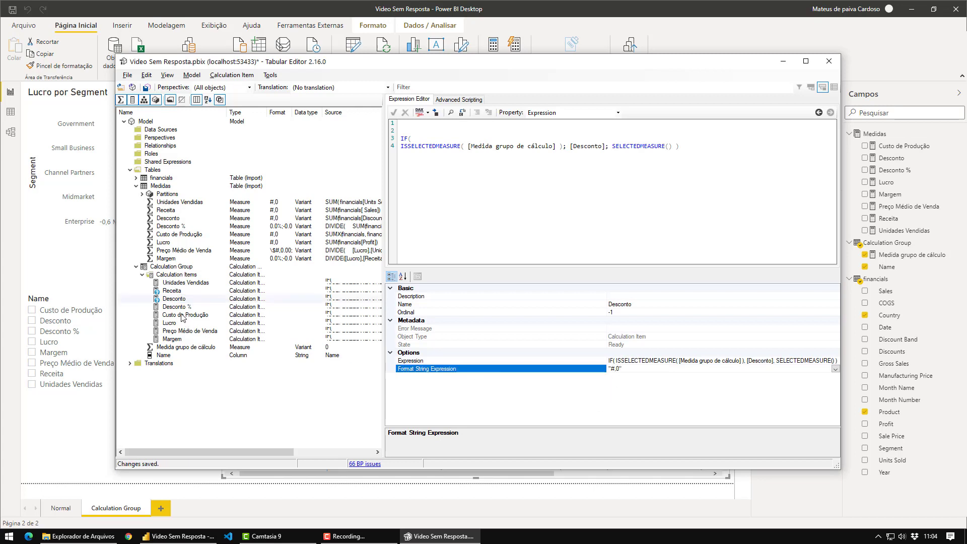
# Set the format string expression of the Custo de Produção calculation item to "#,0", including the double quotes.
pyautogui.click(185, 316)
pyautogui.click(627, 371)
pyautogui.write('"#,0"')
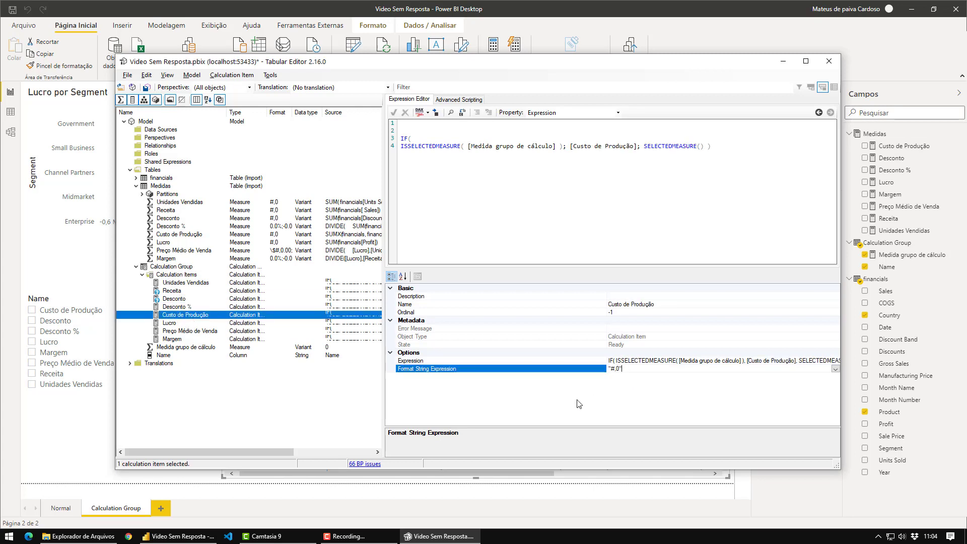
pyautogui.click(576, 401)
# Set the format string expression of the Lucro calculation item to "#,0", including the double quotes.
pyautogui.click(186, 323)
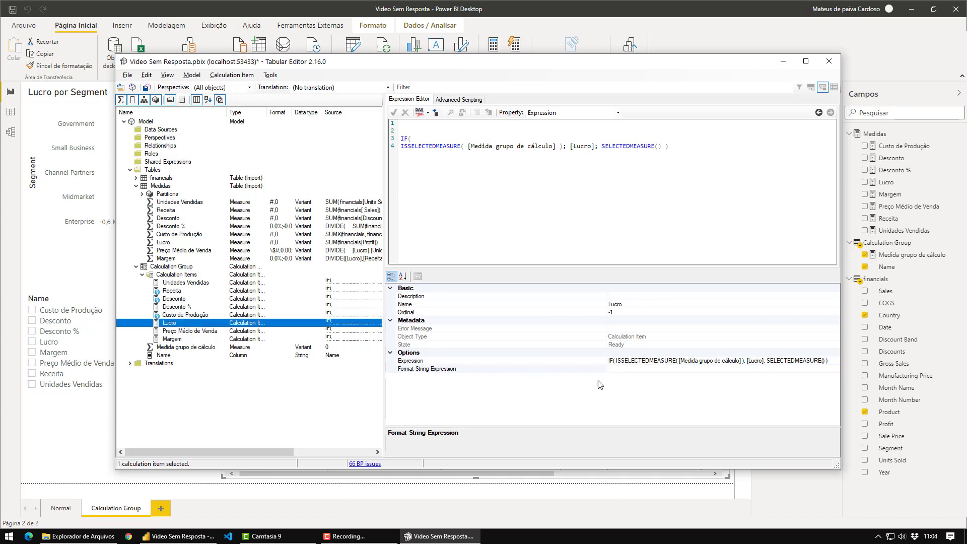
pyautogui.click(625, 371)
pyautogui.write('"#,0"')
pyautogui.click(595, 399)
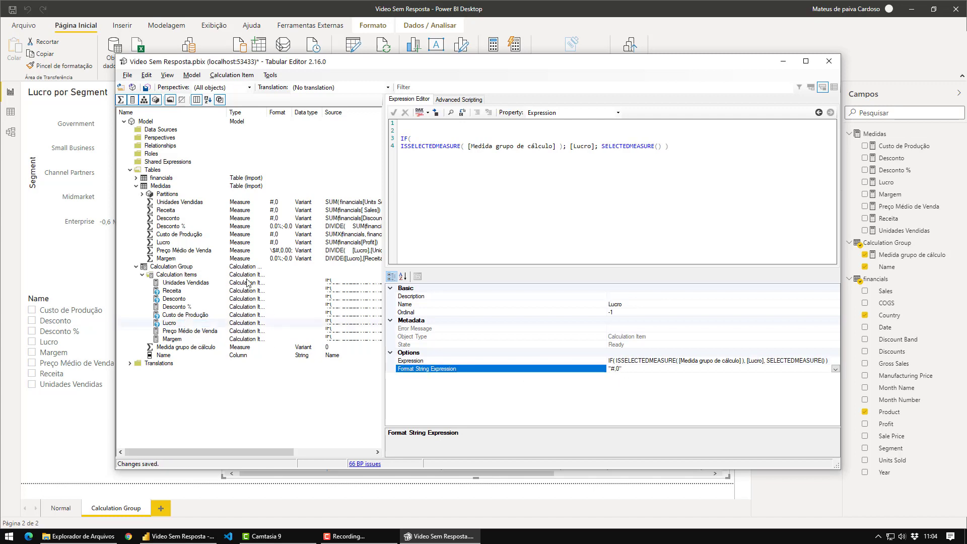
# Copy the Desconto % measure's format string into the Desconto % calculation item's format string expression as "0.0%;-0.0%;0.0%", including the double quotes.
pyautogui.click(277, 228)
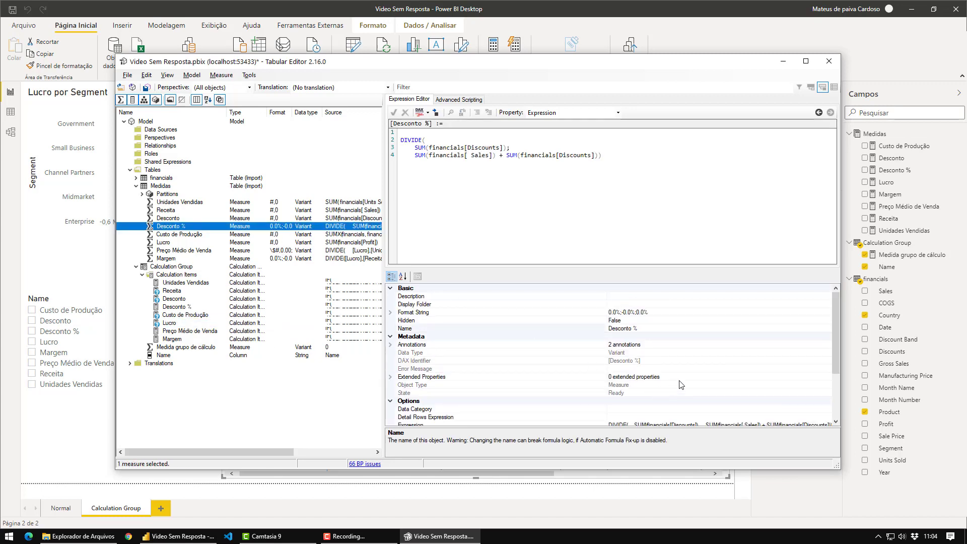
pyautogui.scroll(3, 661, 412)
pyautogui.click(653, 312)
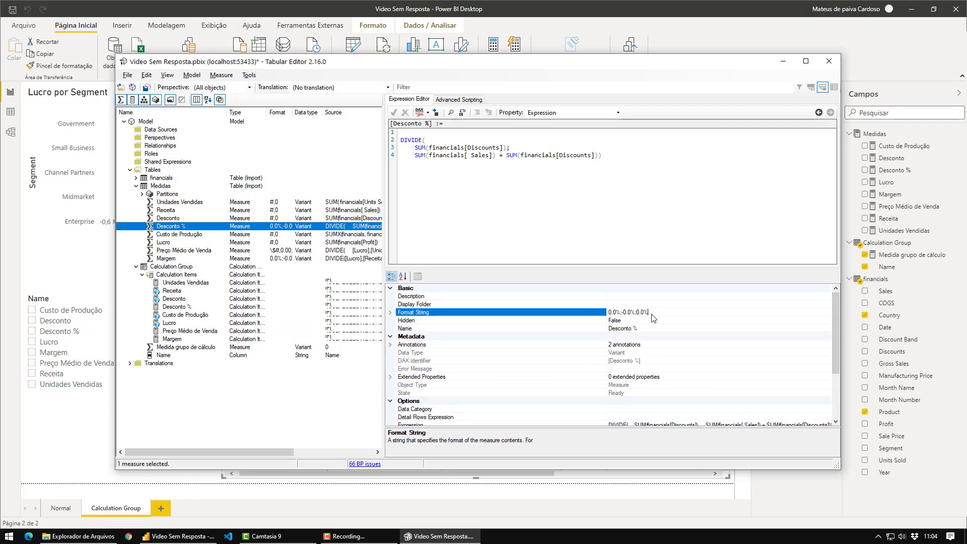
pyautogui.moveTo(654, 313); pyautogui.dragTo(606, 312)
pyautogui.click(282, 403)
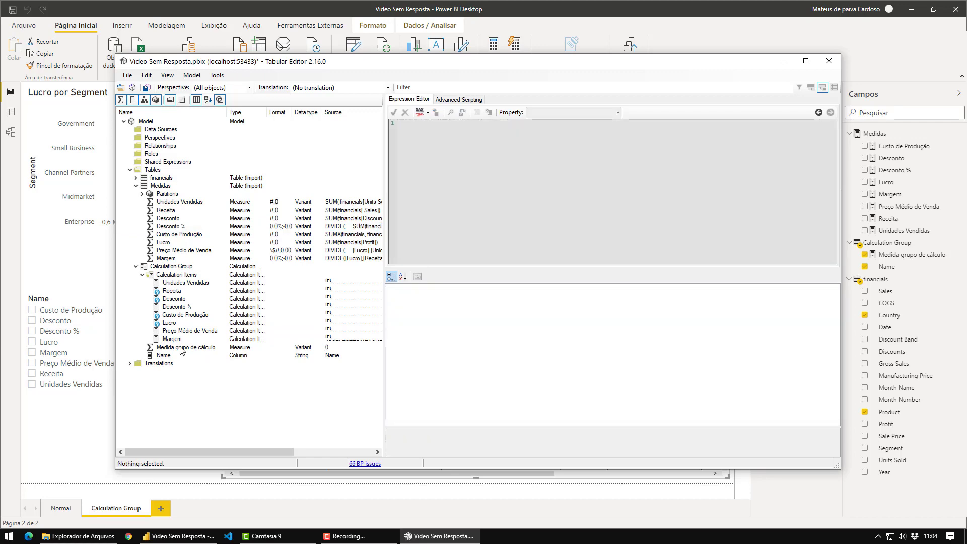
pyautogui.click(180, 307)
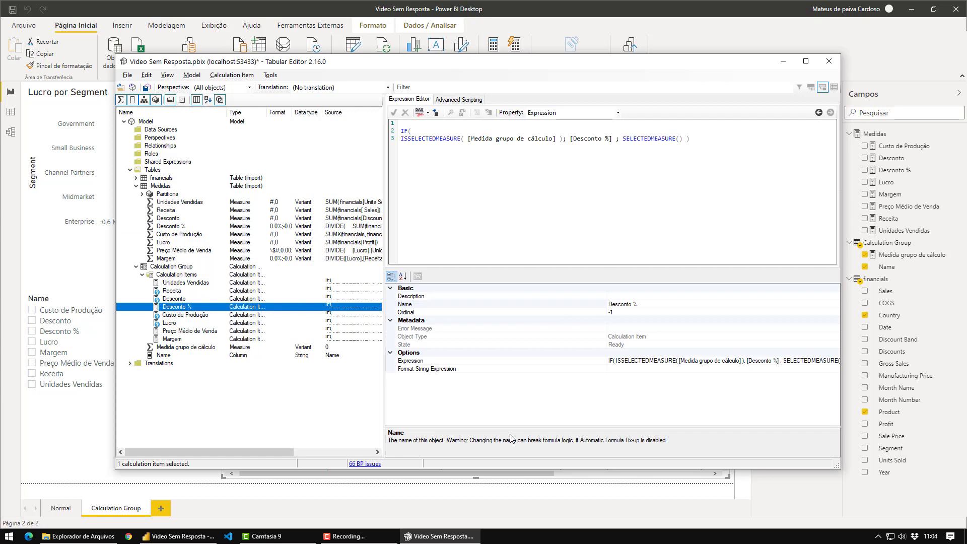
pyautogui.click(617, 370)
pyautogui.write('"')
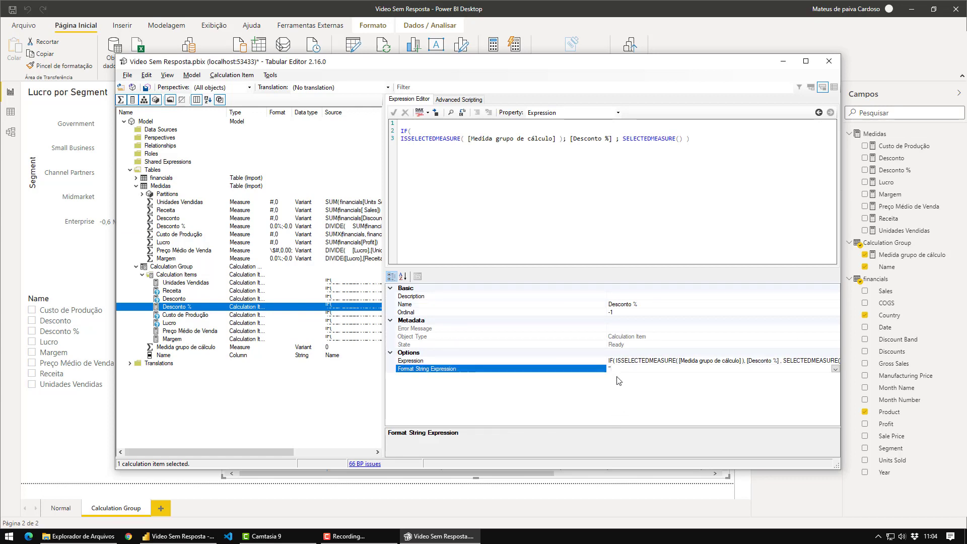
pyautogui.write('0.0%;-0.0%;0.0%')
pyautogui.write('"')
pyautogui.press('Return')
pyautogui.hotkey('ctrl', 'c')
pyautogui.click(286, 390)
# Set the format string expression of the Margem calculation item to "0.0%;-0.0%;0.0%", including the double quotes.
pyautogui.click(176, 340)
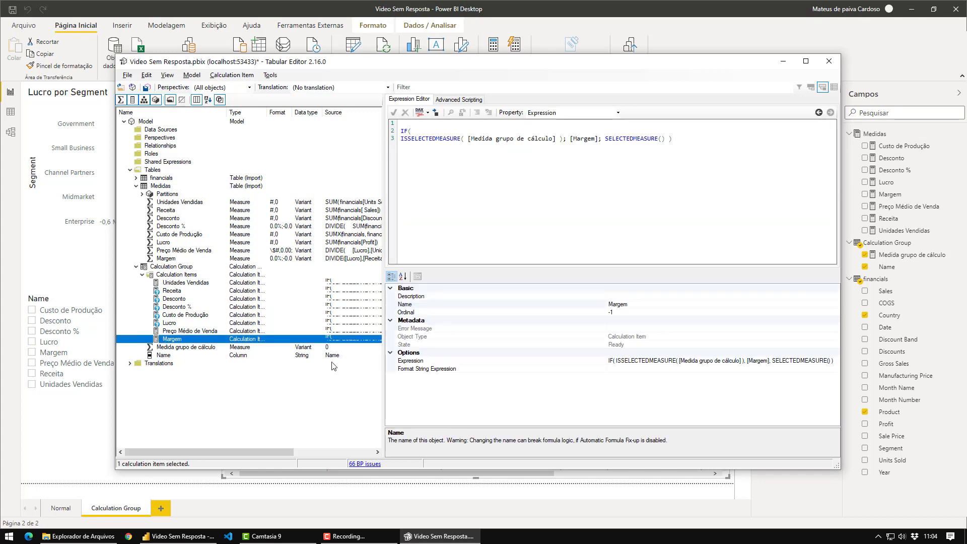
pyautogui.click(620, 370)
pyautogui.hotkey('ctrl', 'v')
pyautogui.click(257, 390)
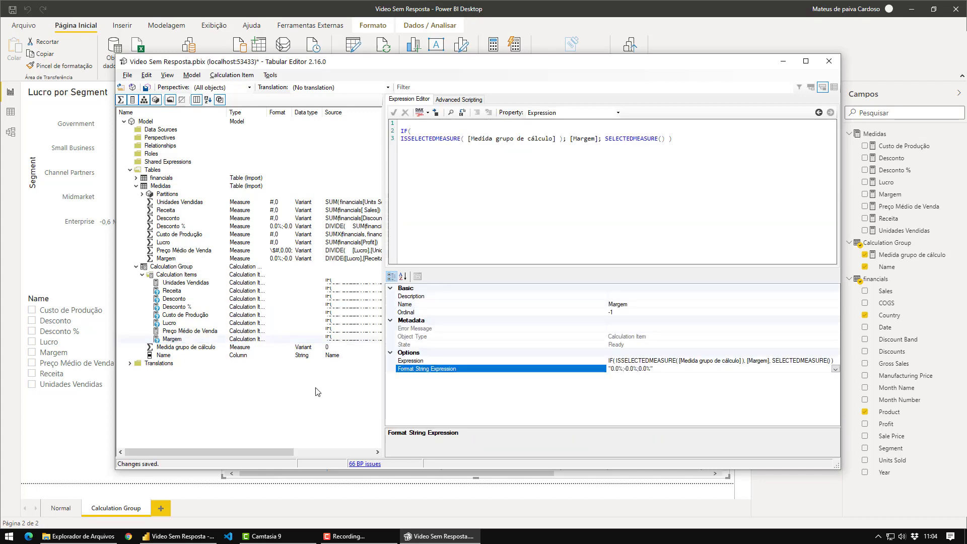
# Copy the Preço Médio de Venda measure's format string, in double quotes, into its calculation item's format string expression and save the model changes.
pyautogui.click(187, 331)
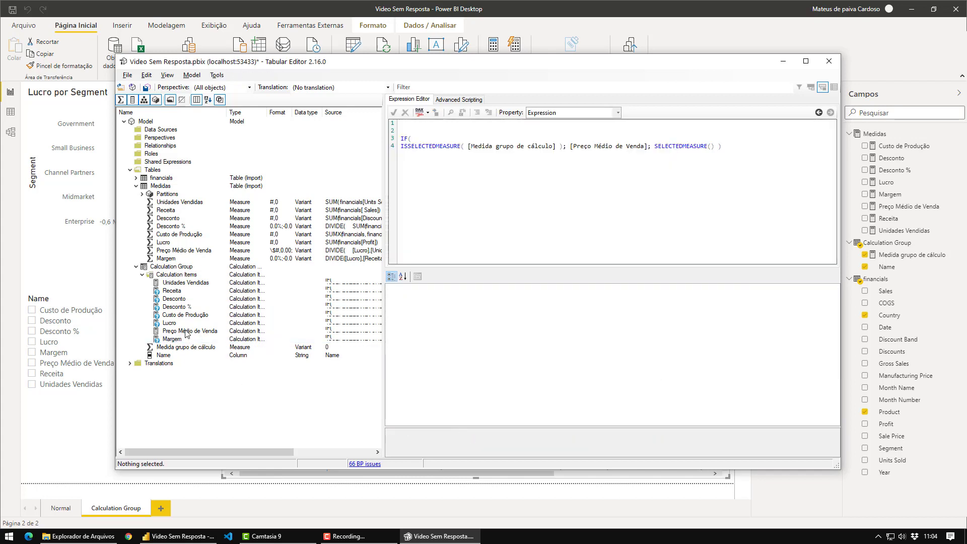
pyautogui.click(281, 250)
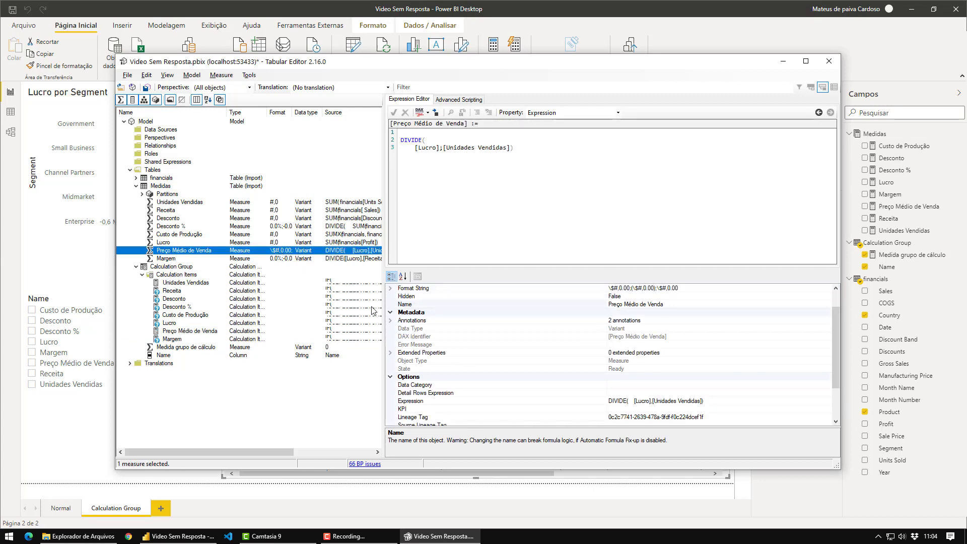
pyautogui.click(691, 289)
pyautogui.click(612, 287)
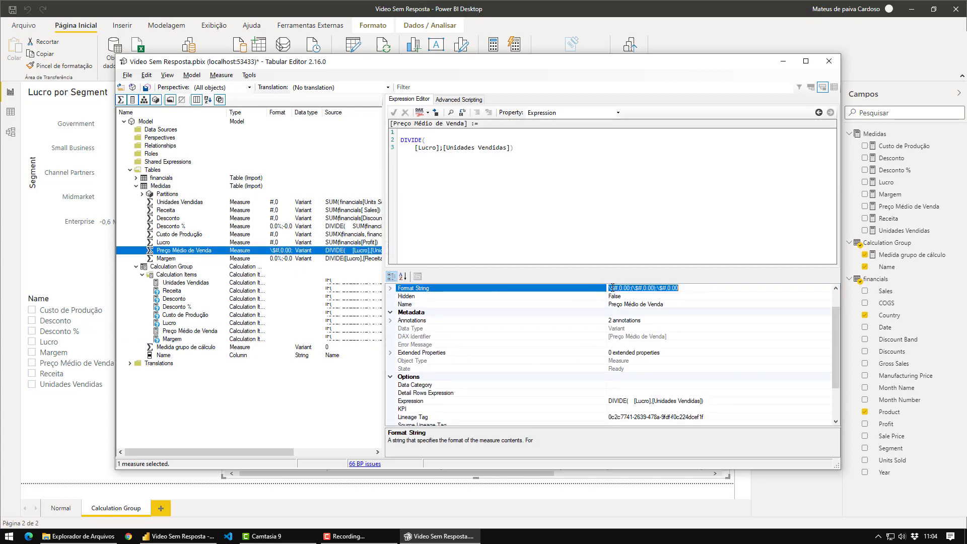
pyautogui.click(334, 447)
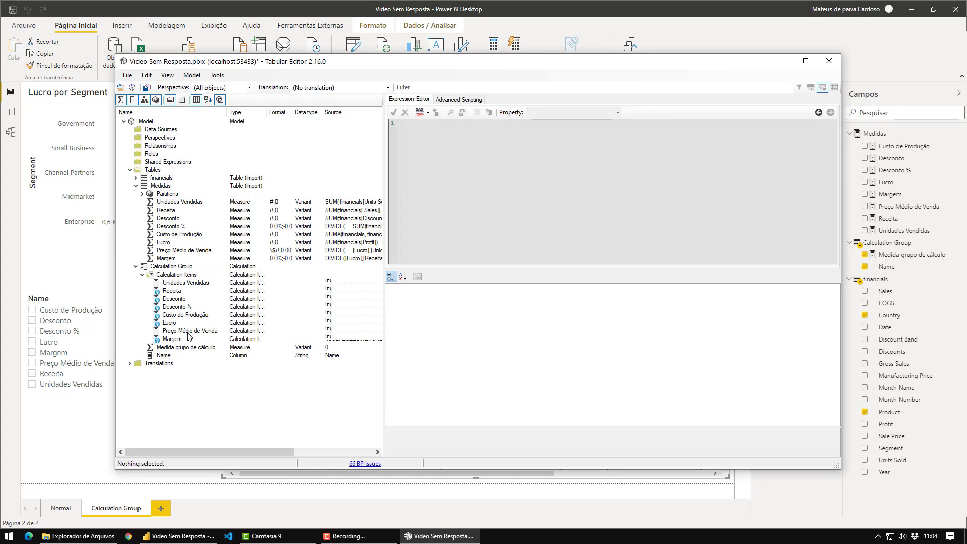
pyautogui.click(188, 331)
pyautogui.click(622, 369)
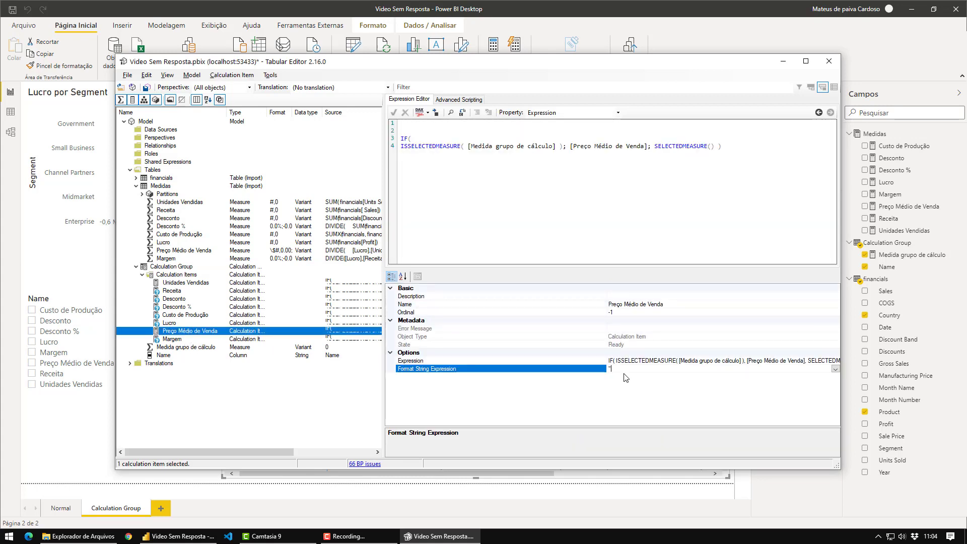
pyautogui.write('""')
pyautogui.click(246, 309)
pyautogui.hotkey('ctrl', 's')
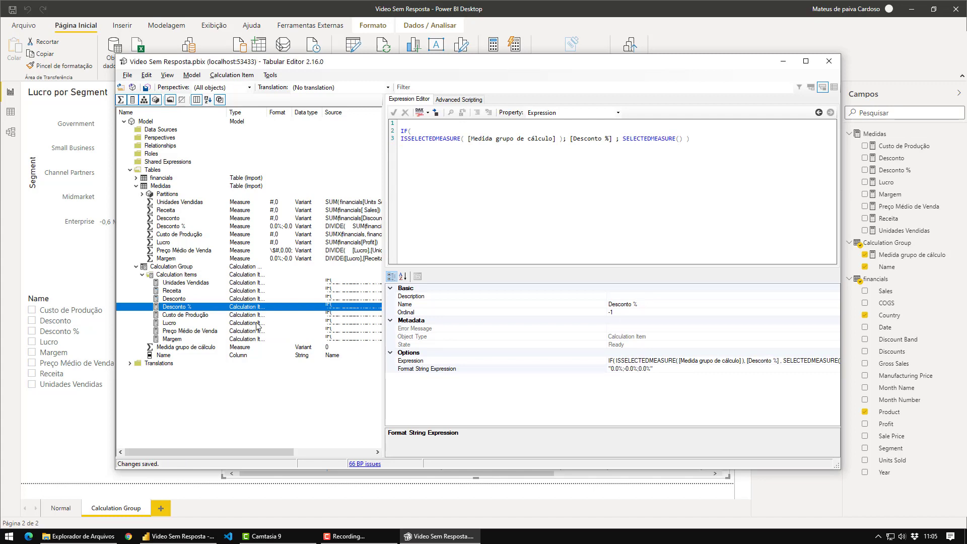
# Review the format string expressions of the calculation items one after another, starting from Unidades Vendidas.
pyautogui.click(208, 284)
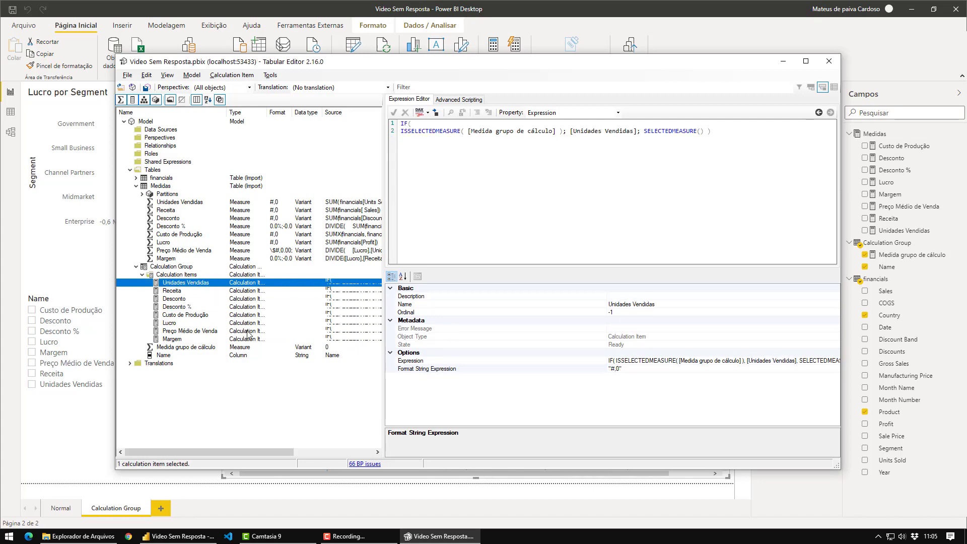
pyautogui.press('Down')
pyautogui.press('Down')
pyautogui.press('Down')
pyautogui.press('Down')
pyautogui.press('Down')
pyautogui.press('Down')
pyautogui.press('Down')
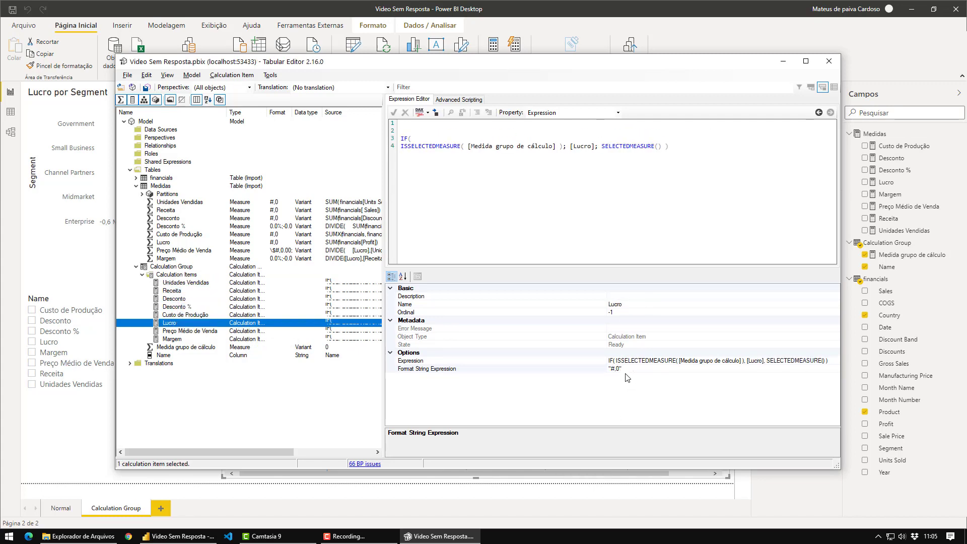
# Switch to Power BI Desktop and cross-filter the charts by Canada's Amarilla cell in the matrix, first under Custo de Produção and finally under Desconto %.
pyautogui.hotkey('alt', 'Tab')
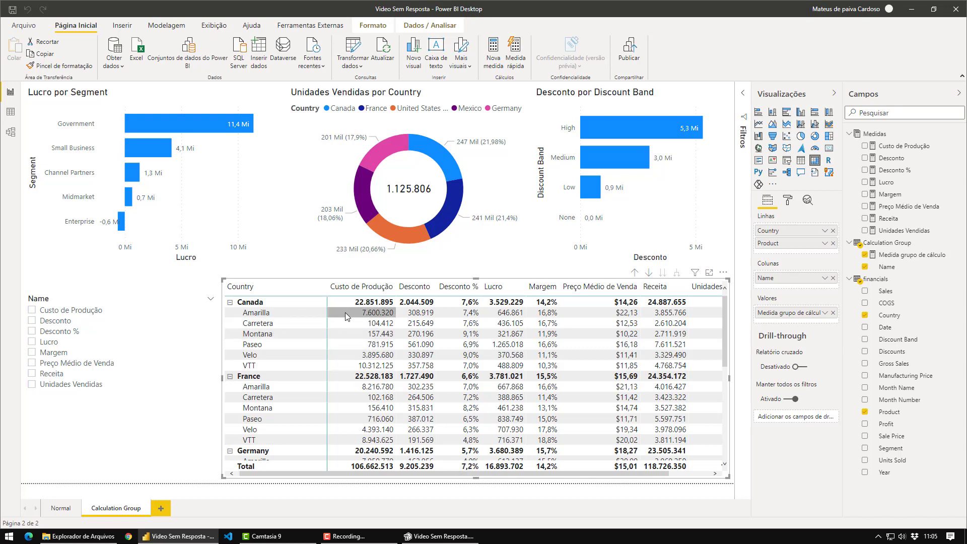
pyautogui.click(359, 314)
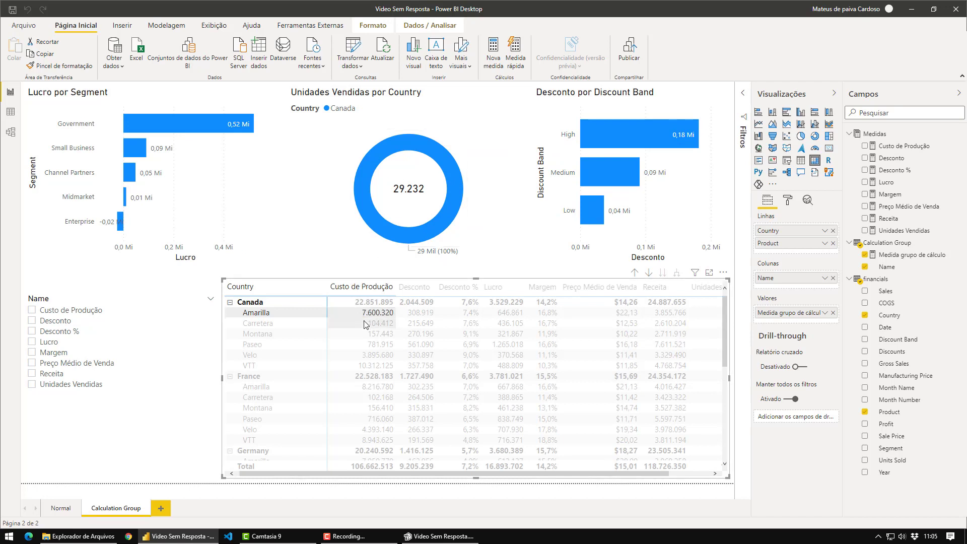
pyautogui.click(465, 316)
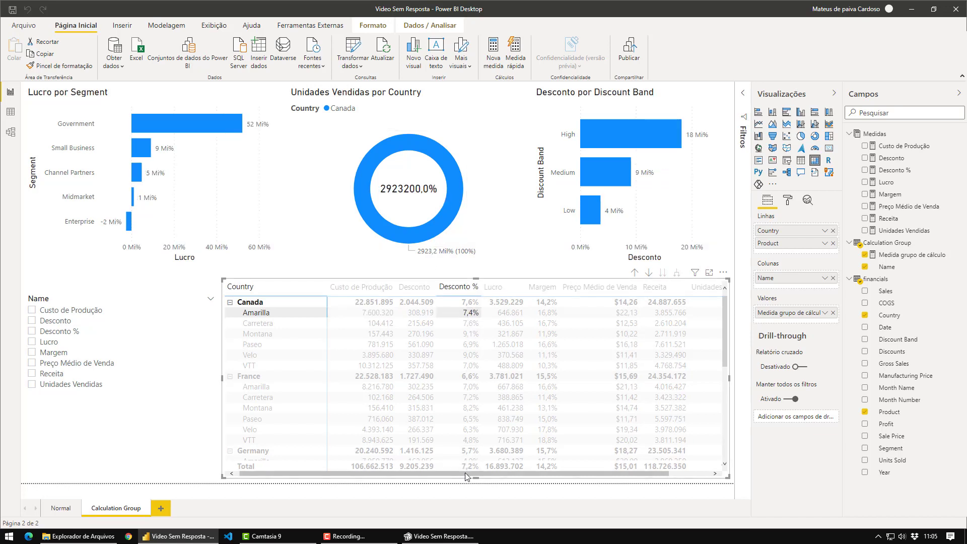
pyautogui.moveTo(463, 476); pyautogui.dragTo(502, 477)
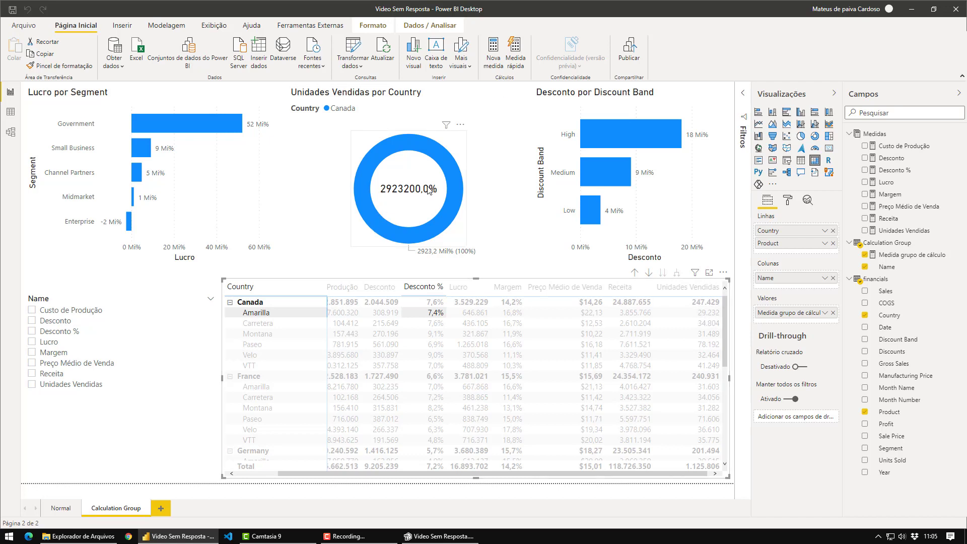
# Cross-filter the report by Amarilla's Desconto % and Preço Médio de Venda cells under Canada to compare the charts' number formats.
pyautogui.moveTo(488, 473); pyautogui.dragTo(448, 473)
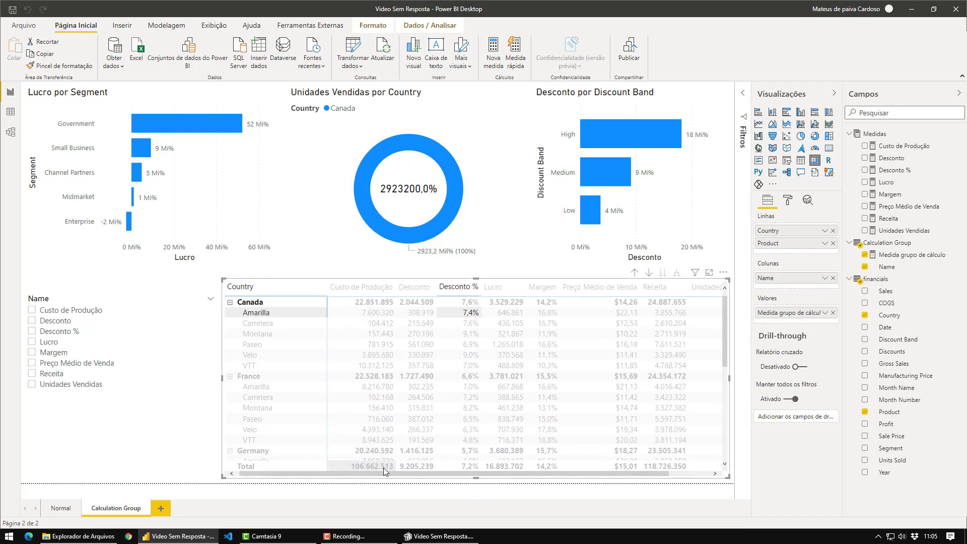
pyautogui.click(463, 318)
pyautogui.click(463, 317)
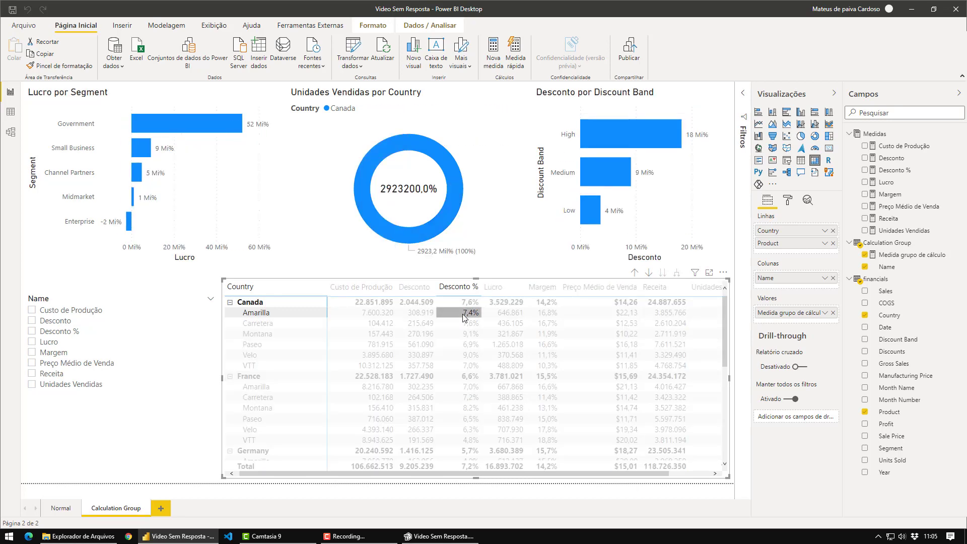
pyautogui.click(463, 317)
pyautogui.click(606, 312)
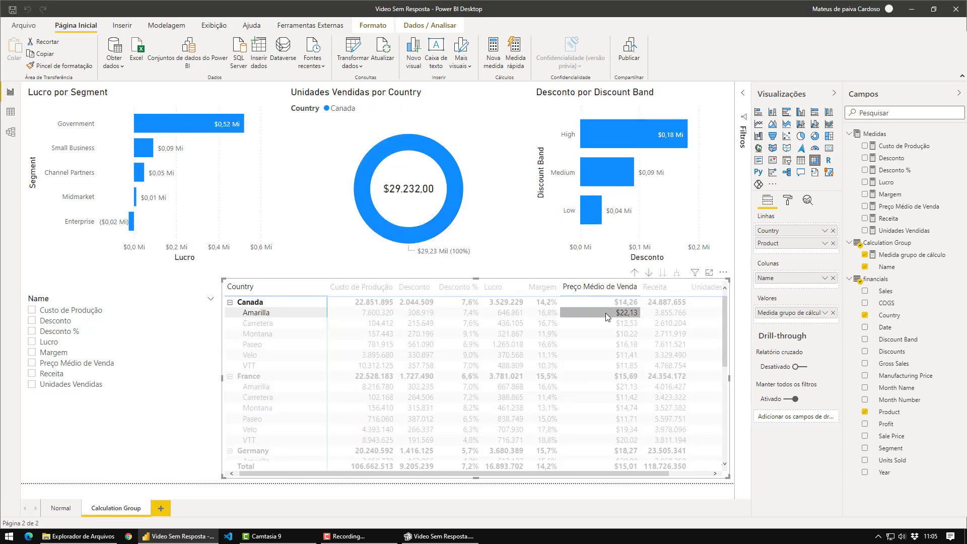
pyautogui.click(605, 313)
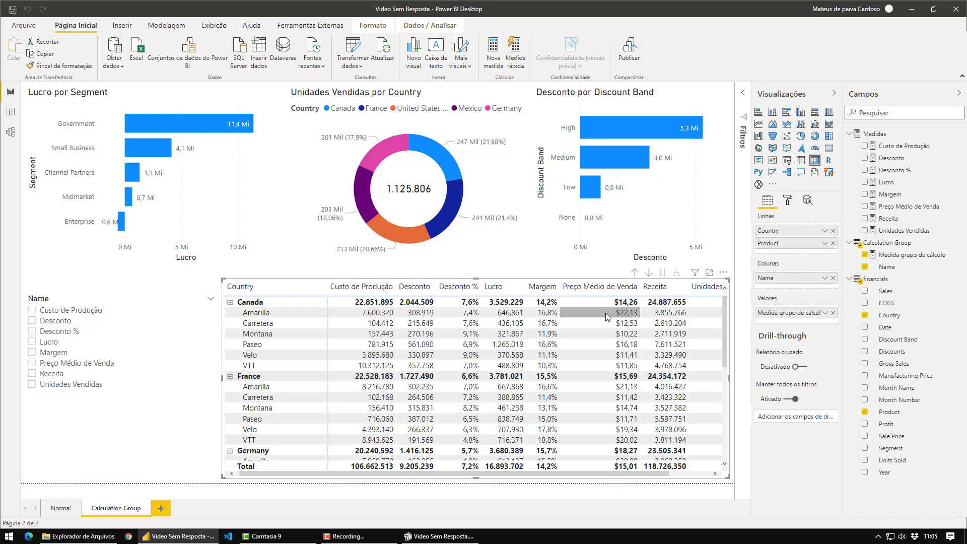
pyautogui.moveTo(440, 536)
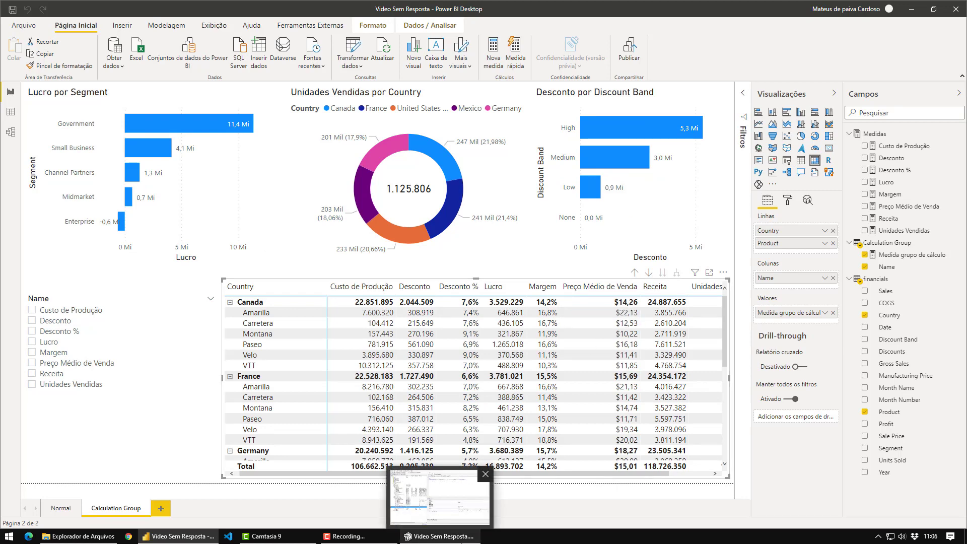
pyautogui.click(441, 536)
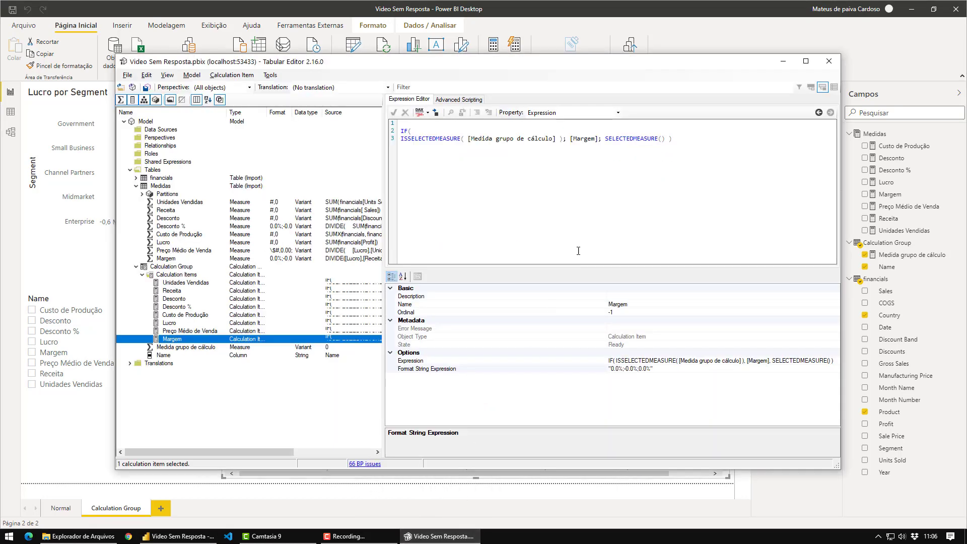
pyautogui.click(700, 146)
pyautogui.press('Return')
pyautogui.press('Return')
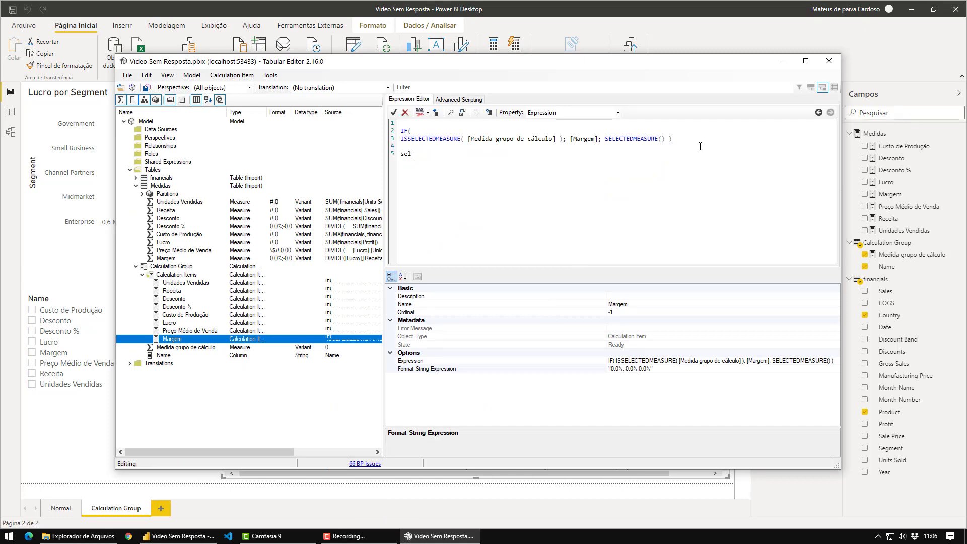
pyautogui.press('BackSpace')
pyautogui.press('BackSpace')
pyautogui.hotkey('alt', 'Tab')
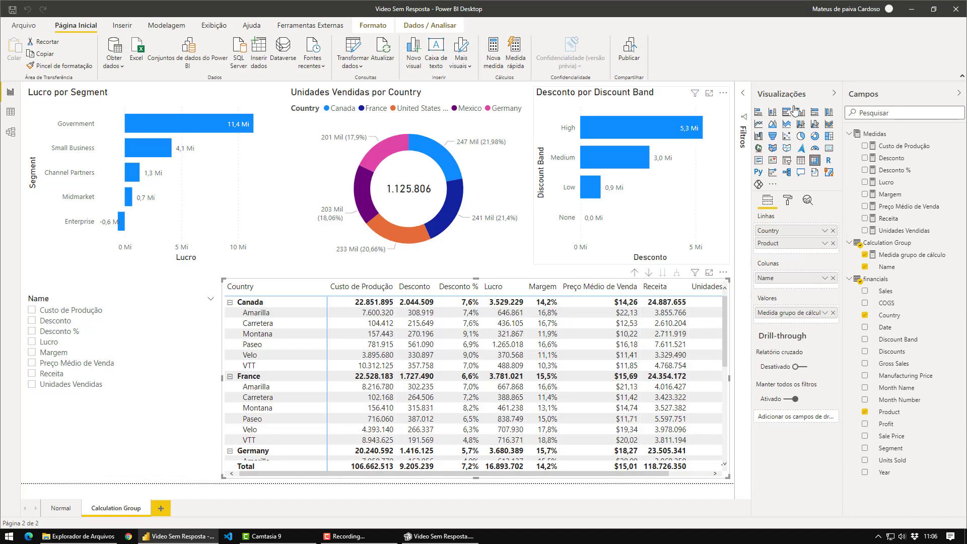
# Look up the SELECTEDMEASUREFORMATSTRING function in a draft measure in the Medidas table and discard the draft.
pyautogui.rightClick(869, 133)
pyautogui.click(882, 139)
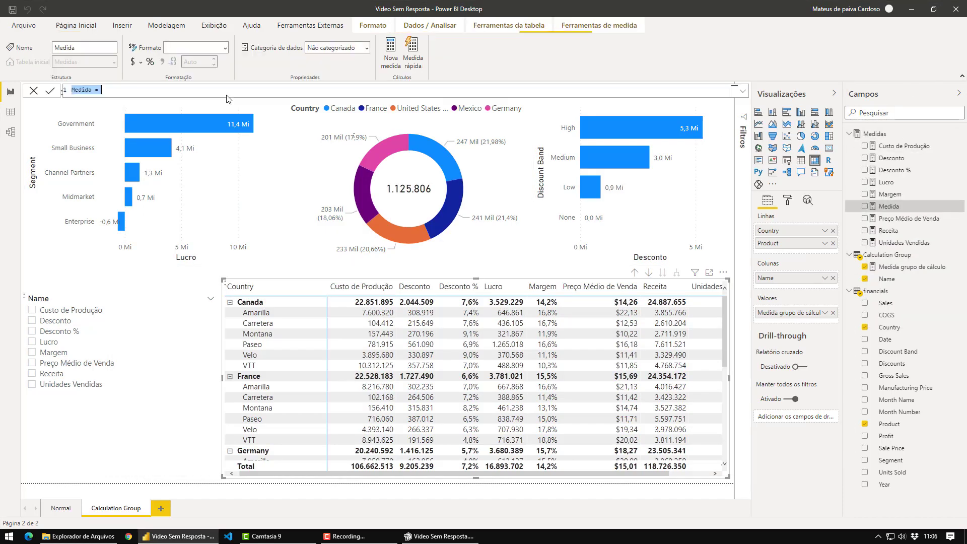
pyautogui.write('STRING')
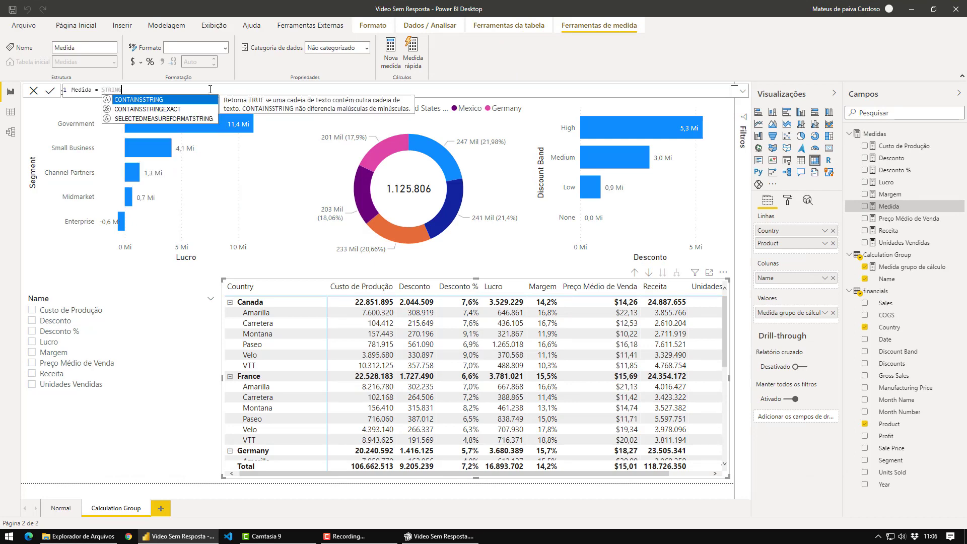
pyautogui.press('Down')
pyautogui.press('Down')
pyautogui.press('Tab')
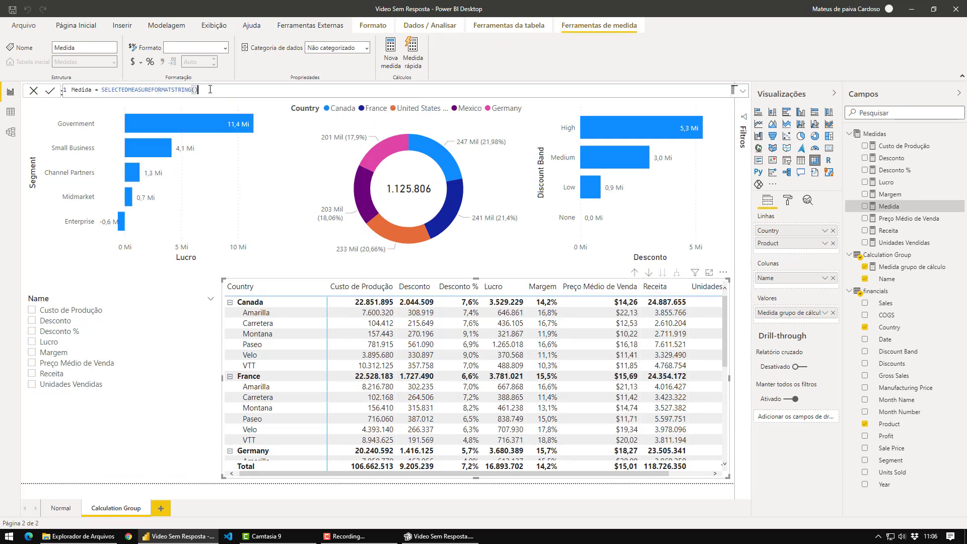
pyautogui.hotkey('ctrl', 'shift', 'Left')
pyautogui.hotkey('ctrl', 'shift', 'Left')
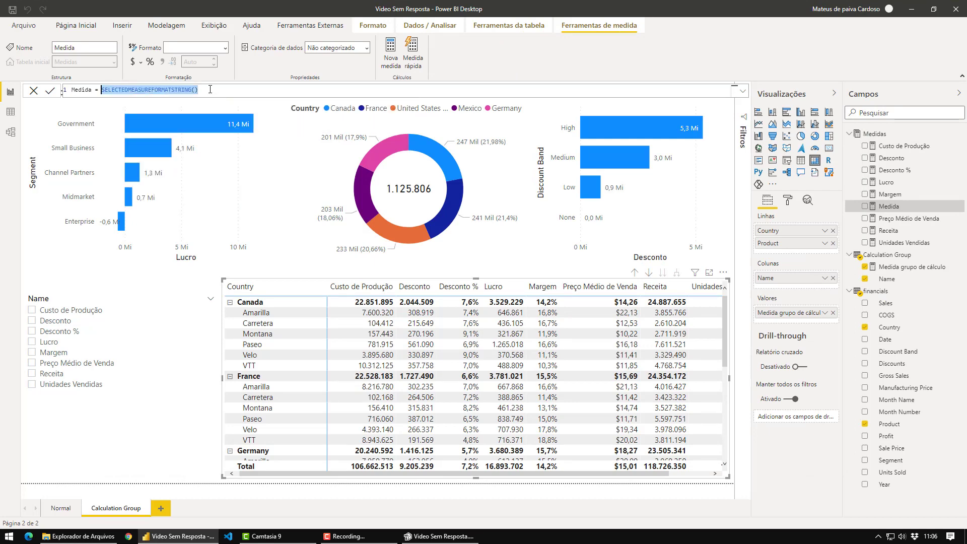
pyautogui.press('Escape')
# Switch to Tabular Editor and inspect the Format String Expression of the Margem calculation item.
pyautogui.hotkey('alt', 'Tab')
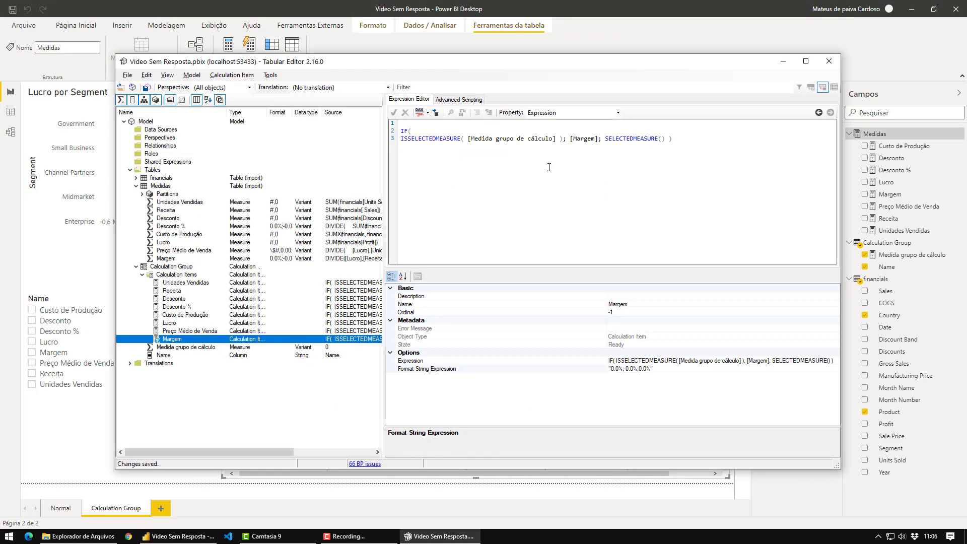
pyautogui.click(588, 225)
pyautogui.click(519, 403)
pyautogui.click(179, 331)
pyautogui.click(199, 339)
pyautogui.click(666, 370)
pyautogui.moveTo(663, 370); pyautogui.dragTo(602, 365)
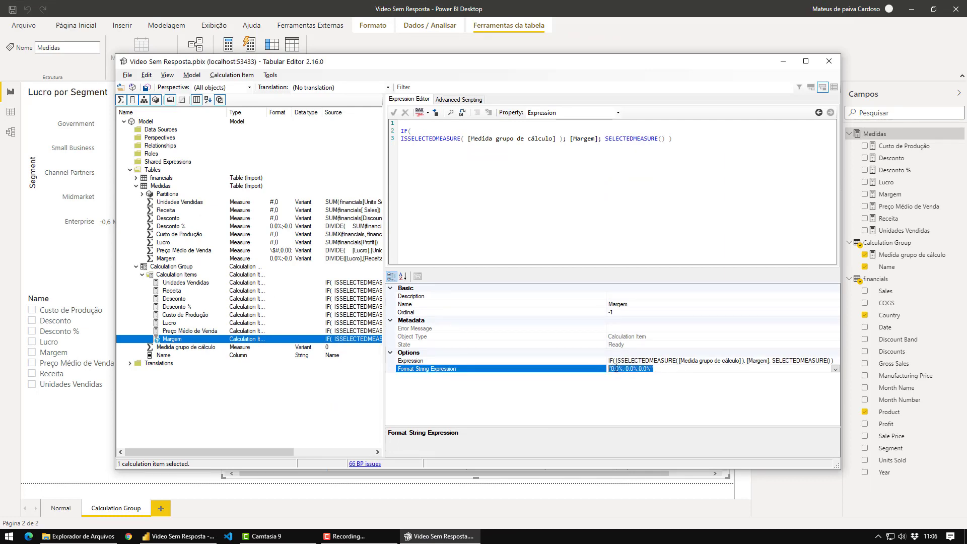
pyautogui.click(663, 371)
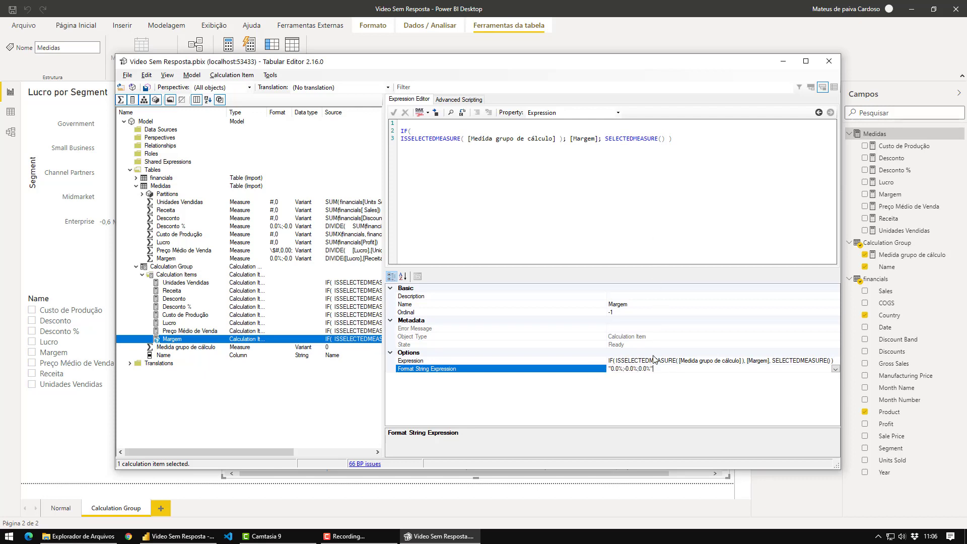
# Begin a draft IF( function a few lines below the existing expression of the Margem calculation item.
pyautogui.click(687, 142)
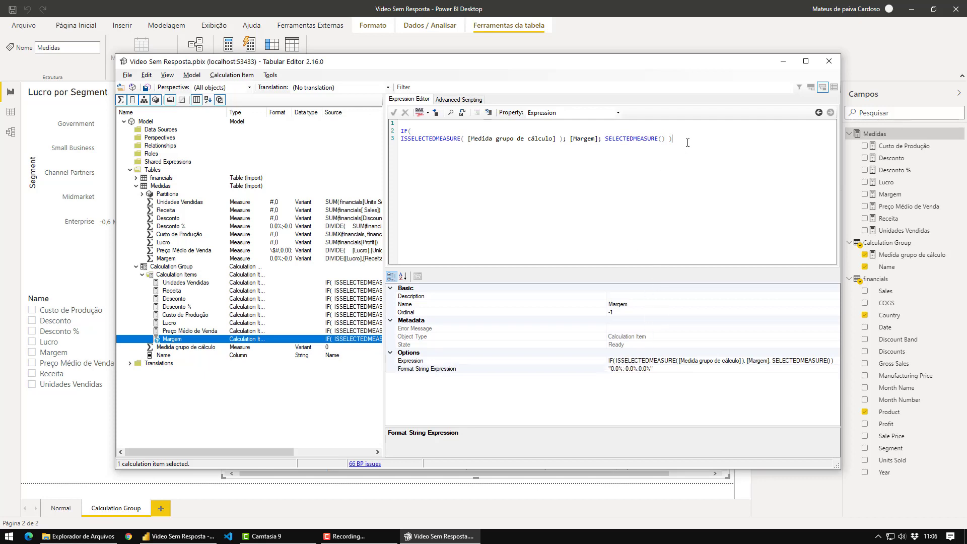
pyautogui.press('Return')
pyautogui.press('Return')
pyautogui.press('Return')
pyautogui.write('IF')
pyautogui.hotkey('alt', 'space')
pyautogui.click(438, 173)
pyautogui.press('Tab')
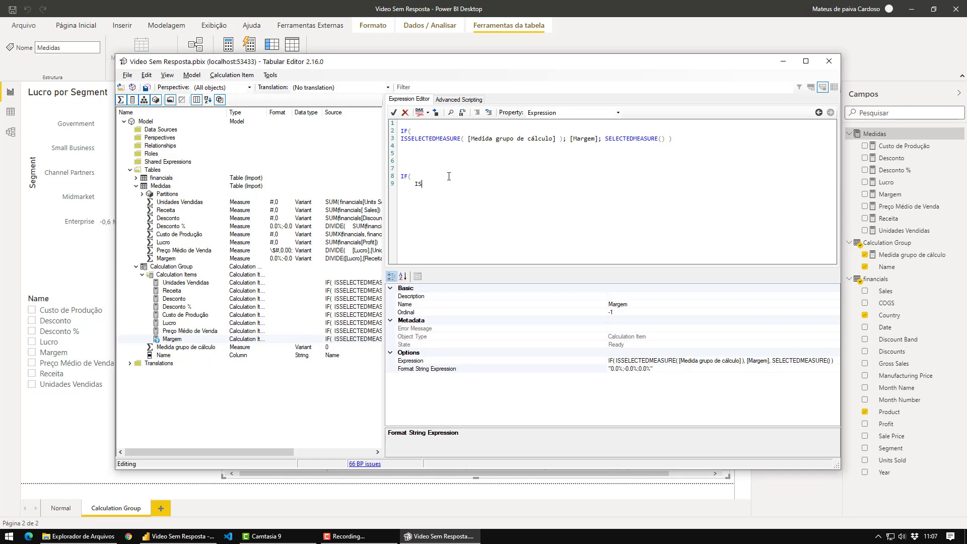
# Enter ISSELECTEDMEASURE( [Medida grupo de cálculo] ); as the condition of the draft IF function.
pyautogui.write('ISSELECT4EDMEASURE')
pyautogui.click(446, 185)
pyautogui.press('BackSpace')
pyautogui.press('BackSpace')
pyautogui.moveTo(174, 339); pyautogui.dragTo(486, 186)
pyautogui.click(487, 187)
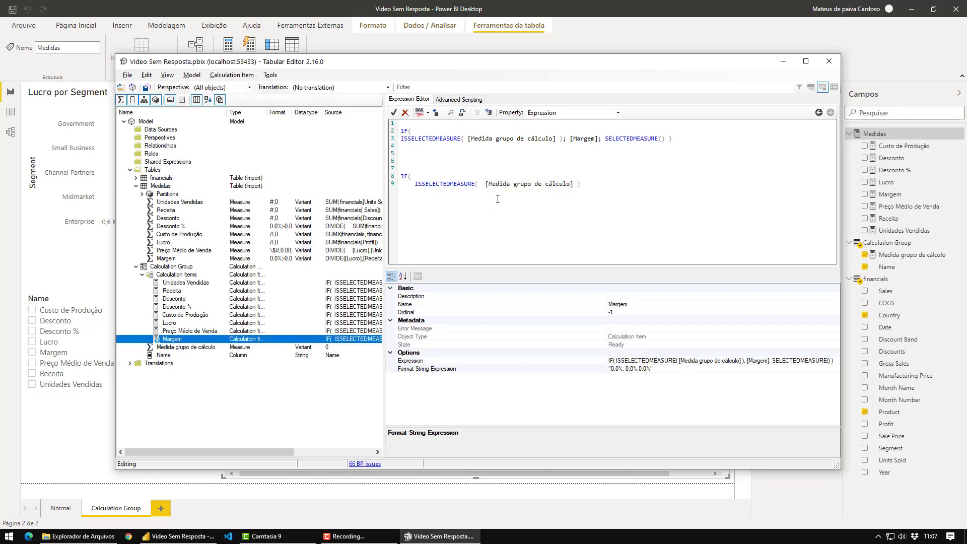
pyautogui.press('BackSpace')
pyautogui.write(';')
pyautogui.press('Return')
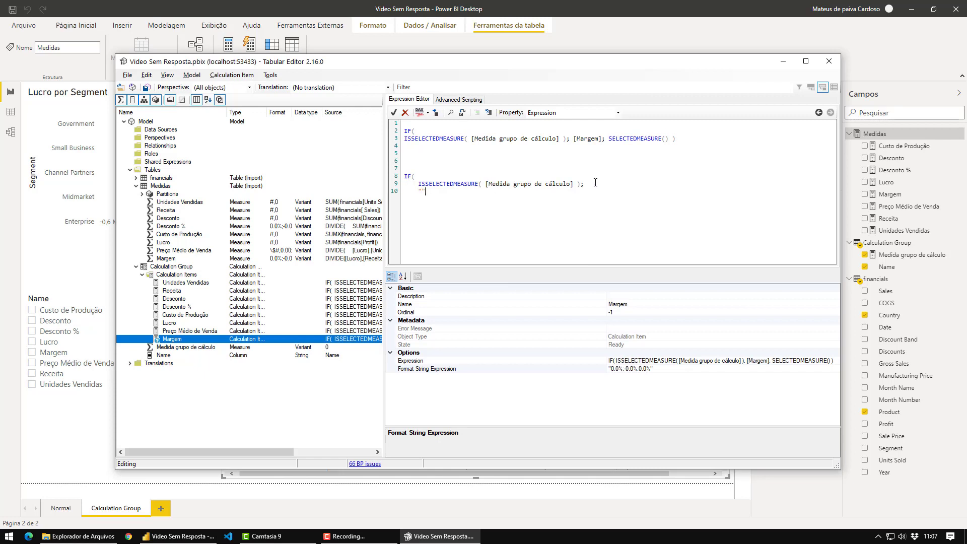
# Copy Margem's format string "0.0%;-0.0%;0.0%" into the draft IF as its true result, followed by a semicolon.
pyautogui.press('Left')
pyautogui.moveTo(655, 369); pyautogui.dragTo(606, 365)
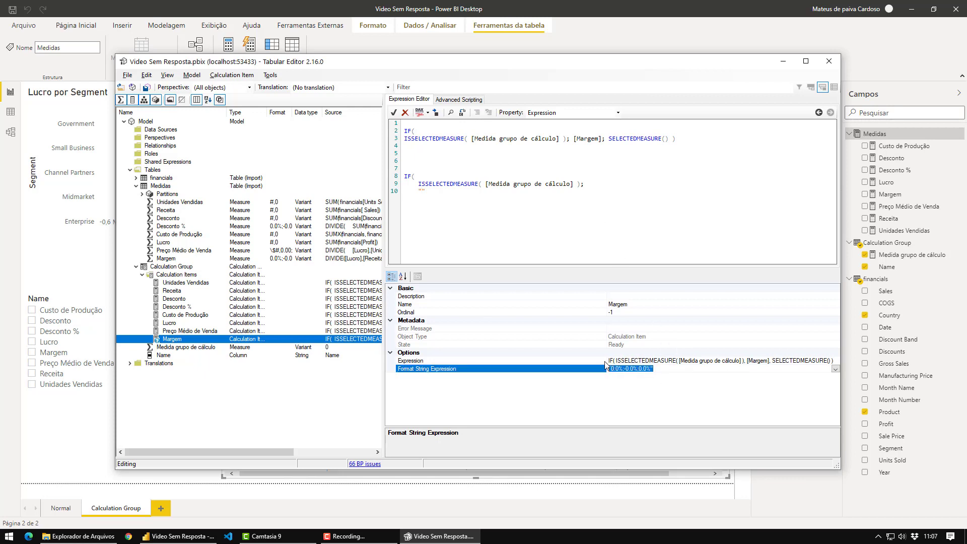
pyautogui.hotkey('ctrl', 'c')
pyautogui.click(422, 191)
pyautogui.hotkey('ctrl', 'v')
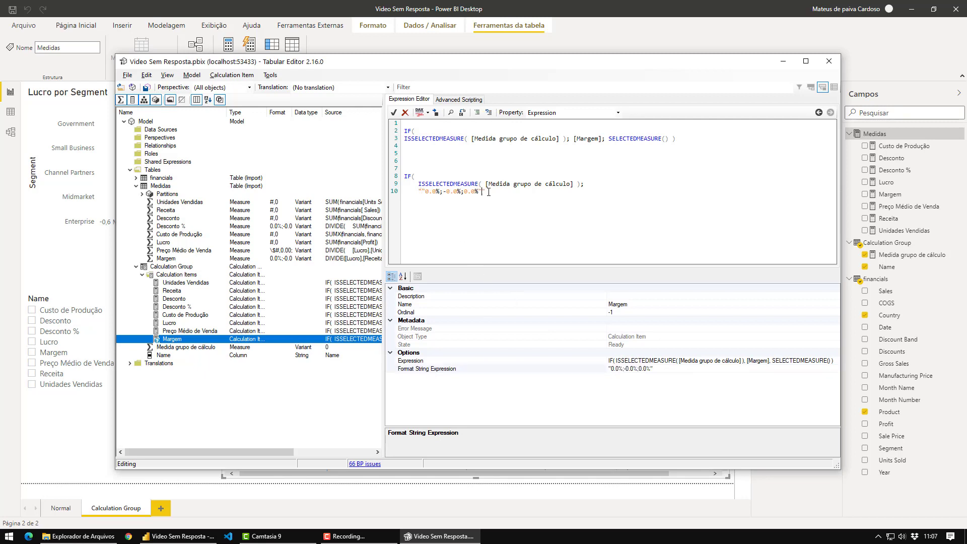
pyautogui.click(491, 191)
pyautogui.press('Home')
pyautogui.press('Delete')
pyautogui.write(';')
# Complete the draft IF with SELECTEDMEASUREFORMATSTRING() as its false result and close the parenthesis.
pyautogui.write('ECTEDMEASUR')
pyautogui.write('EFORMATSTRING')
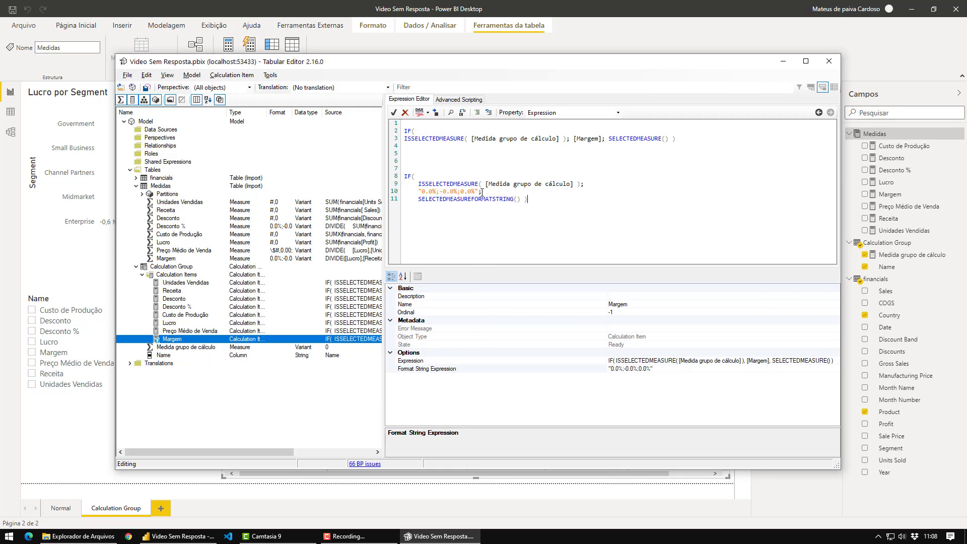
pyautogui.moveTo(482, 192); pyautogui.dragTo(418, 192)
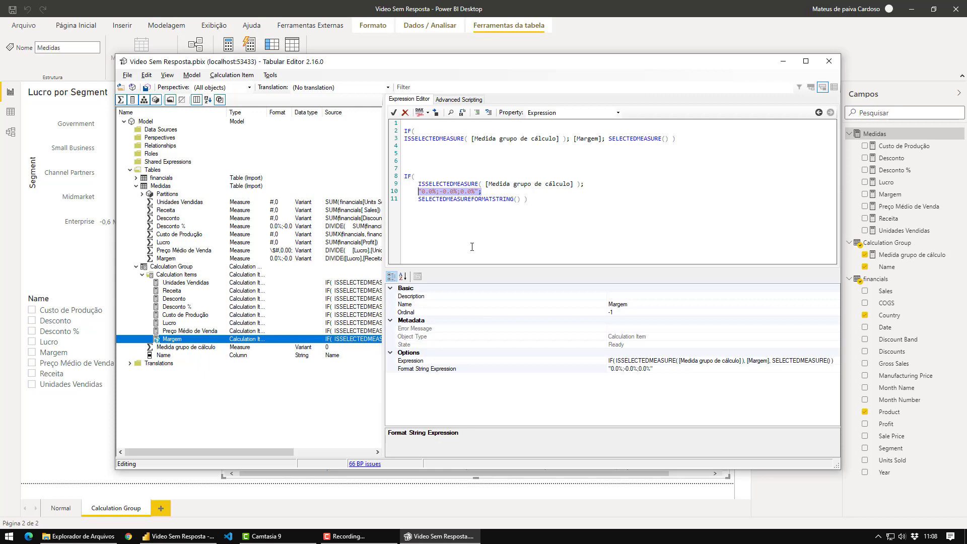
pyautogui.click(533, 227)
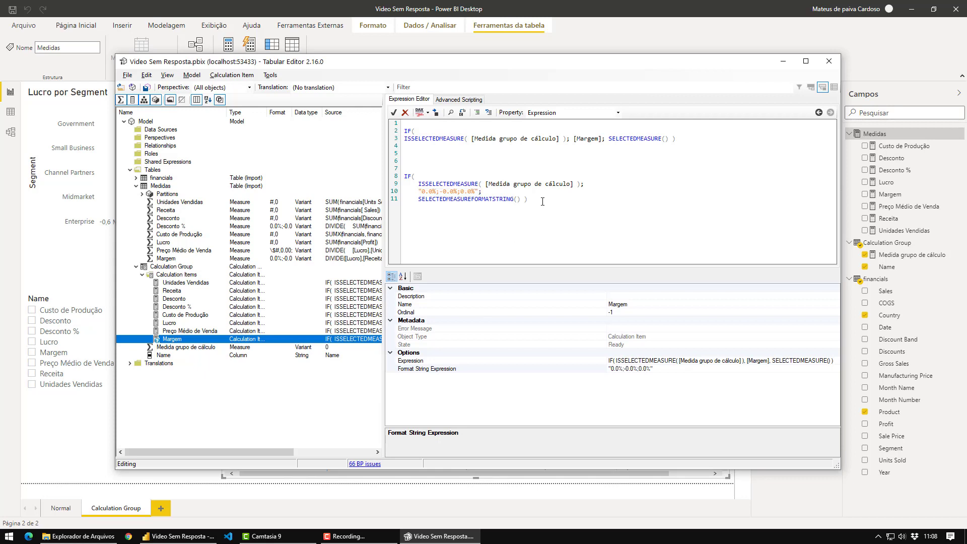
pyautogui.moveTo(542, 201); pyautogui.dragTo(420, 201)
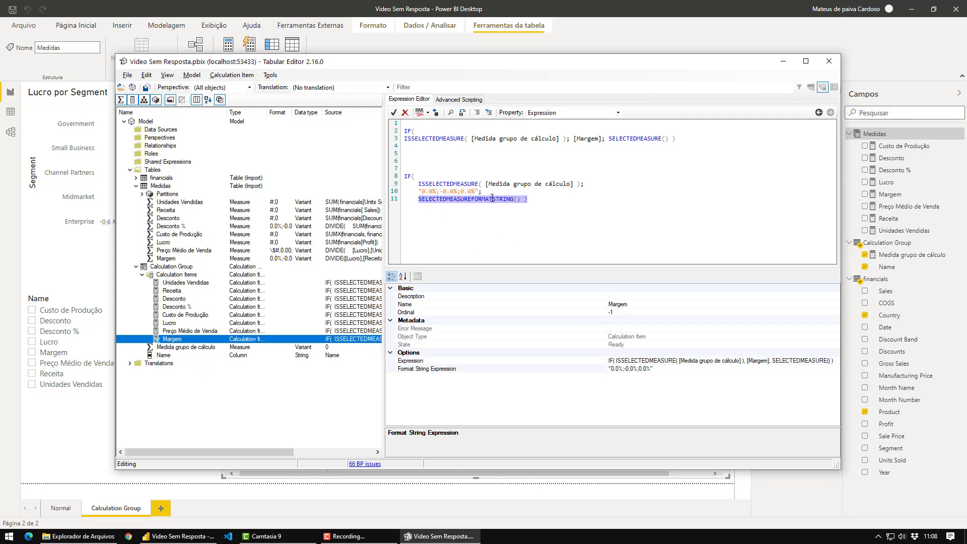
# Switch to the Power BI report and cross-filter it by Amarilla's Margem cell to examine the Unidades Vendidas chart's format against the draft formula.
pyautogui.click(785, 62)
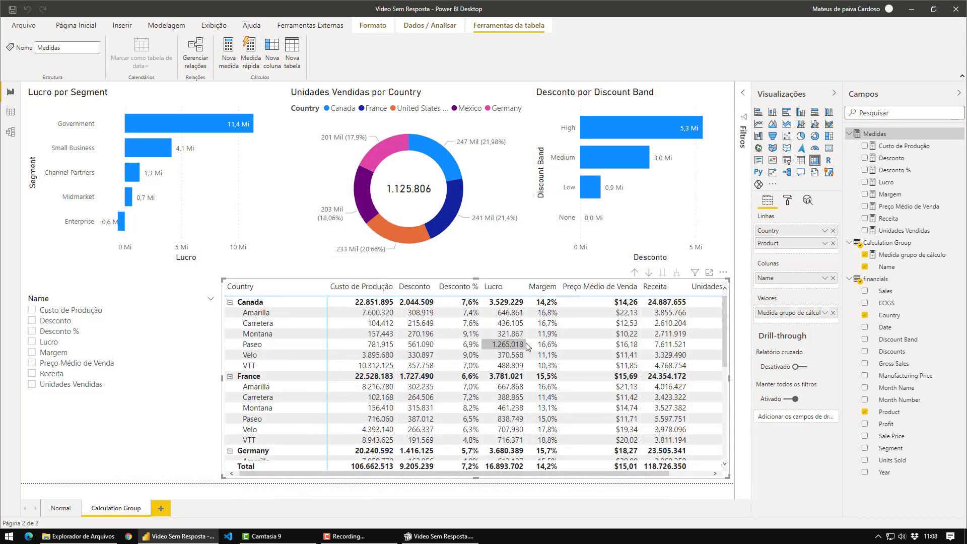
pyautogui.click(542, 316)
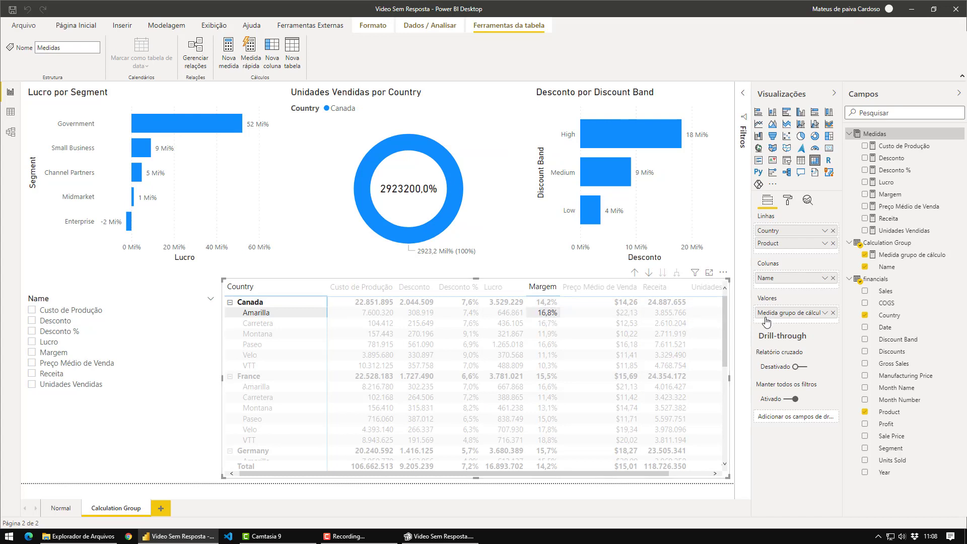
pyautogui.click(550, 315)
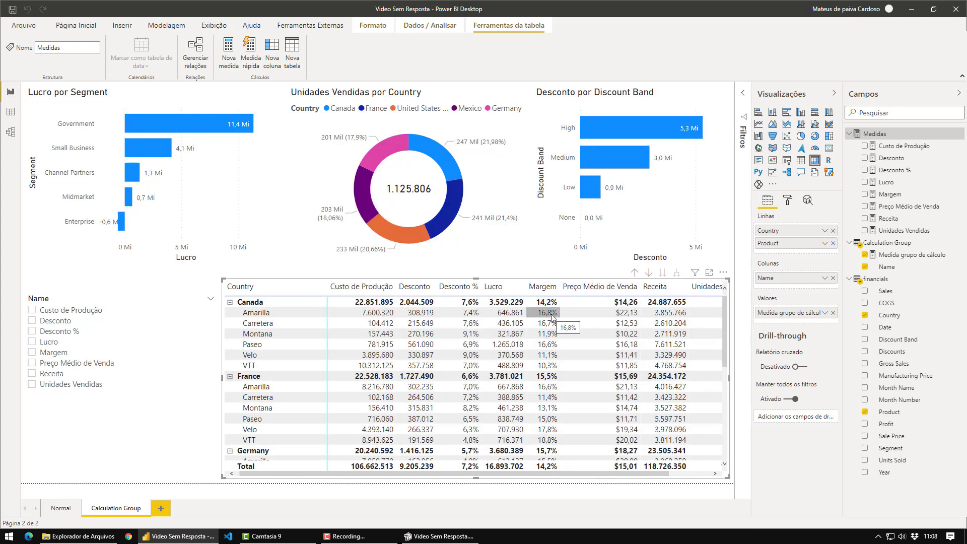
pyautogui.click(552, 315)
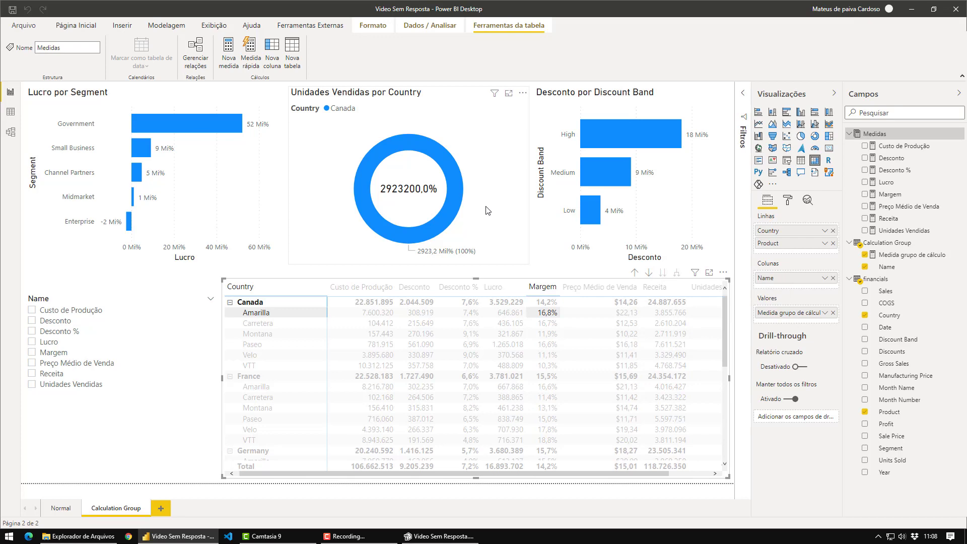
pyautogui.hotkey('alt', 'Tab')
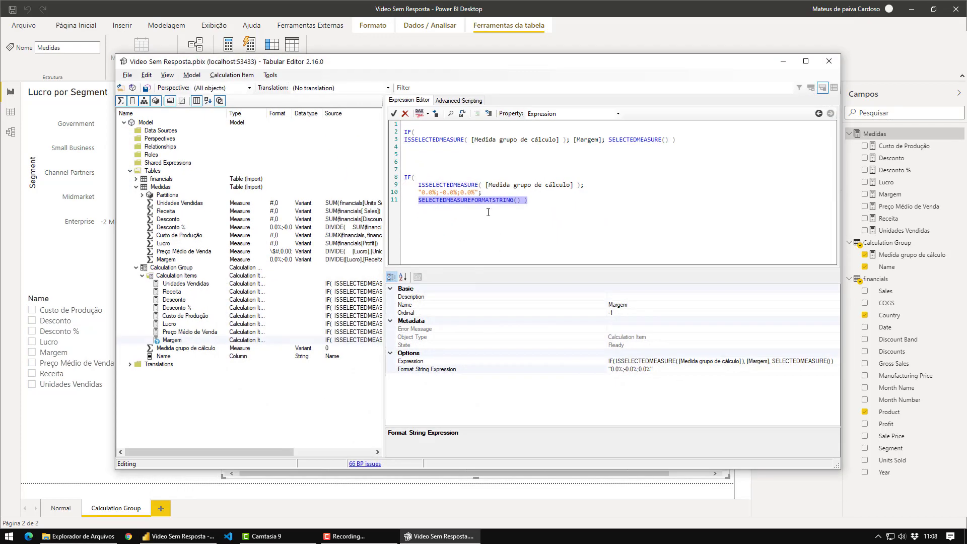
pyautogui.moveTo(527, 201); pyautogui.dragTo(418, 200)
pyautogui.hotkey('alt', 'Tab')
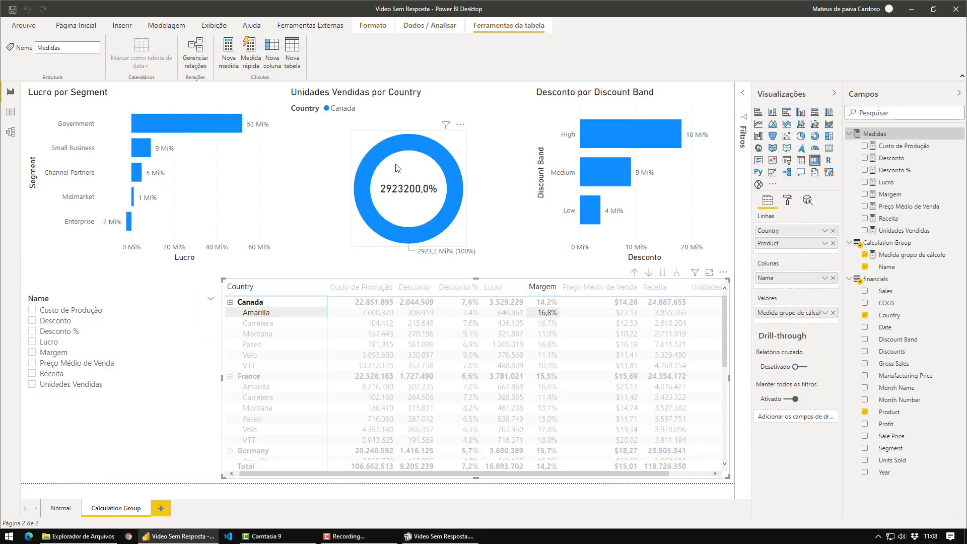
pyautogui.click(432, 98)
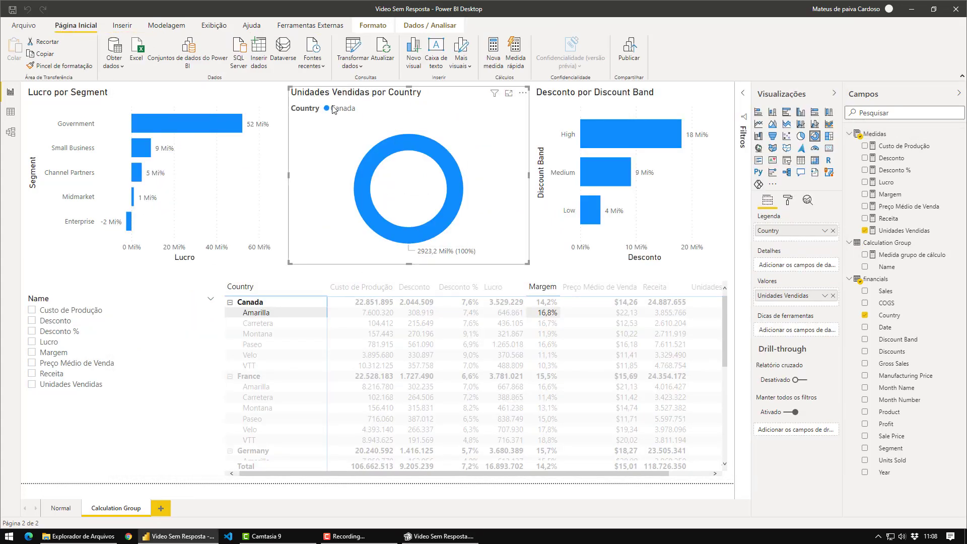
pyautogui.click(537, 312)
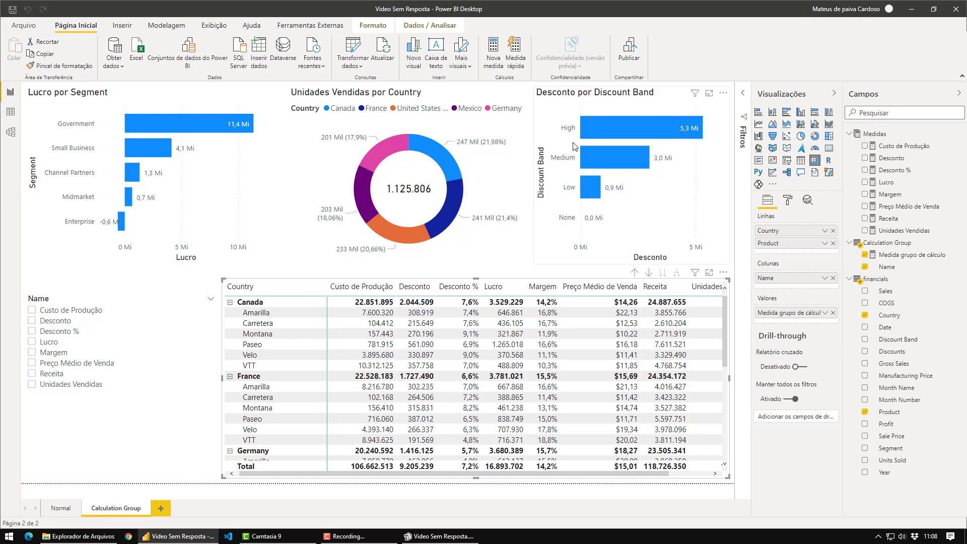
# Switch to Tabular Editor and cut the draft format IF formula out of Margem's measure expression.
pyautogui.hotkey('alt', 'Tab')
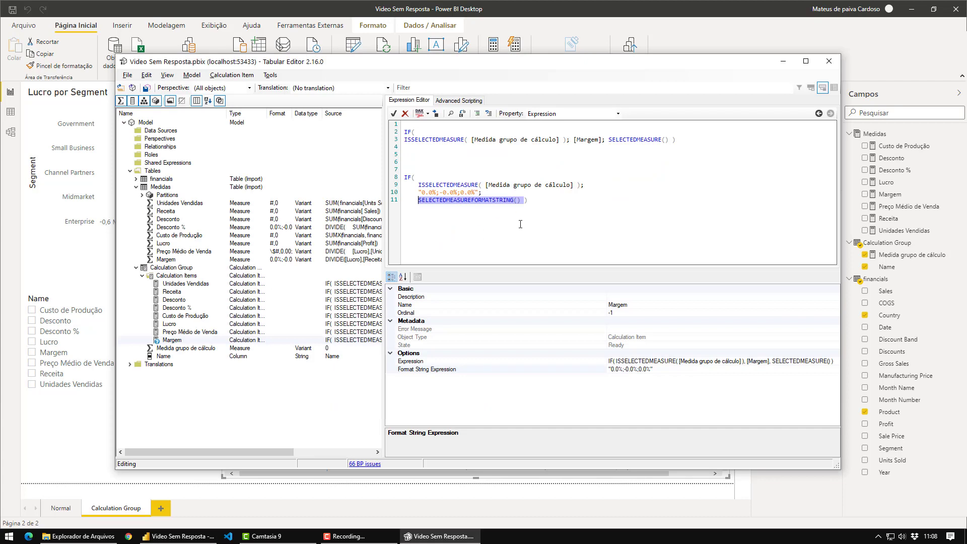
pyautogui.click(528, 201)
pyautogui.moveTo(528, 200); pyautogui.dragTo(400, 179)
pyautogui.hotkey('ctrl', 'c')
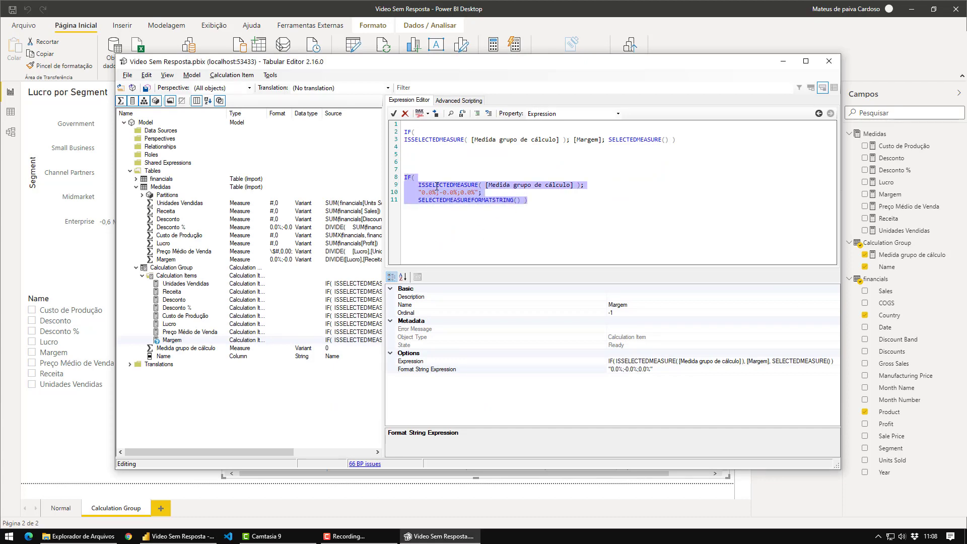
pyautogui.press('BackSpace')
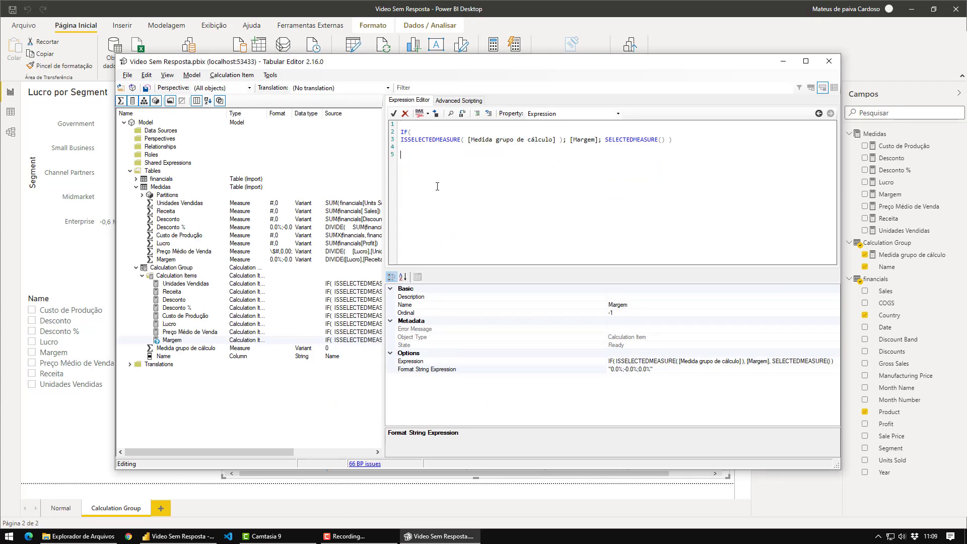
# Replace Margem's Format String Expression with the cut IF formula and save the model changes.
pyautogui.click(650, 369)
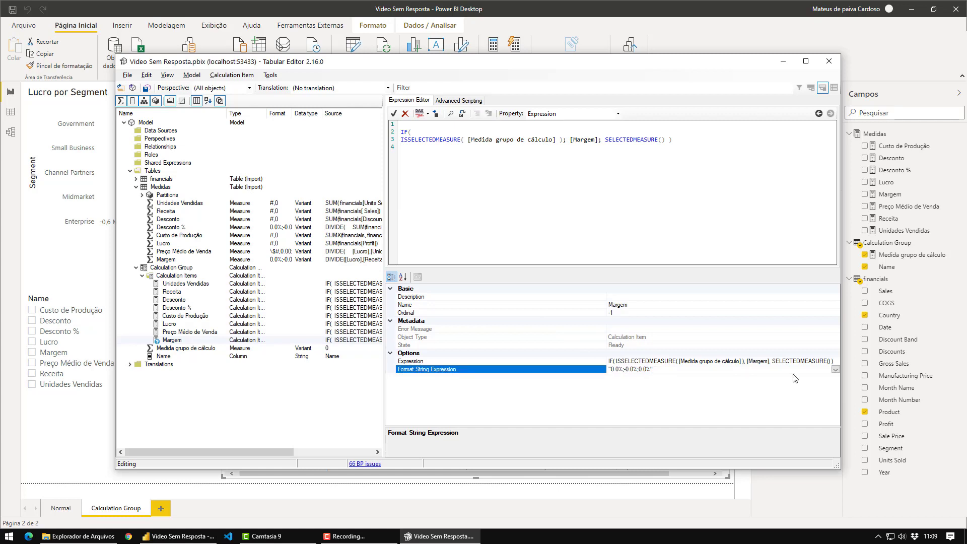
pyautogui.click(835, 370)
pyautogui.hotkey('ctrl', 'a')
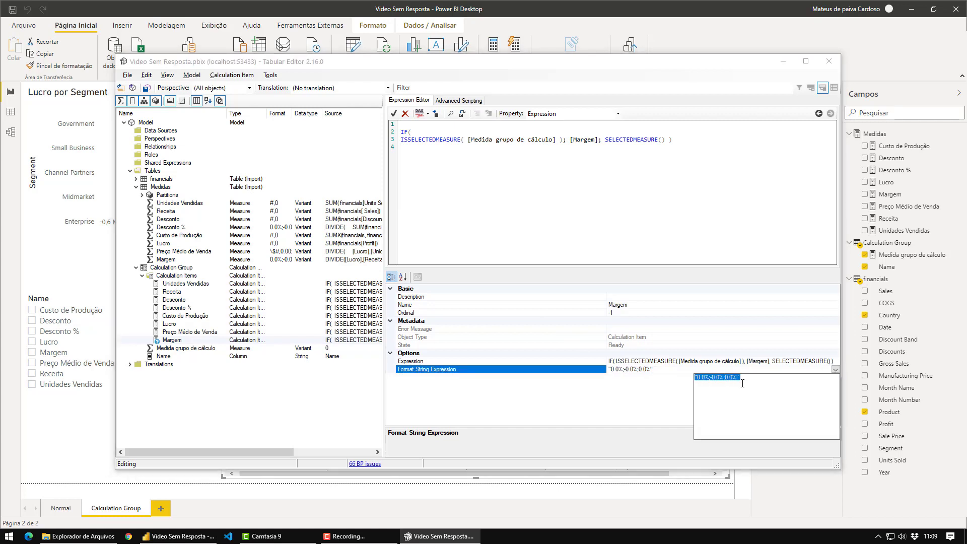
pyautogui.hotkey('ctrl', 'v')
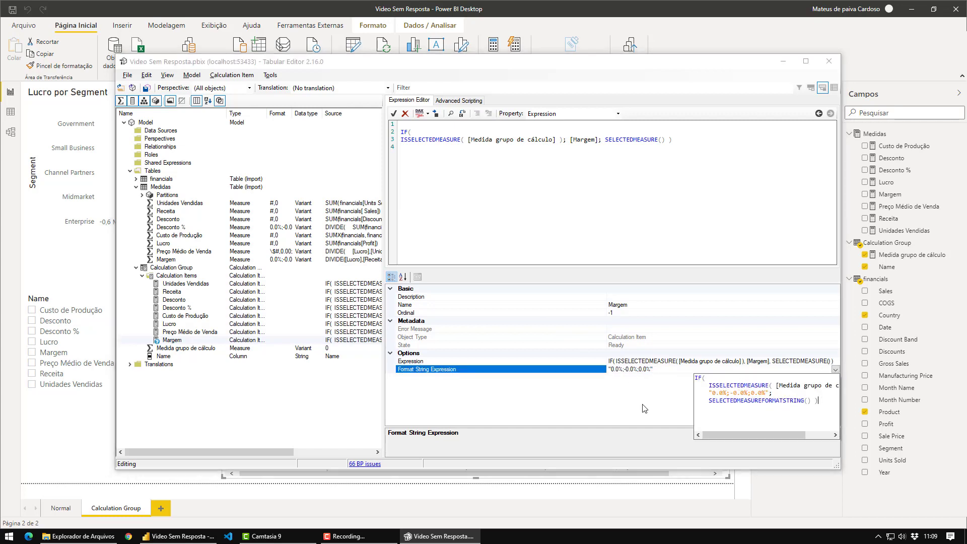
pyautogui.click(622, 408)
pyautogui.hotkey('ctrl', 's')
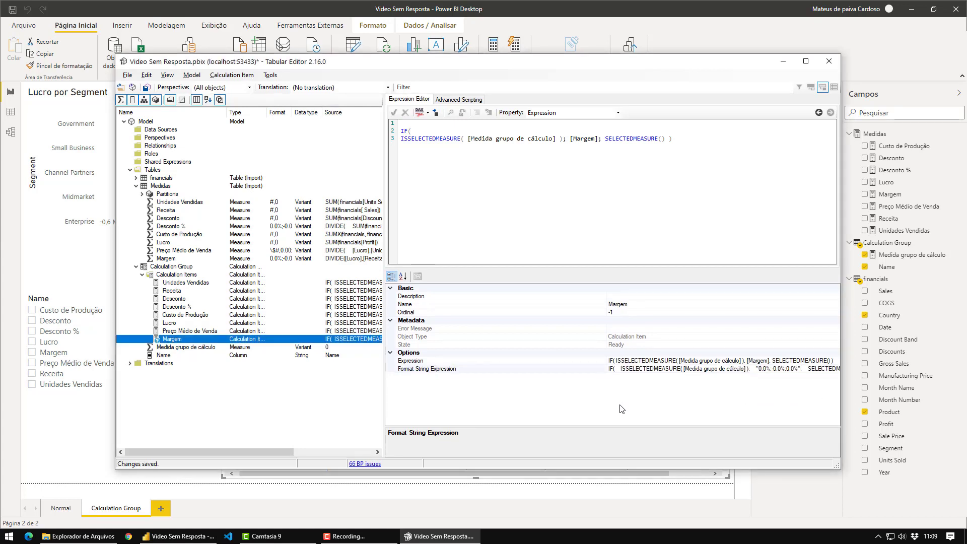
# Paste the IF formula into Preço Médio de Venda's Format String Expression and cut the original currency format string above it.
pyautogui.click(185, 331)
pyautogui.click(698, 372)
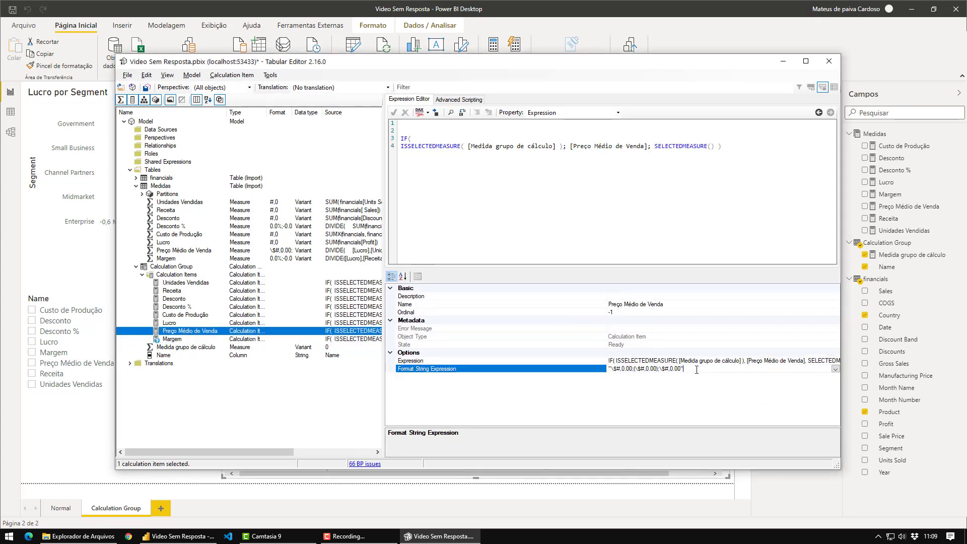
pyautogui.click(835, 368)
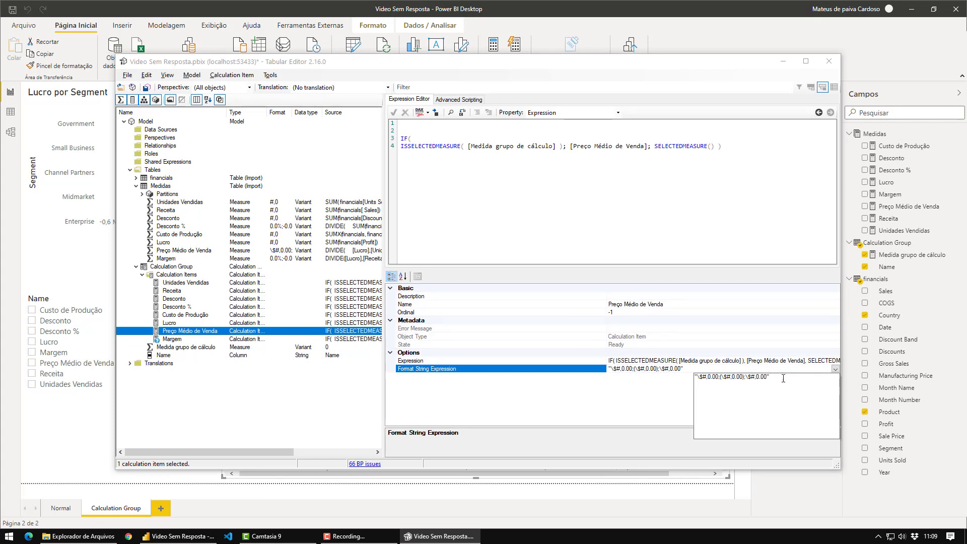
pyautogui.hotkey('ctrl', 'v')
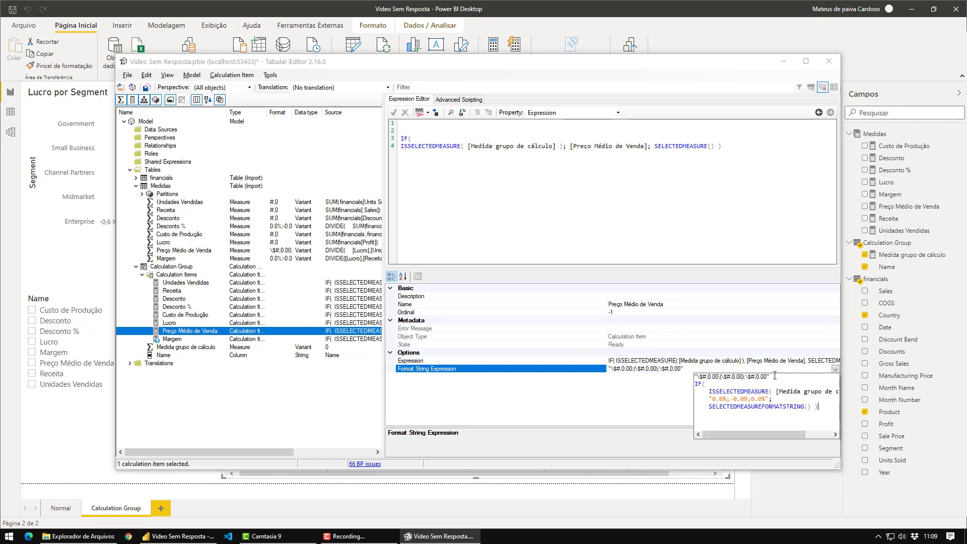
pyautogui.hotkey('shift', 'Home')
pyautogui.hotkey('ctrl', 'c')
pyautogui.press('Delete')
pyautogui.press('Delete')
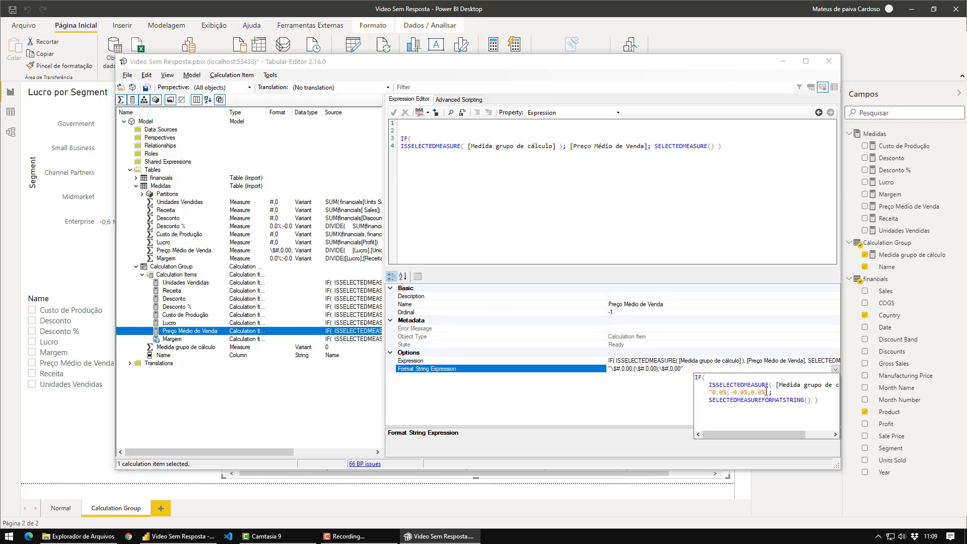
# Replace the "0.0%;-0.0%;0.0%" result in Preço Médio de Venda's format IF with "\$#,0.00;(\$#,0.00);\$#,0.00".
pyautogui.moveTo(768, 392); pyautogui.dragTo(710, 393)
pyautogui.click(773, 393)
pyautogui.moveTo(771, 393); pyautogui.dragTo(716, 392)
pyautogui.click(745, 393)
pyautogui.hotkey('shift', 'Left')
pyautogui.hotkey('shift', 'Left')
pyautogui.hotkey('shift', 'Left')
pyautogui.hotkey('shift', 'Left')
pyautogui.hotkey('shift', 'Left')
pyautogui.hotkey('shift', 'Left')
pyautogui.hotkey('shift', 'Left')
pyautogui.hotkey('shift', 'Left')
pyautogui.hotkey('shift', 'Left')
pyautogui.hotkey('shift', 'Left')
pyautogui.hotkey('shift', 'Left')
pyautogui.hotkey('shift', 'Left')
pyautogui.hotkey('shift', 'Left')
pyautogui.hotkey('shift', 'Left')
pyautogui.hotkey('shift', 'Left')
pyautogui.hotkey('shift', 'Left')
pyautogui.hotkey('shift', 'Left')
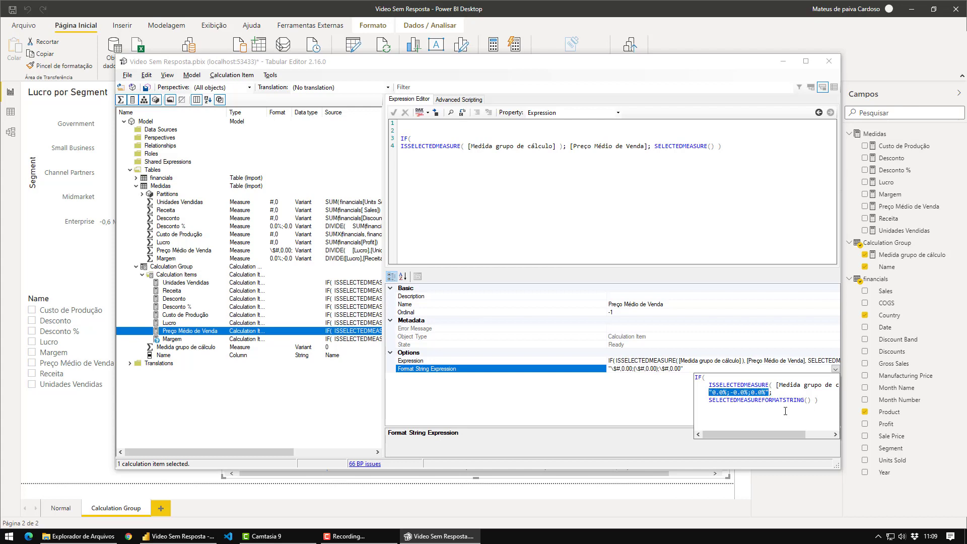
pyautogui.hotkey('ctrl', 'v')
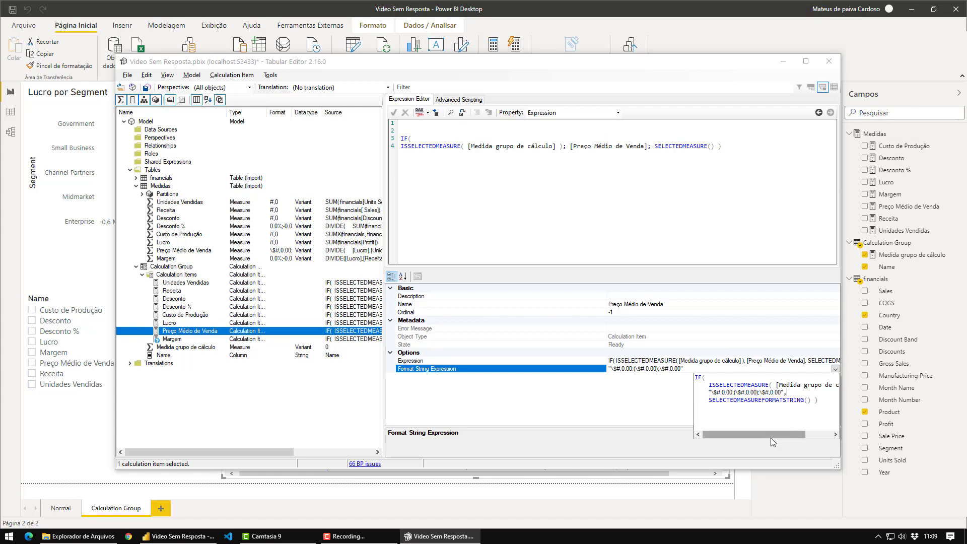
# Use commas as the argument separators in Preço Médio de Venda's format IF and apply the expression.
pyautogui.moveTo(780, 436); pyautogui.dragTo(819, 434)
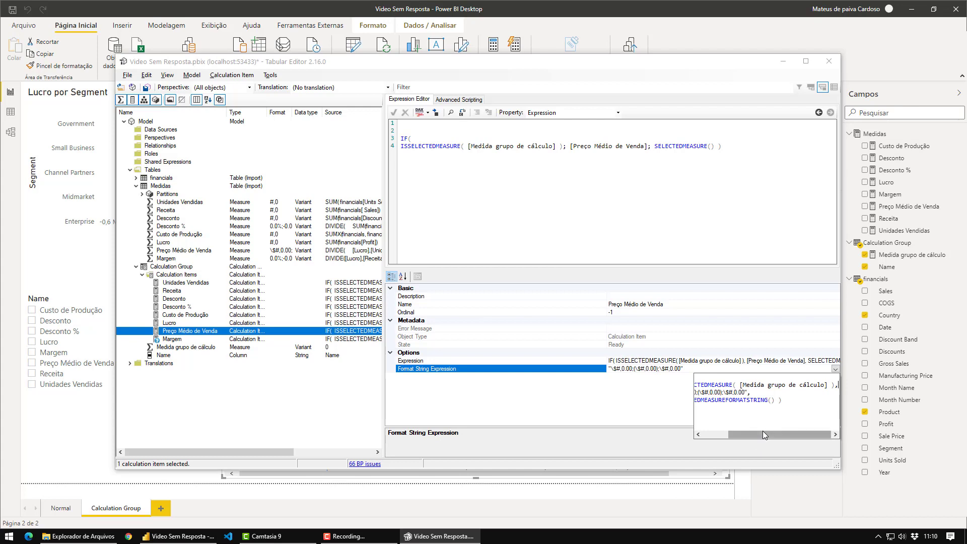
pyautogui.moveTo(764, 435); pyautogui.dragTo(739, 435)
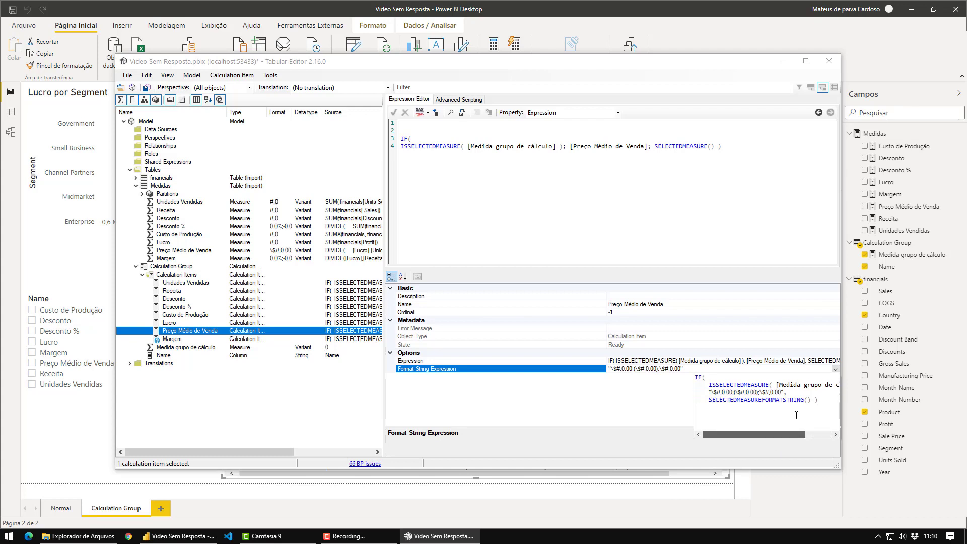
pyautogui.click(597, 406)
# Replace the semicolon argument separators in Margem's format IF with commas, copying the whole corrected expression.
pyautogui.click(204, 340)
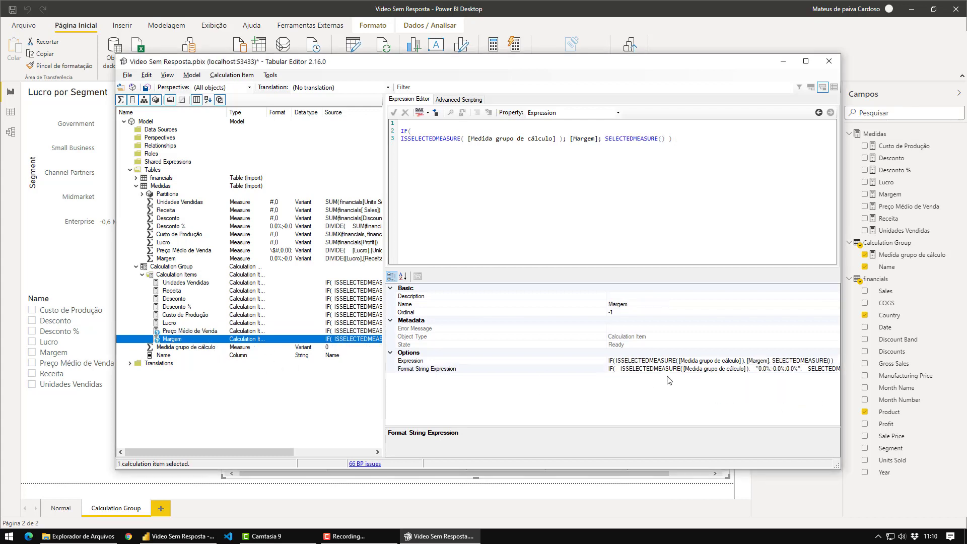
pyautogui.click(761, 370)
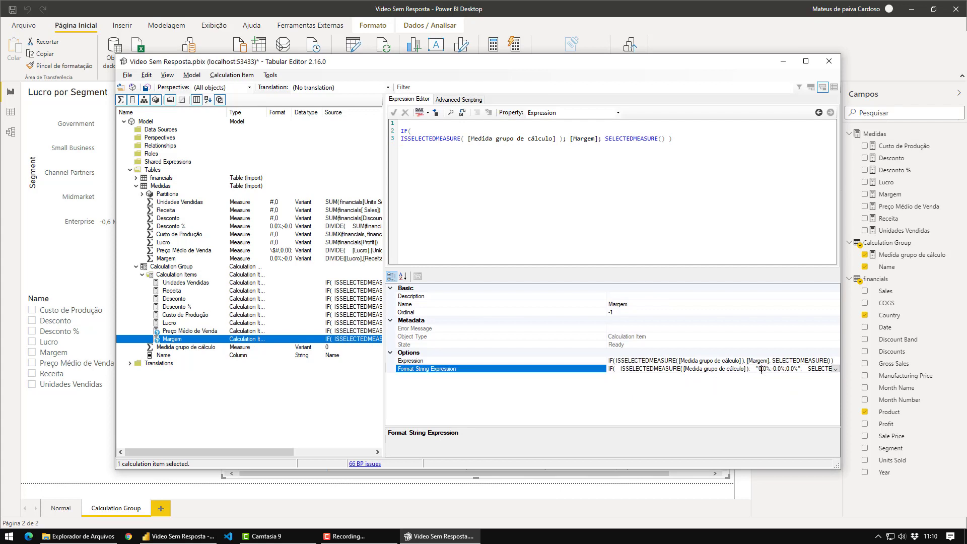
pyautogui.click(835, 369)
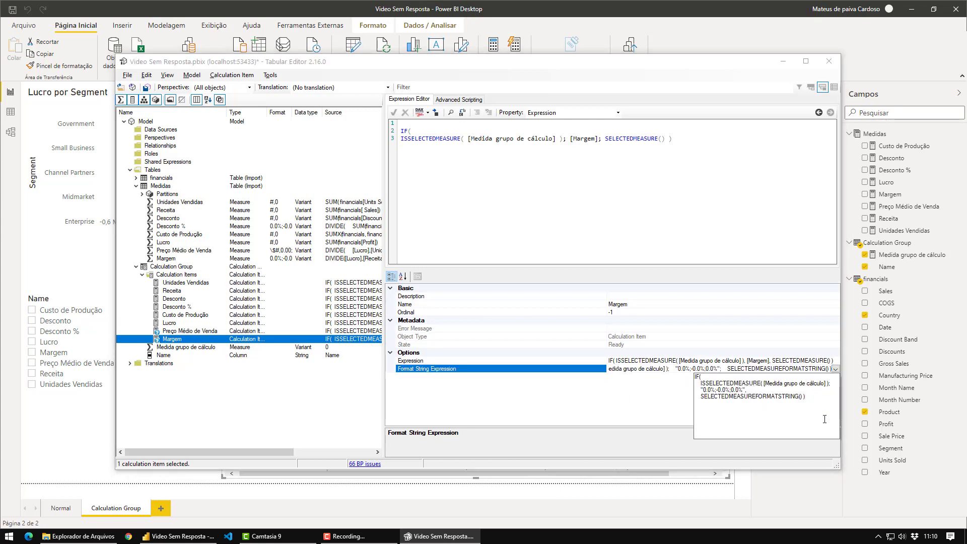
pyautogui.press('BackSpace')
pyautogui.write(',')
pyautogui.hotkey('ctrl', 'a')
pyautogui.hotkey('ctrl', 'c')
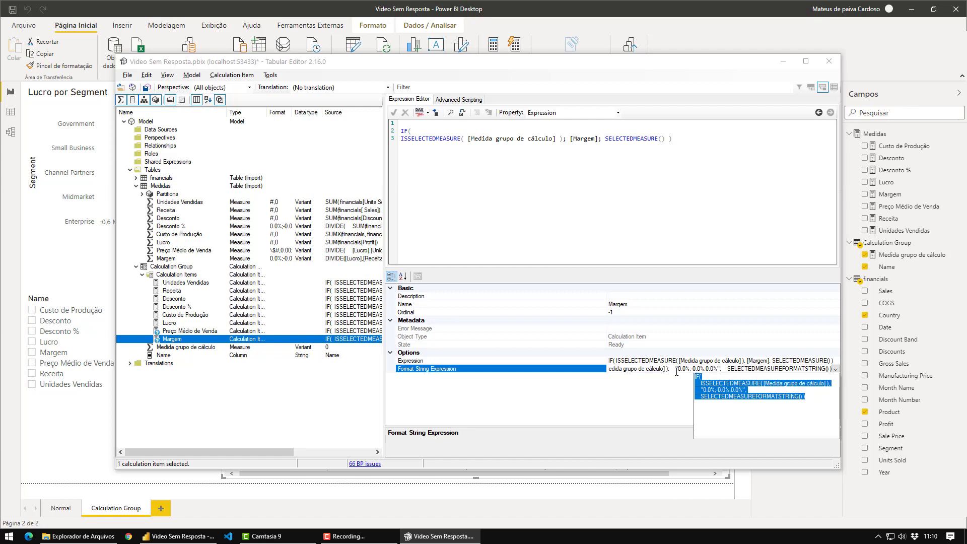
pyautogui.click(611, 413)
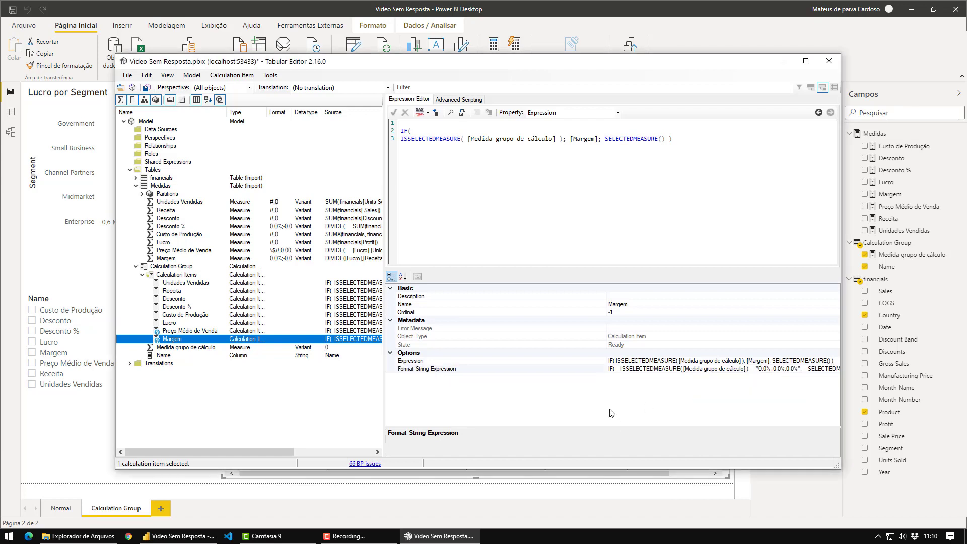
# Paste the corrected IF into Lucro's Format String Expression and cut the original "#,0" string above it.
pyautogui.click(179, 323)
pyautogui.click(631, 368)
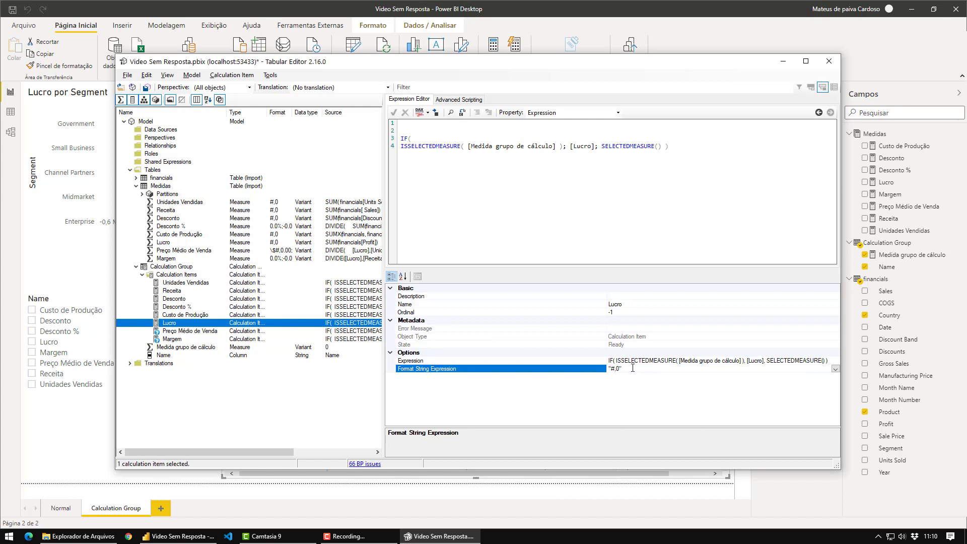
pyautogui.click(835, 369)
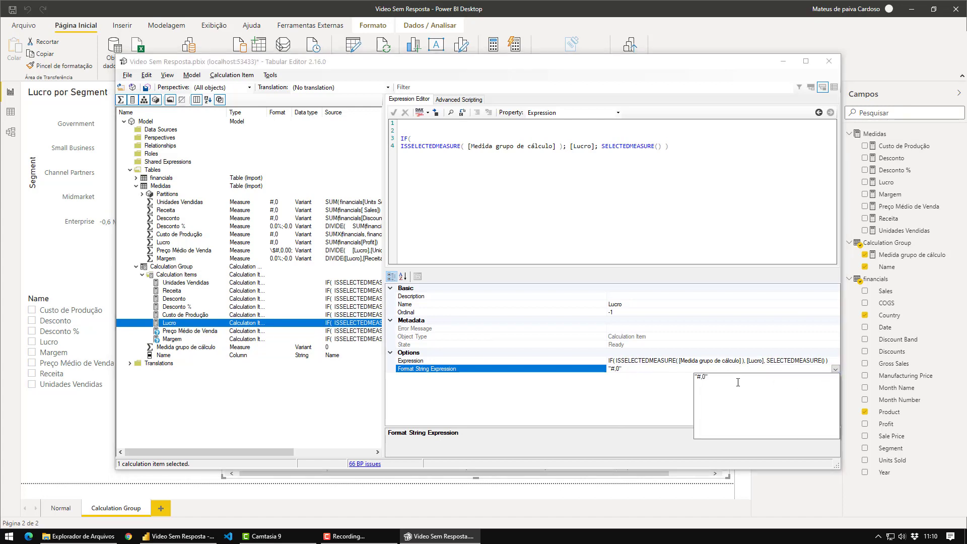
pyautogui.hotkey('ctrl', 'v')
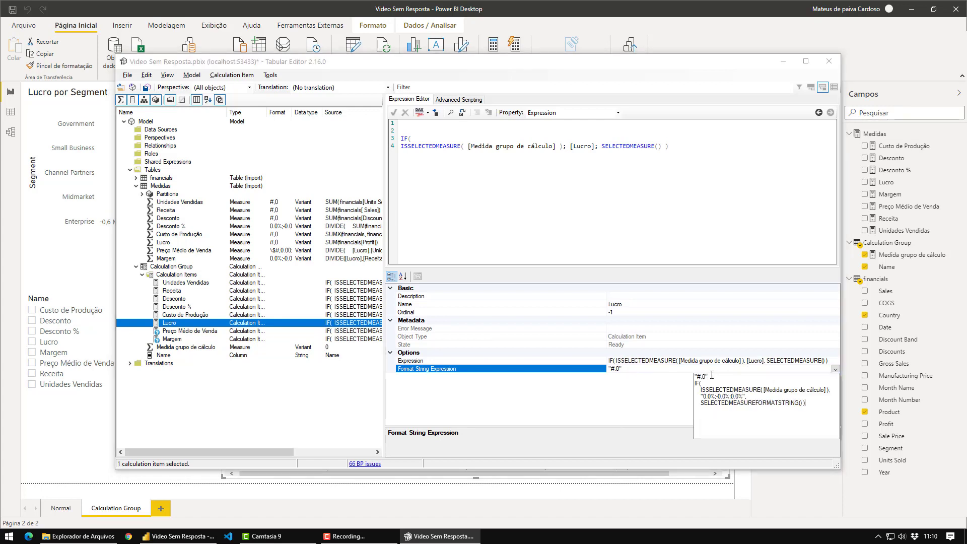
pyautogui.moveTo(694, 377); pyautogui.dragTo(709, 376)
pyautogui.hotkey('ctrl', 'c')
pyautogui.press('Delete')
pyautogui.press('Delete')
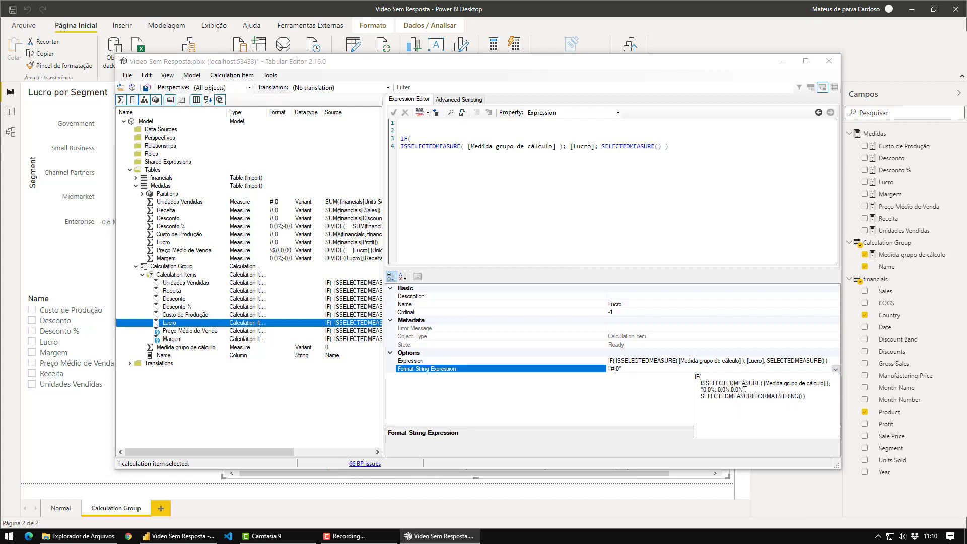
# Set "#,0" as the true result of Lucro's format IF and copy the complete expression.
pyautogui.moveTo(745, 389); pyautogui.dragTo(702, 391)
pyautogui.hotkey('ctrl', 'v')
pyautogui.hotkey('ctrl', 'a')
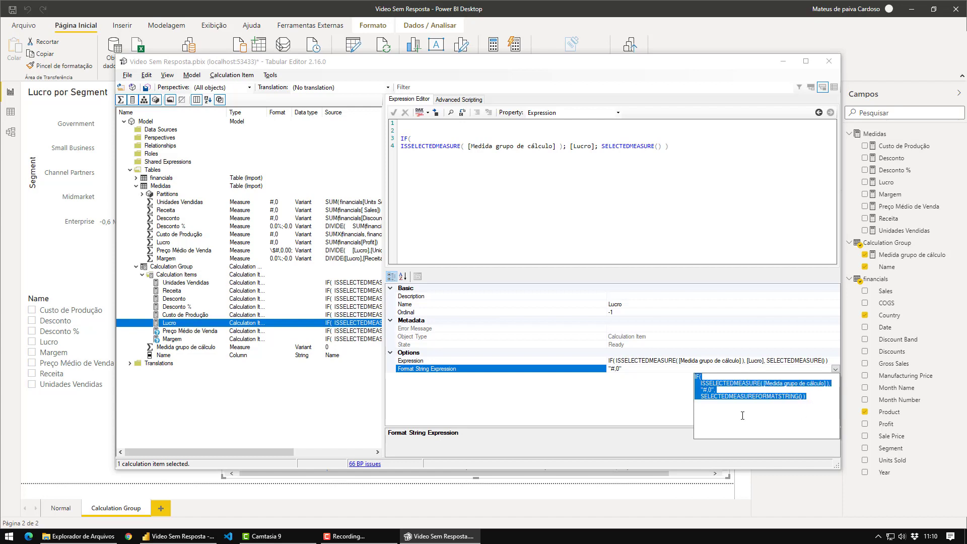
pyautogui.click(593, 402)
# Paste Lucro's format IF into the Format String Expression of Custo de Produção and Desconto, and save the changes.
pyautogui.click(180, 308)
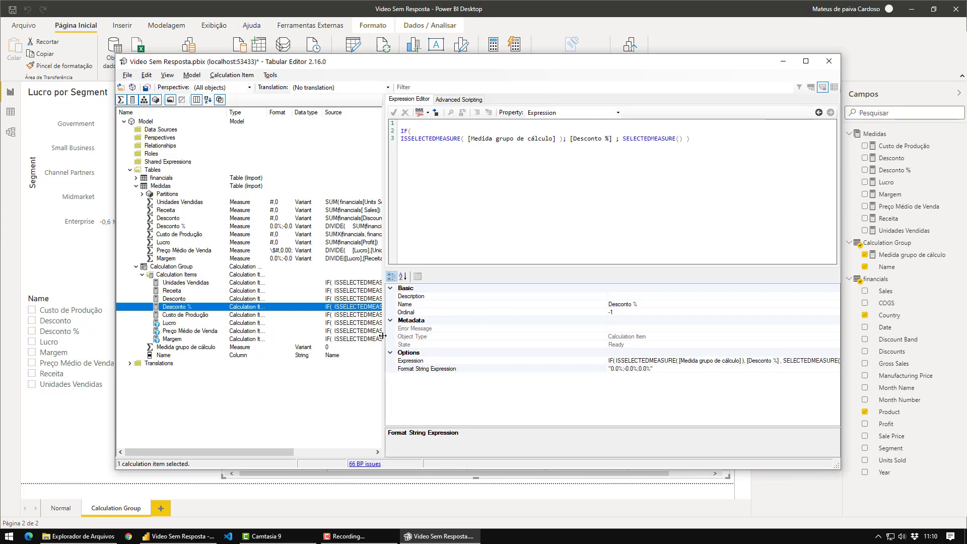
pyautogui.click(194, 315)
pyautogui.click(638, 371)
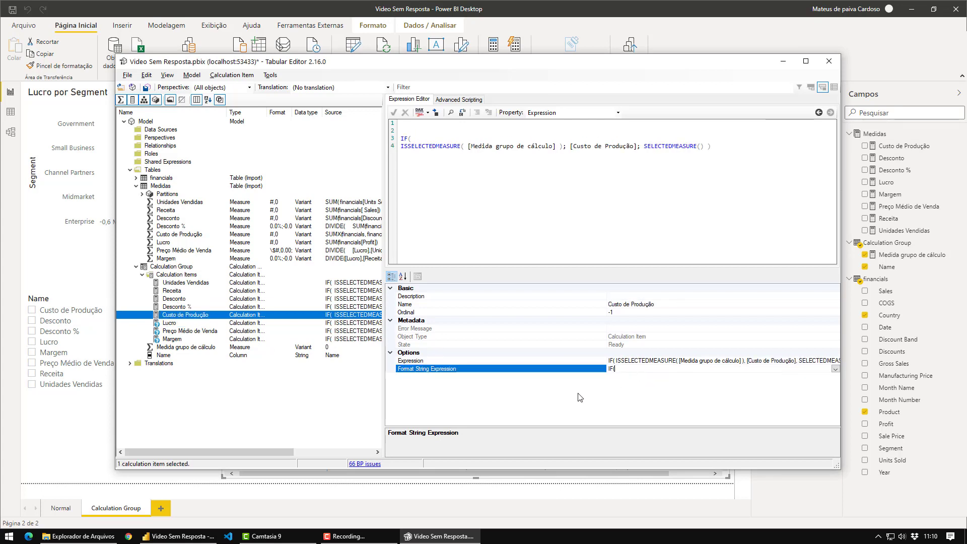
pyautogui.click(191, 300)
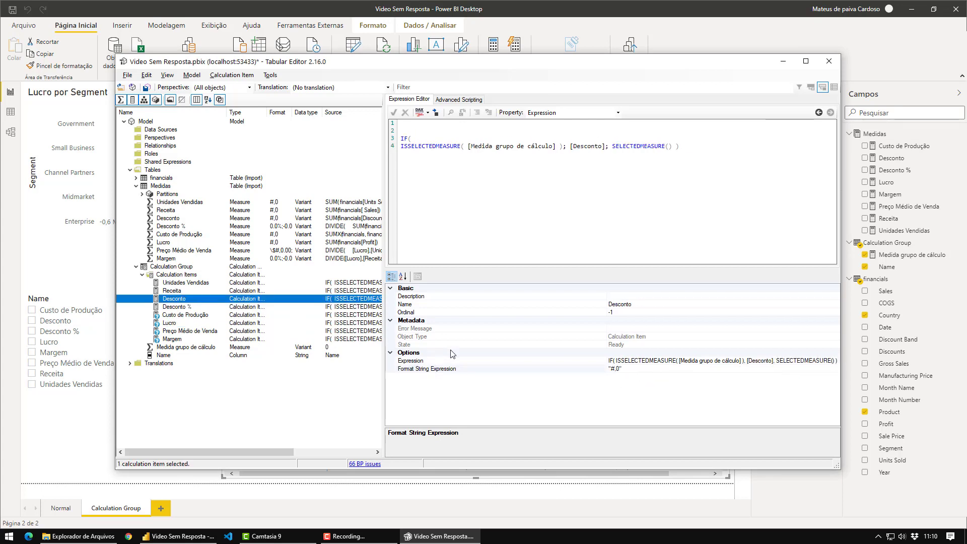
pyautogui.doubleClick(622, 371)
pyautogui.write('IF(')
pyautogui.hotkey('ctrl', 's')
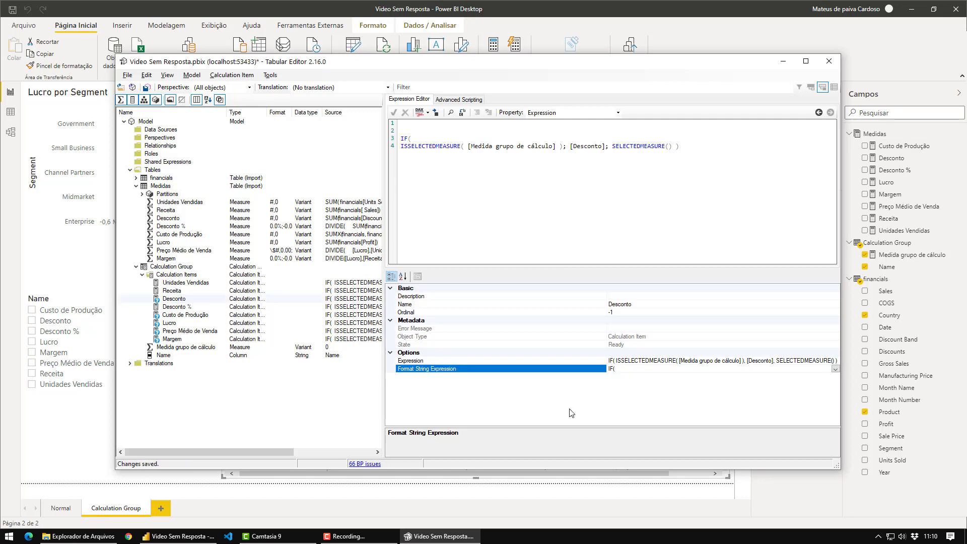
# Paste the same "#,0" format IF into the Format String Expression of Receita and Unidades Vendidas, and save.
pyautogui.click(175, 292)
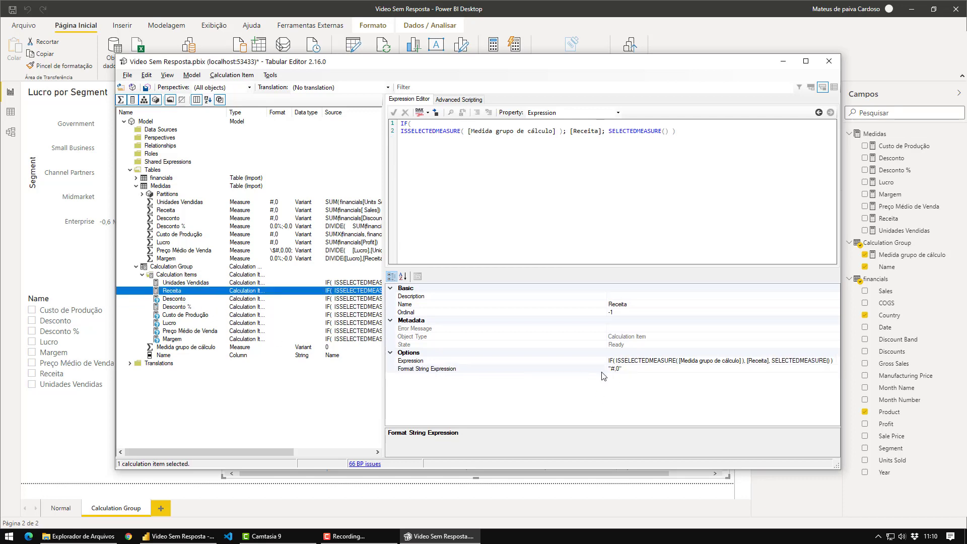
pyautogui.click(190, 282)
pyautogui.click(646, 368)
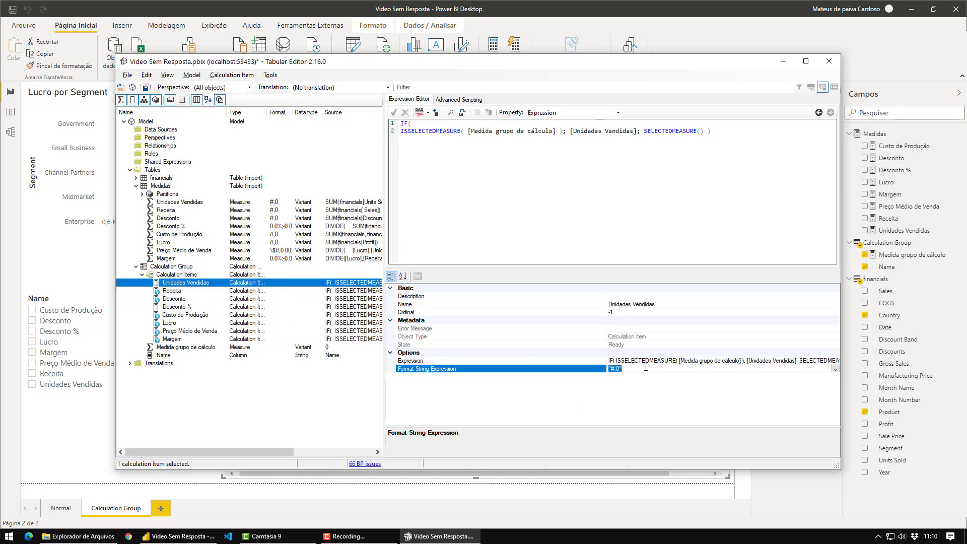
pyautogui.hotkey('ctrl', 'v')
pyautogui.hotkey('ctrl', 's')
# Copy the complete "0.0%;-0.0%;0.0%" format IF from Margem's Format String Expression.
pyautogui.click(172, 338)
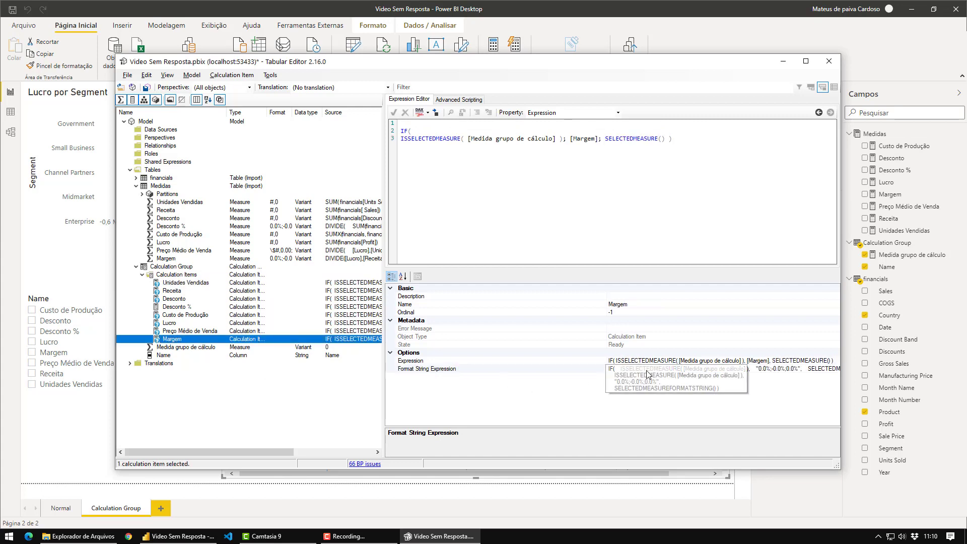
pyautogui.click(808, 369)
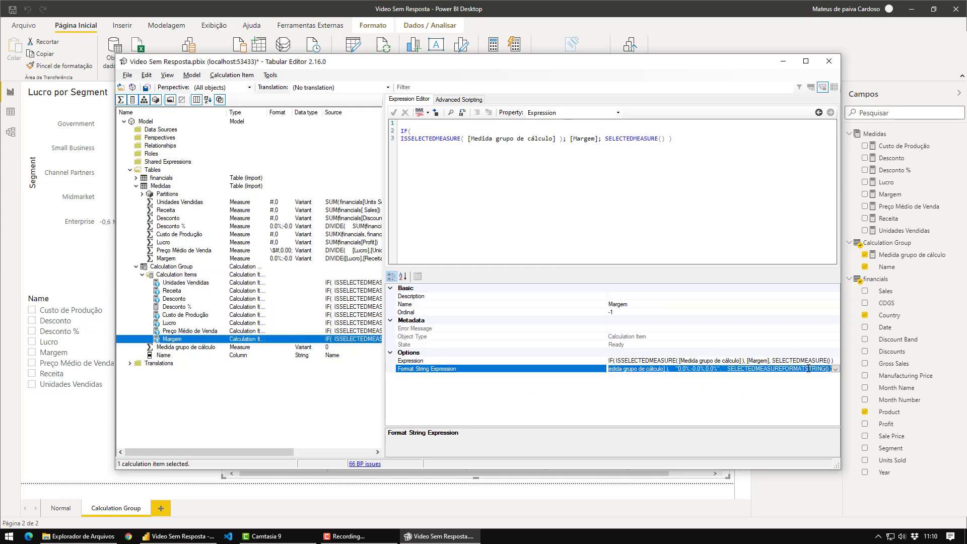
pyautogui.click(835, 369)
pyautogui.hotkey('ctrl', 'a')
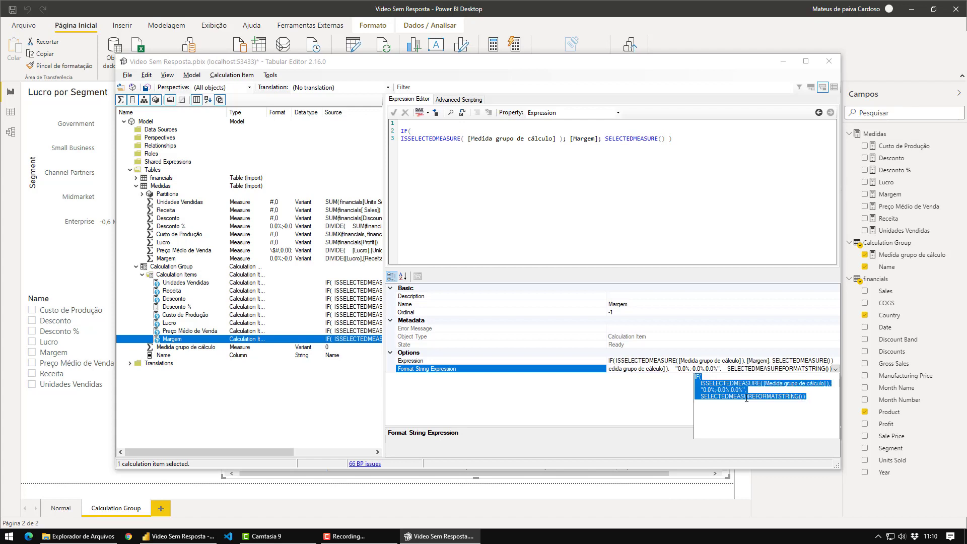
pyautogui.click(580, 404)
# Replace the Format String Expression of Desconto % with Margem's copied percentage format IF, and save the changes to the model.
pyautogui.click(180, 308)
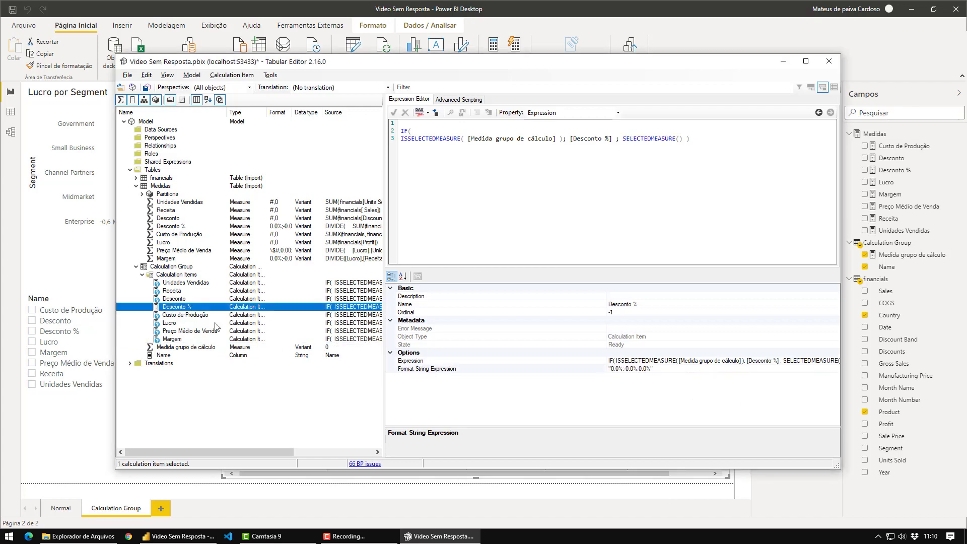
pyautogui.click(689, 371)
pyautogui.click(836, 370)
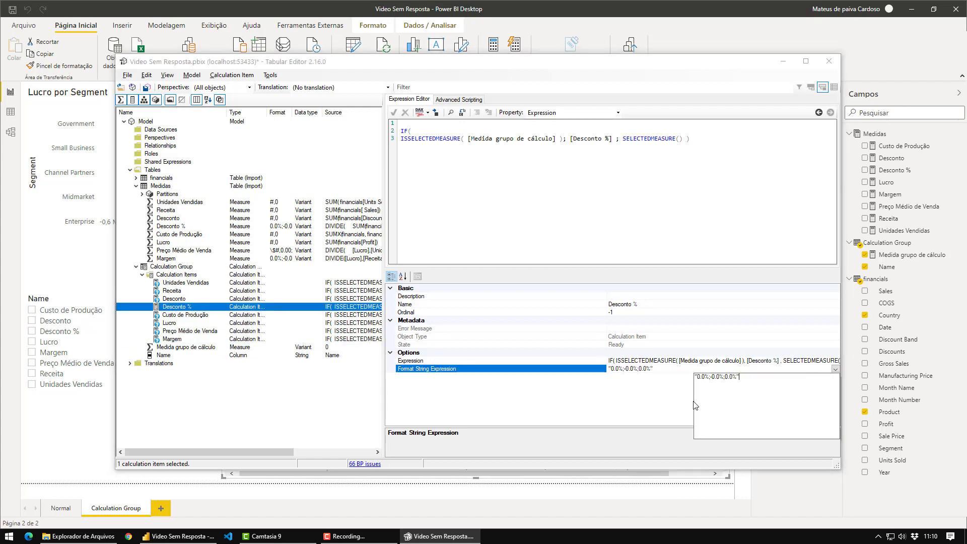
pyautogui.hotkey('ctrl', 'a')
pyautogui.hotkey('ctrl', 'v')
pyautogui.click(595, 401)
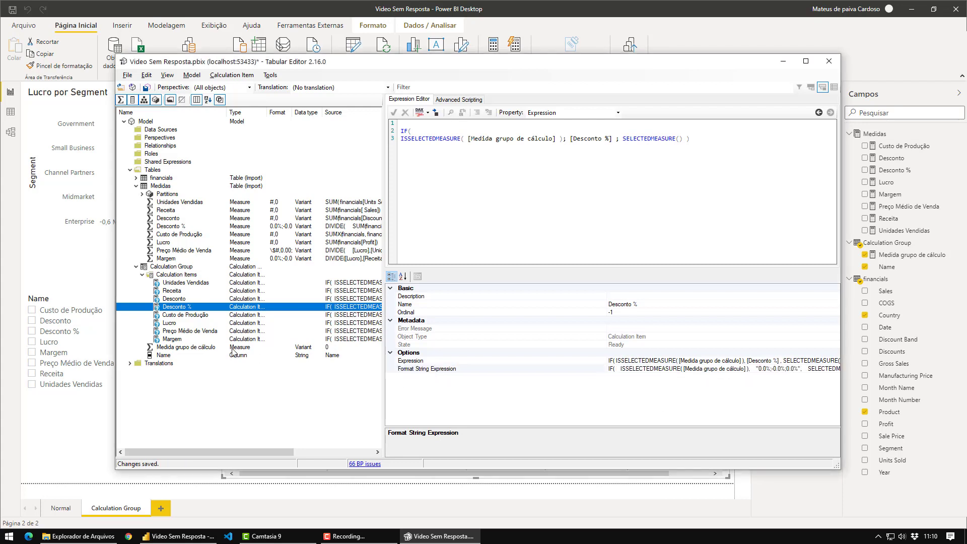
pyautogui.click(197, 332)
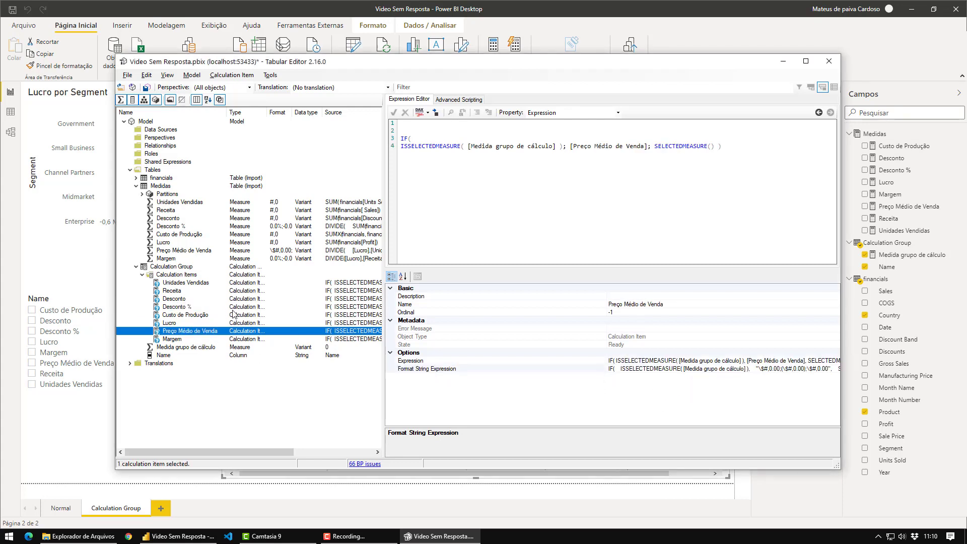
pyautogui.click(230, 292)
pyautogui.hotkey('ctrl', 's')
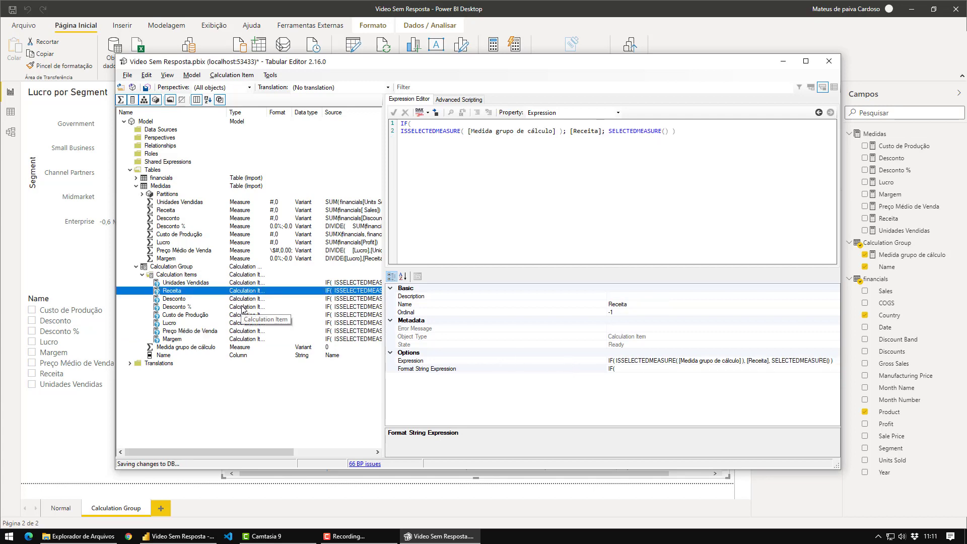
# Check the Format String Expression of Unidades Vendidas and Custo de Produção, and copy Lucro's complete "#,0" format IF.
pyautogui.click(174, 283)
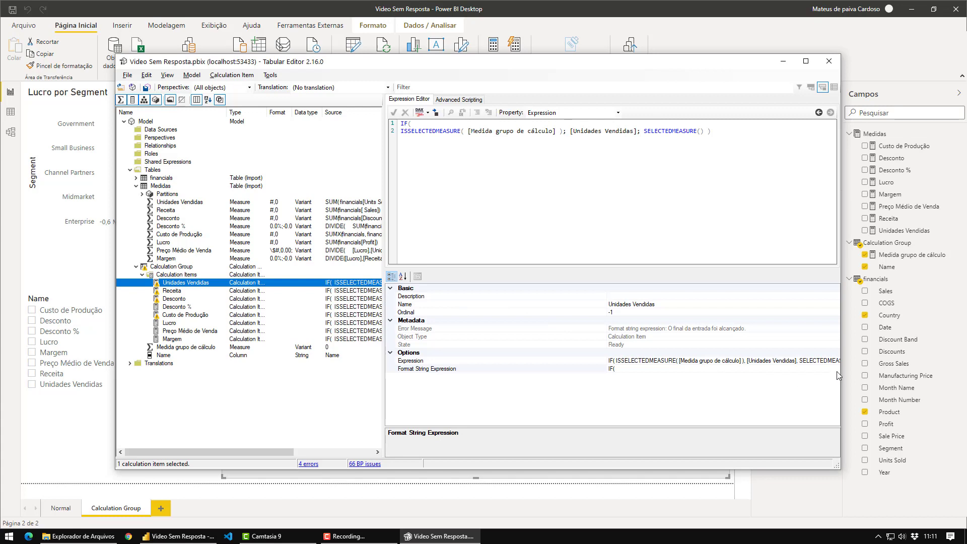
pyautogui.click(816, 369)
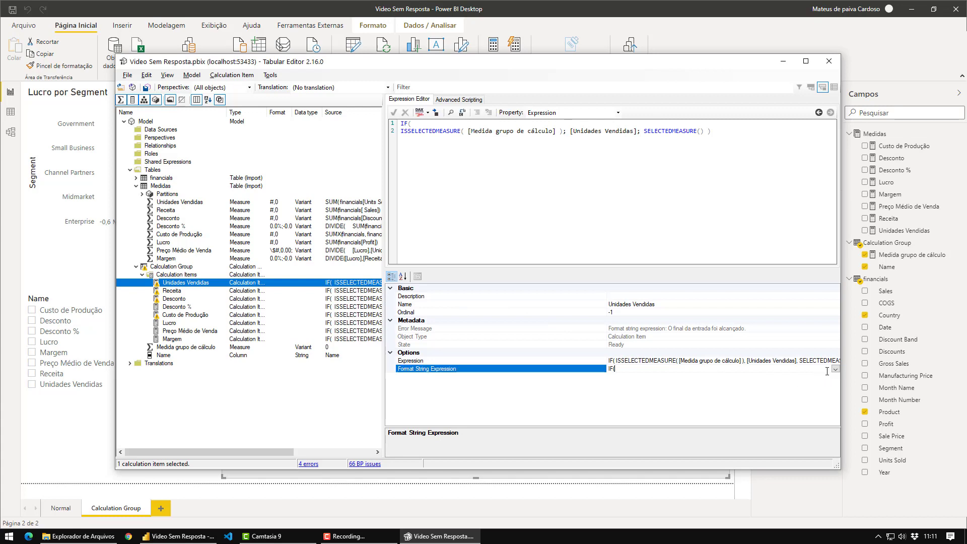
pyautogui.click(182, 316)
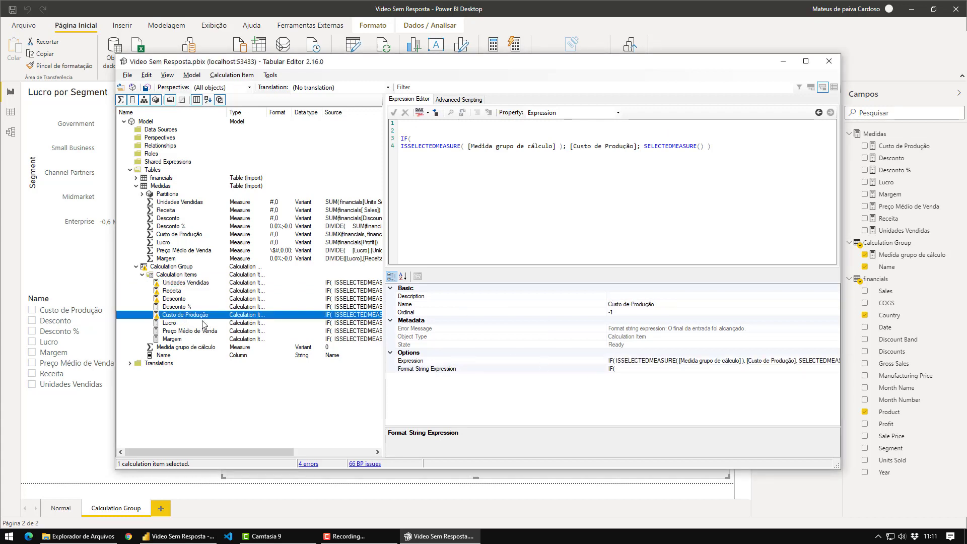
pyautogui.click(172, 323)
pyautogui.click(830, 369)
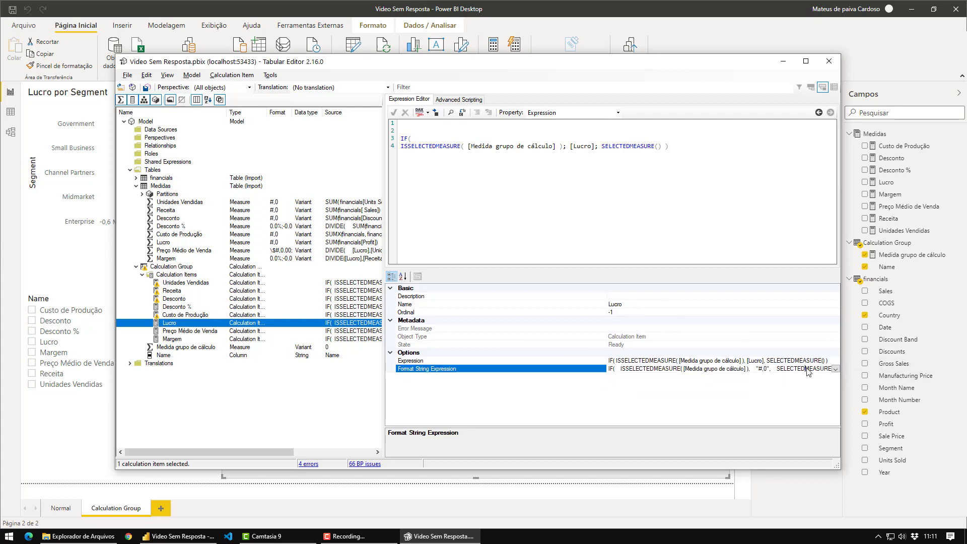
pyautogui.click(836, 371)
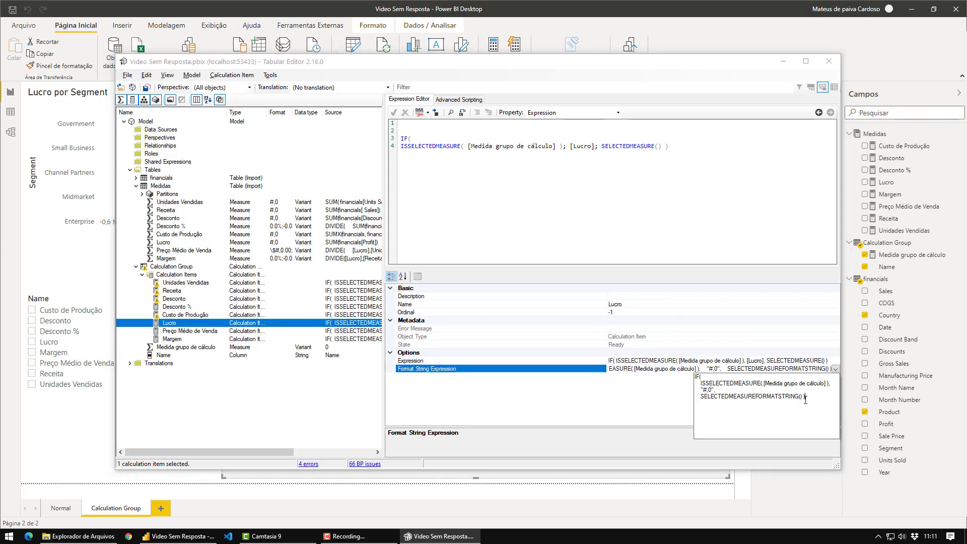
pyautogui.hotkey('ctrl', 'a')
pyautogui.hotkey('ctrl', 'c')
pyautogui.click(592, 398)
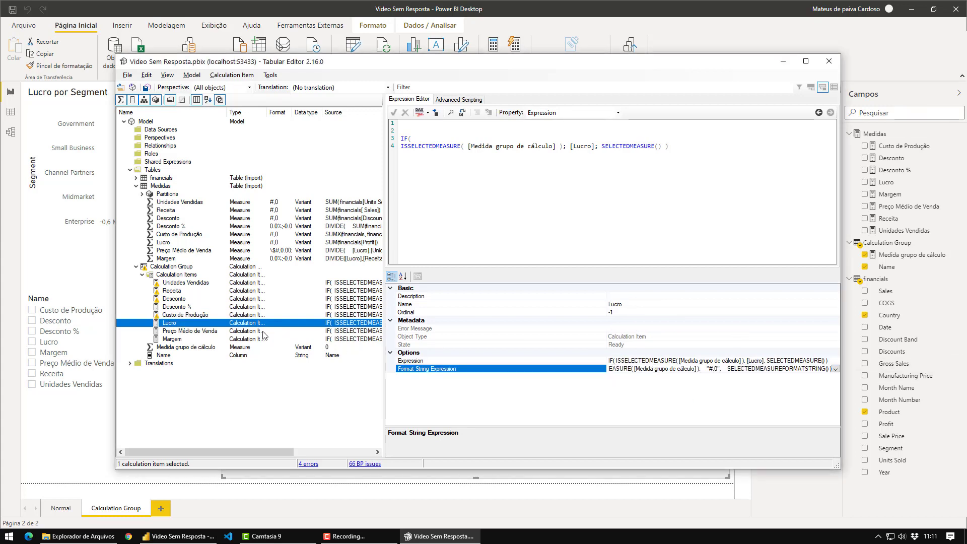
# Paste Lucro's full "#,0" format IF over the incomplete Format String Expression of Custo de Produção.
pyautogui.click(188, 316)
pyautogui.click(835, 372)
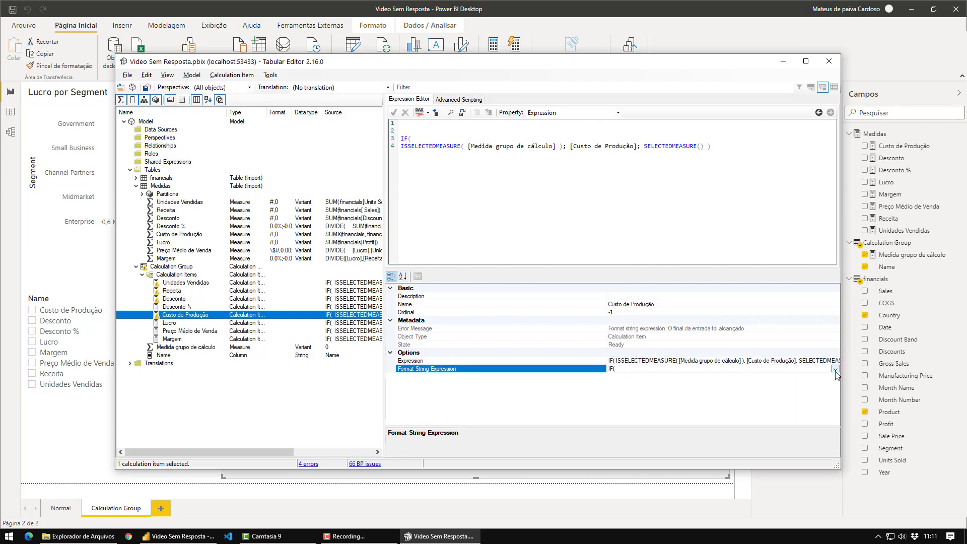
pyautogui.click(836, 371)
pyautogui.hotkey('ctrl', 'v')
pyautogui.click(596, 400)
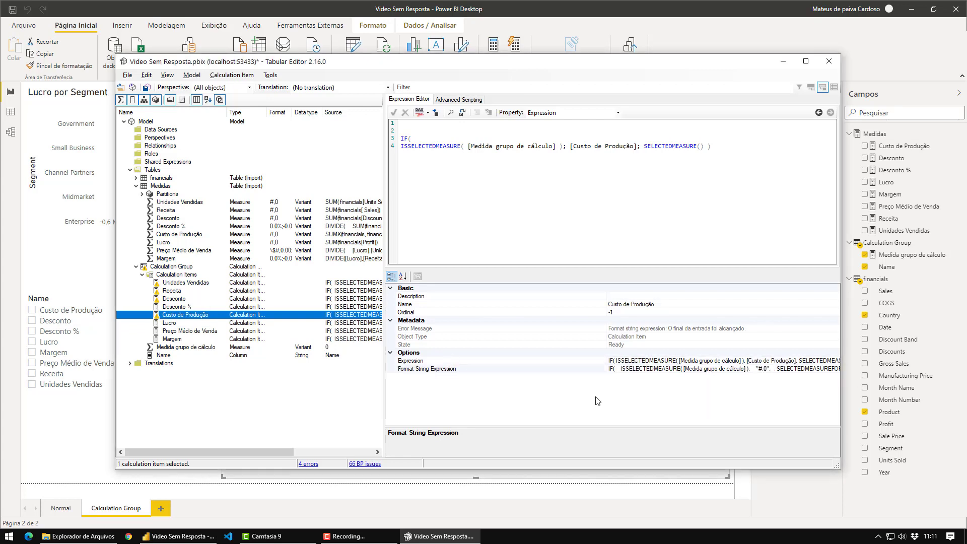
# Replace Desconto's incomplete Format String Expression with the copied "#,0" format IF.
pyautogui.click(204, 300)
pyautogui.click(835, 363)
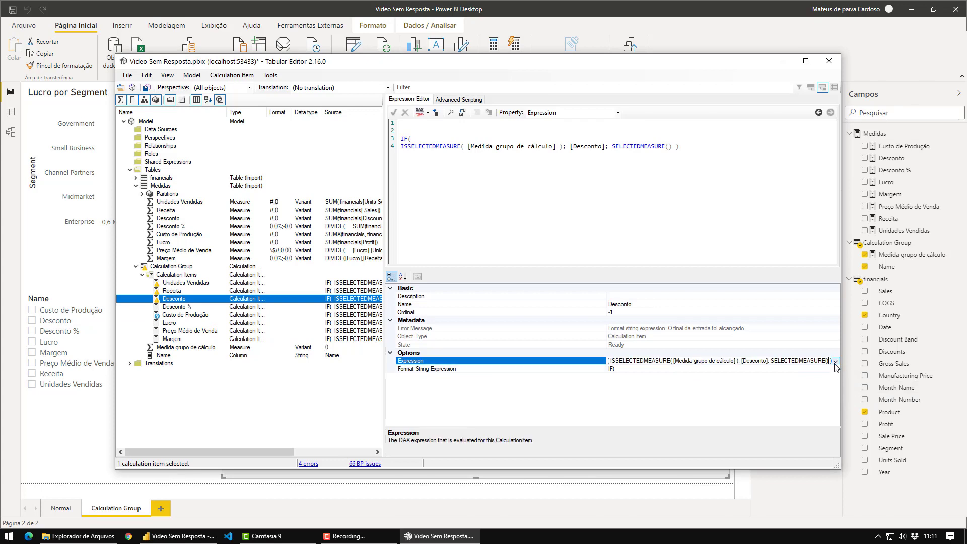
pyautogui.click(838, 371)
pyautogui.click(838, 371)
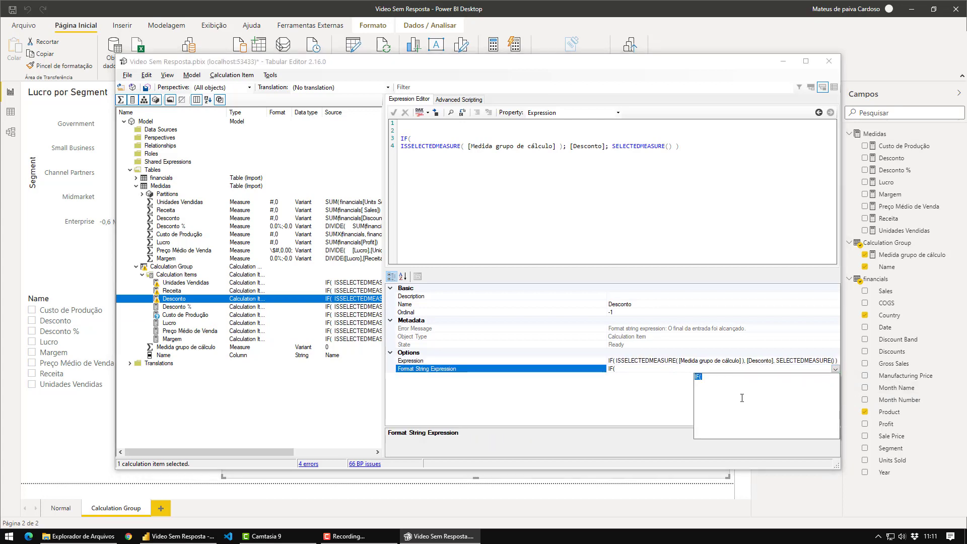
pyautogui.hotkey('ctrl', 'v')
pyautogui.hotkey('ctrl', 's')
# Replace Receita's incomplete Format String Expression with the copied "#,0" format IF.
pyautogui.click(174, 291)
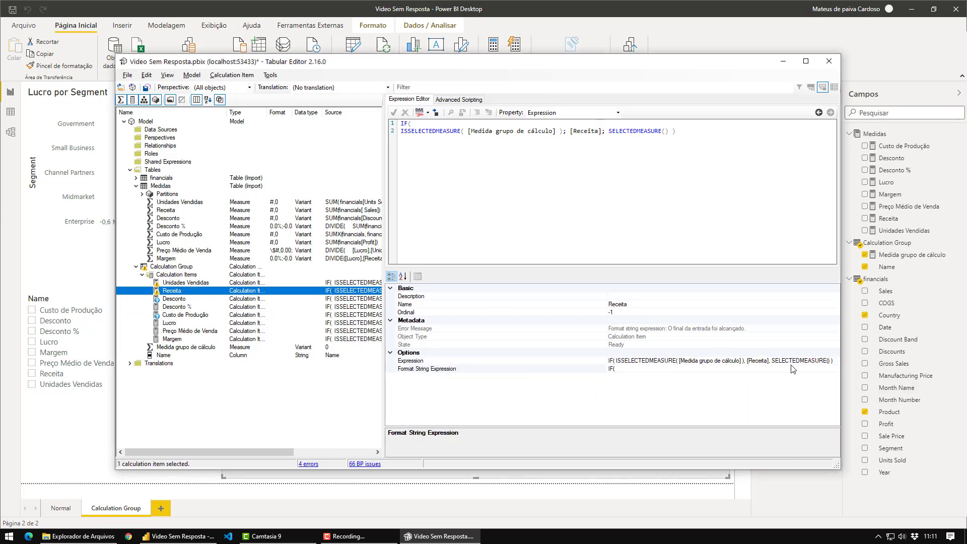
pyautogui.click(823, 371)
pyautogui.click(835, 369)
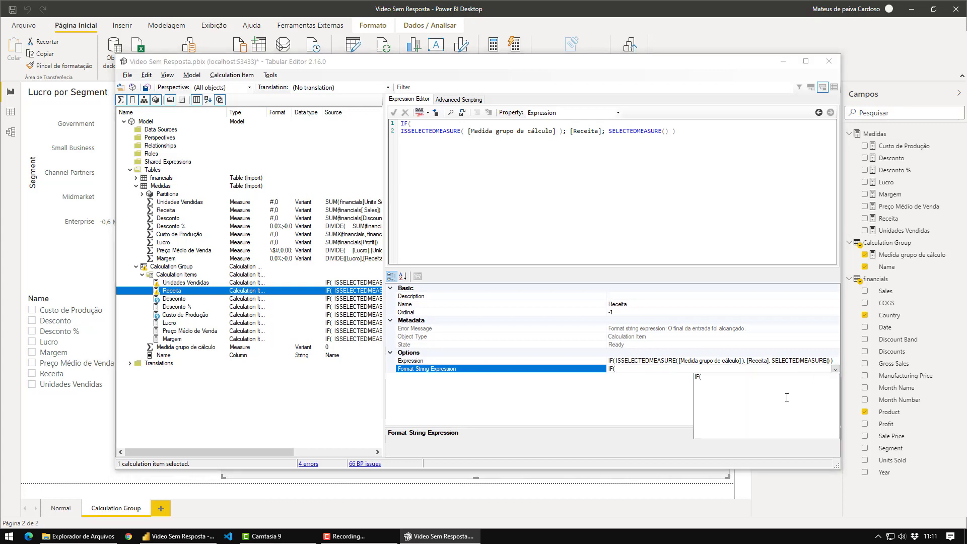
pyautogui.hotkey('ctrl', 'a')
pyautogui.hotkey('ctrl', 'v')
pyautogui.hotkey('ctrl', 's')
# Paste the copied "#,0" format IF into the Format String Expression of Unidades Vendidas and save the model changes.
pyautogui.click(224, 283)
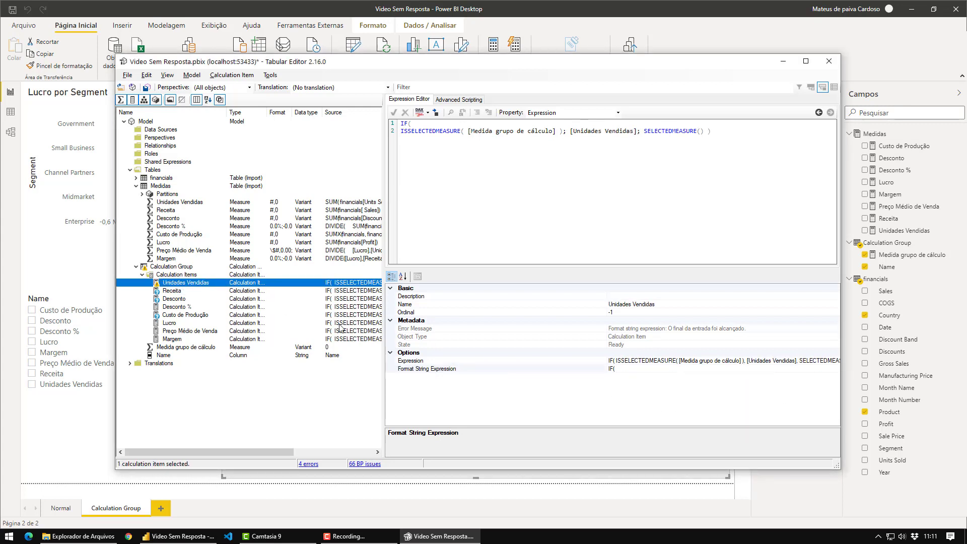
pyautogui.click(818, 369)
pyautogui.click(834, 369)
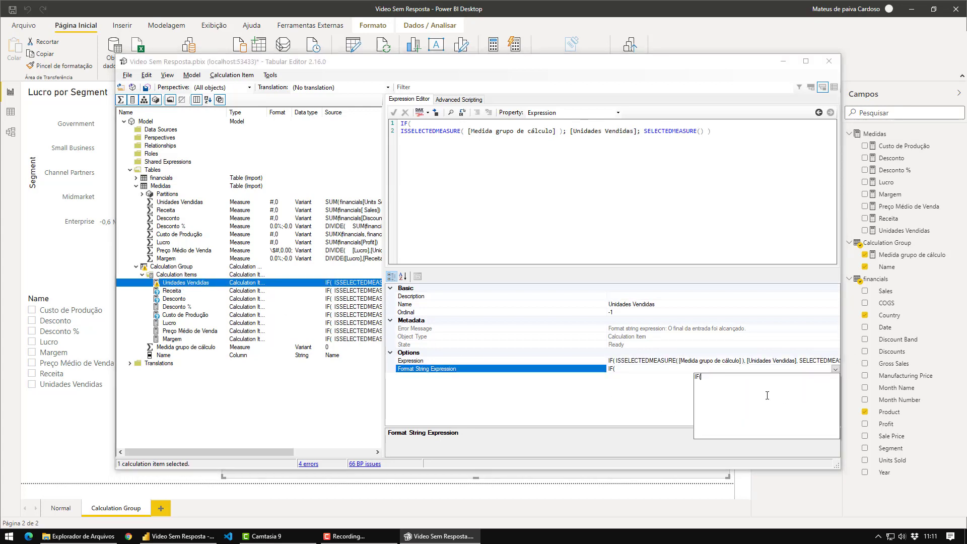
pyautogui.hotkey('ctrl', 'v')
pyautogui.hotkey('ctrl', 's')
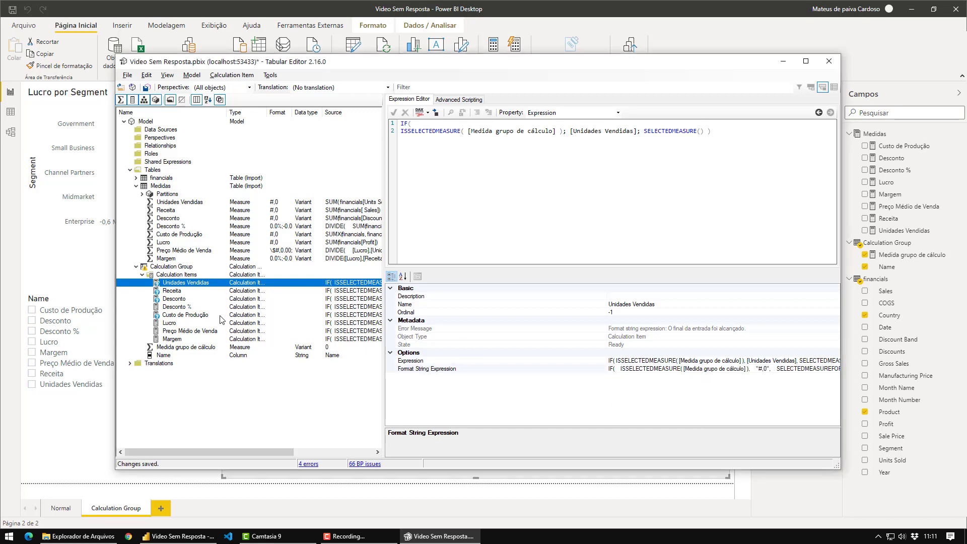
pyautogui.click(220, 315)
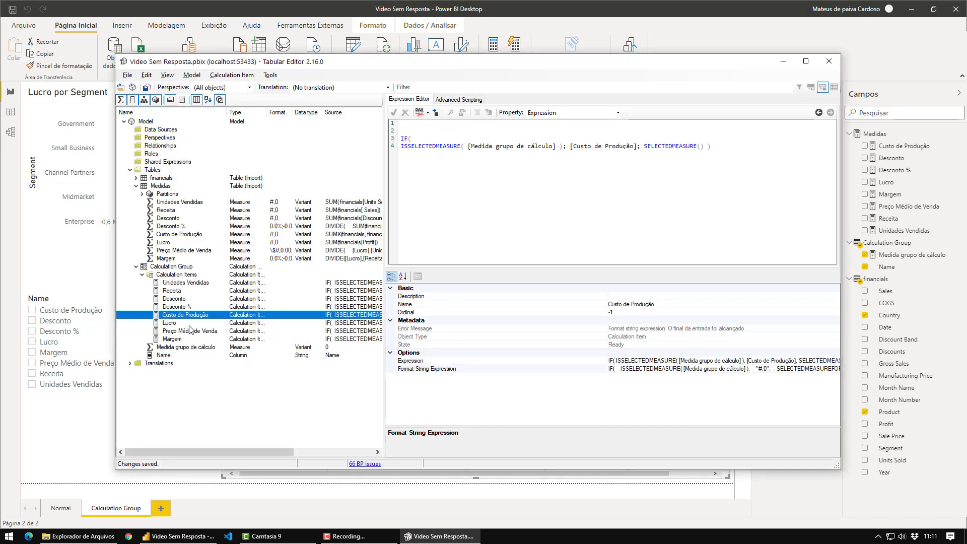
# Switch to Power BI Desktop, cross-filter by Canada Amarilla's Desconto %, and toggle Custo de Produção on and off in the Name slicer.
pyautogui.hotkey('alt', 'Tab')
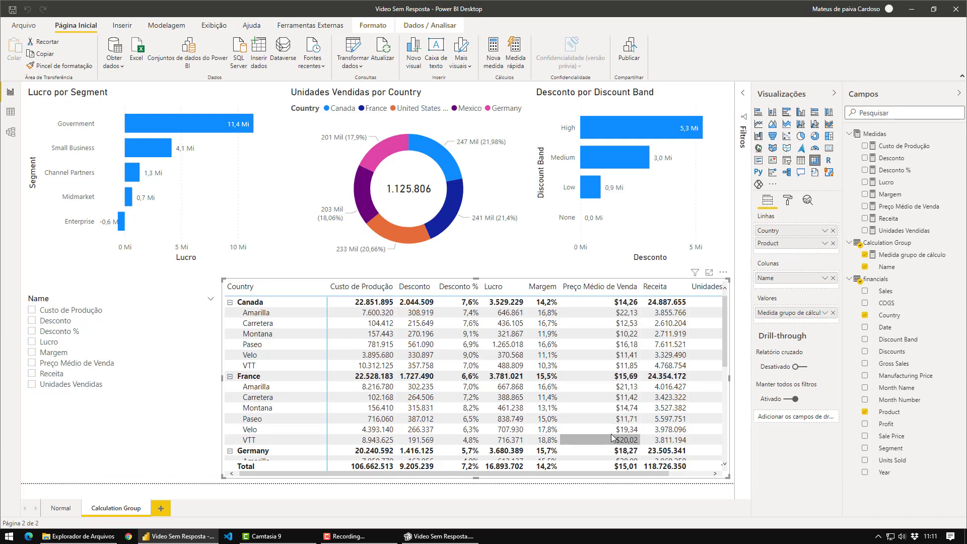
pyautogui.click(470, 316)
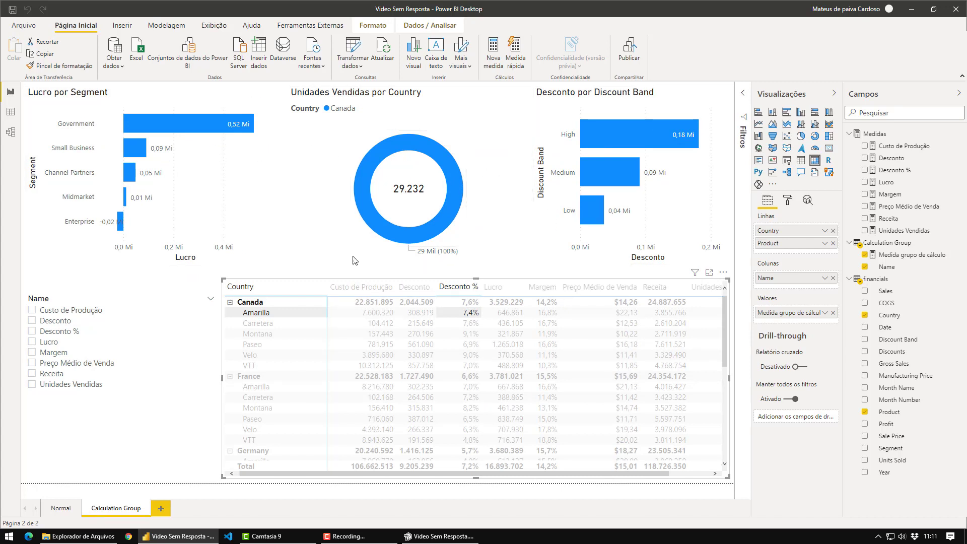
pyautogui.click(162, 310)
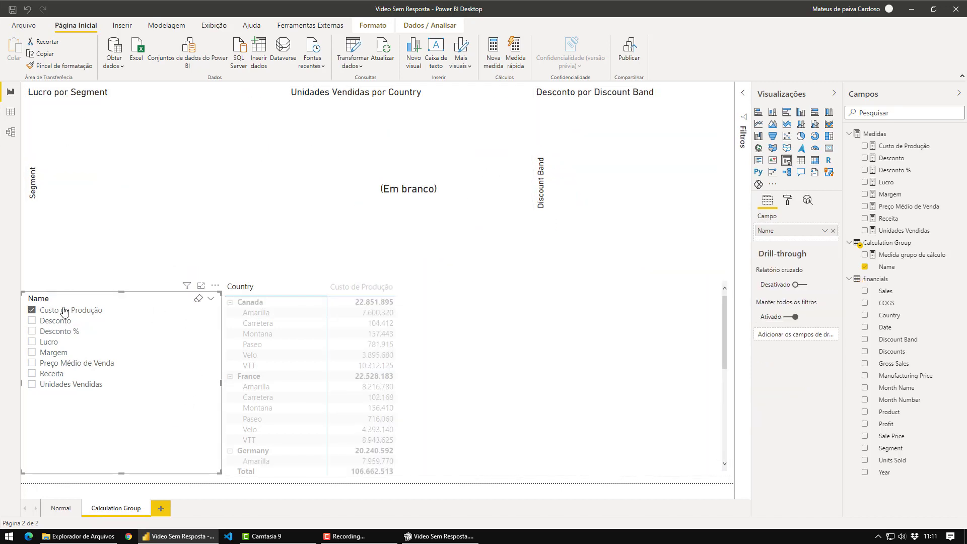
pyautogui.click(89, 308)
# Replace Unidades Vendidas with the Desconto % measure in the card at the donut chart's centre.
pyautogui.click(396, 201)
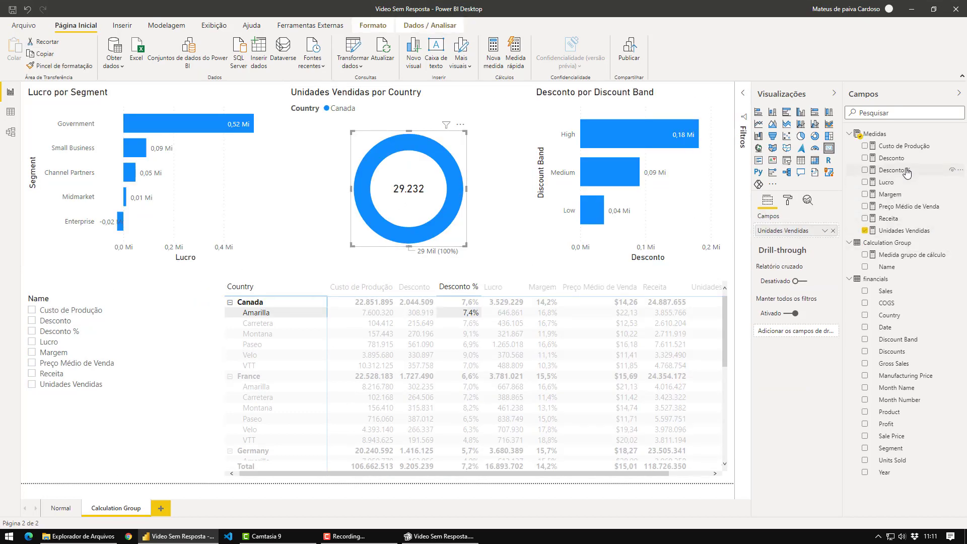
pyautogui.moveTo(906, 173); pyautogui.dragTo(805, 233)
pyautogui.click(157, 482)
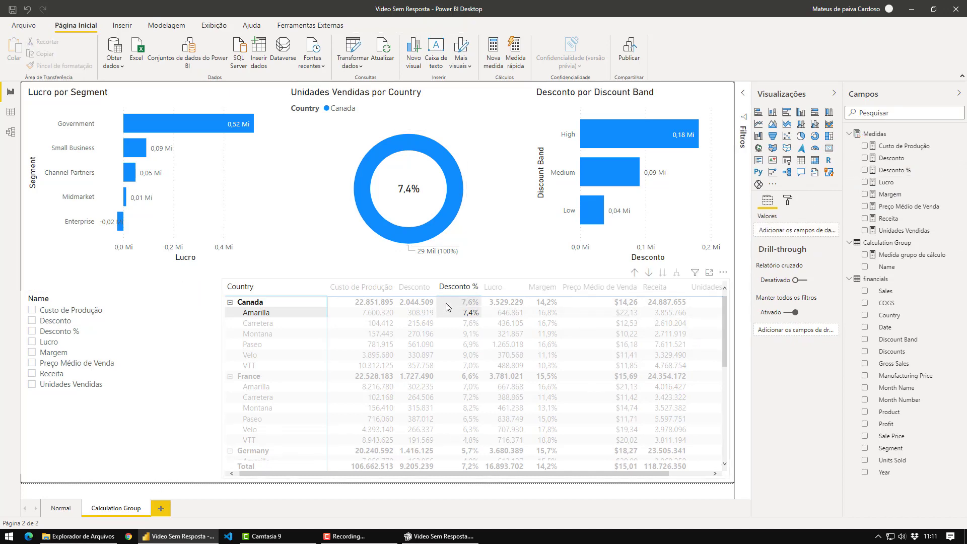
# Cross-filter the report from different Canada cells in the matrix, such as Amarilla's Lucro and Paseo's Preço Médio de Venda, and examine the visuals' number formats.
pyautogui.click(460, 313)
pyautogui.click(461, 314)
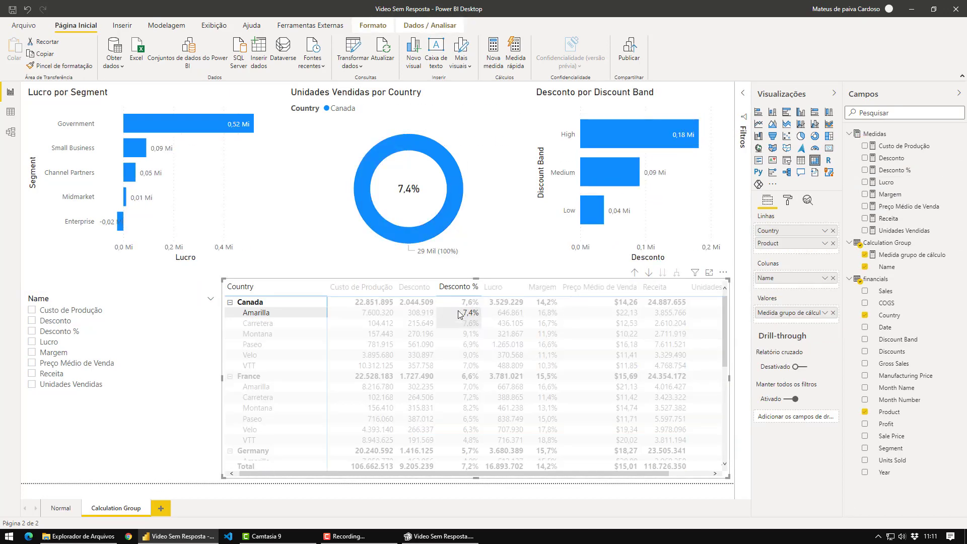
pyautogui.click(457, 313)
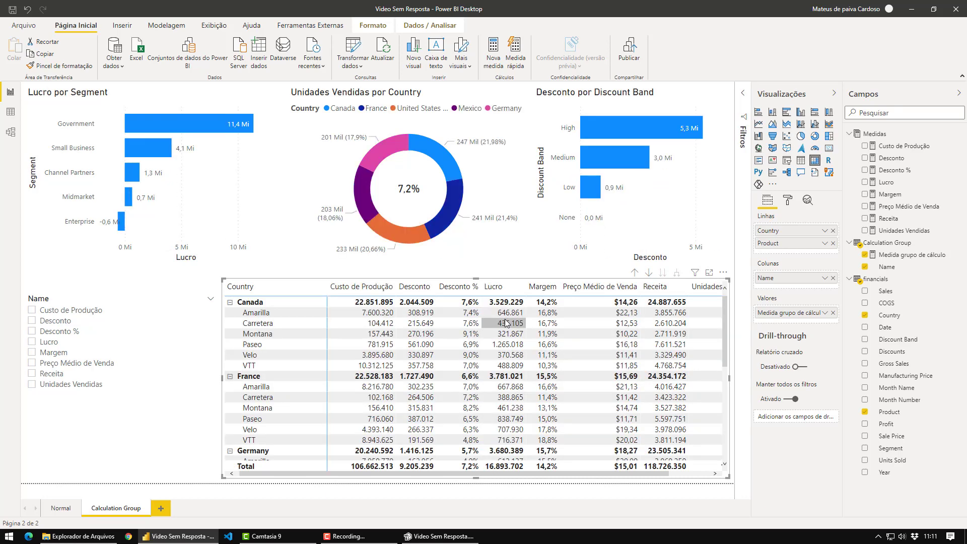
pyautogui.click(506, 314)
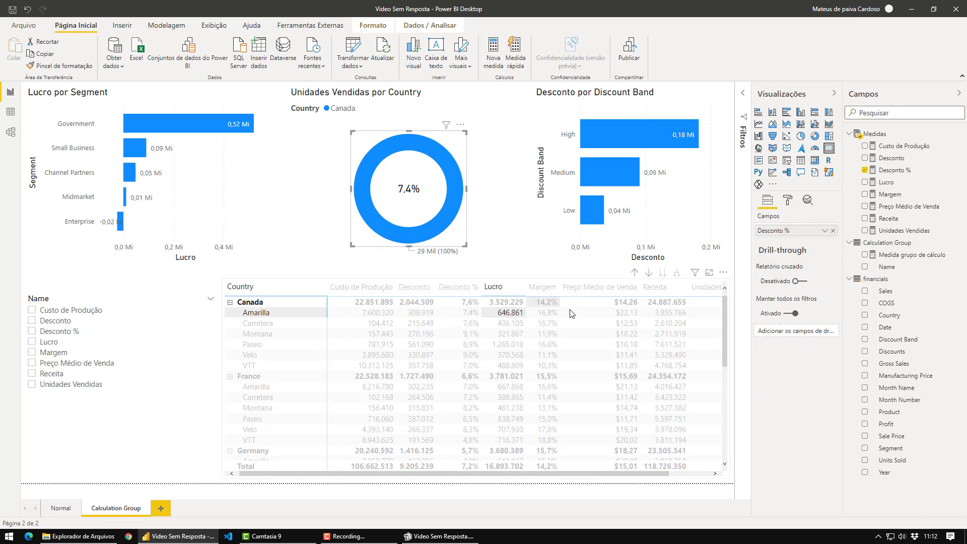
pyautogui.click(516, 313)
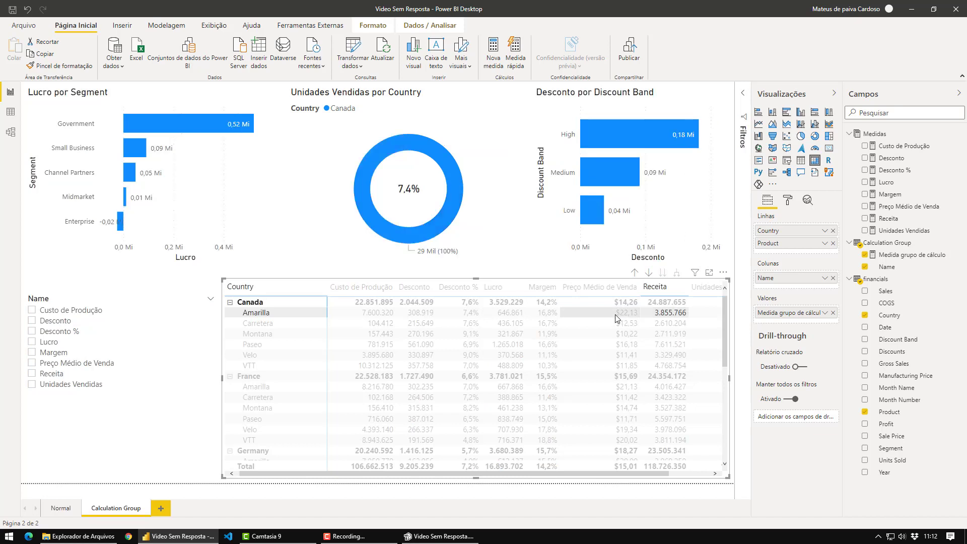
pyautogui.click(615, 314)
pyautogui.click(626, 347)
pyautogui.click(445, 346)
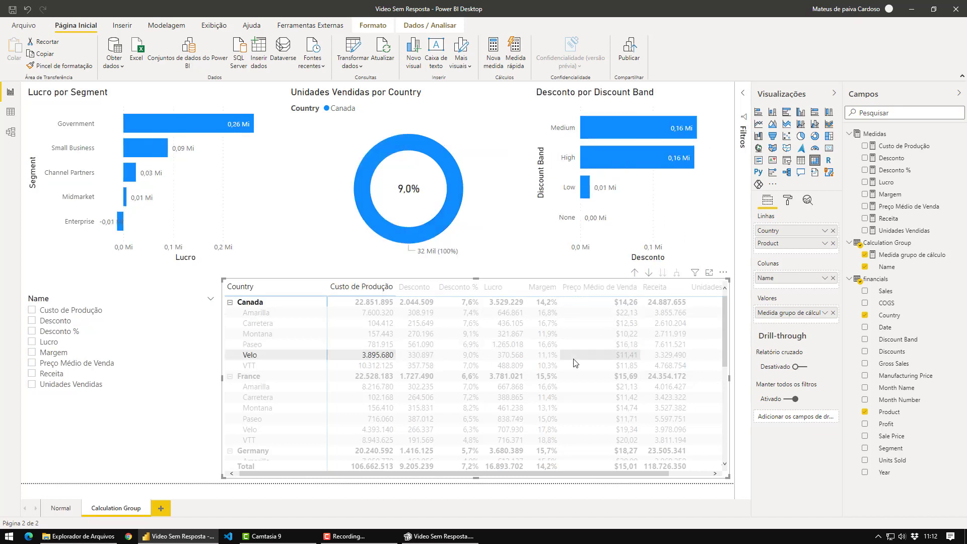
pyautogui.click(626, 345)
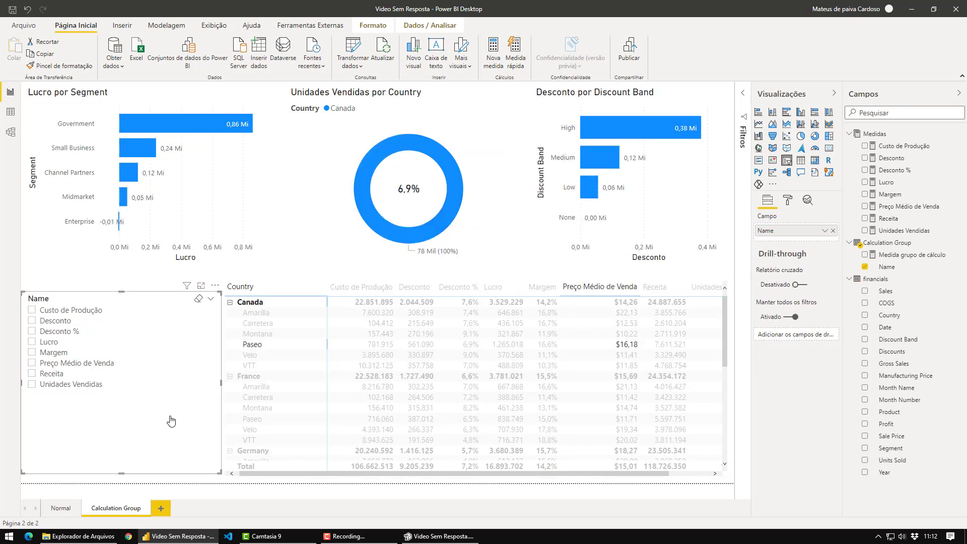
# Delete the card at the donut's centre, the Desconto por Discount Band chart, the donut chart and the Lucro por Segment chart.
pyautogui.click(201, 479)
pyautogui.click(666, 138)
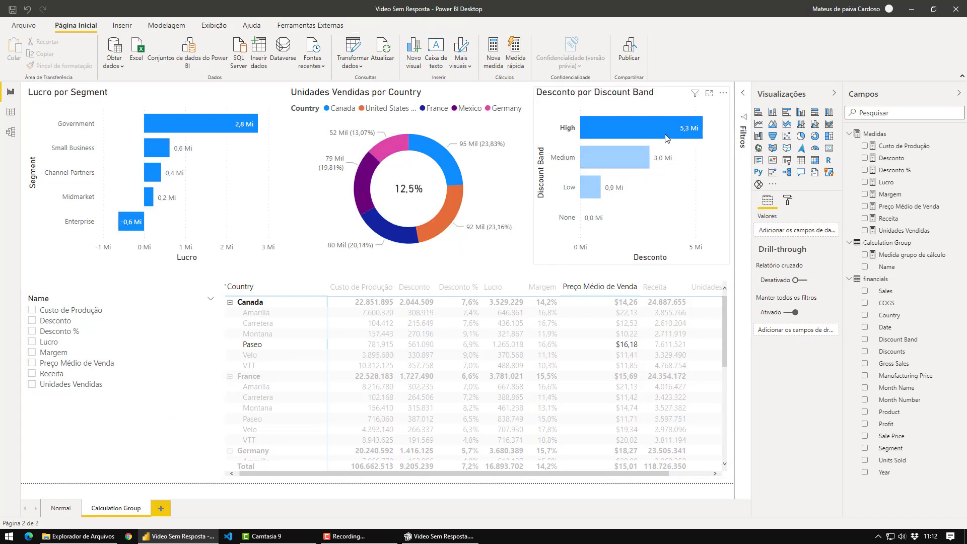
pyautogui.click(425, 164)
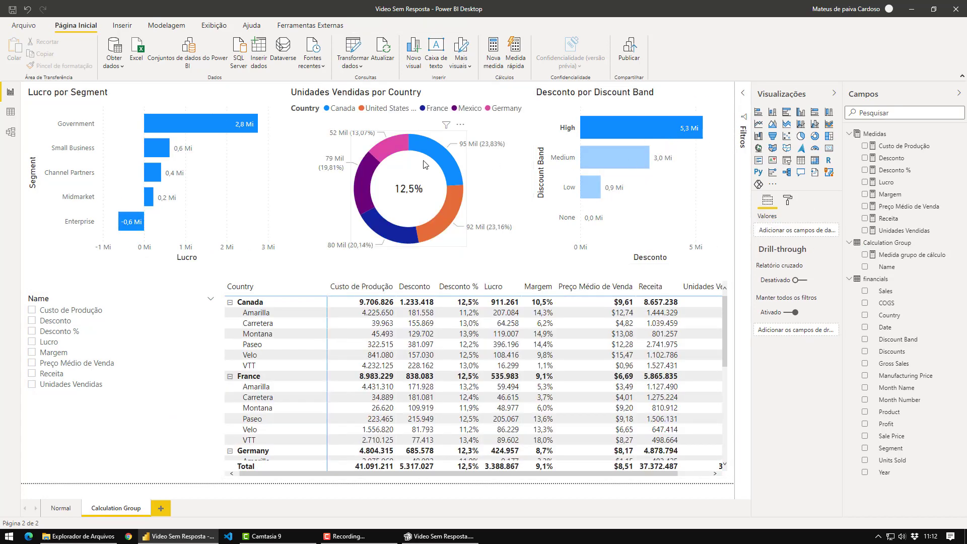
pyautogui.press('Delete')
pyautogui.click(634, 131)
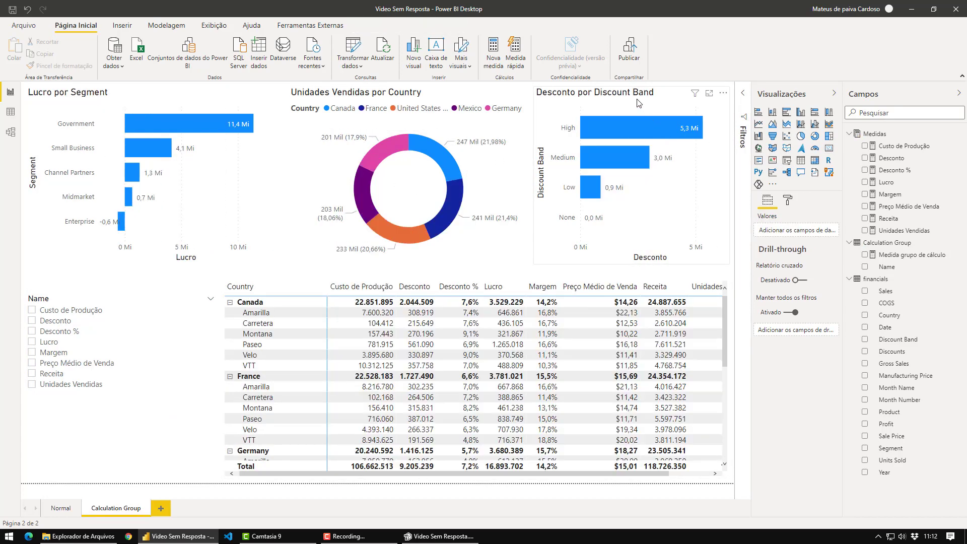
pyautogui.click(638, 96)
pyautogui.press('Delete')
pyautogui.click(386, 95)
pyautogui.press('Delete')
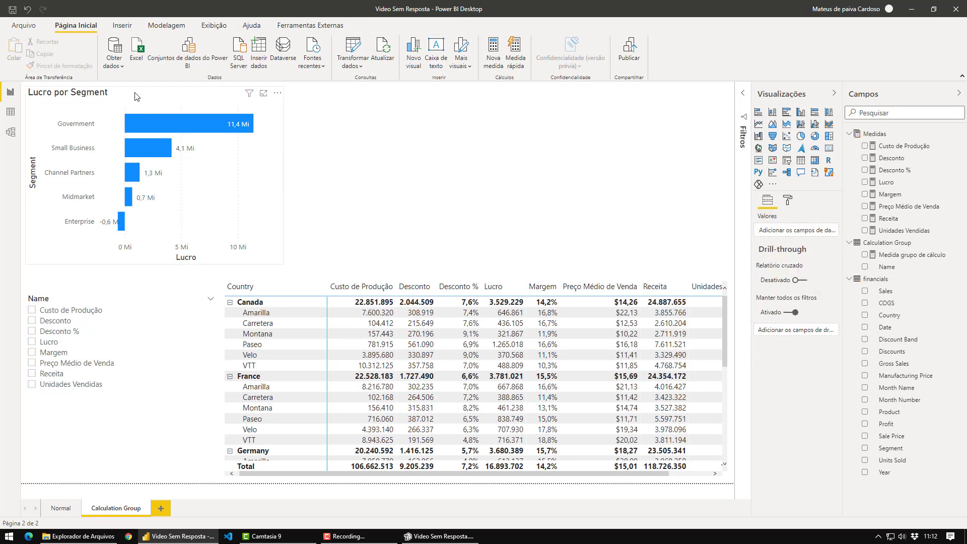
pyautogui.click(132, 107)
pyautogui.press('Delete')
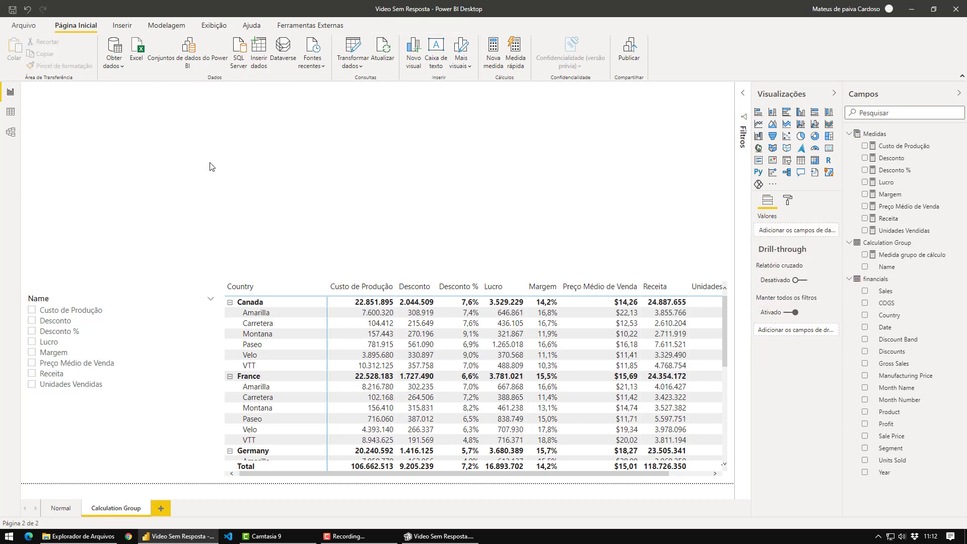
# Narrow the Name slicer slightly from both its left and right edges.
pyautogui.click(100, 303)
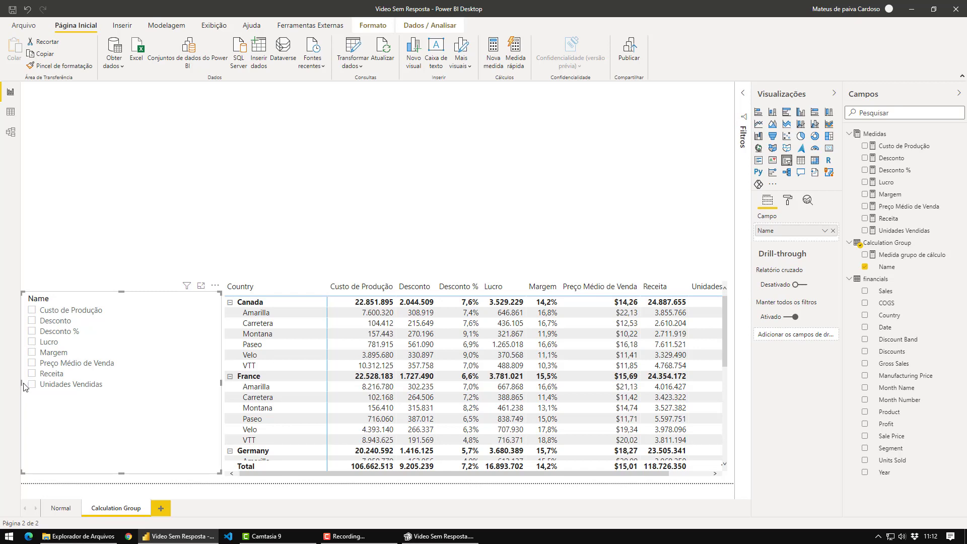
pyautogui.moveTo(23, 385); pyautogui.dragTo(29, 385)
pyautogui.moveTo(220, 384); pyautogui.dragTo(217, 384)
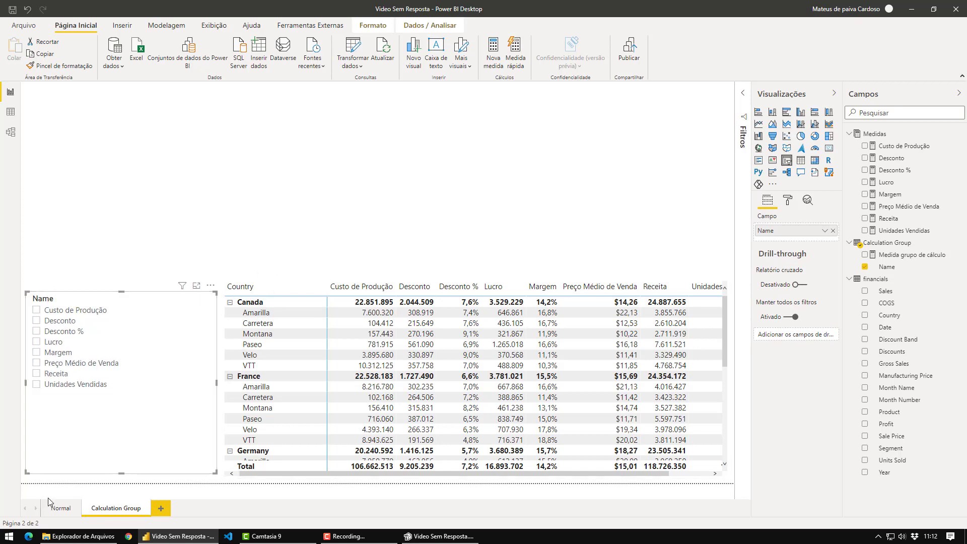
# Copy the conditionally formatted matrix from the Normal page and paste it into the Calculation Group page.
pyautogui.click(57, 509)
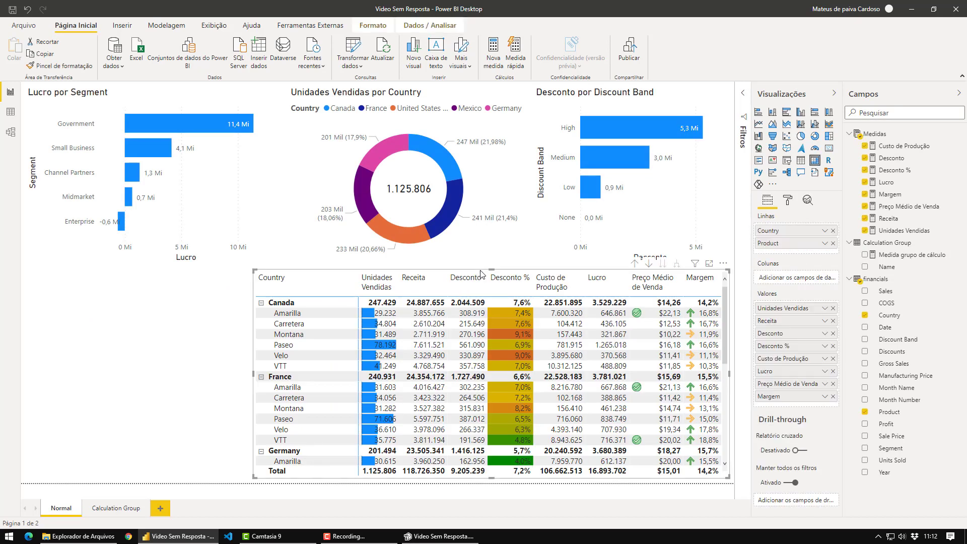
pyautogui.click(101, 510)
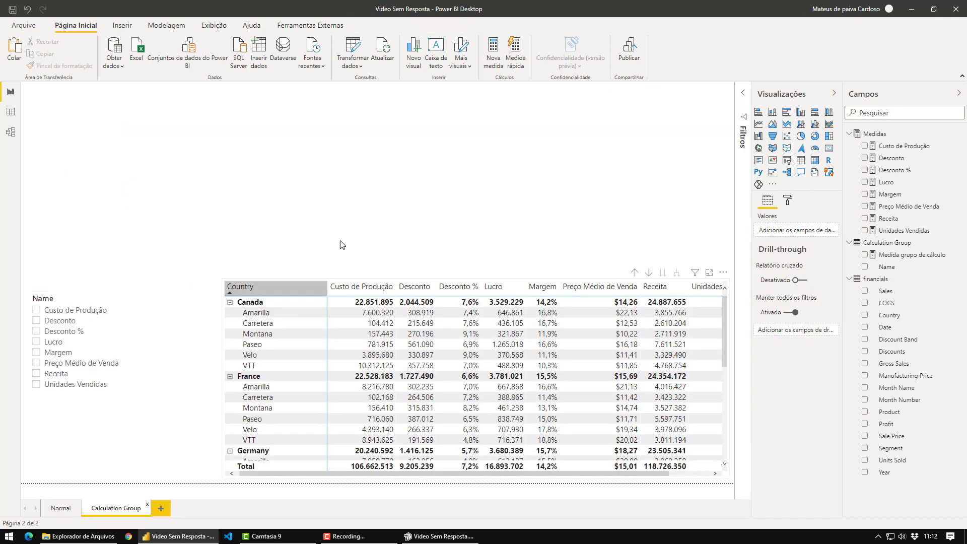
pyautogui.hotkey('ctrl', 'v')
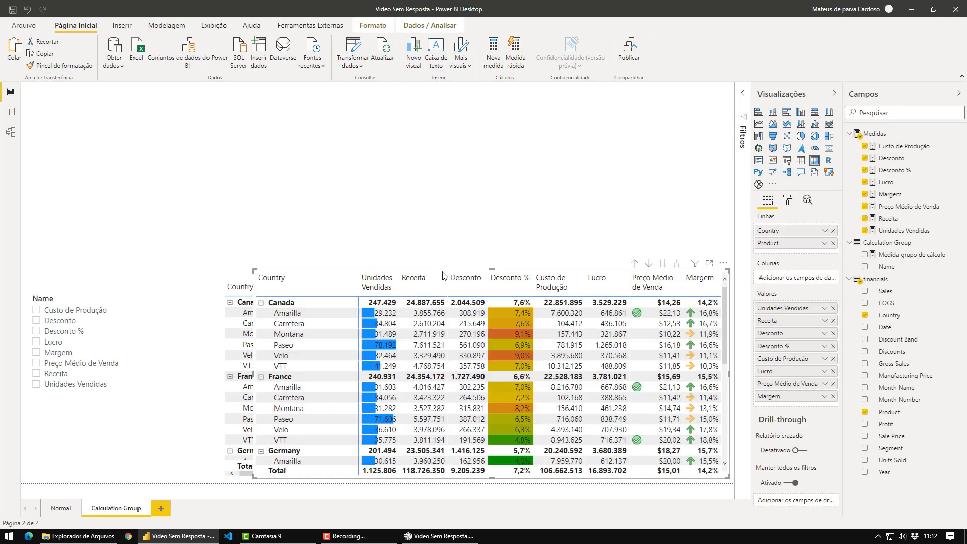
# Place the pasted matrix above the calculation group matrix, shorten it to end above that matrix, and widen it to match.
pyautogui.moveTo(442, 268); pyautogui.dragTo(442, 90)
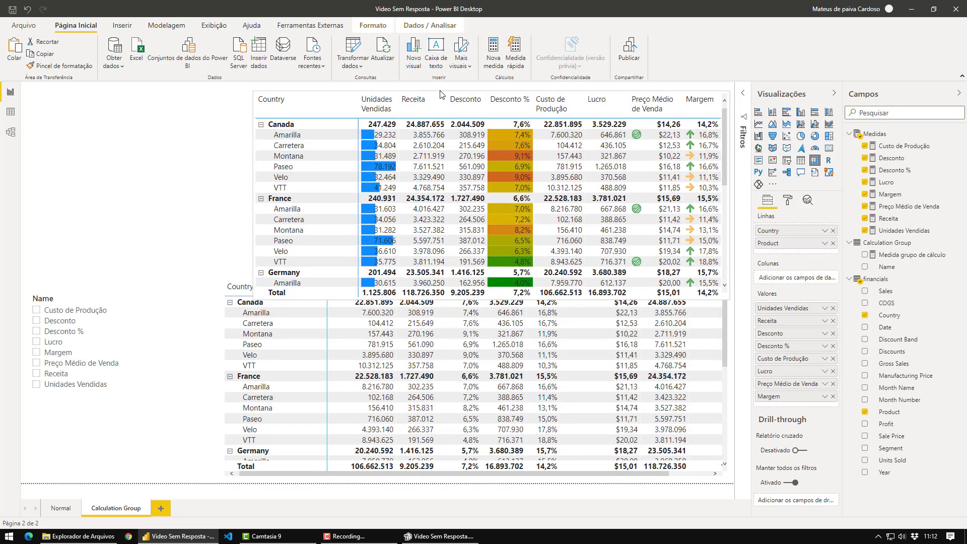
pyautogui.moveTo(491, 299); pyautogui.dragTo(491, 268)
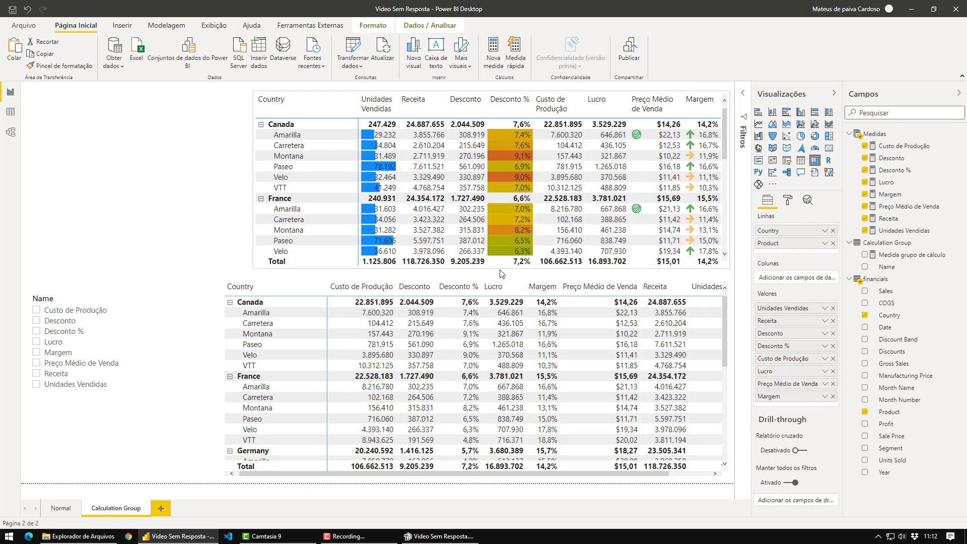
pyautogui.moveTo(254, 180); pyautogui.dragTo(217, 184)
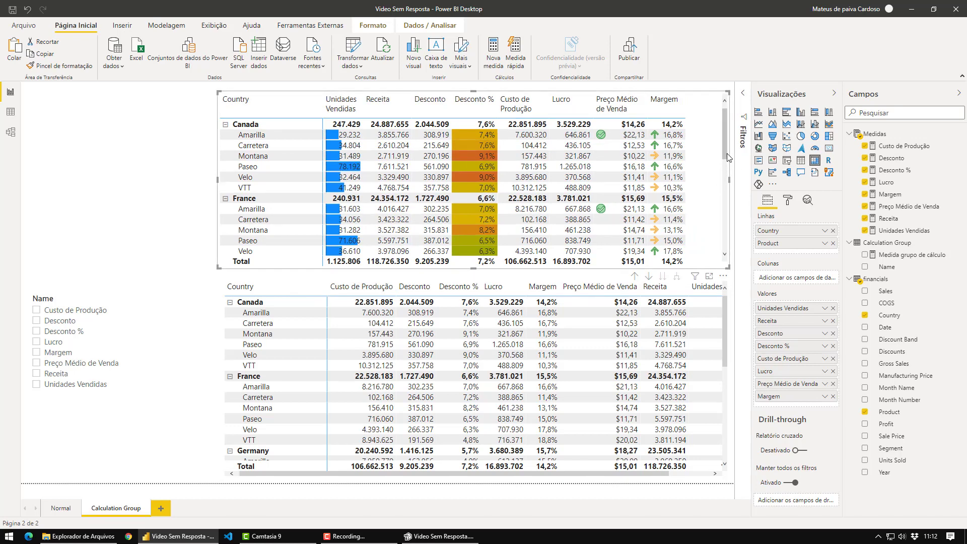
pyautogui.click(136, 186)
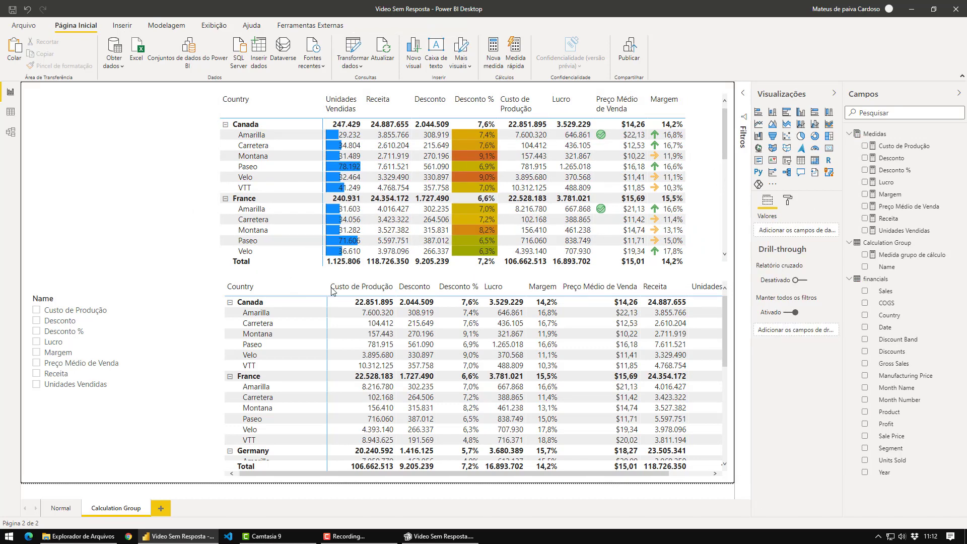
# Adjust the calculation group matrix's column widths so every column from Custo de Produção to Unidades Vendidas fits without horizontal scrolling.
pyautogui.moveTo(395, 287); pyautogui.dragTo(379, 290)
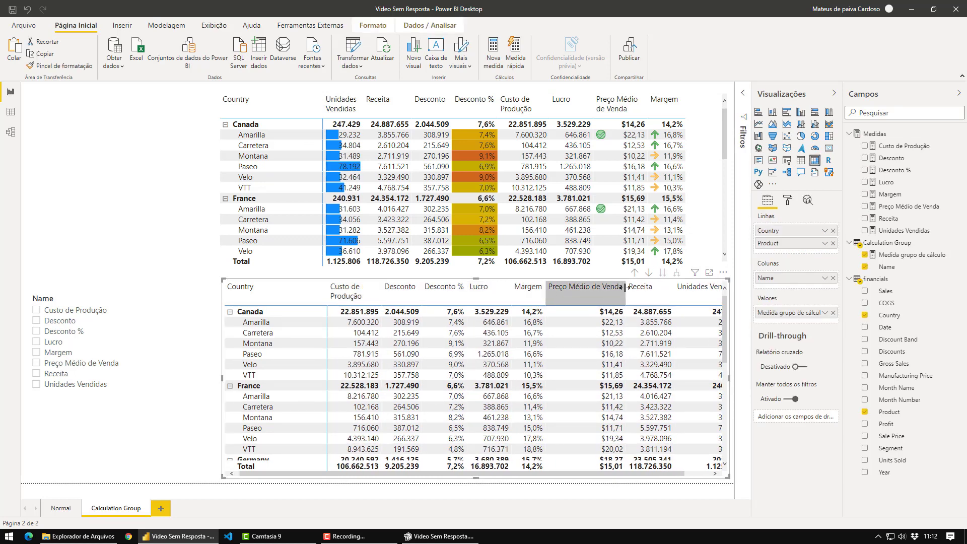
pyautogui.moveTo(626, 288)
pyautogui.mouseDown()
pyautogui.moveTo(599, 289)
pyautogui.moveTo(637, 290)
pyautogui.mouseUp()
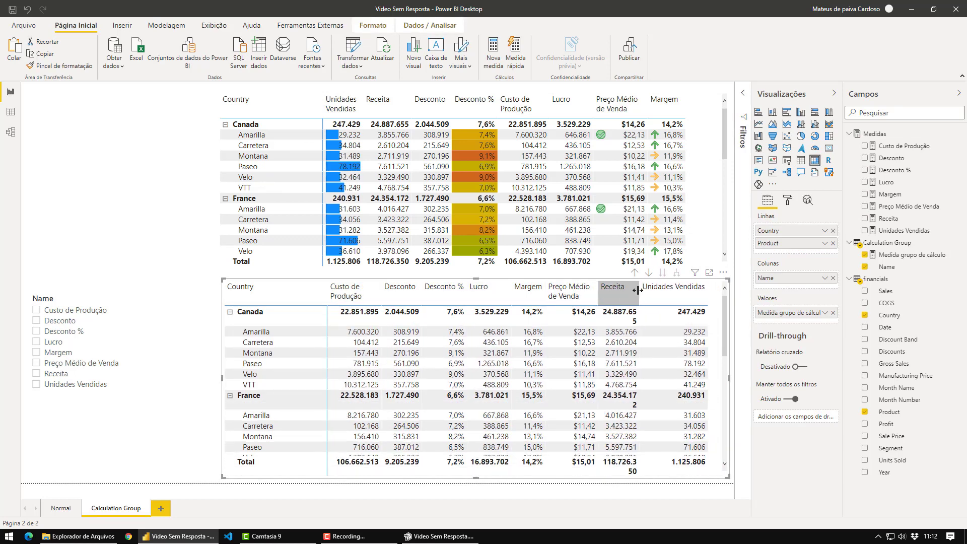
pyautogui.doubleClick(637, 290)
pyautogui.moveTo(713, 290); pyautogui.dragTo(689, 289)
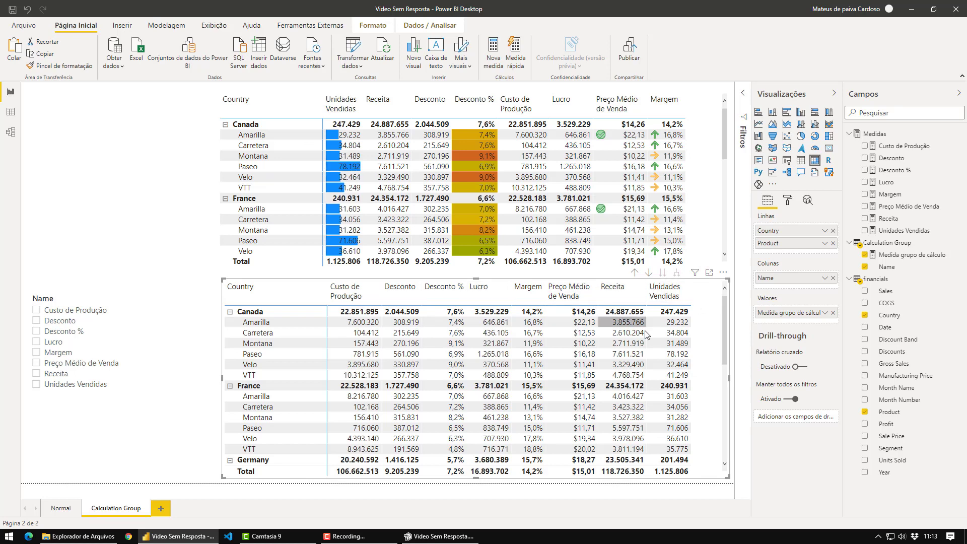
# Switch to Tabular Editor and examine the Ordinal property of the Custo de Produção calculation item.
pyautogui.click(441, 538)
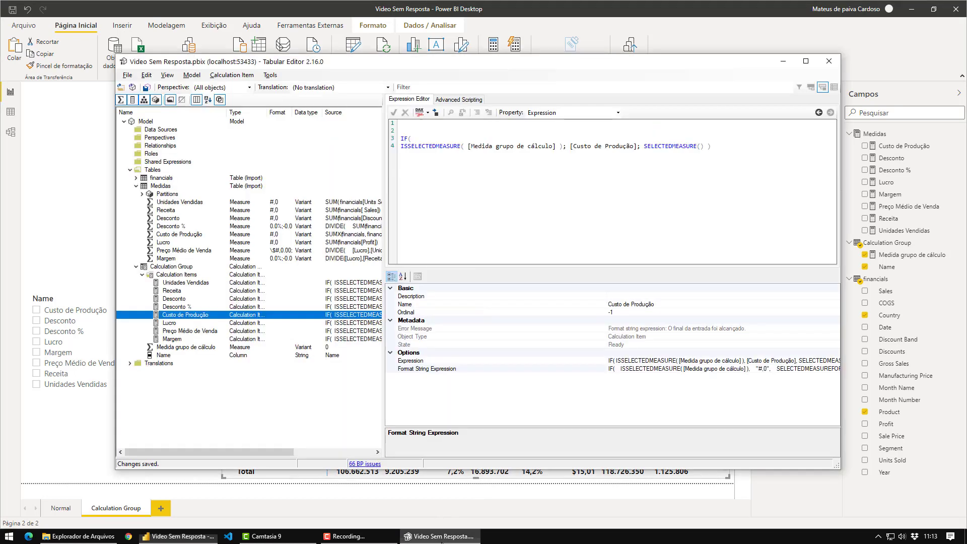
pyautogui.click(273, 412)
pyautogui.click(185, 316)
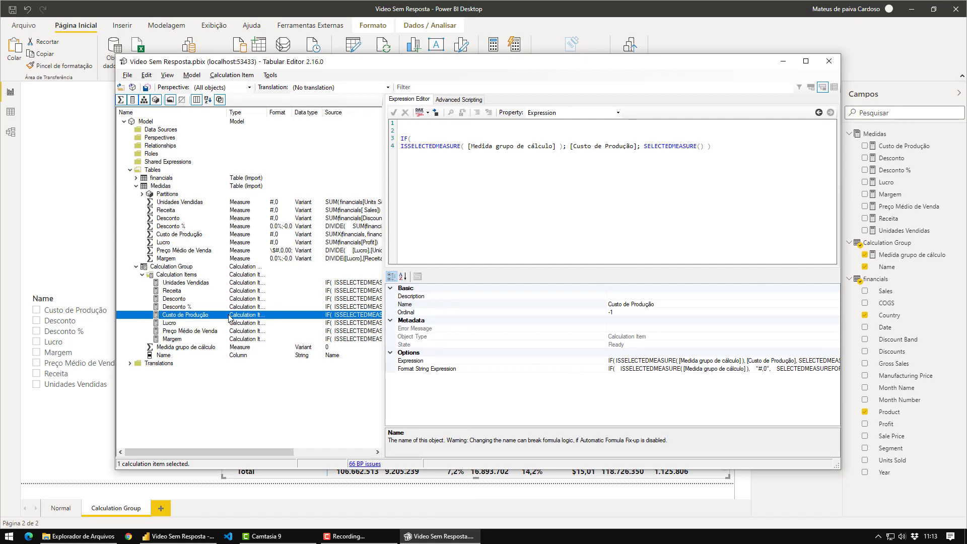
pyautogui.click(620, 315)
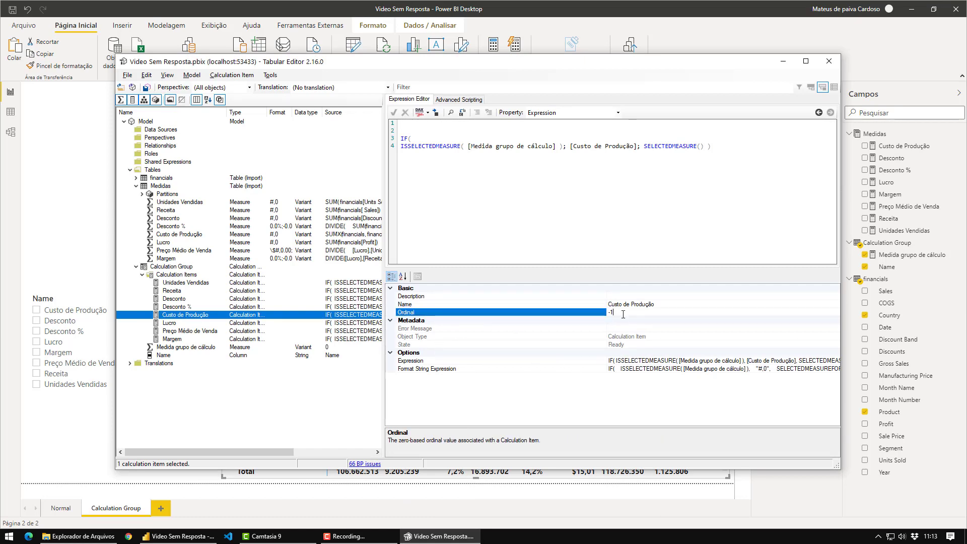
# Switch to Power BI Desktop and examine the Ordinal column of the Calculation Group table in the data view.
pyautogui.click(10, 111)
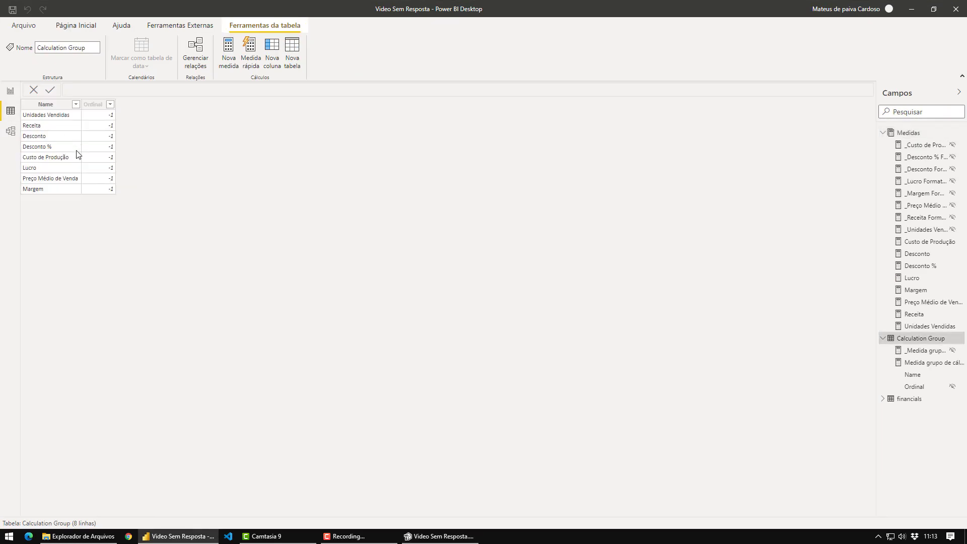
pyautogui.click(93, 104)
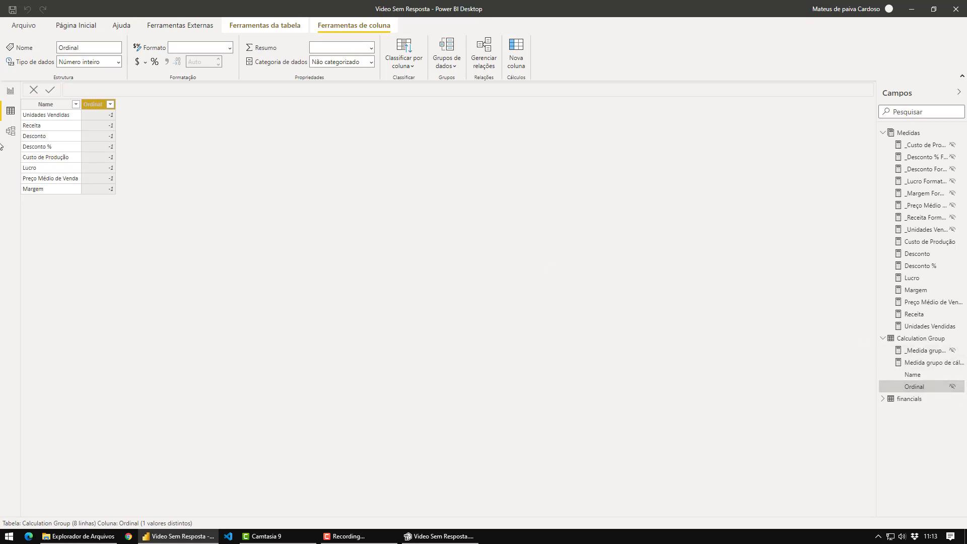
pyautogui.click(10, 92)
# In Tabular Editor, reorder the calculation items with Custo de Produção below Unidades Vendidas and Lucro above Desconto %, and save the model.
pyautogui.hotkey('alt', 'Tab')
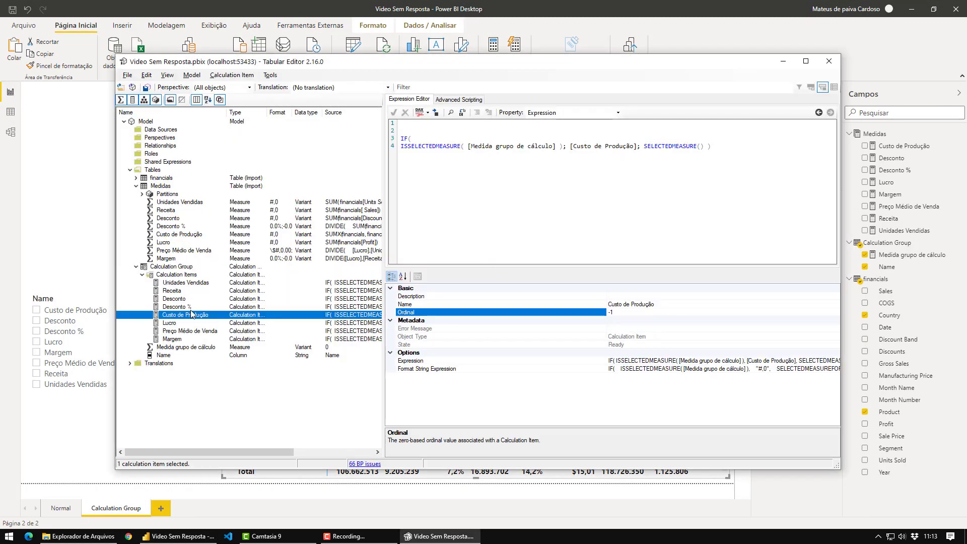
pyautogui.moveTo(189, 313)
pyautogui.mouseDown()
pyautogui.moveTo(192, 291)
pyautogui.moveTo(178, 312)
pyautogui.mouseUp()
pyautogui.click(187, 290)
pyautogui.click(218, 314)
pyautogui.hotkey('ctrl', 's')
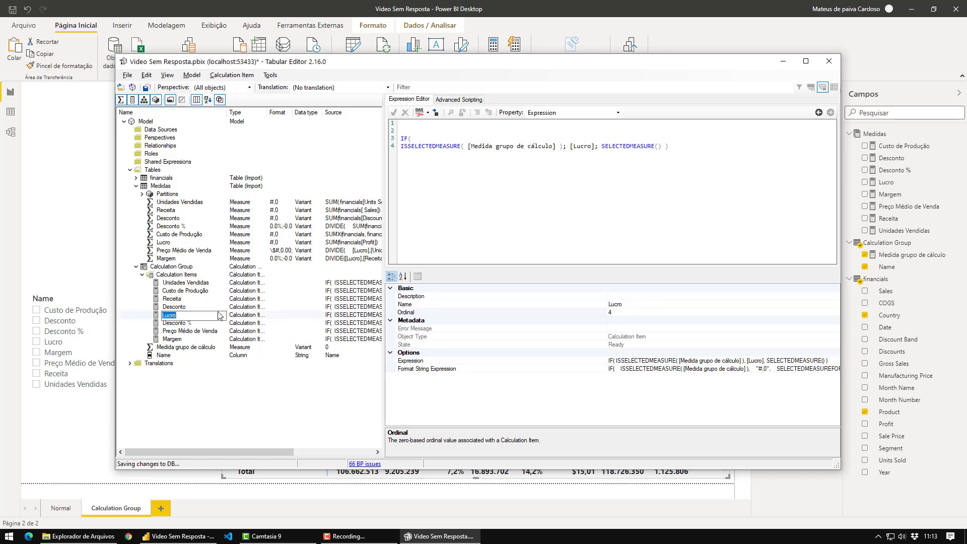
# Switch to Power BI Desktop, show the Calculation Group table's data, and refresh the calculation group.
pyautogui.hotkey('alt', 'Tab')
pyautogui.click(11, 112)
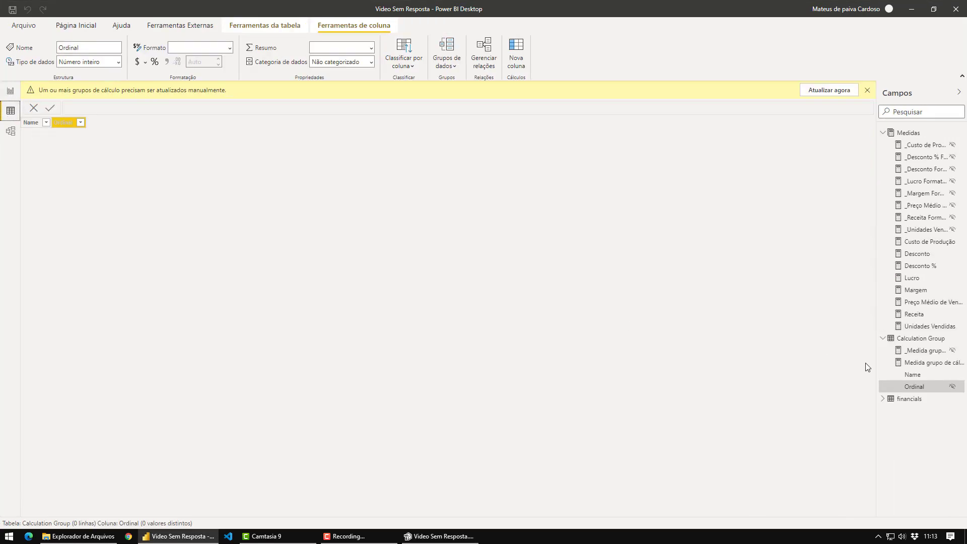
pyautogui.click(910, 376)
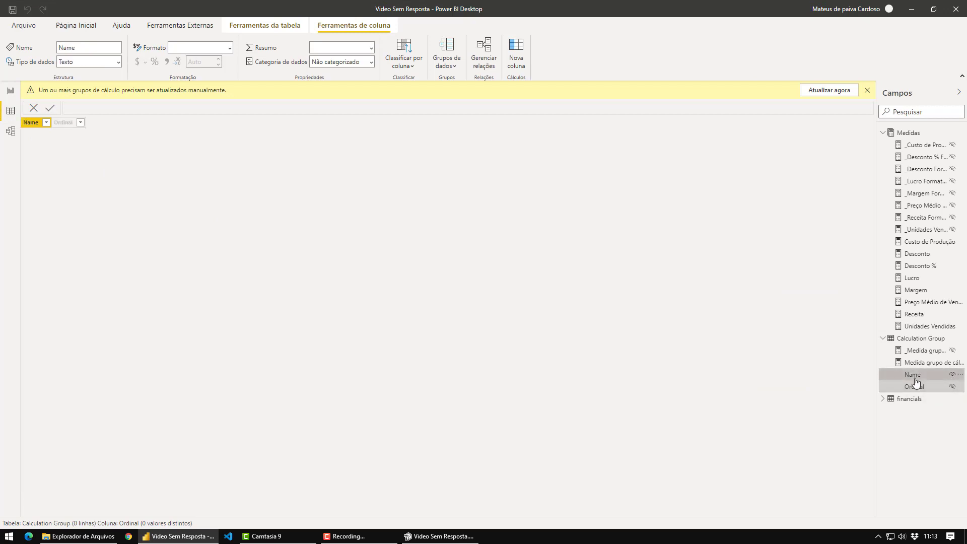
pyautogui.click(826, 92)
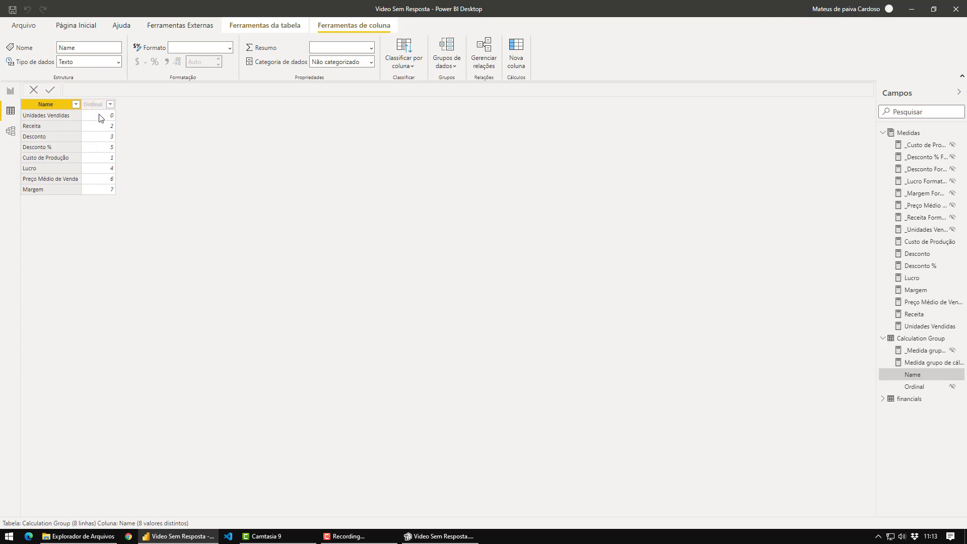
# In Tabular Editor, check the Ordinal of Unidades Vendidas and Custo de Produção, moving the window clear of Power BI's Ordinal column.
pyautogui.hotkey('alt', 'Tab')
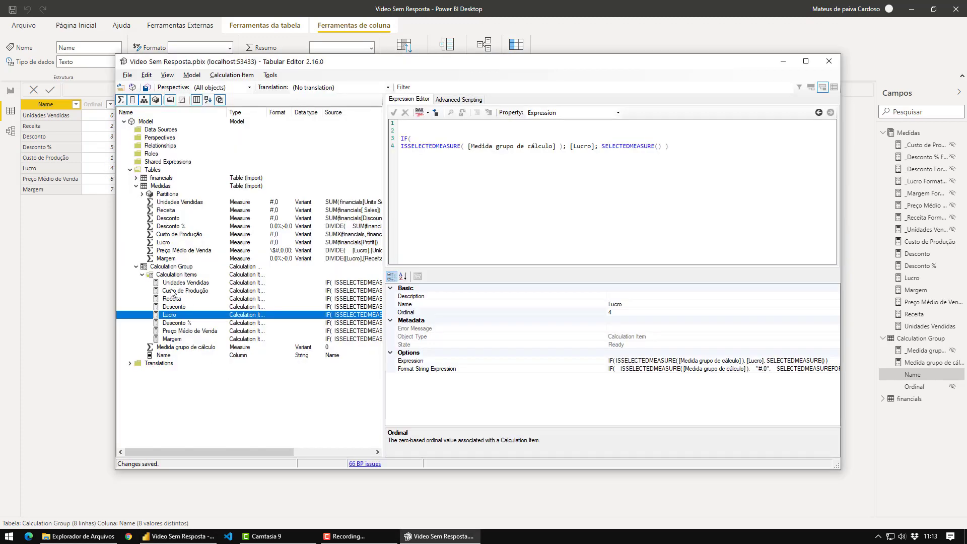
pyautogui.click(199, 284)
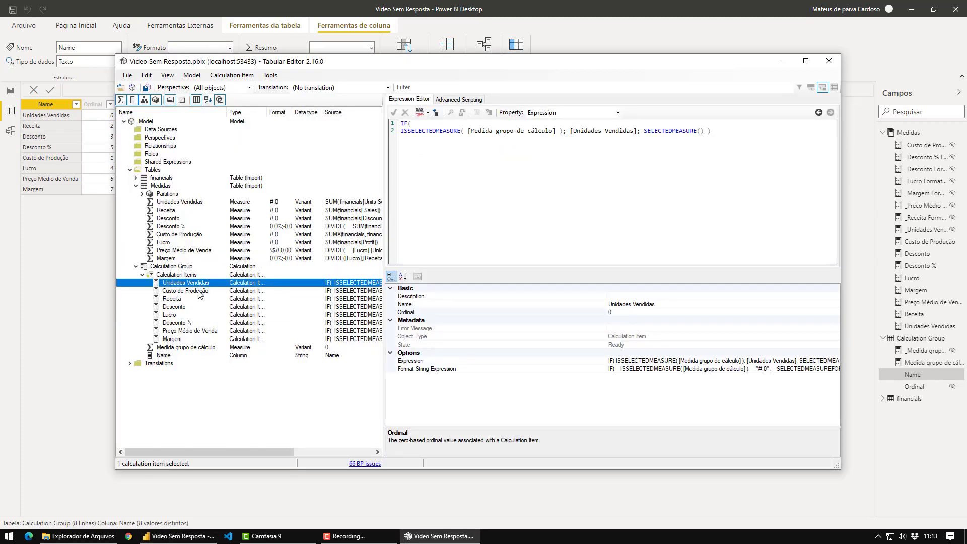
pyautogui.click(200, 292)
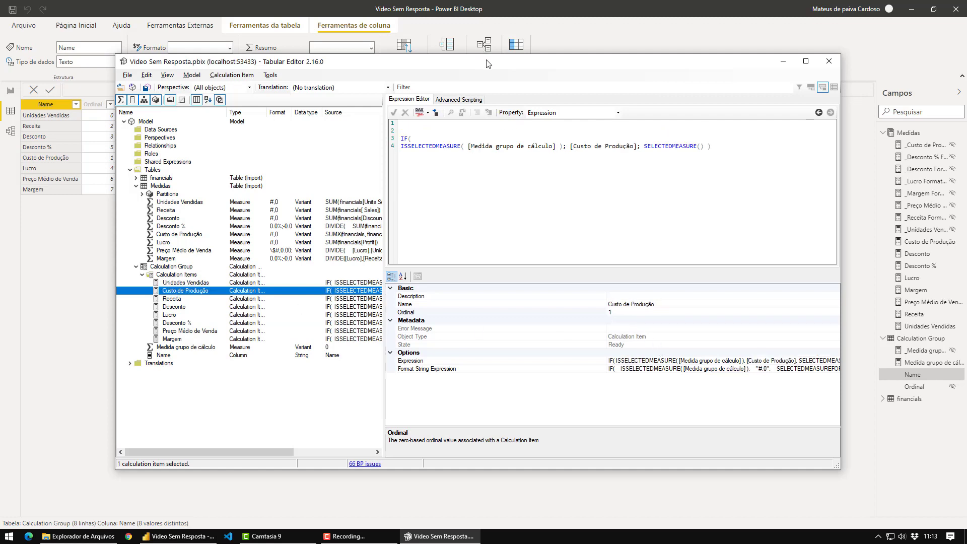
pyautogui.moveTo(485, 61); pyautogui.dragTo(586, 58)
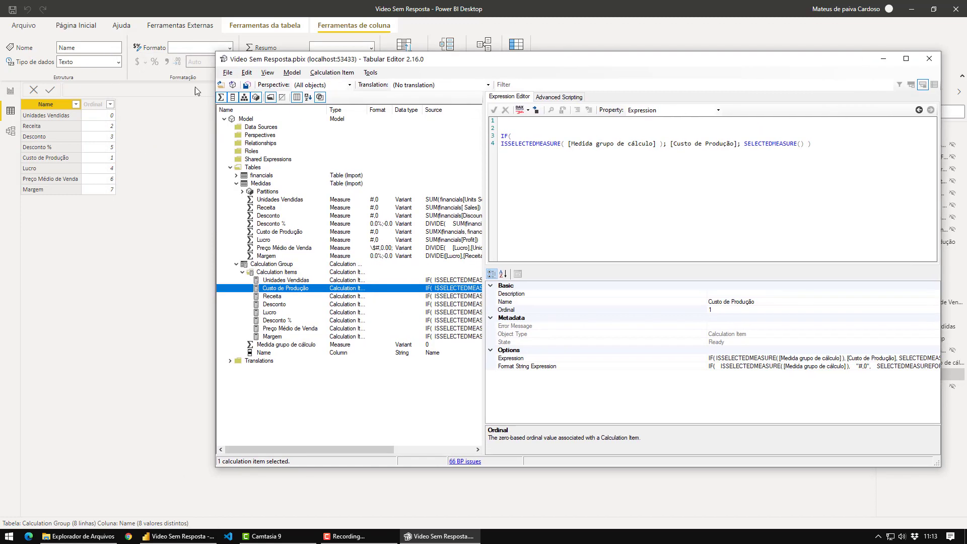
# Sort the Calculation Group table in Power BI Desktop's data view by Ordinal in ascending order.
pyautogui.click(109, 119)
pyautogui.click(110, 103)
pyautogui.click(137, 115)
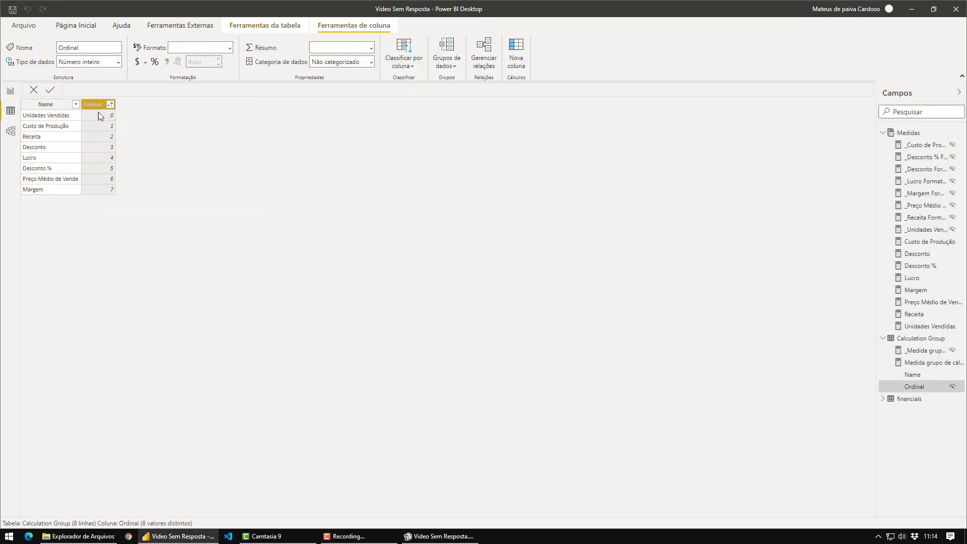
# Compare the Receita item's Ordinal in Tabular Editor with the sorted table, and return to Power BI Desktop's report view.
pyautogui.hotkey('alt', 'Tab')
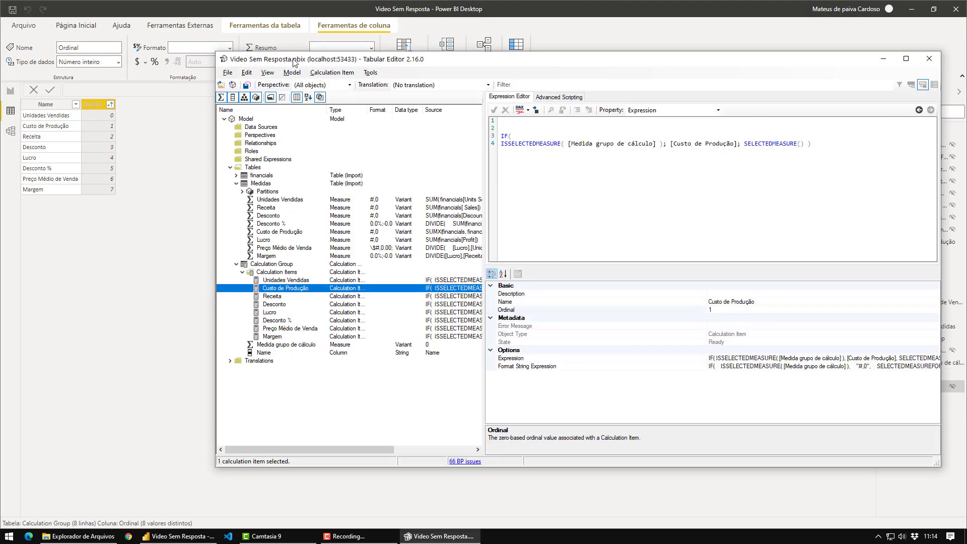
pyautogui.moveTo(294, 62); pyautogui.dragTo(227, 32)
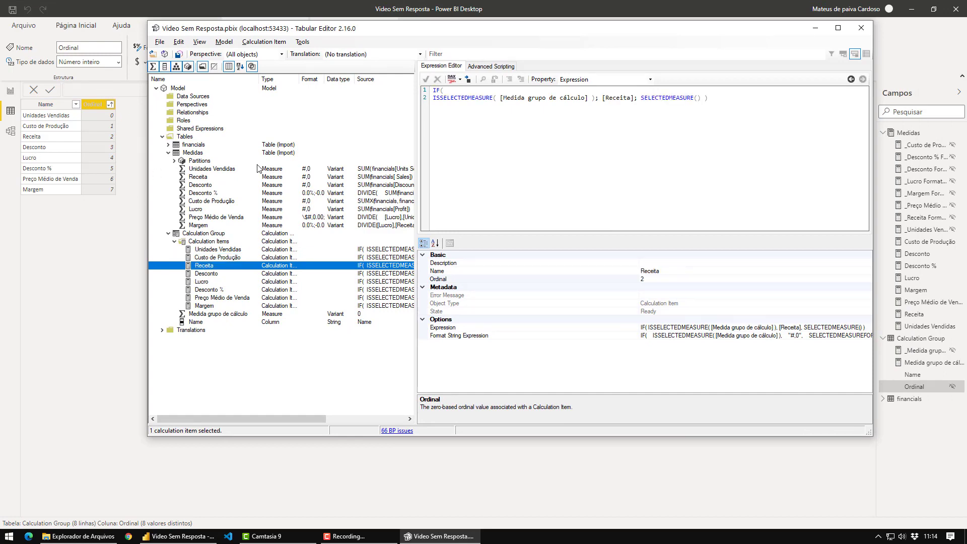
pyautogui.click(10, 92)
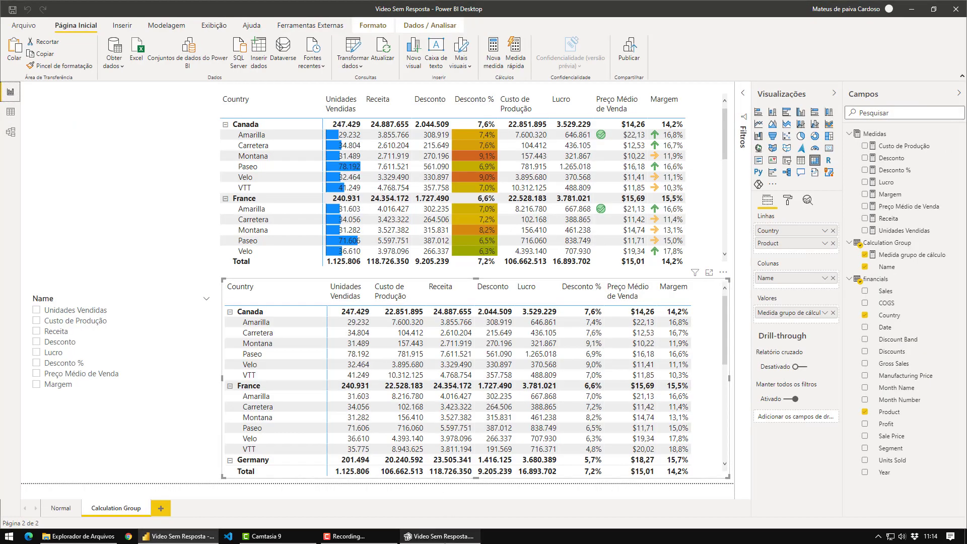
# Switch to Tabular Editor, move its window clear of the normal matrix, and reorder the Receita calculation item directly after Unidades Vendidas.
pyautogui.hotkey('alt', 'Tab')
pyautogui.moveTo(624, 30); pyautogui.dragTo(629, 200)
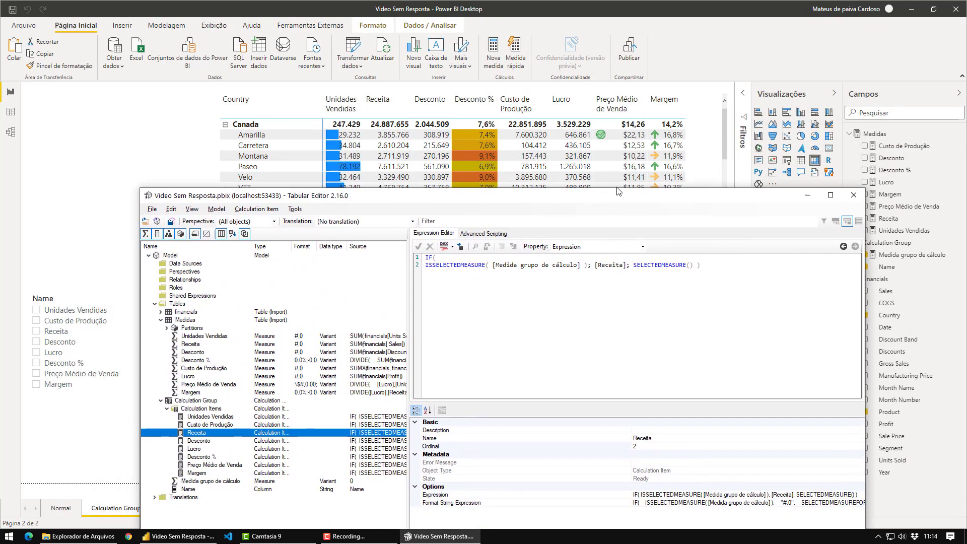
pyautogui.moveTo(493, 198); pyautogui.dragTo(631, 277)
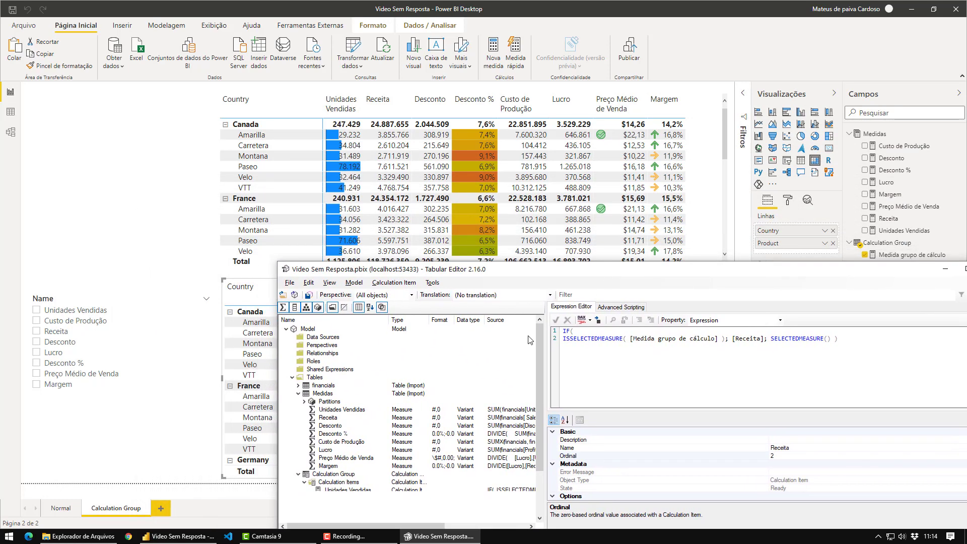
pyautogui.scroll(-3, 482, 361)
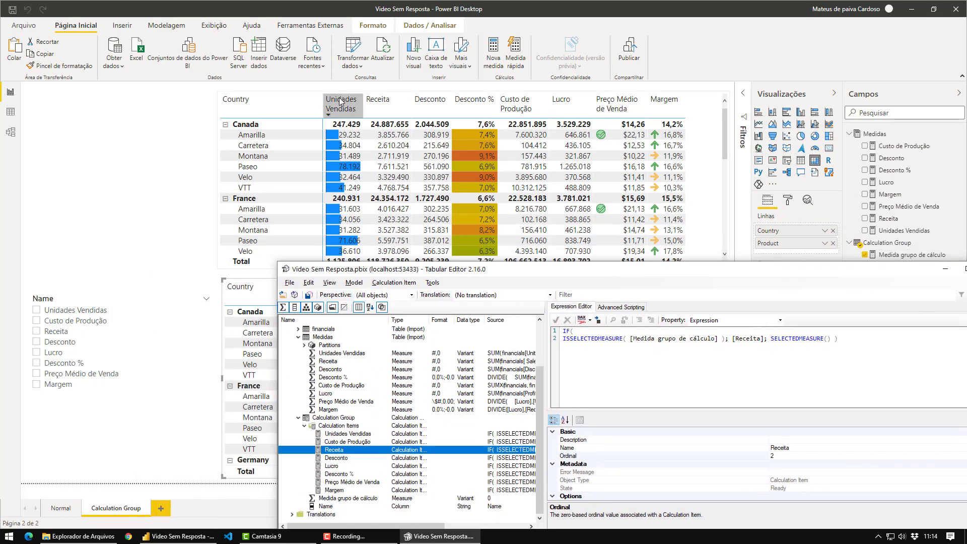
pyautogui.click(341, 435)
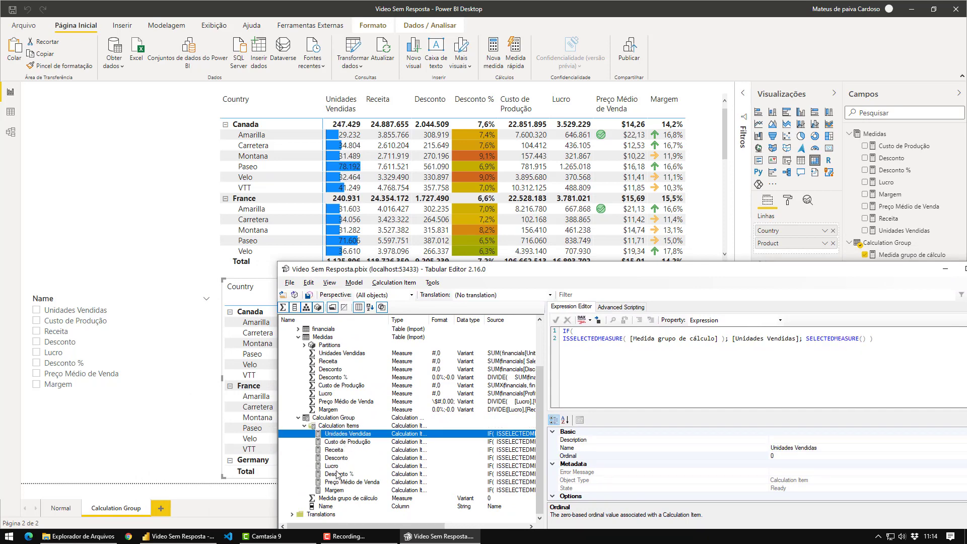
pyautogui.moveTo(336, 451); pyautogui.dragTo(346, 438)
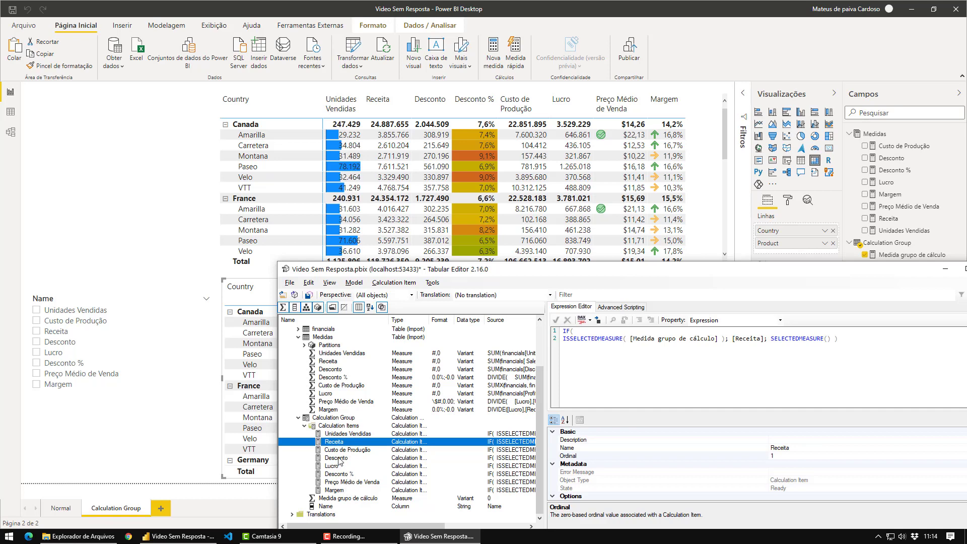
# Reorder the Desconto and Desconto % calculation items to follow Receita, ahead of Custo de Produção.
pyautogui.doubleClick(338, 459)
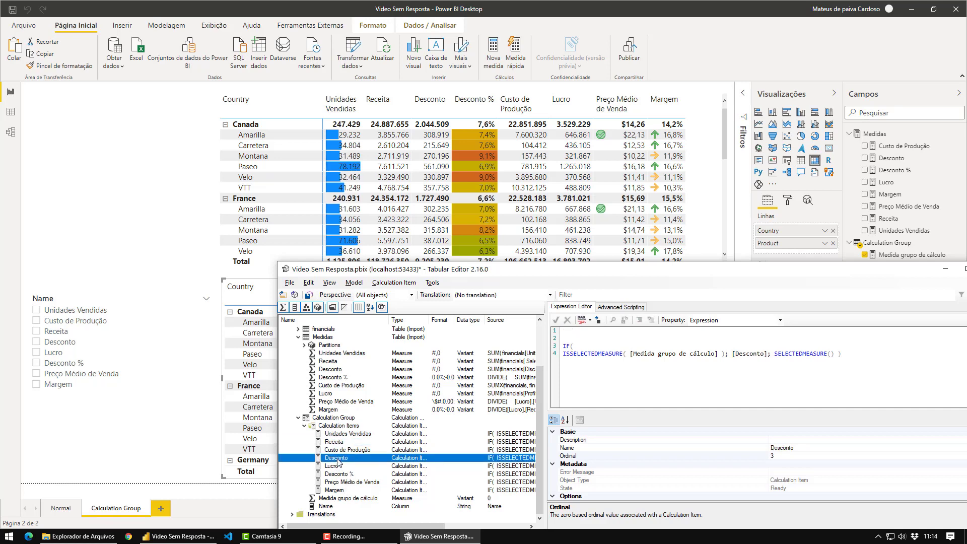
pyautogui.moveTo(337, 459); pyautogui.dragTo(337, 455)
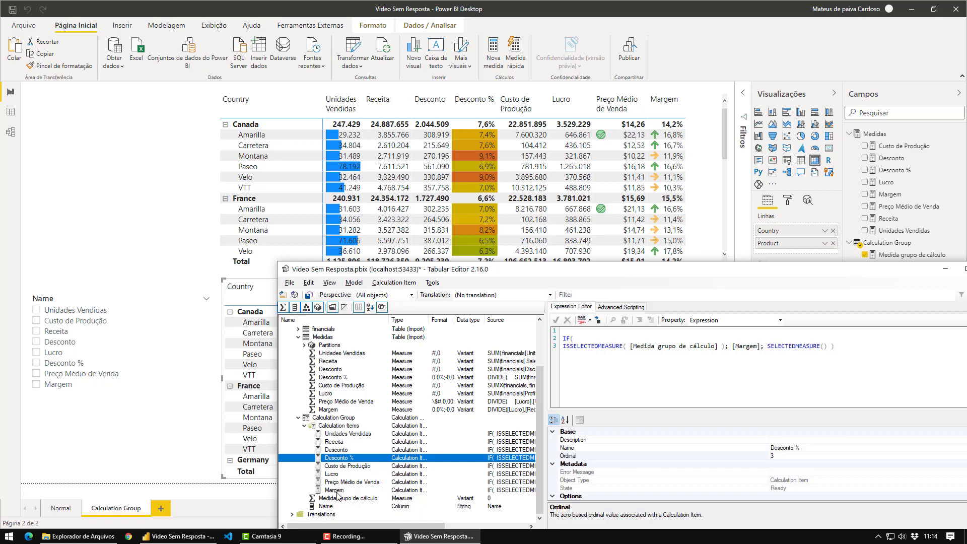
pyautogui.click(337, 490)
pyautogui.click(344, 458)
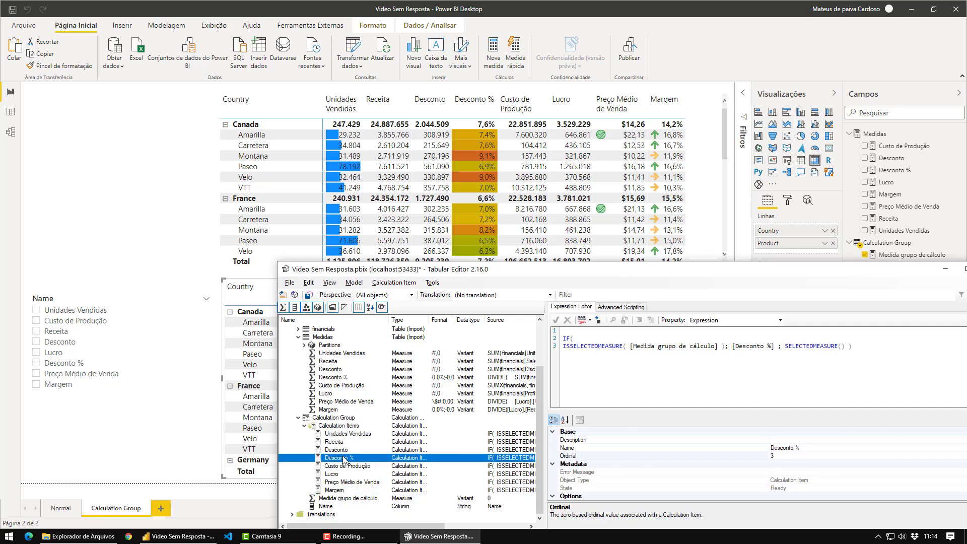
# Save the reordered items to the model and refresh the calculation group in Power BI Desktop.
pyautogui.hotkey('ctrl', 's')
pyautogui.click(710, 96)
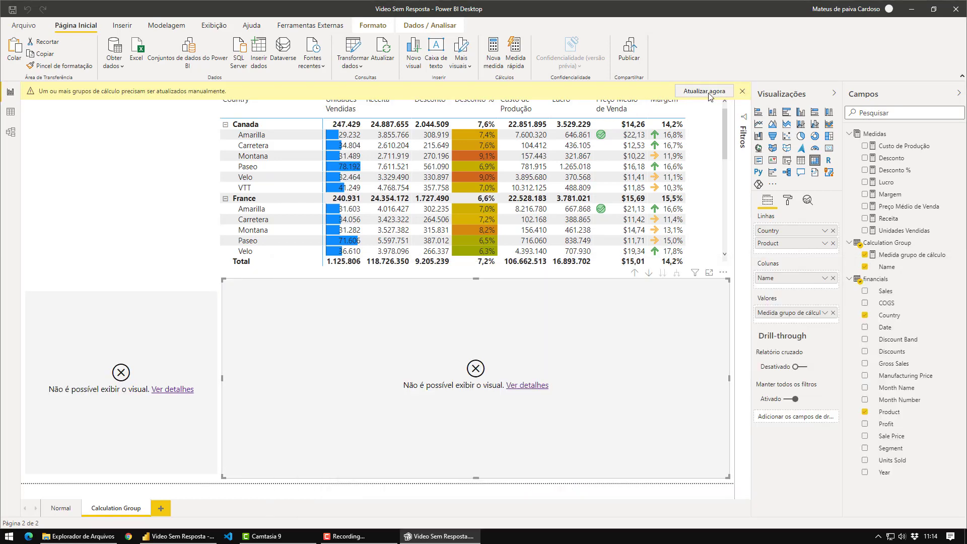
pyautogui.click(709, 93)
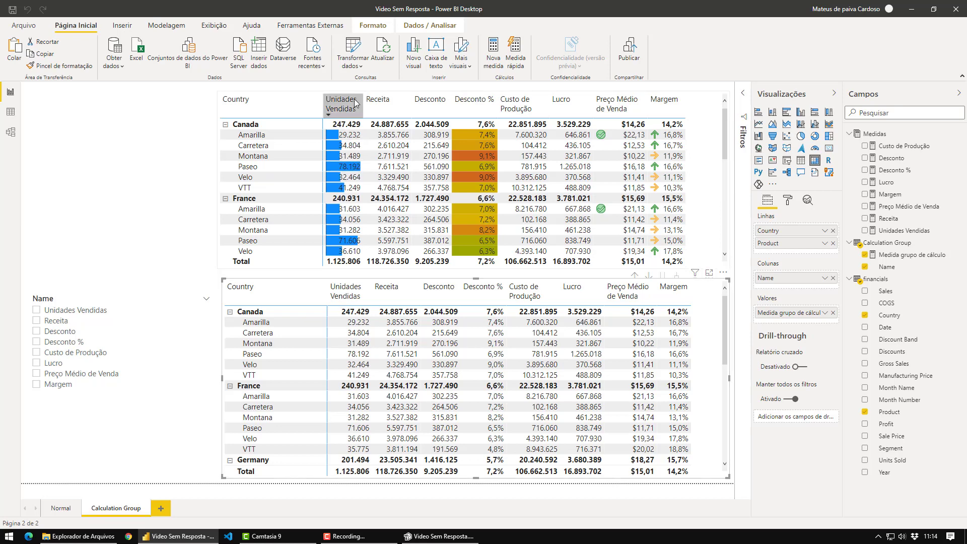
# Filter the calculation group matrix to Unidades Vendidas, Receita and Desconto with the Name slicer, and adjust the Unidades Vendidas column width.
pyautogui.moveTo(370, 290); pyautogui.dragTo(364, 290)
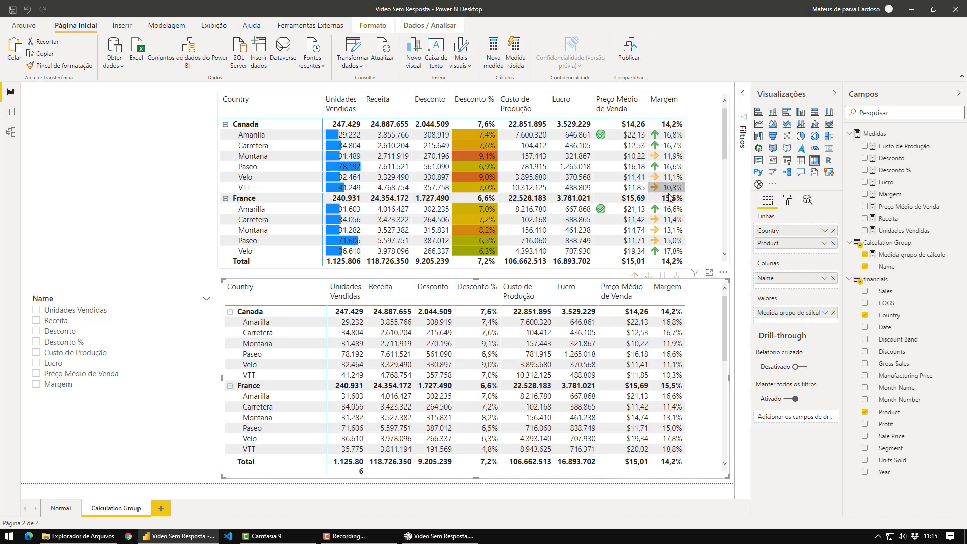
pyautogui.click(37, 309)
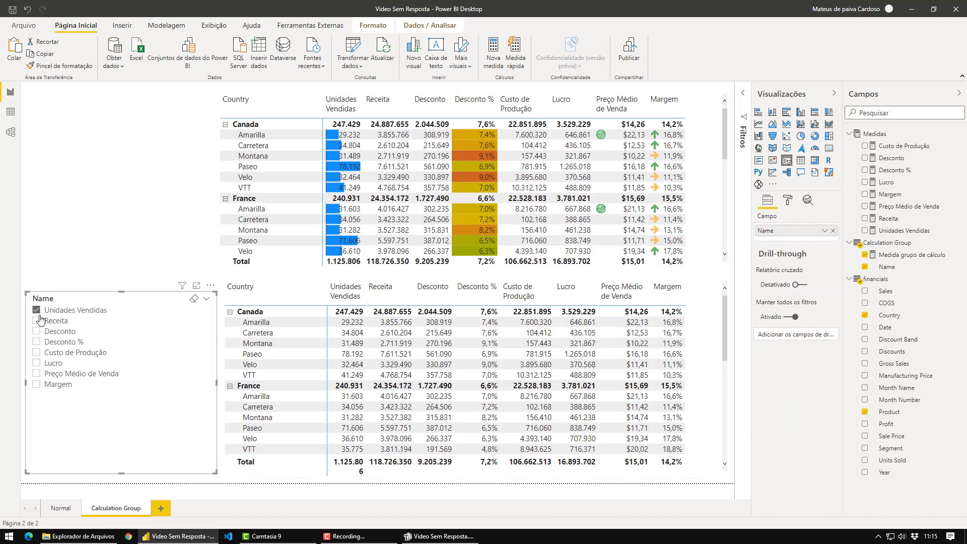
pyautogui.click(37, 321)
pyautogui.click(37, 331)
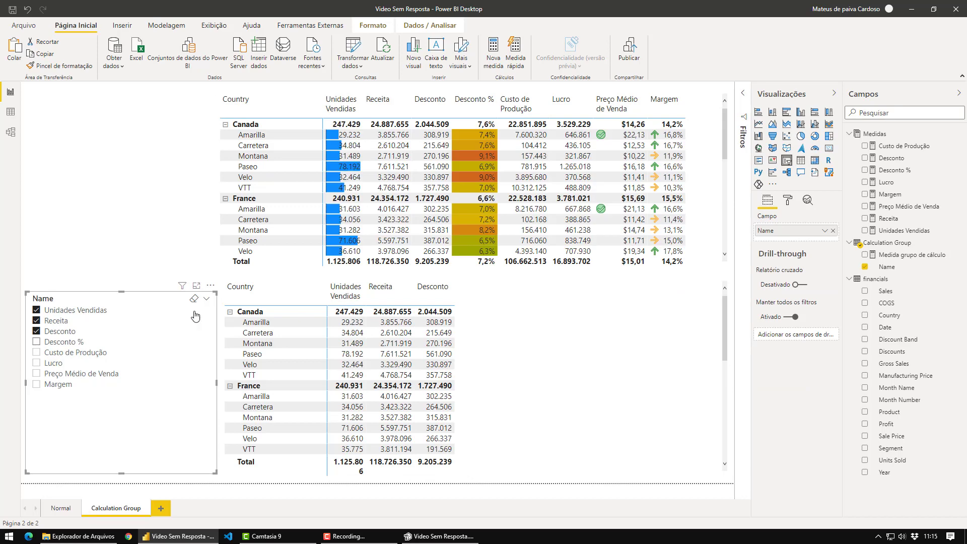
pyautogui.moveTo(366, 293); pyautogui.dragTo(375, 293)
# Clear all selections in the Name slicer.
pyautogui.click(36, 341)
pyautogui.click(36, 341)
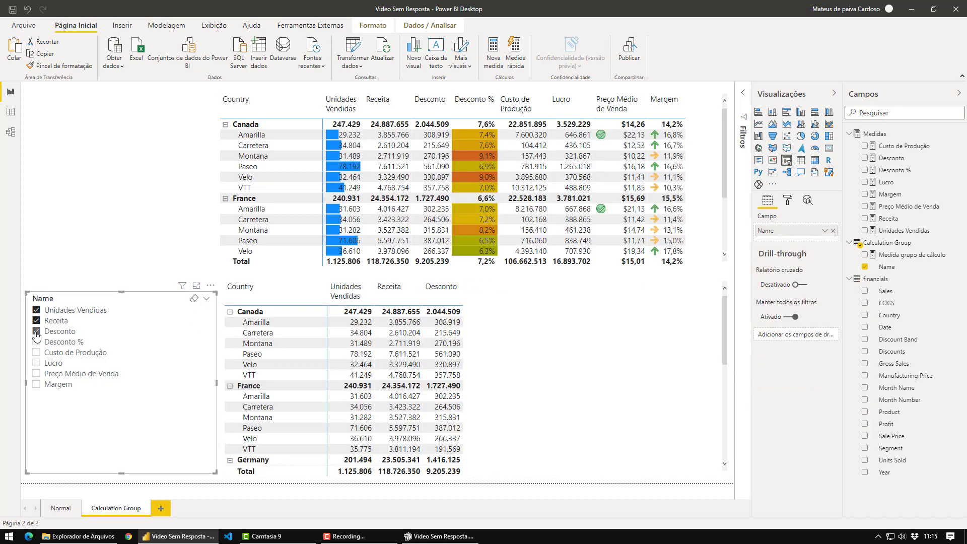
pyautogui.click(36, 331)
pyautogui.click(36, 320)
pyautogui.click(36, 310)
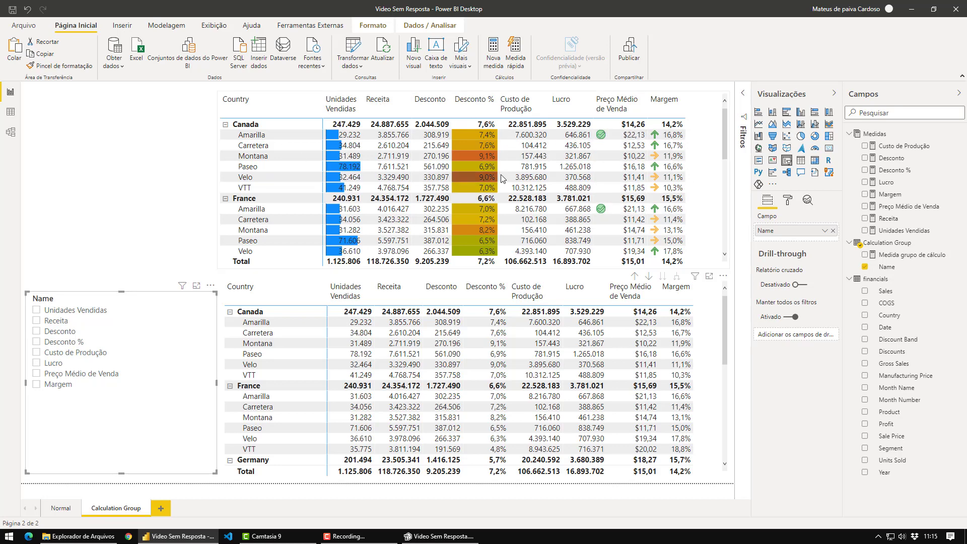
# Examine the conditional formatting options for Unidades Vendidas and Desconto % in the normal measures matrix.
pyautogui.click(721, 316)
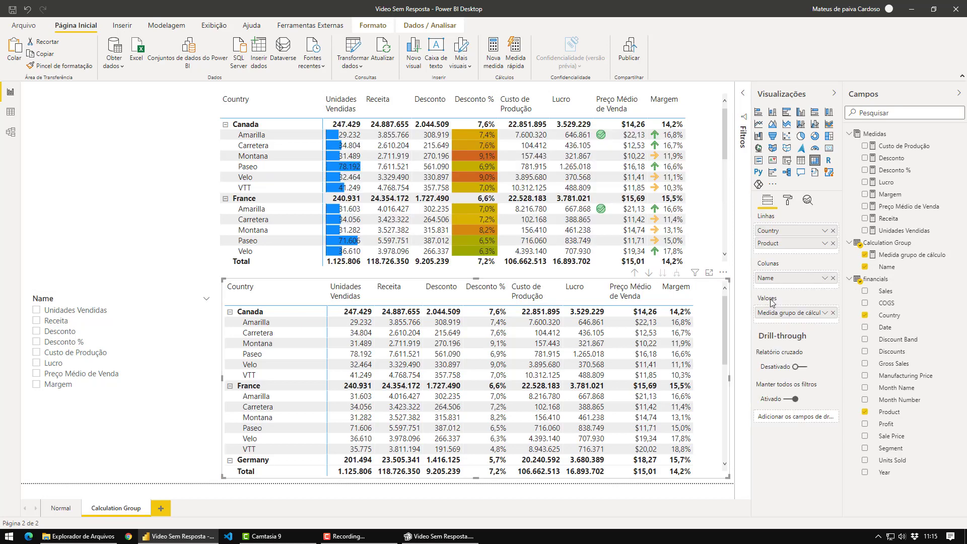
pyautogui.click(582, 97)
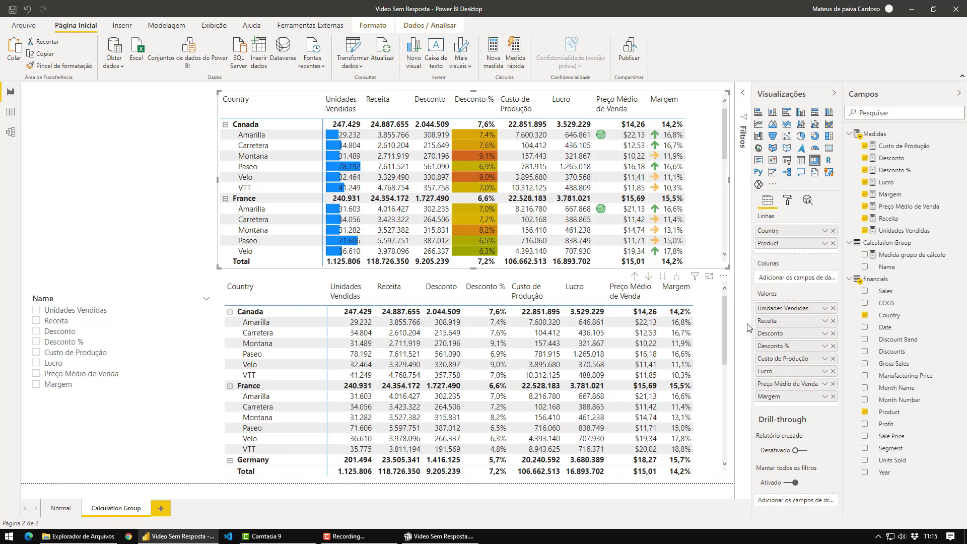
pyautogui.click(825, 309)
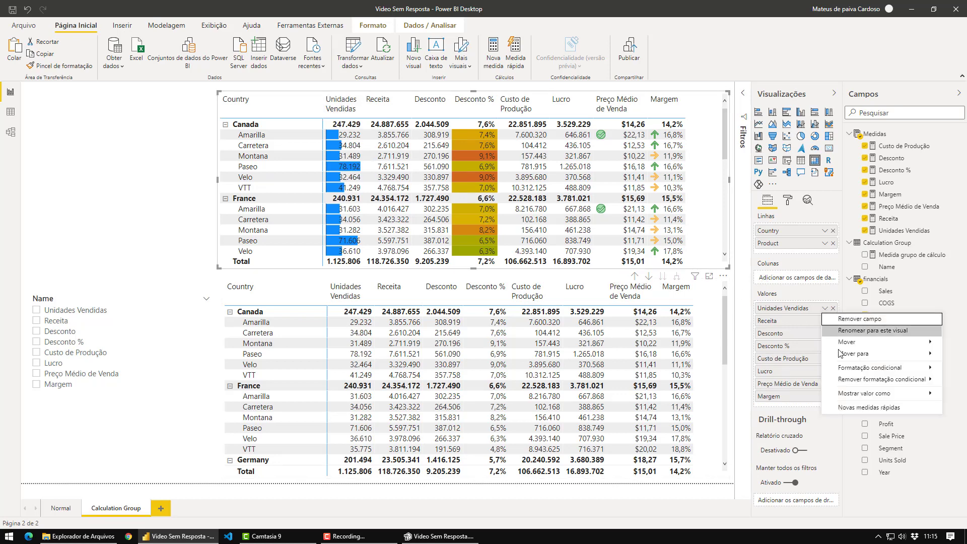
pyautogui.moveTo(851, 360)
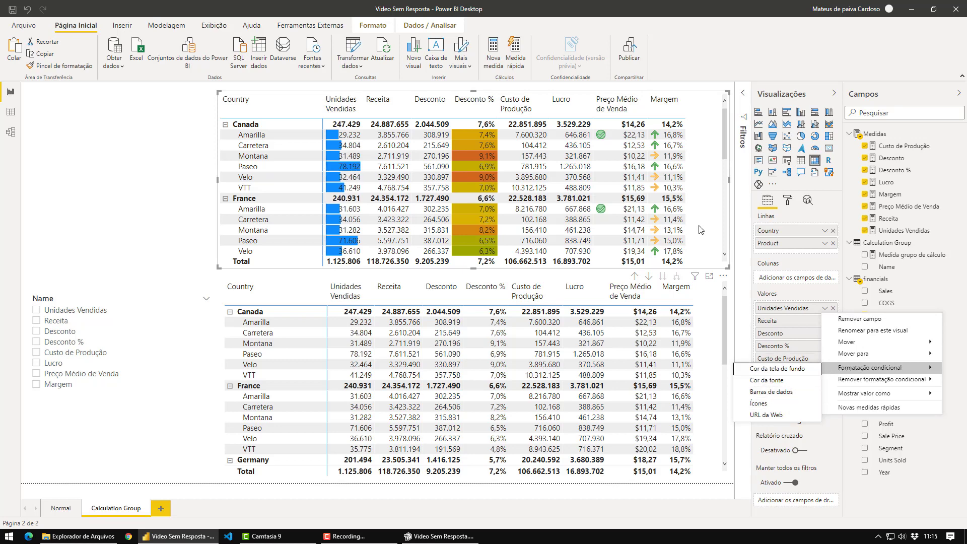
pyautogui.click(506, 90)
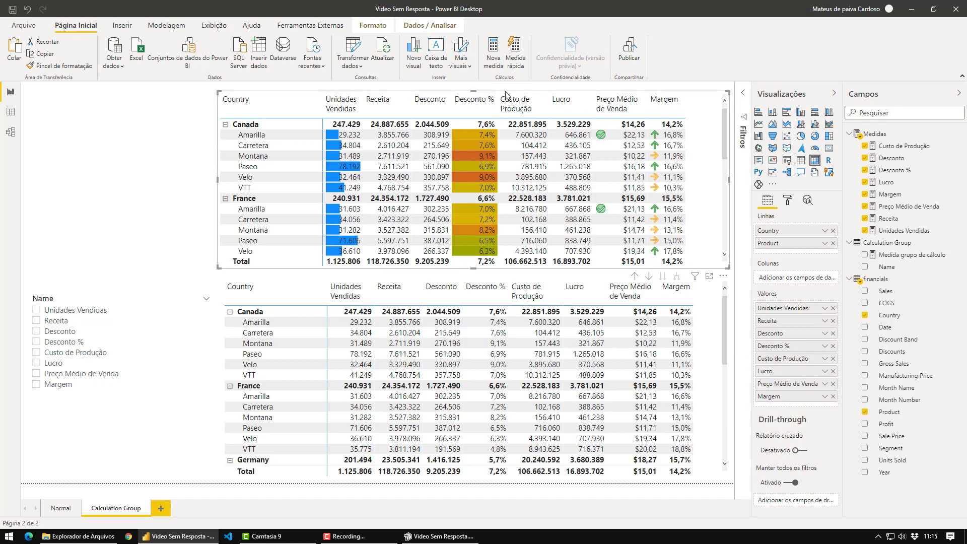
pyautogui.click(824, 346)
pyautogui.moveTo(866, 406)
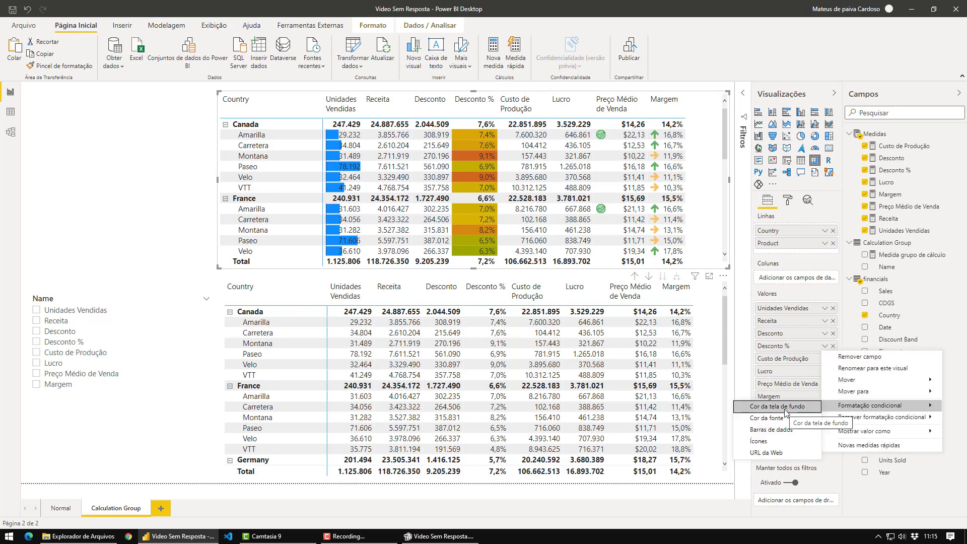
pyautogui.click(682, 103)
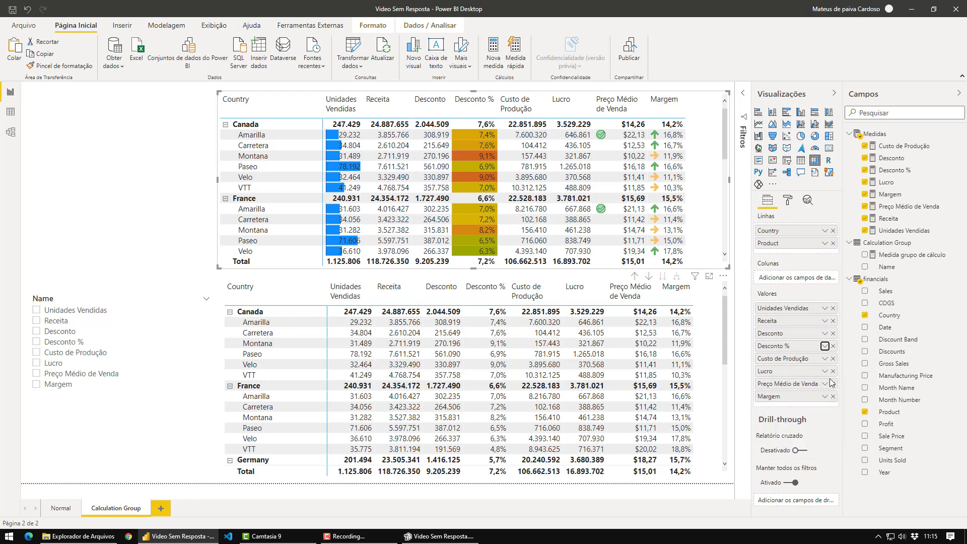
# Examine the conditional formatting options for Preço Médio de Venda and the field options for Margem in the same matrix.
pyautogui.click(825, 384)
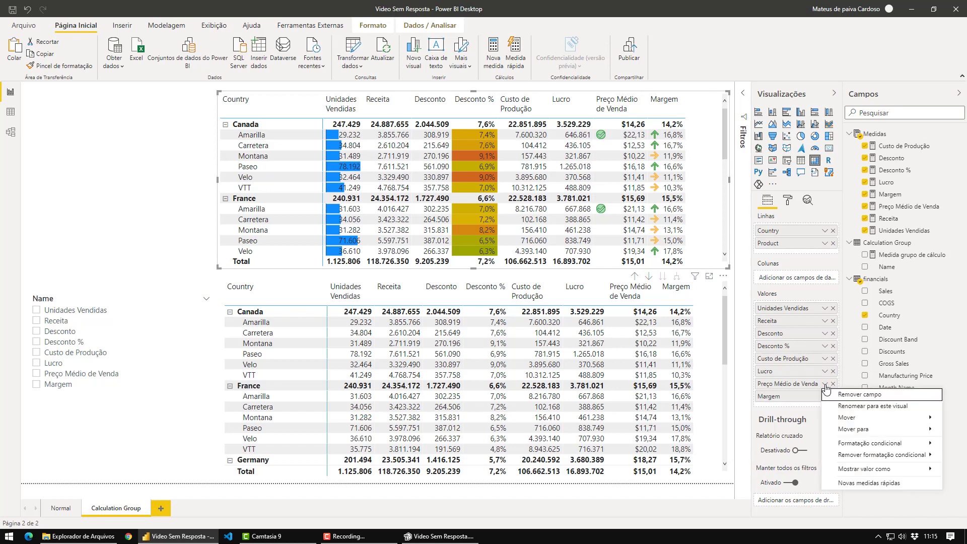
pyautogui.moveTo(875, 446)
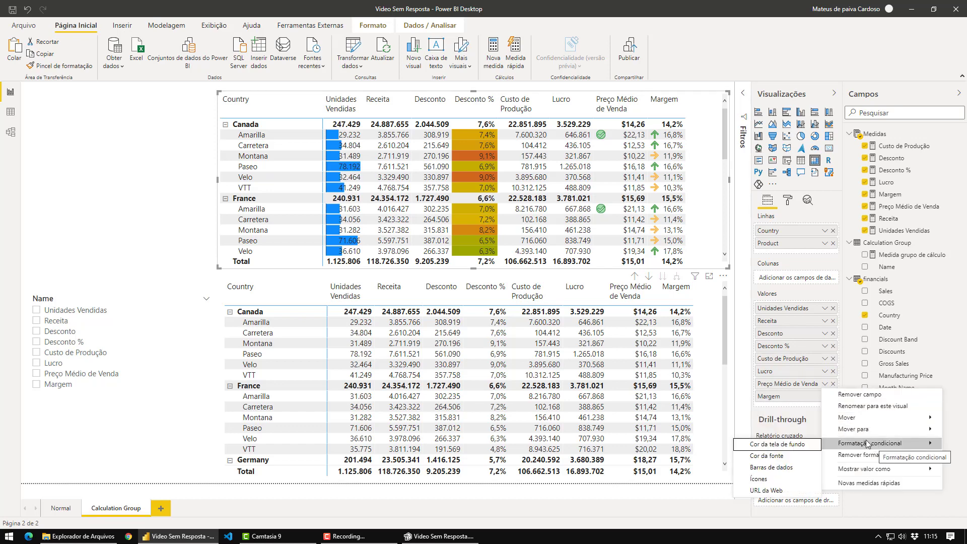
pyautogui.click(713, 111)
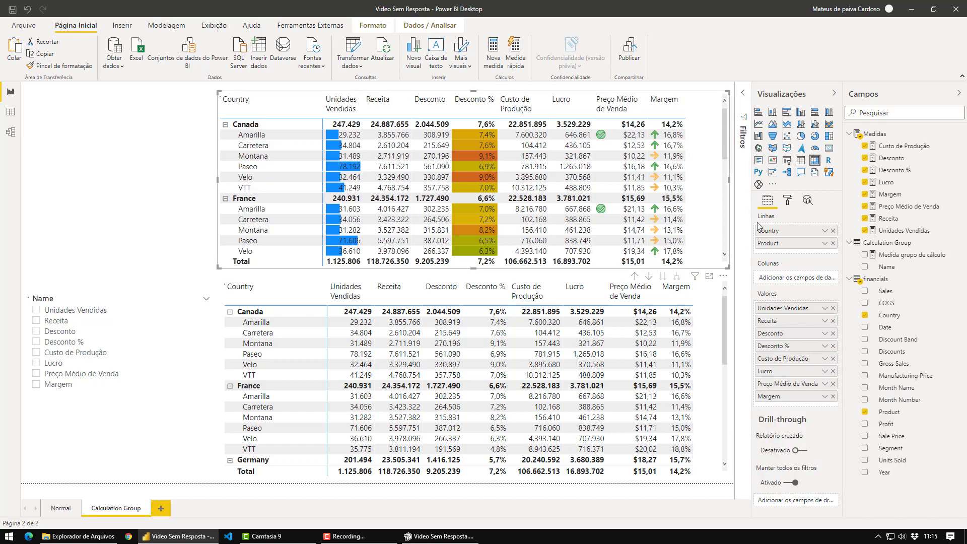
pyautogui.click(825, 397)
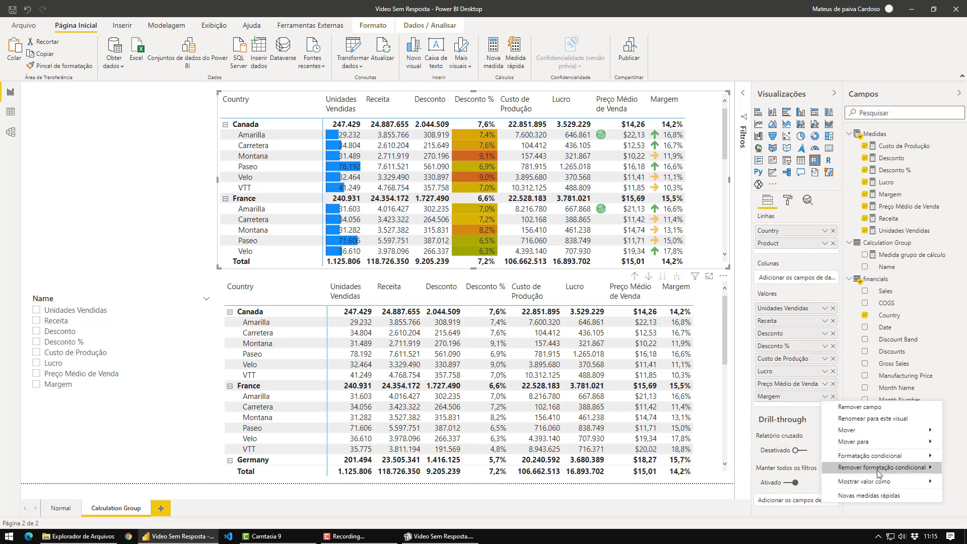
pyautogui.click(734, 328)
# Examine the conditional formatting options for Medida grupo de cálculo in the calculation group matrix.
pyautogui.click(727, 327)
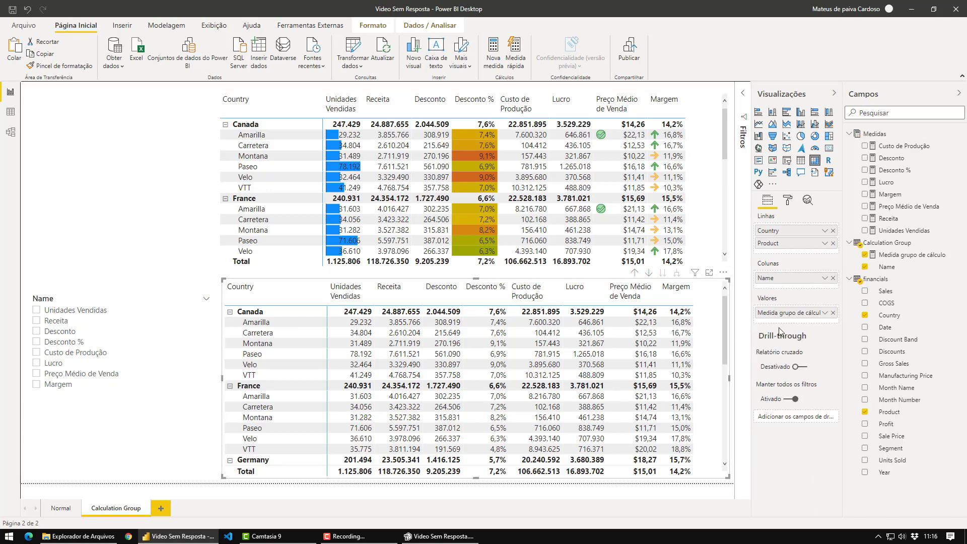
pyautogui.click(826, 313)
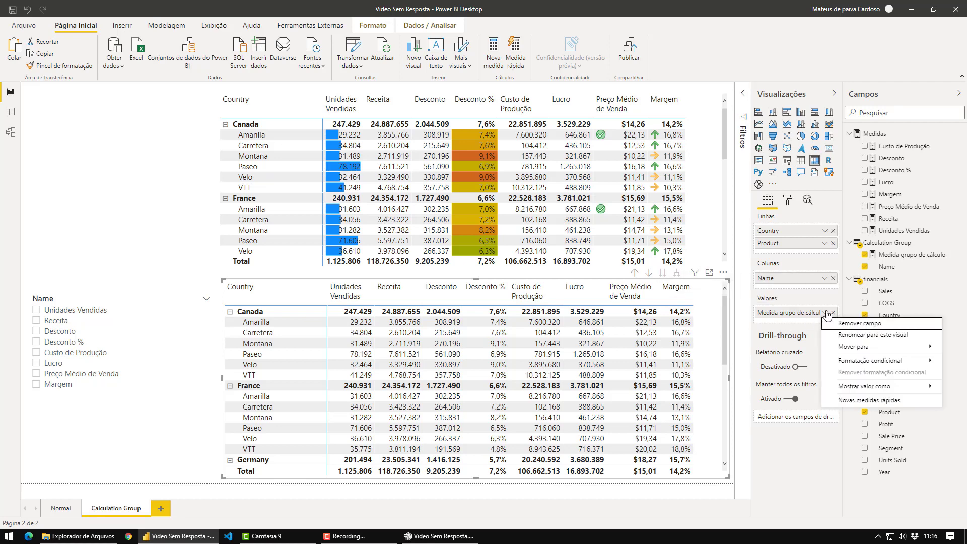
pyautogui.moveTo(850, 360)
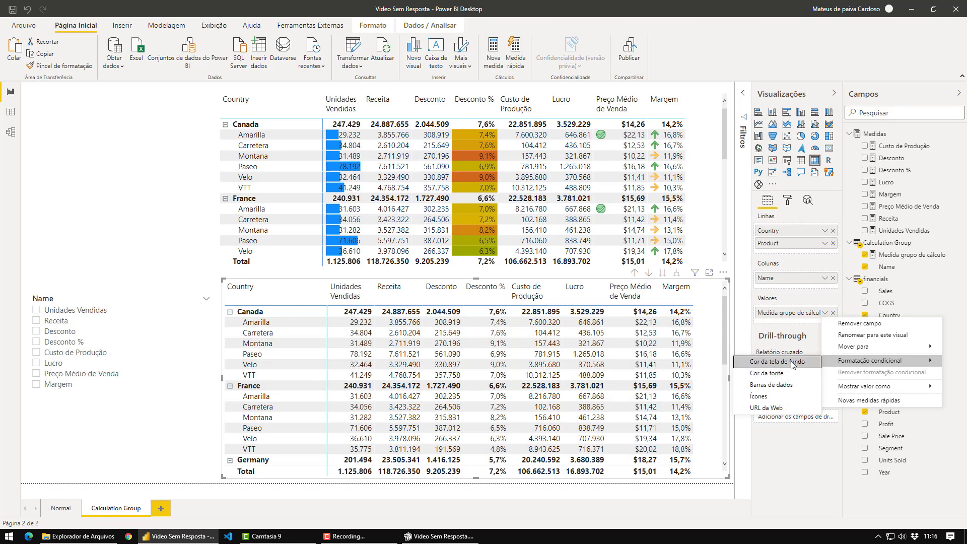
pyautogui.click(784, 458)
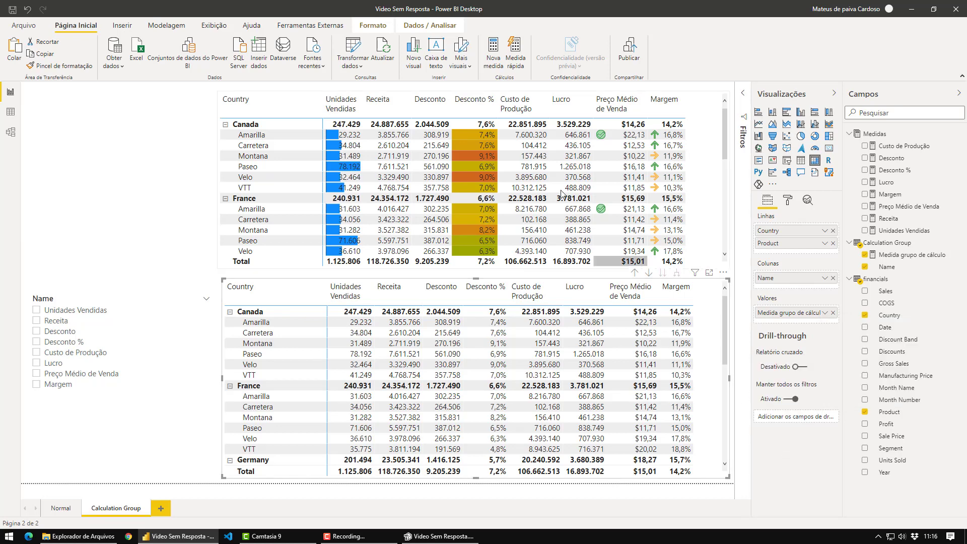
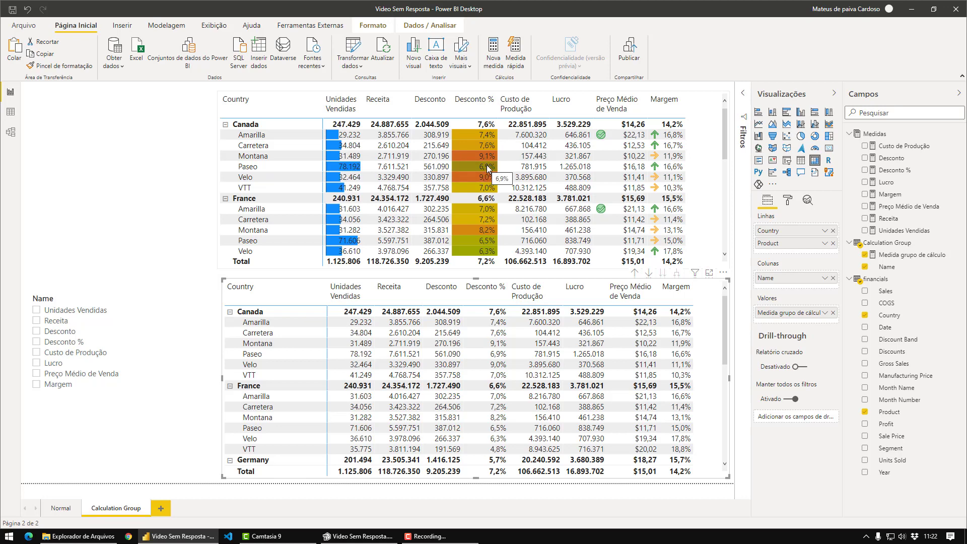
pyautogui.click(824, 313)
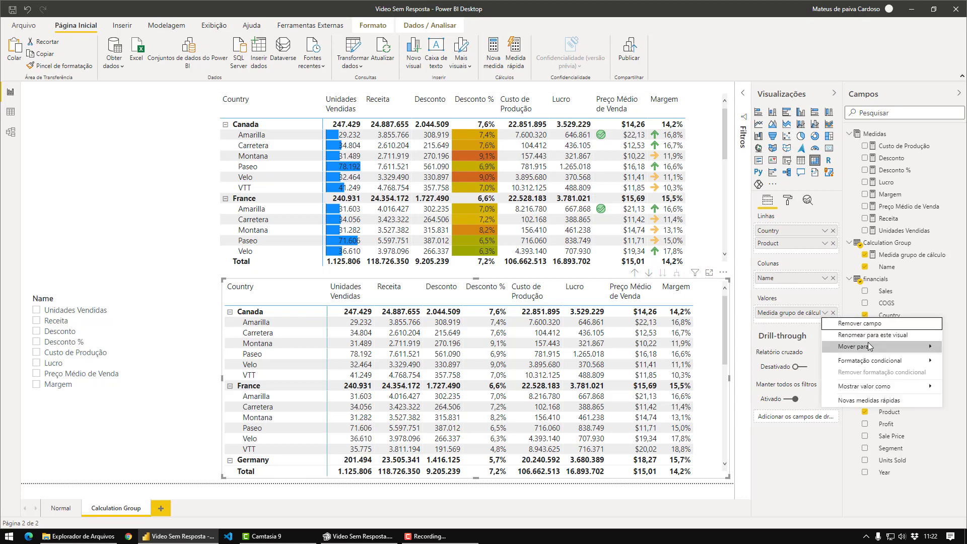
pyautogui.moveTo(873, 344)
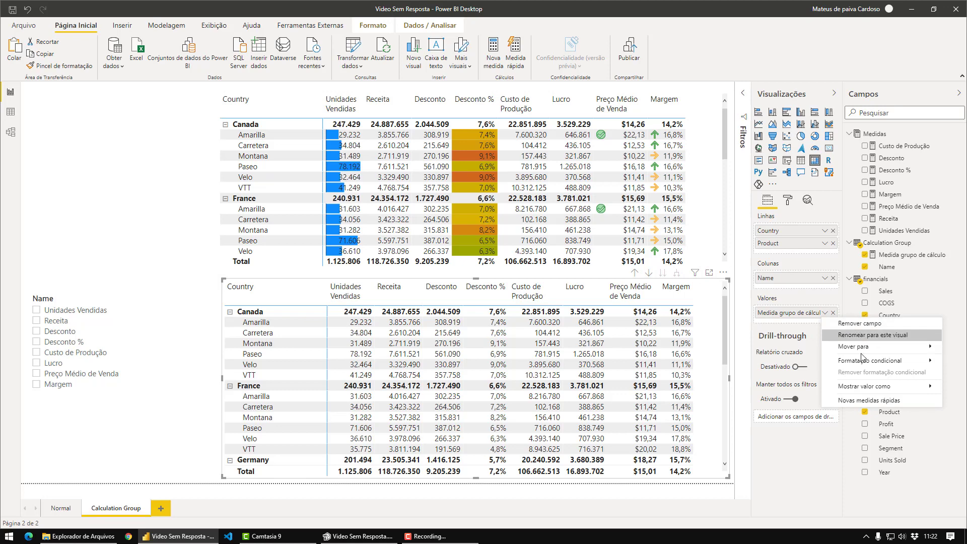
pyautogui.click(790, 461)
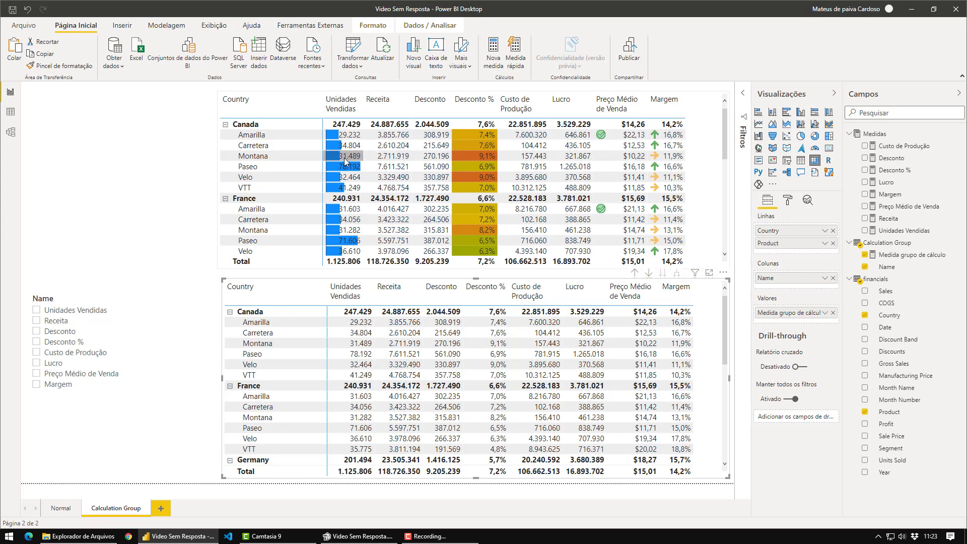
# Create a measure in the Calculation Group table named Condicional de Cor de Fundo, with its formula starting on a new line.
pyautogui.rightClick(899, 247)
pyautogui.click(860, 251)
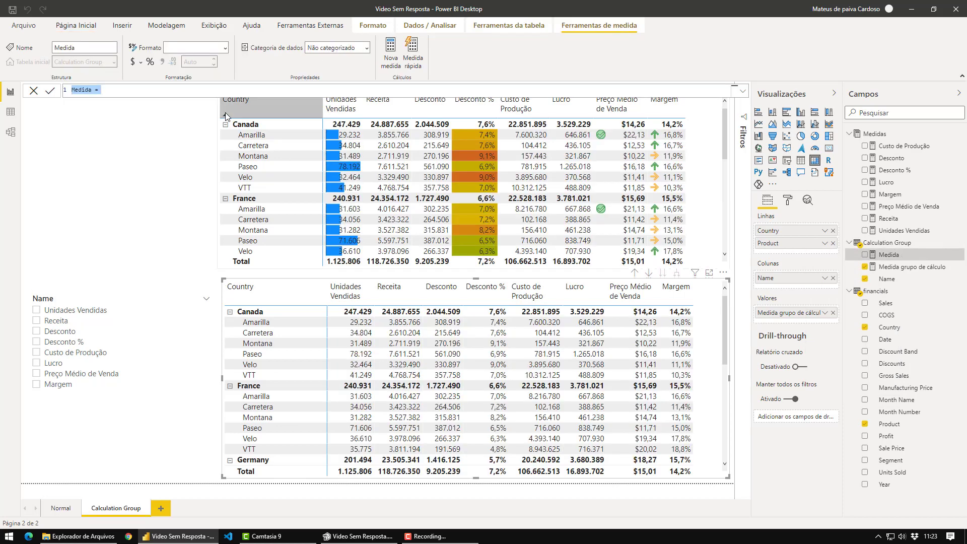
pyautogui.press('Right')
pyautogui.press('Left')
pyautogui.press('Left')
pyautogui.press('Left')
pyautogui.hotkey('shift', 'Home')
pyautogui.write('Condicional de C')
pyautogui.write('de Fundo do')
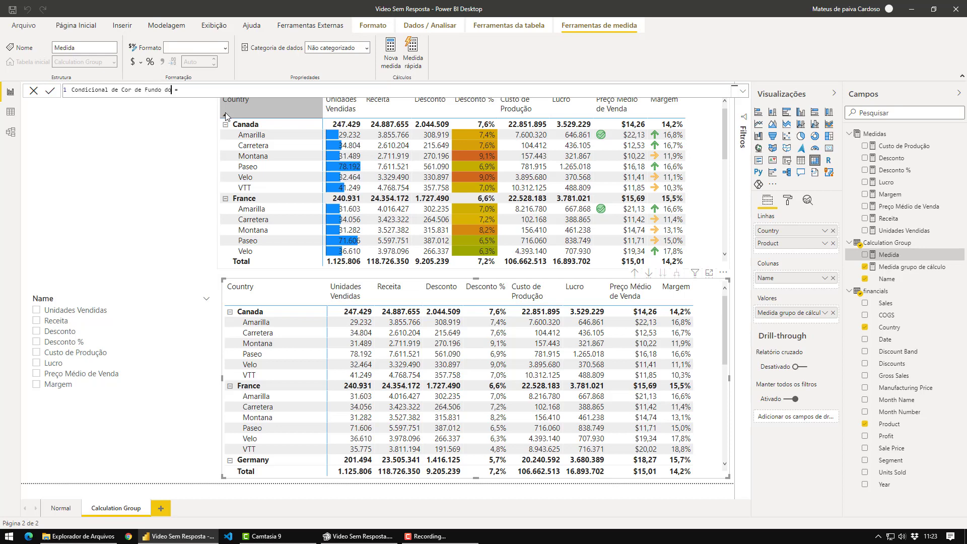
pyautogui.press('BackSpace')
pyautogui.press('BackSpace')
pyautogui.press('BackSpace')
pyautogui.hotkey('shift', 'Return')
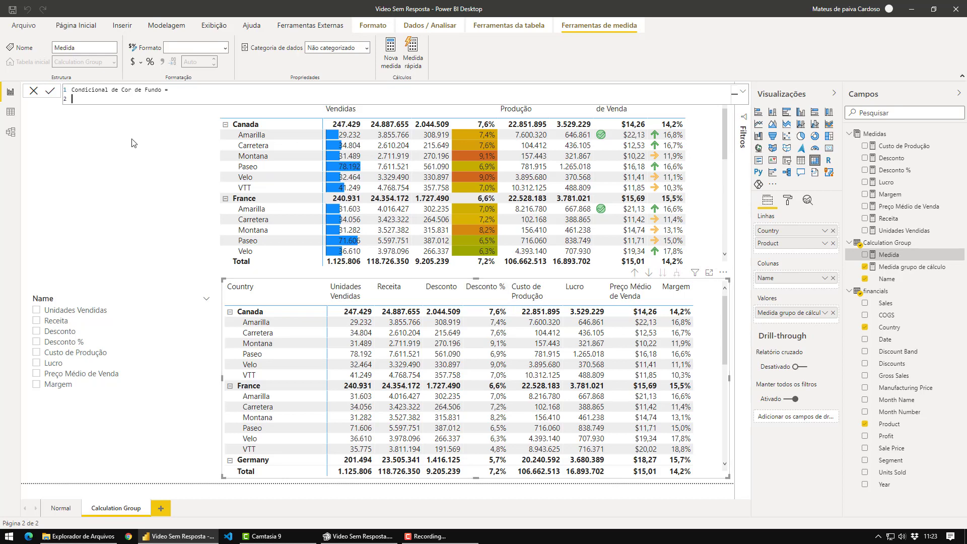
pyautogui.write('IF')
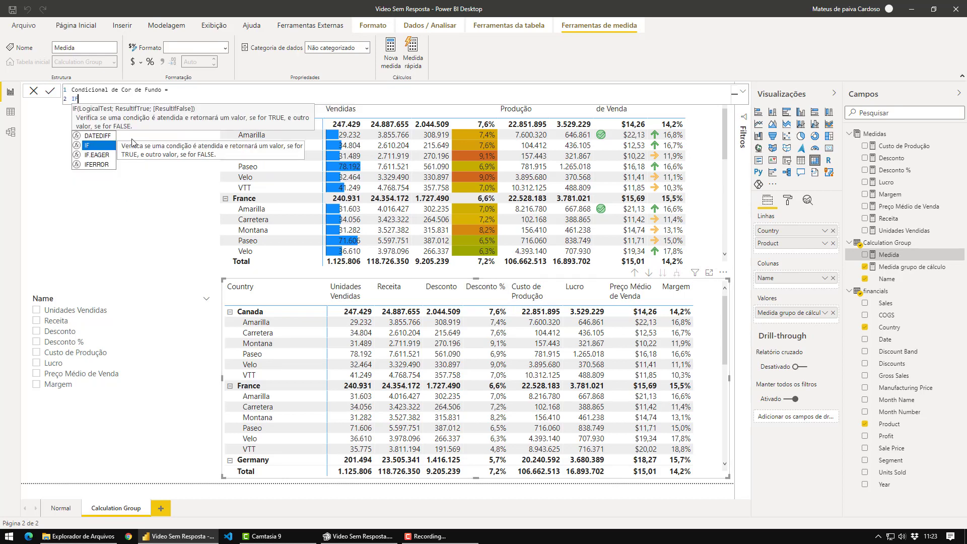
pyautogui.press('BackSpace')
pyautogui.press('BackSpace')
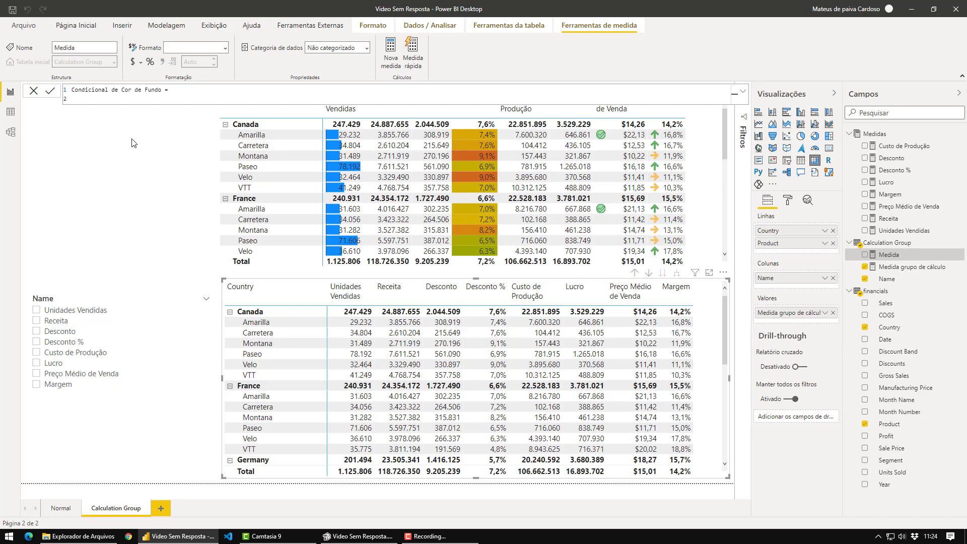
# Begin the measure's formula with SWITCH evaluating SELECTEDVALUE('Calculation Group'[Name]).
pyautogui.write('SWITCH(')
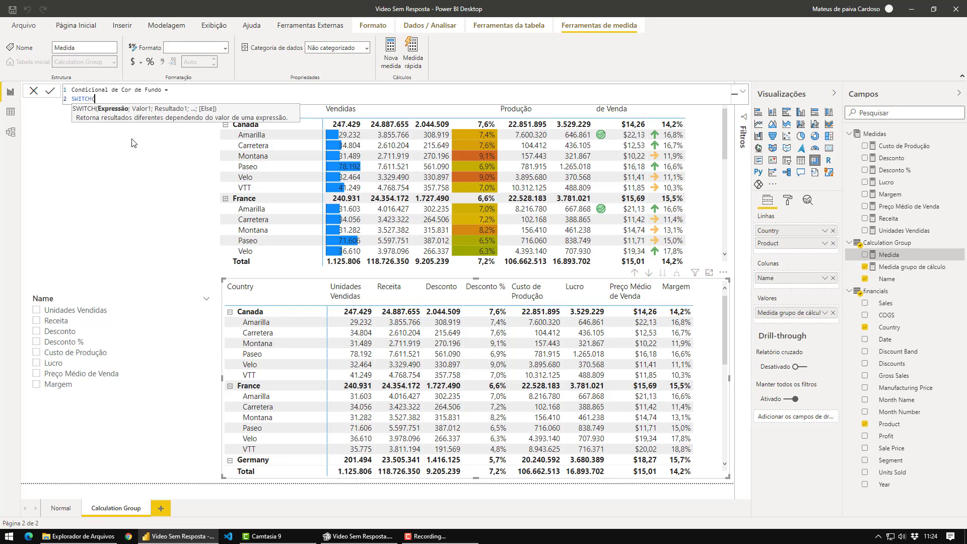
pyautogui.write('SELECTEDVALUE(')
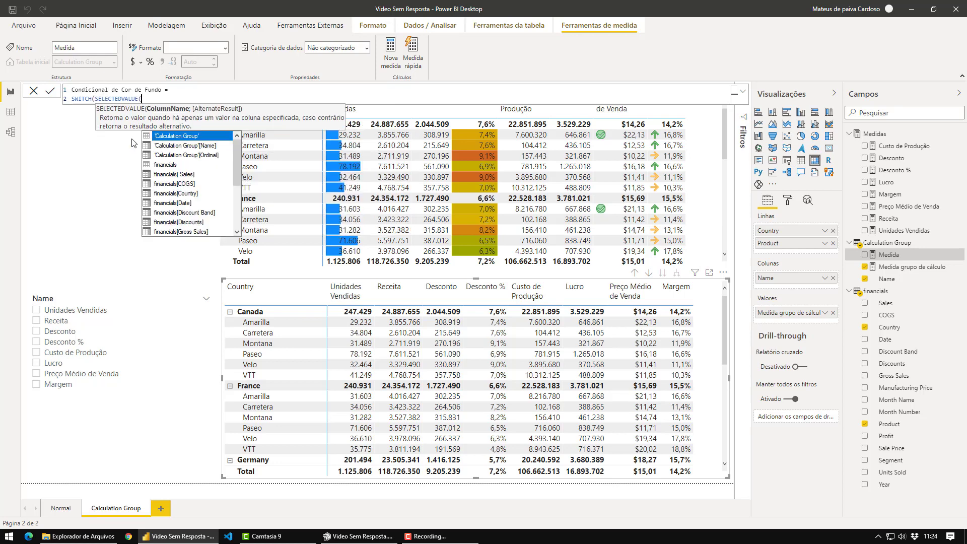
pyautogui.write('name')
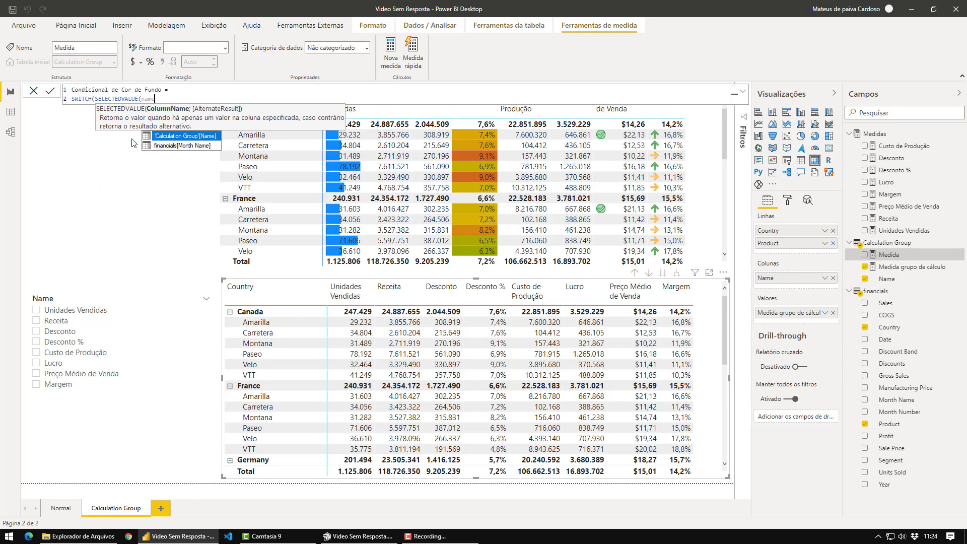
pyautogui.press('Tab')
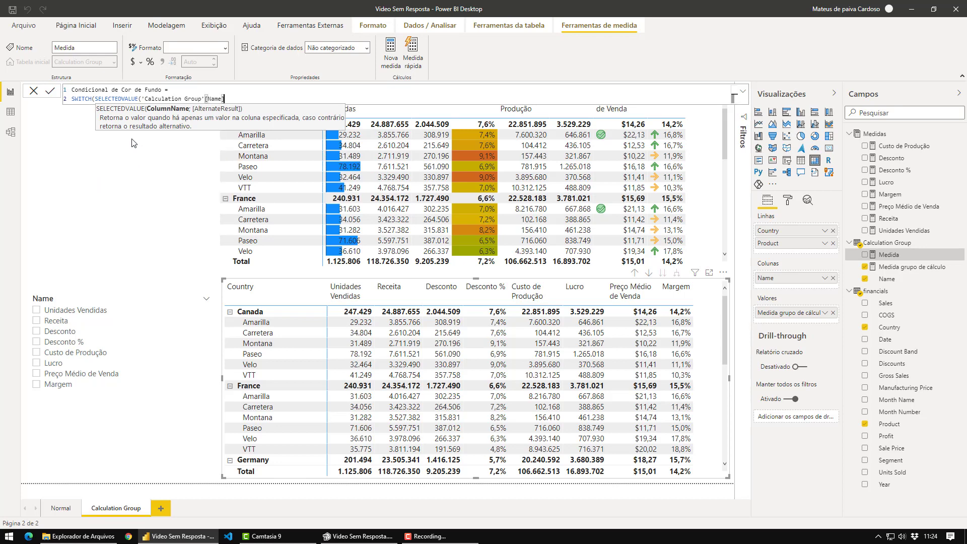
pyautogui.write(');')
pyautogui.hotkey('shift', 'Return')
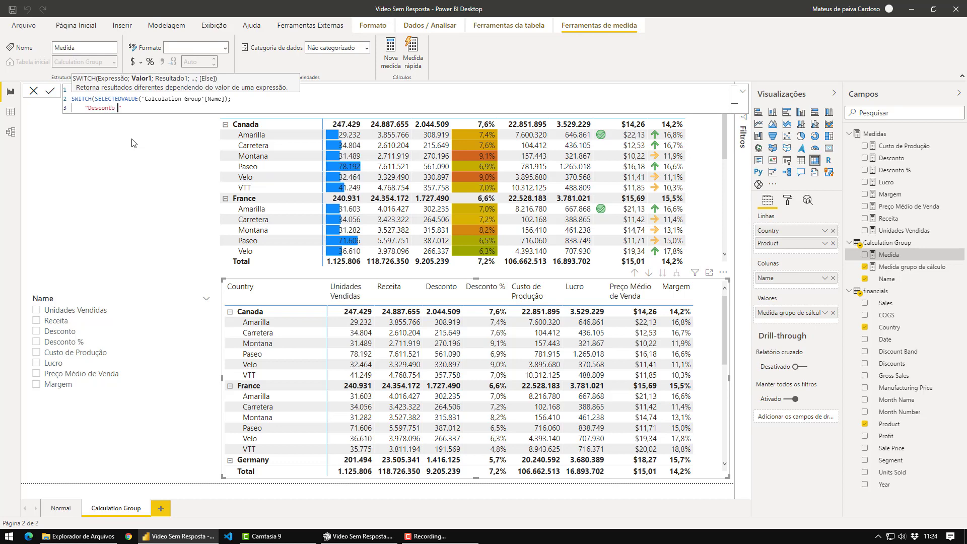
# Add the case "Desconto %" returning [Desconto %] to the SWITCH, close the formula and commit the measure.
pyautogui.write('; ')
pyautogui.write('desc')
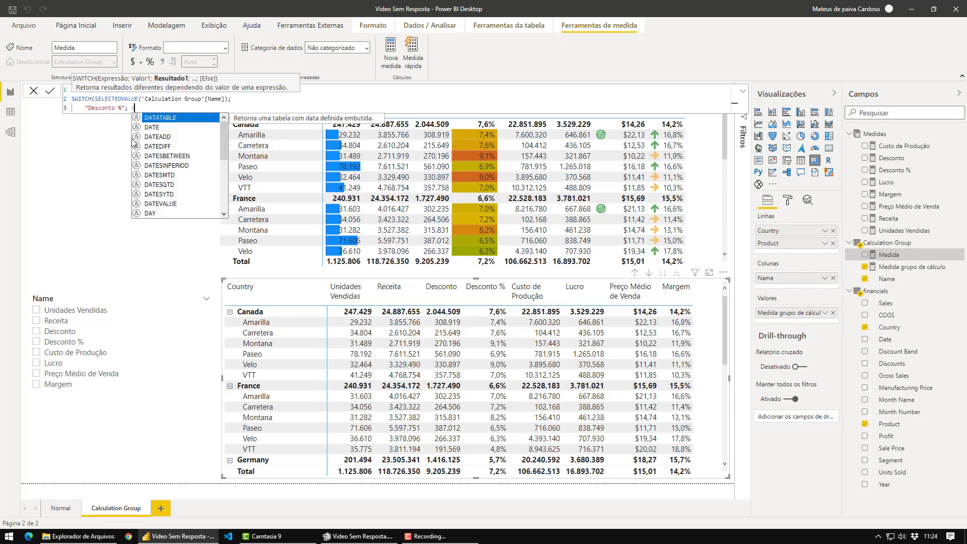
pyautogui.press('Down')
pyautogui.press('Tab')
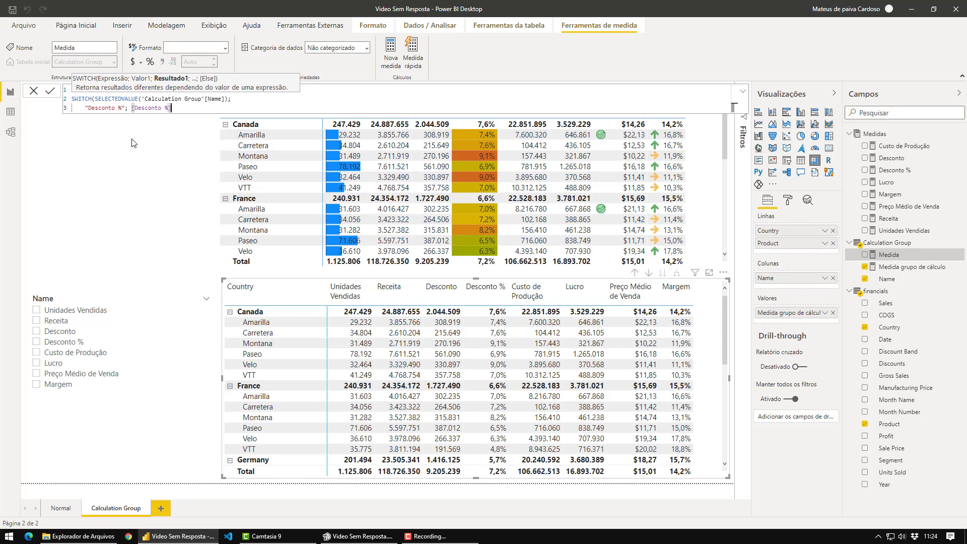
pyautogui.write(';')
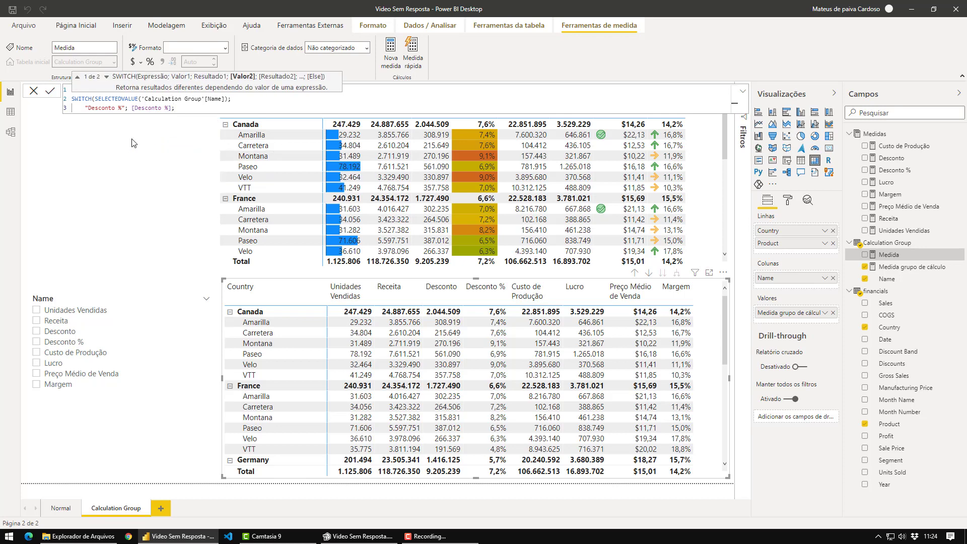
pyautogui.press('BackSpace')
pyautogui.write(')')
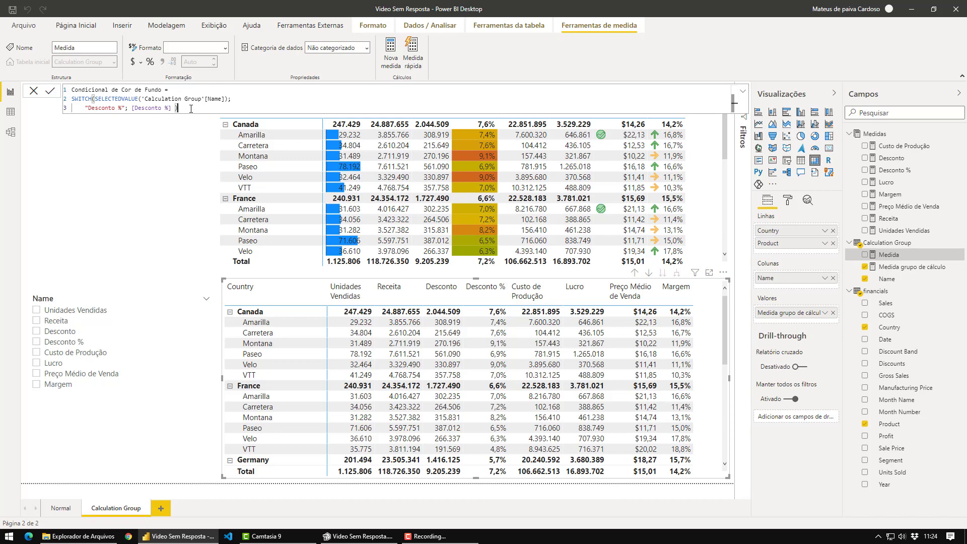
pyautogui.press('Return')
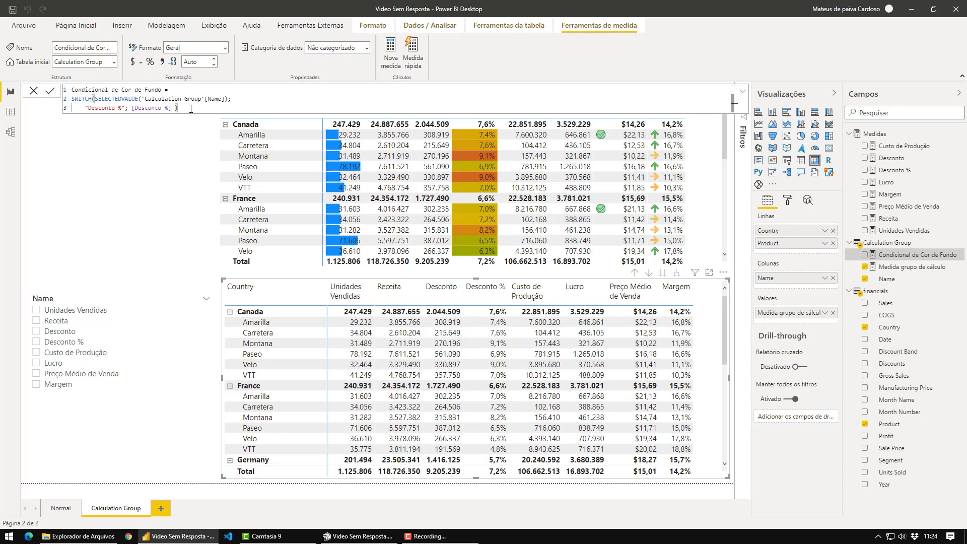
# Open the background color conditional formatting of Medida grupo de cálculo in the calculation group matrix and make its color scale diverging.
pyautogui.click(789, 204)
pyautogui.click(767, 201)
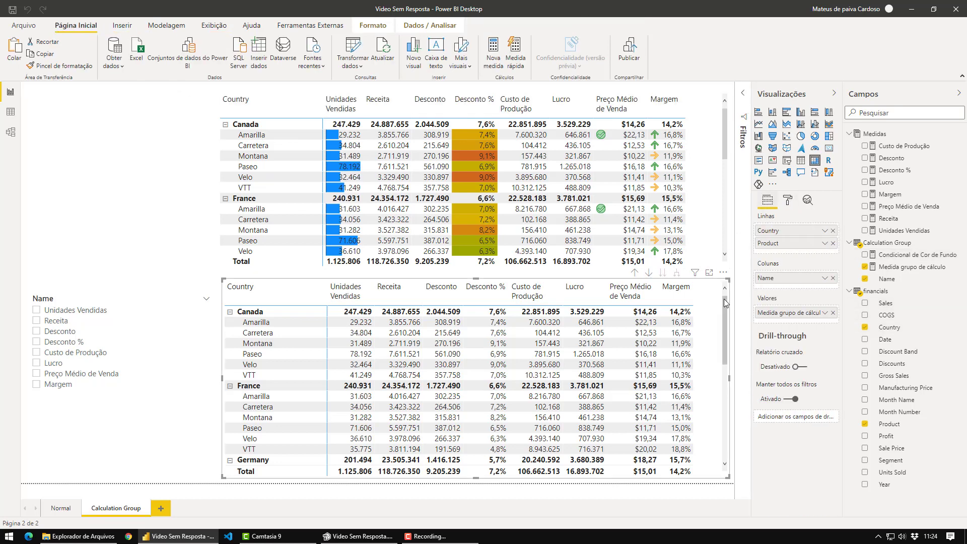
pyautogui.click(825, 313)
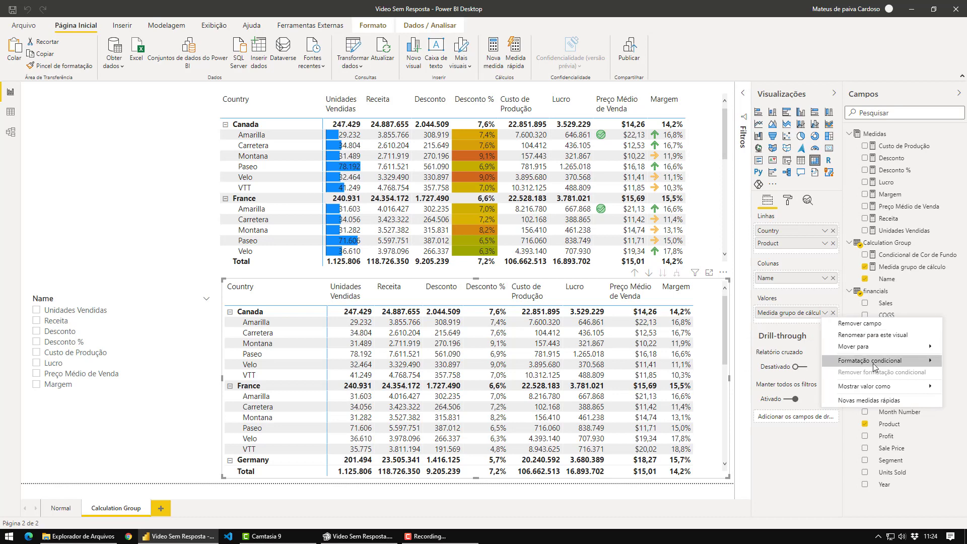
pyautogui.moveTo(872, 365)
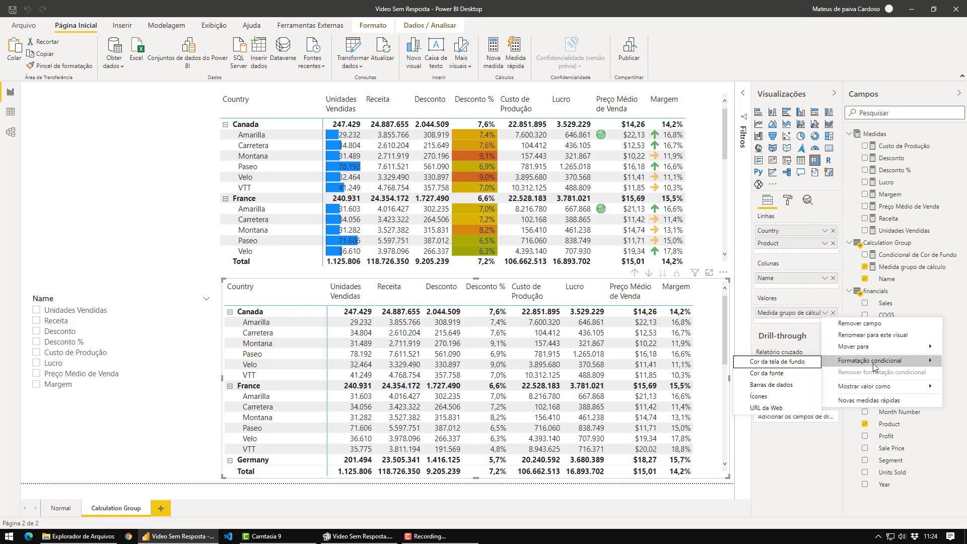
pyautogui.click(788, 364)
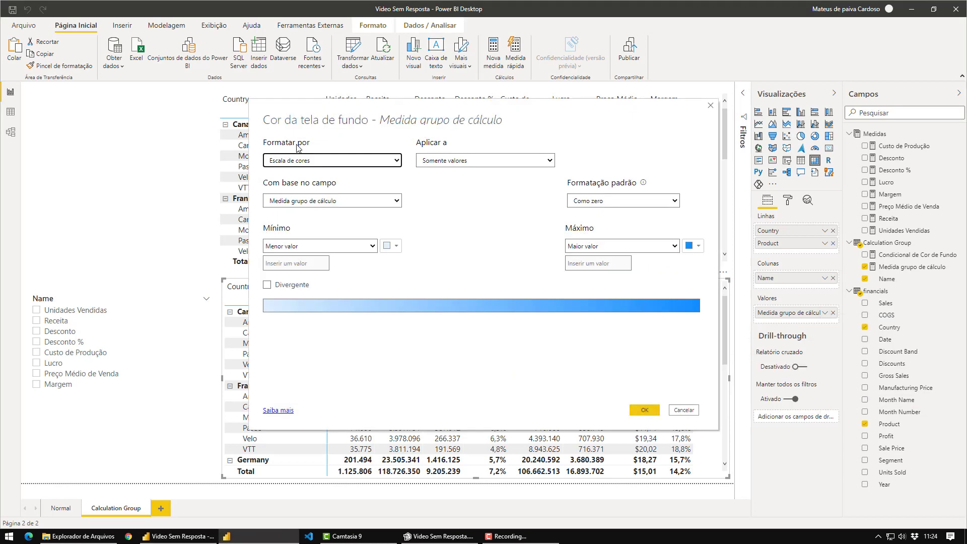
pyautogui.click(267, 285)
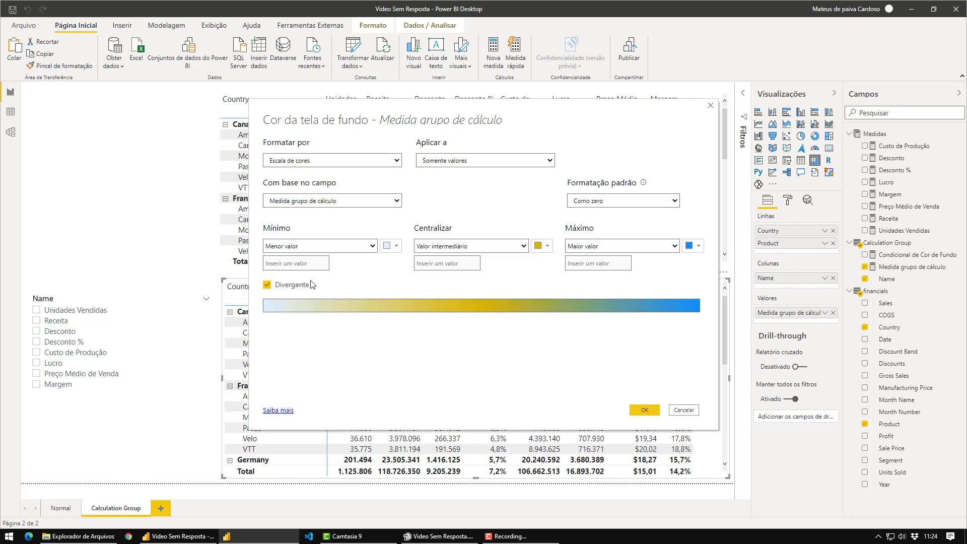
# Set the color scale's minimum to green and maximum to red, apply it and check the calculation group matrix.
pyautogui.click(392, 247)
pyautogui.click(406, 374)
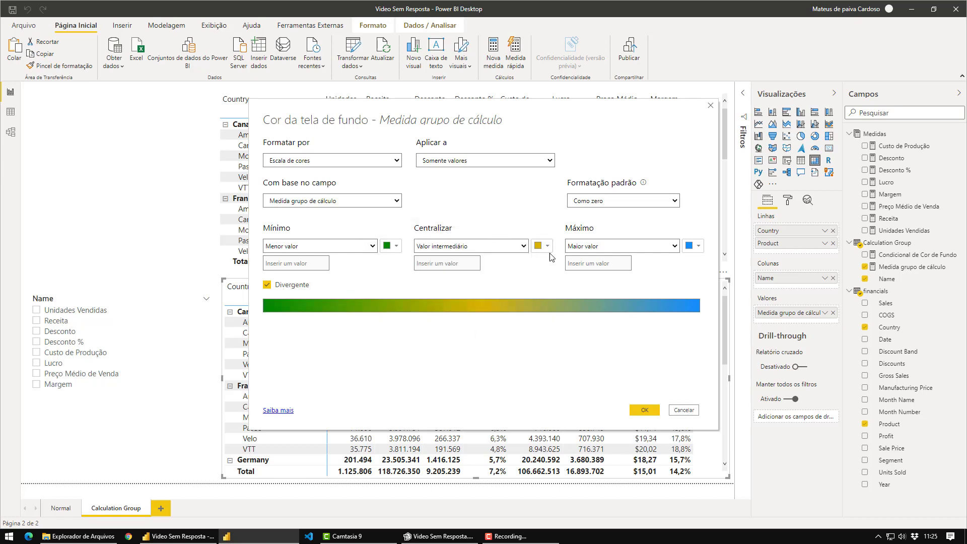
pyautogui.click(691, 247)
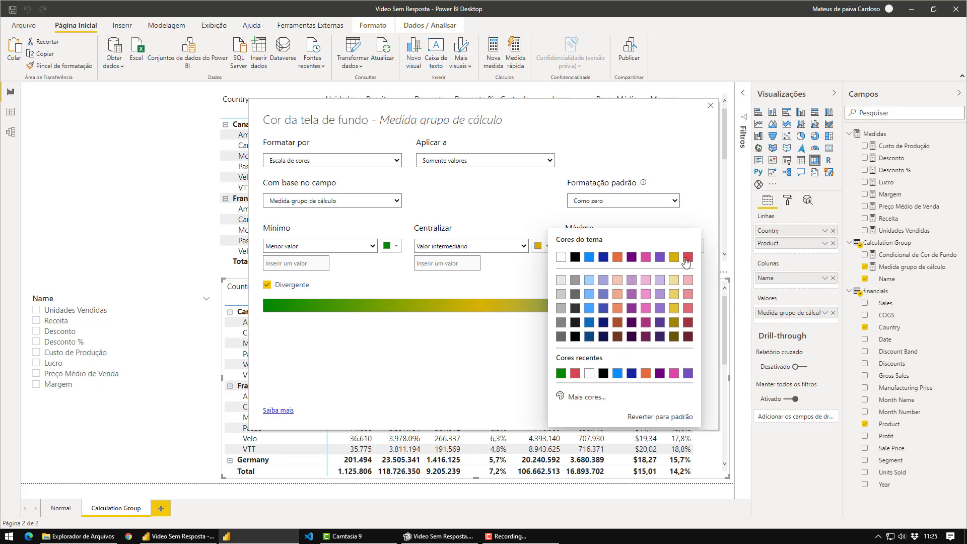
pyautogui.click(688, 262)
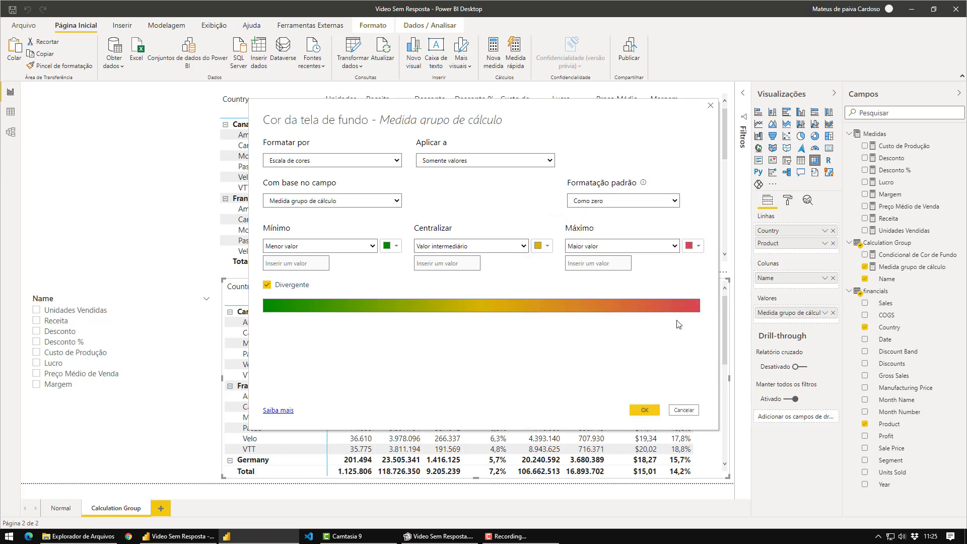
pyautogui.click(626, 204)
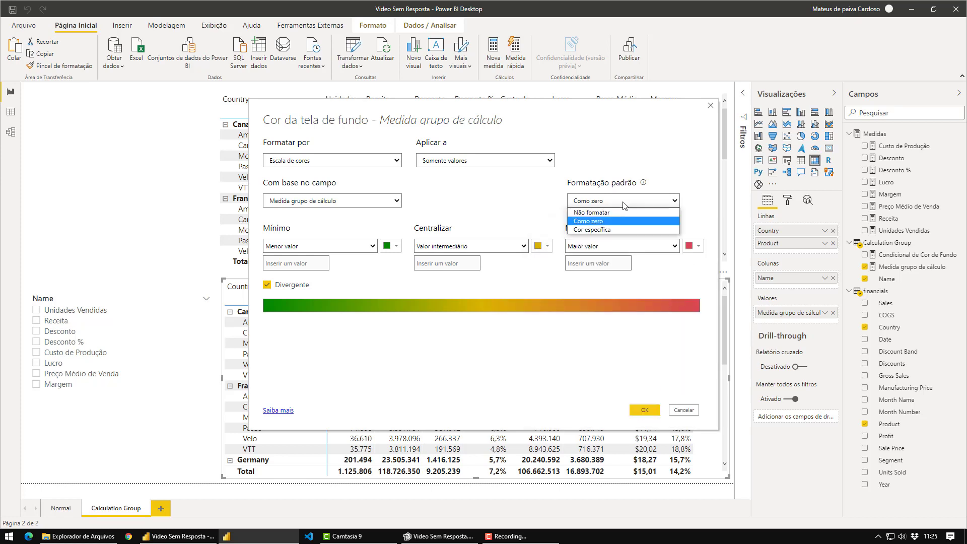
pyautogui.click(589, 363)
pyautogui.click(644, 410)
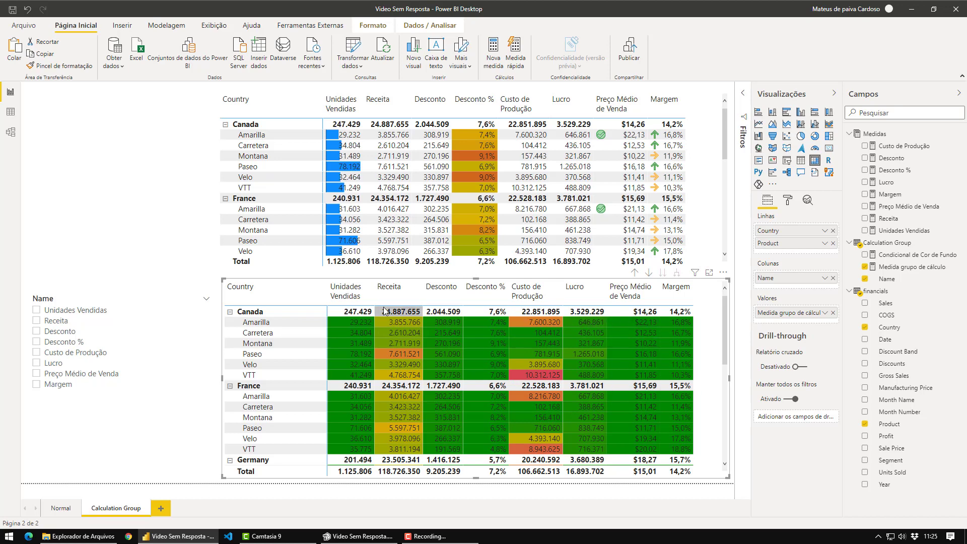
pyautogui.scroll(-5, 624, 397)
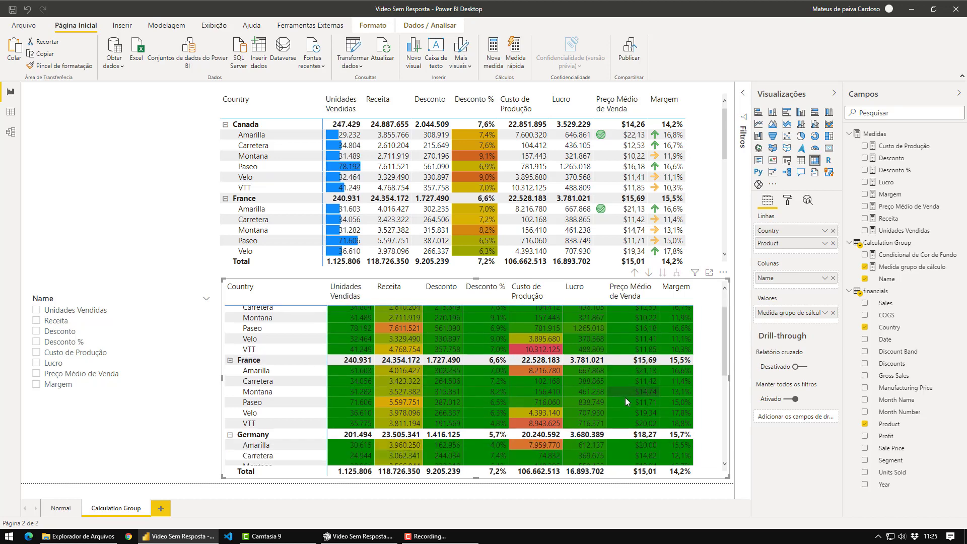
pyautogui.scroll(5, 625, 398)
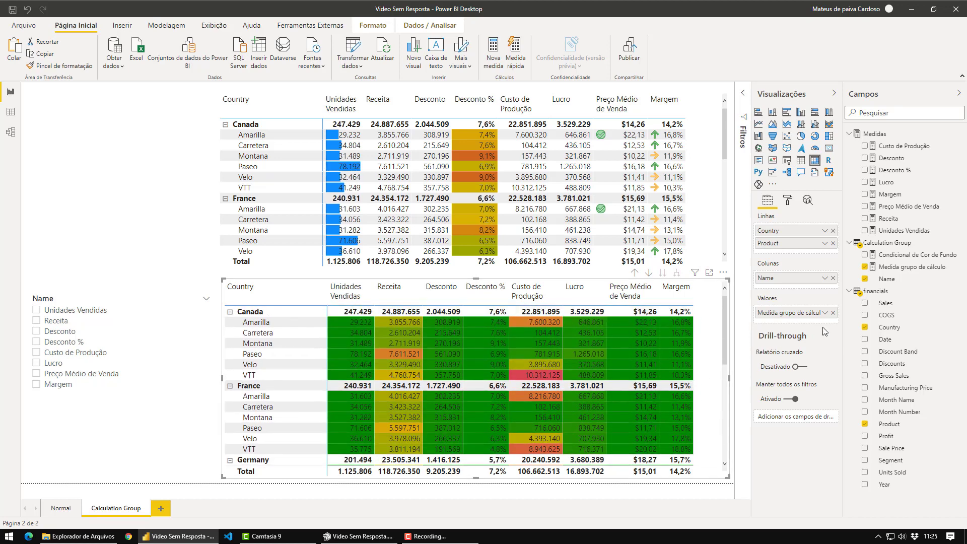
# Base the background color scale of Medida grupo de cálculo on the Condicional de Cor de Fundo measure and apply it.
pyautogui.click(909, 255)
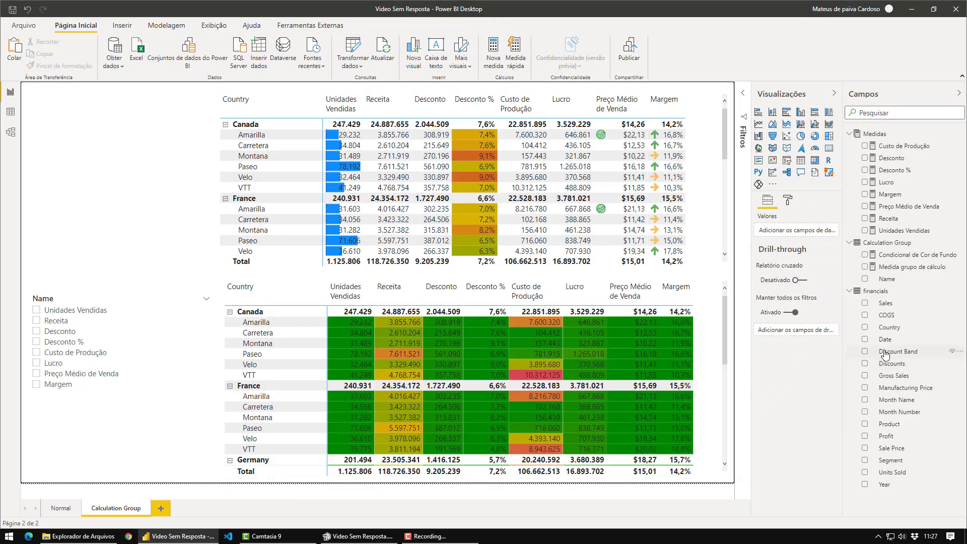
pyautogui.click(725, 328)
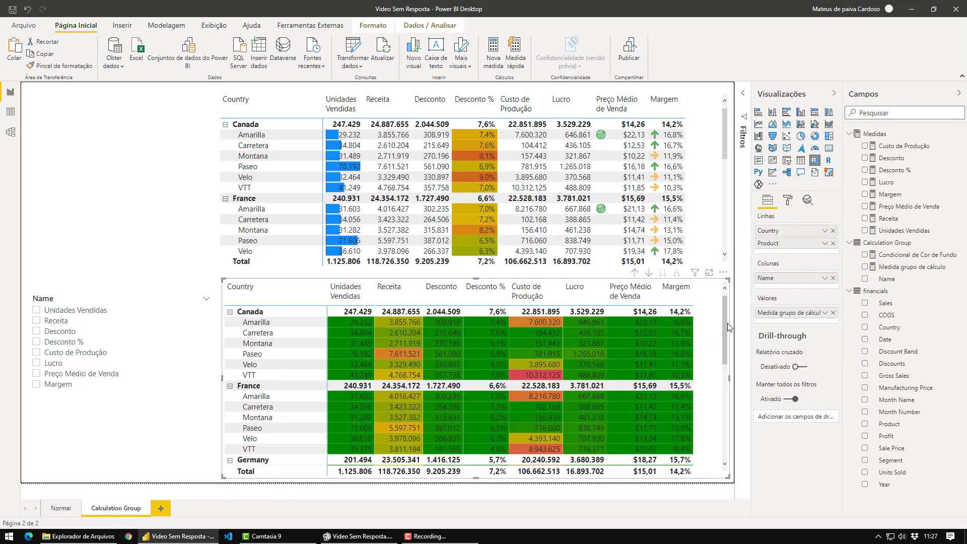
pyautogui.click(825, 313)
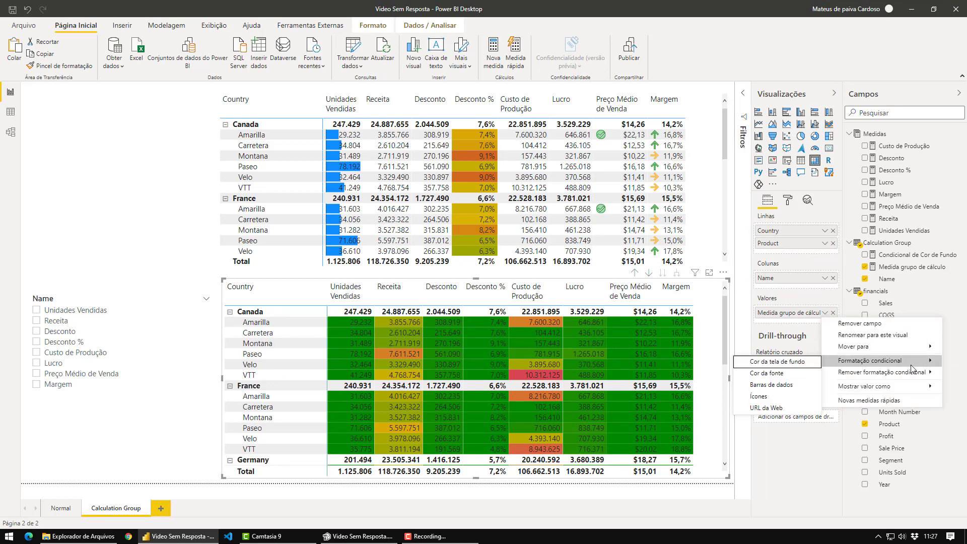
pyautogui.moveTo(856, 365)
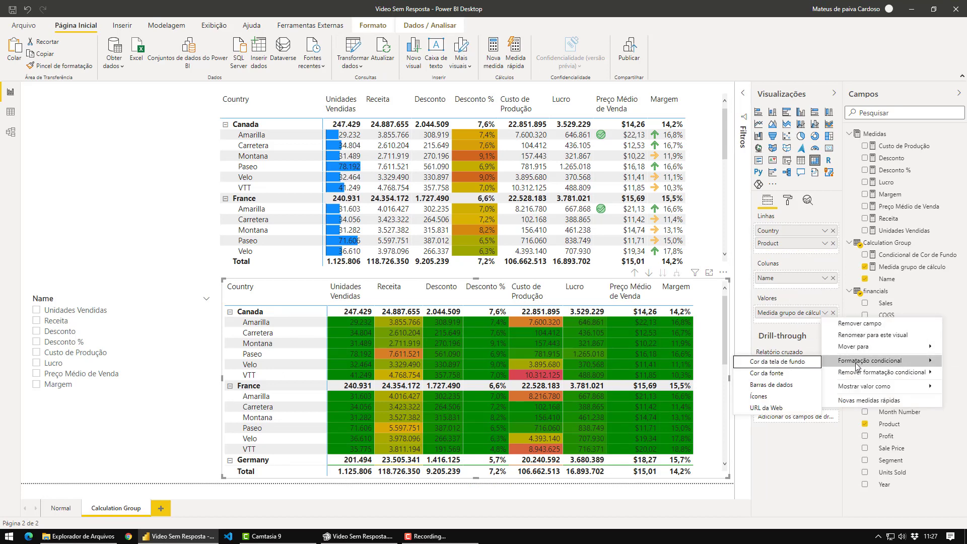
pyautogui.click(788, 364)
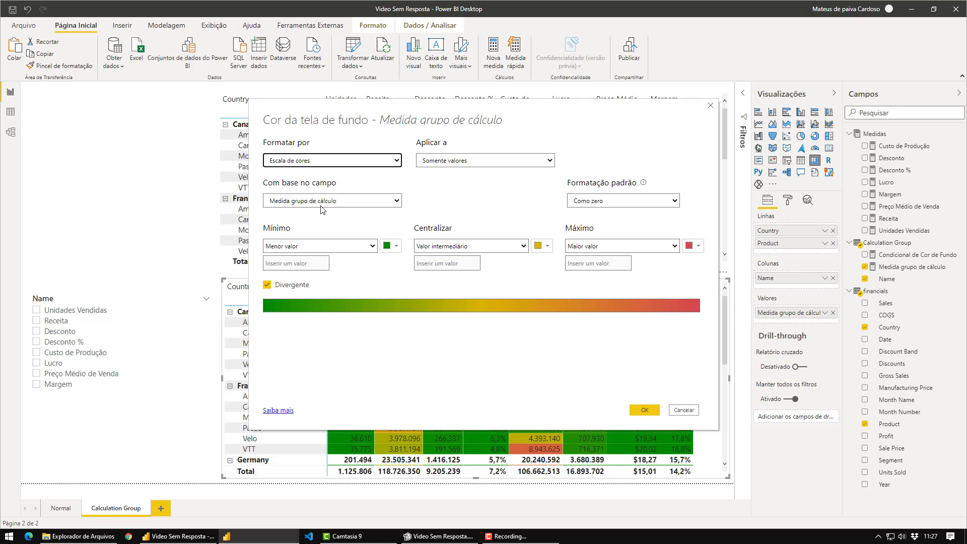
pyautogui.click(311, 203)
pyautogui.click(272, 248)
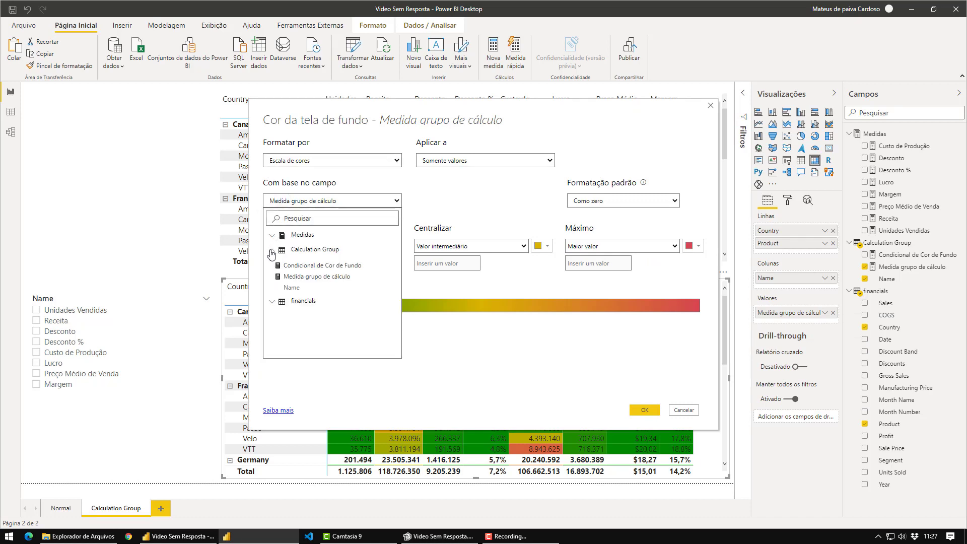
pyautogui.click(319, 267)
pyautogui.click(645, 410)
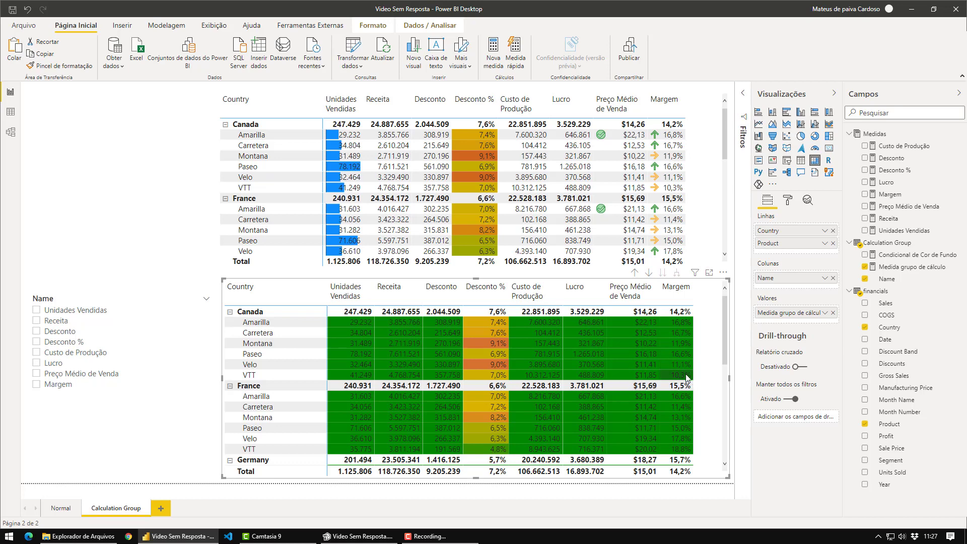
# Set the default formatting of Medida grupo de cálculo's background color scale to Não formatar and apply it.
pyautogui.click(824, 313)
pyautogui.moveTo(857, 360)
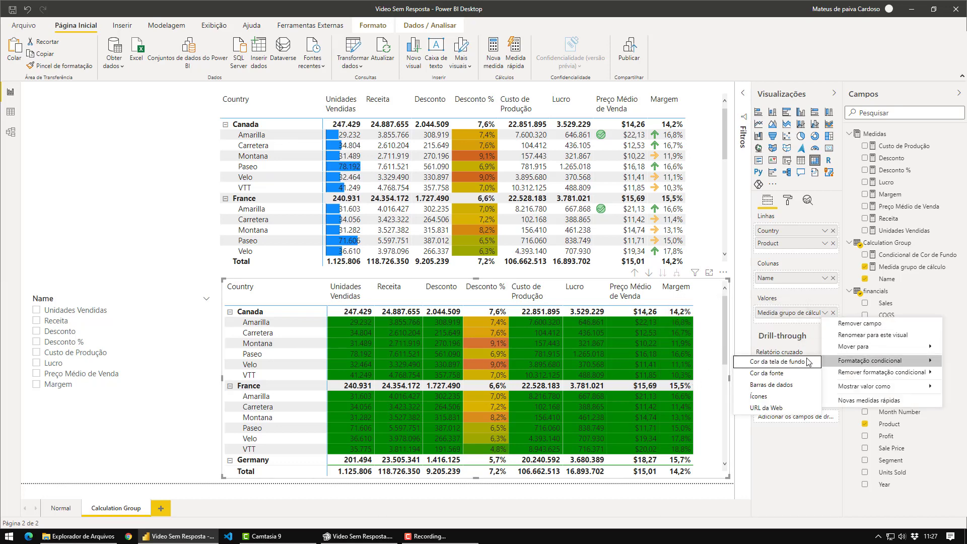
pyautogui.click(801, 361)
pyautogui.click(602, 198)
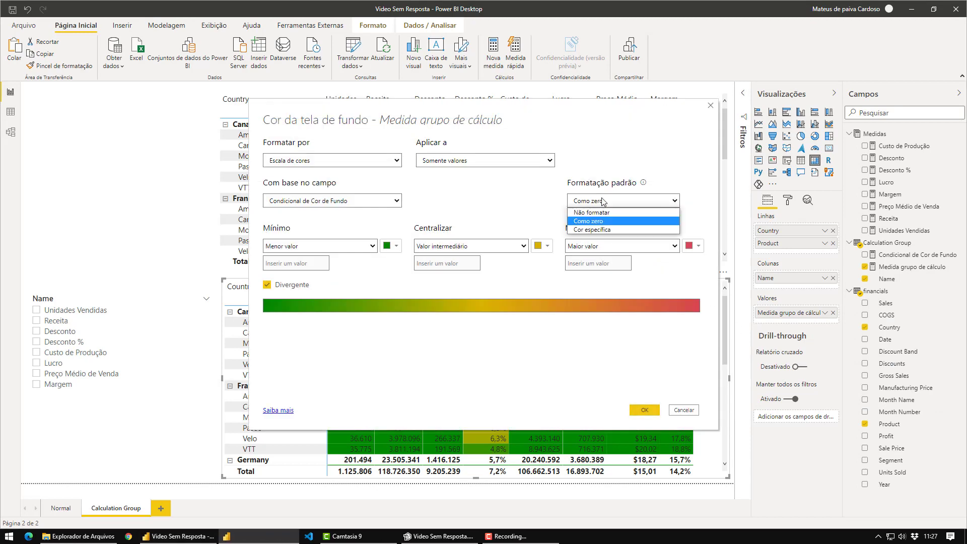
pyautogui.click(633, 173)
pyautogui.click(601, 201)
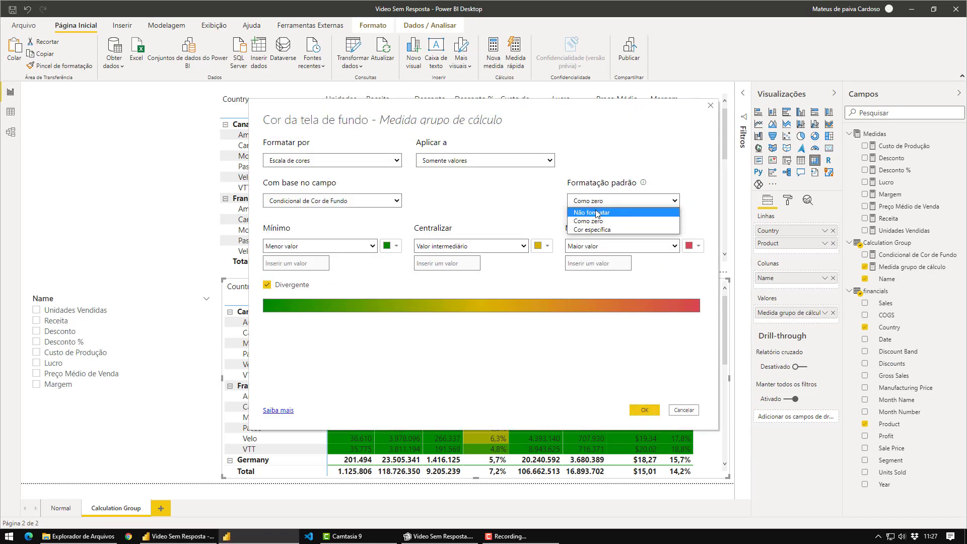
pyautogui.click(597, 213)
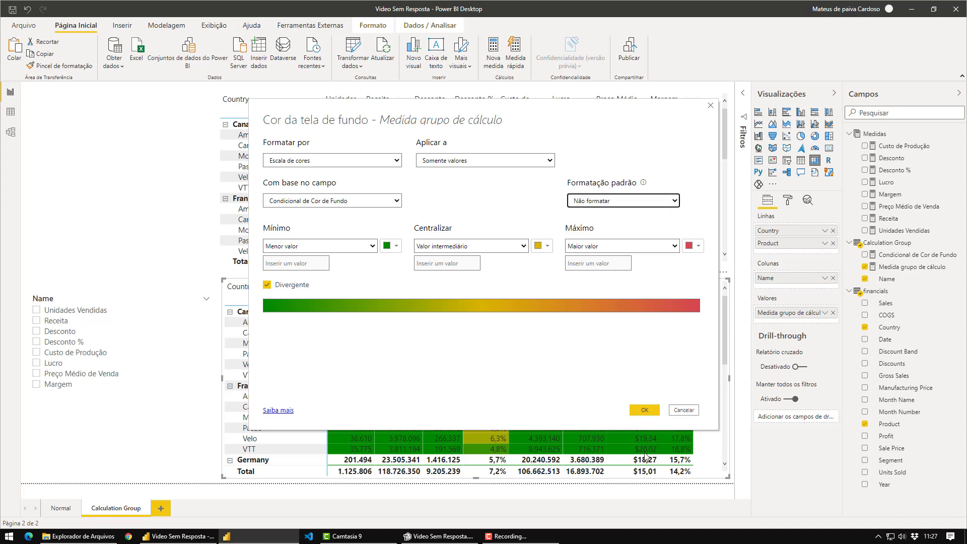
pyautogui.click(645, 411)
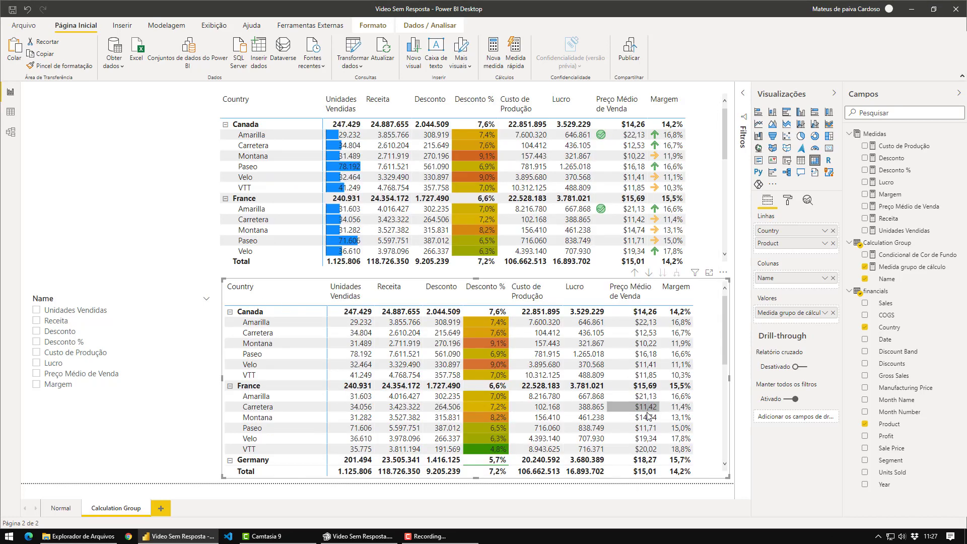
# Examine the background colors throughout the calculation group matrix.
pyautogui.scroll(-3, 645, 412)
pyautogui.scroll(-3, 645, 412)
pyautogui.scroll(10, 645, 412)
pyautogui.scroll(-10, 504, 198)
pyautogui.scroll(10, 504, 197)
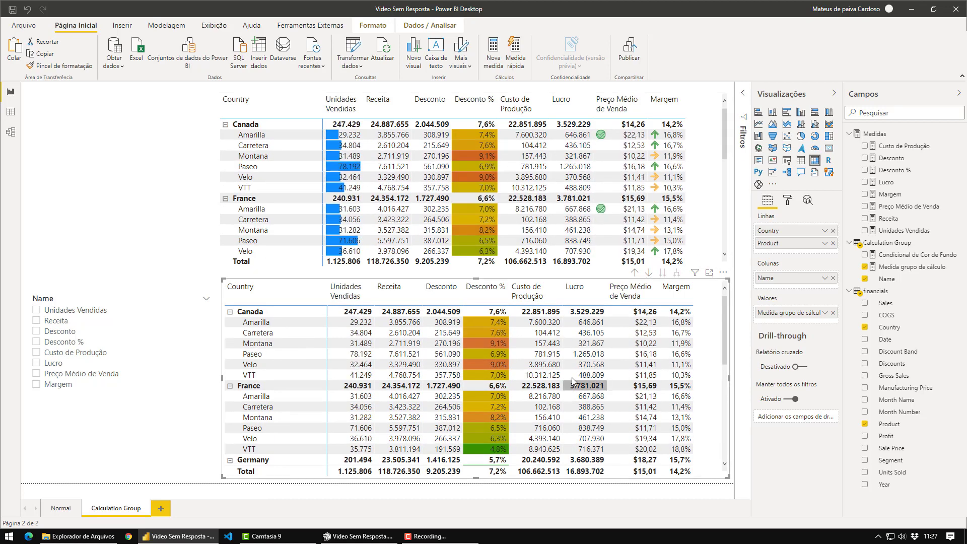
pyautogui.scroll(-10, 579, 378)
pyautogui.scroll(10, 596, 375)
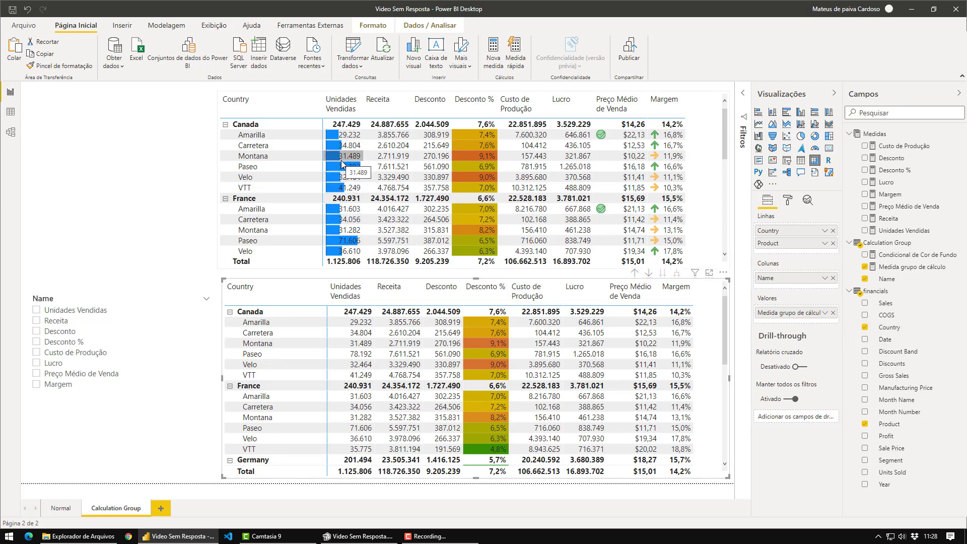
# View the data bar conditional formatting options for Medida grupo de cálculo and close them without applying.
pyautogui.click(830, 318)
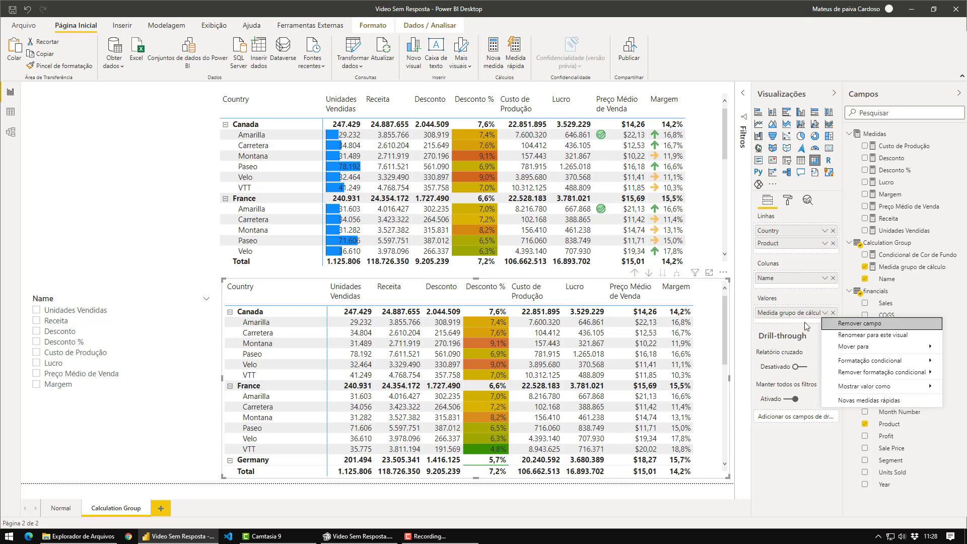
pyautogui.click(750, 335)
pyautogui.click(824, 313)
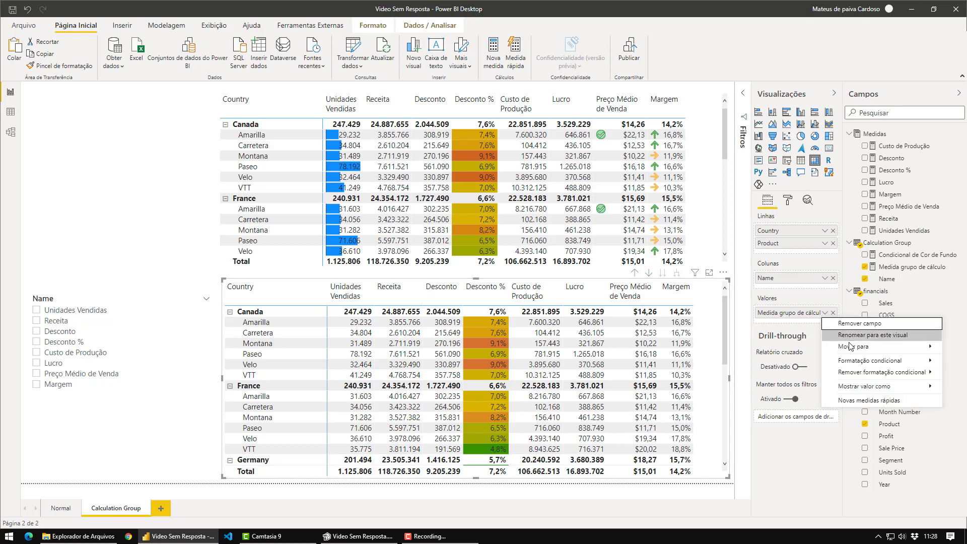
pyautogui.moveTo(865, 361)
pyautogui.click(783, 386)
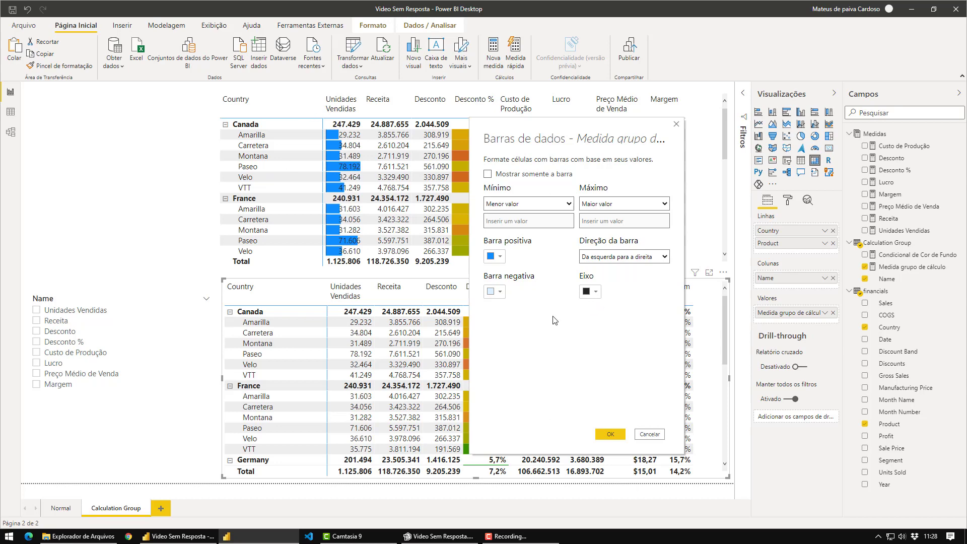
pyautogui.click(676, 125)
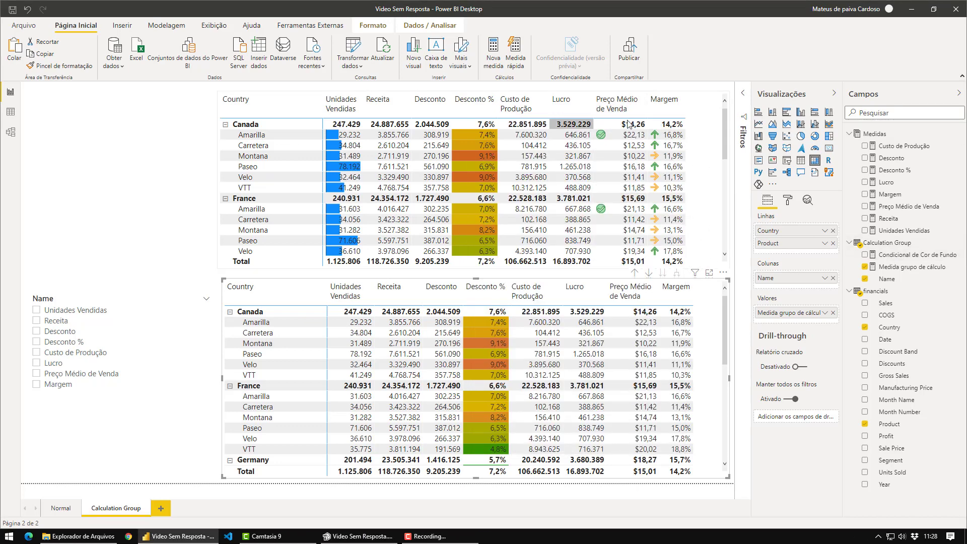
# Copy the entire formula of the Condicional de Cor de Fundo measure and leave the measure unchanged.
pyautogui.rightClick(882, 247)
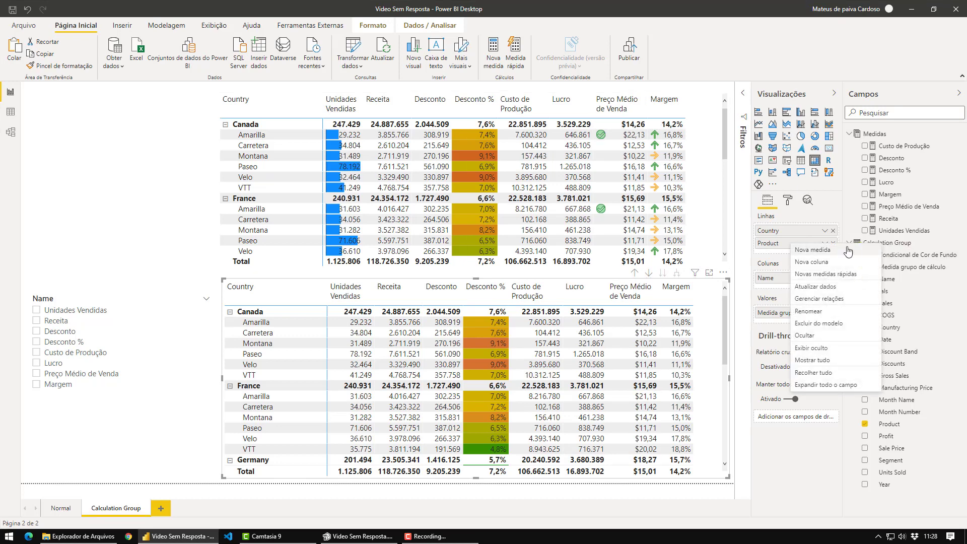
pyautogui.click(927, 257)
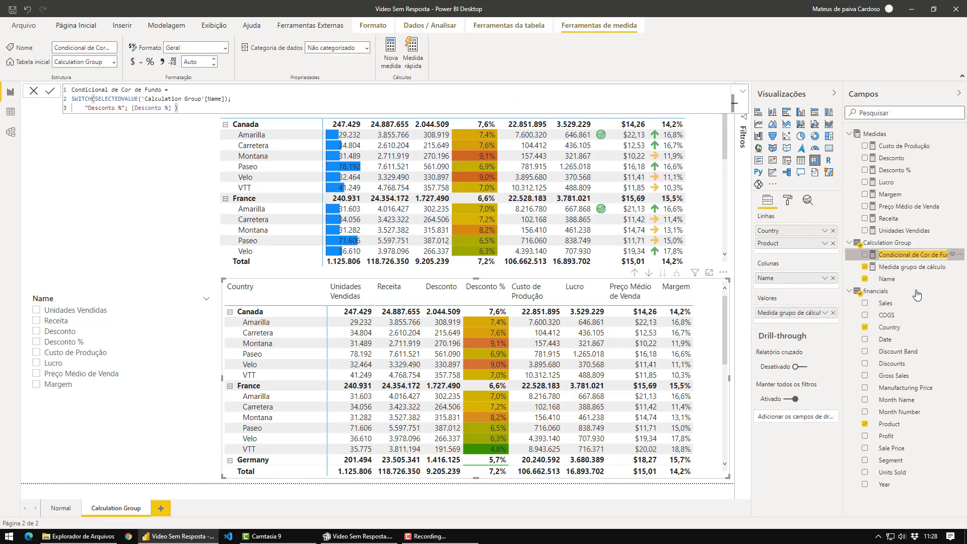
pyautogui.click(948, 317)
pyautogui.click(900, 256)
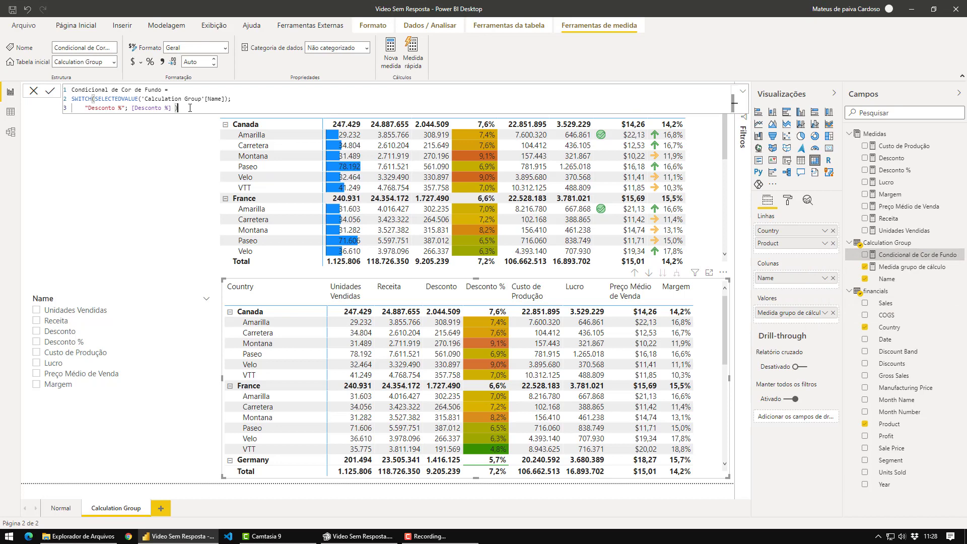
pyautogui.hotkey('ctrl', 'a')
pyautogui.hotkey('ctrl', 'c')
pyautogui.press('Escape')
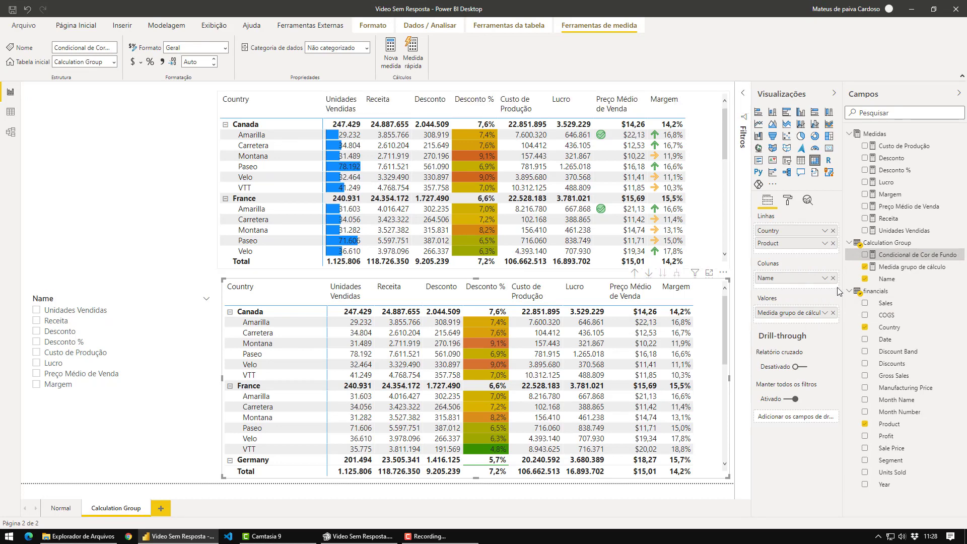
# Create a new measure in the Calculation Group table from the copied formula and name it Condicional de Icone.
pyautogui.rightClick(881, 245)
pyautogui.click(834, 249)
pyautogui.hotkey('ctrl', 'v')
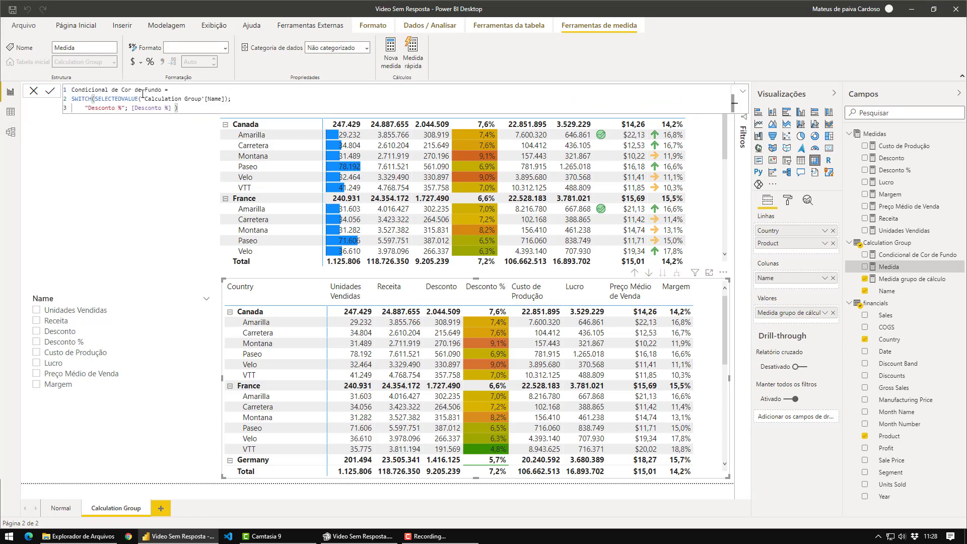
pyautogui.moveTo(161, 90); pyautogui.dragTo(124, 90)
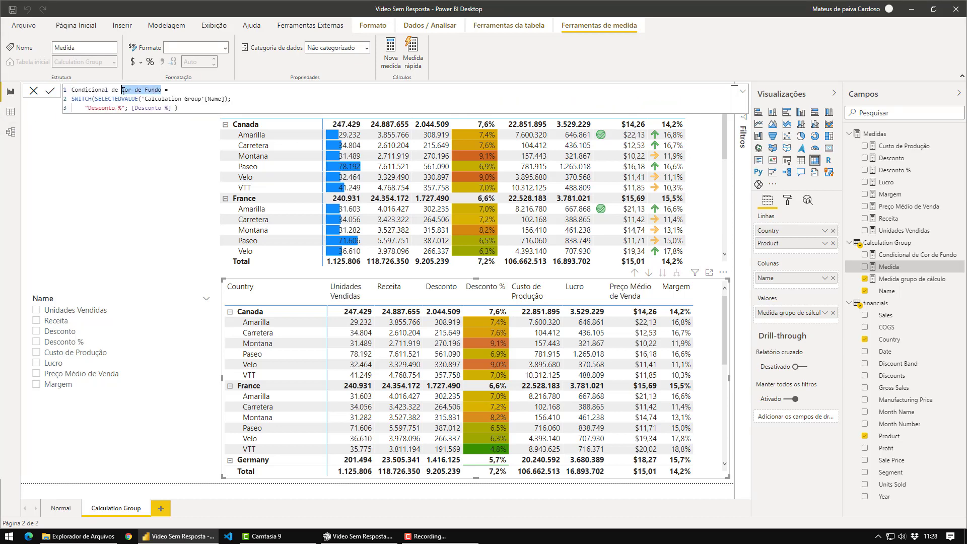
pyautogui.write('Icon')
# Replace the SWITCH expression in the Condicional de Icone formula with TRUE().
pyautogui.moveTo(228, 99); pyautogui.dragTo(101, 99)
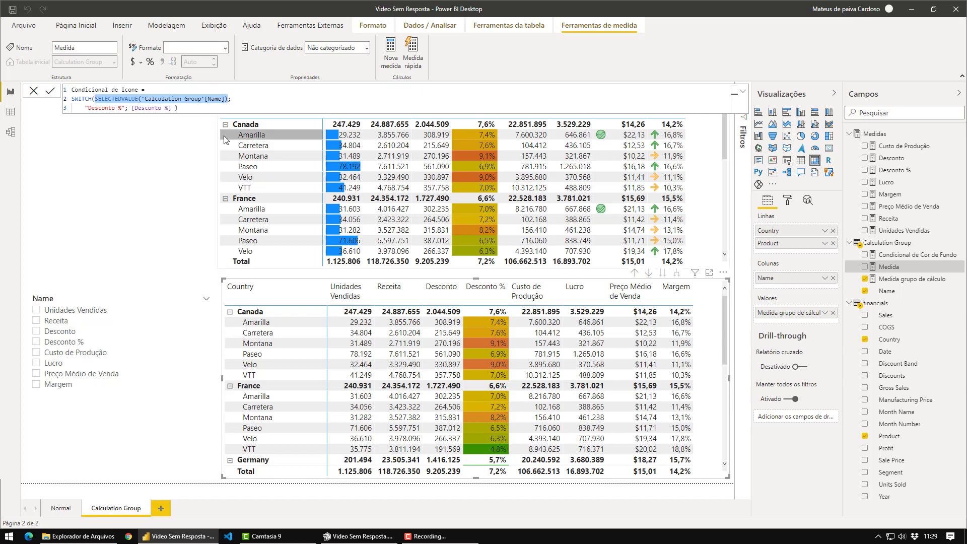
pyautogui.press('BackSpace')
pyautogui.write('truwe;')
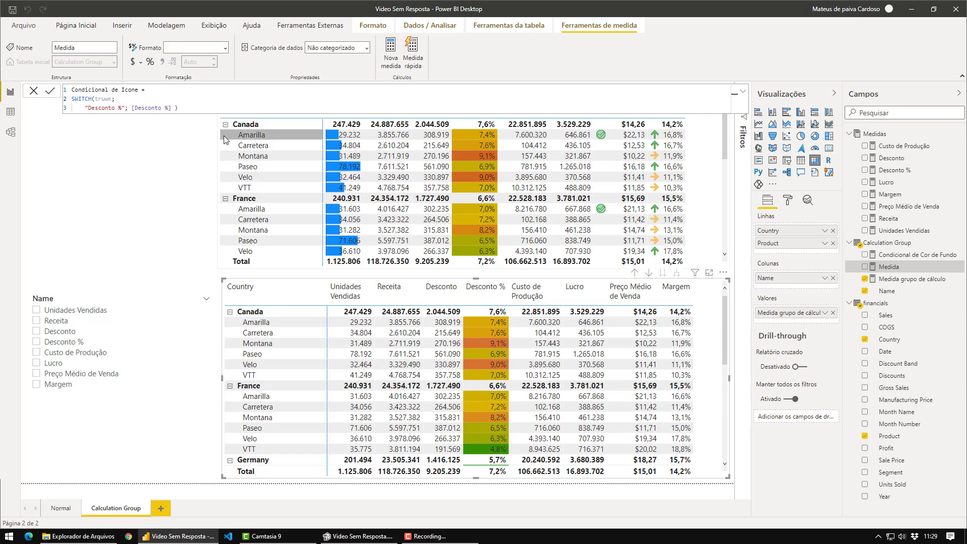
pyautogui.press('BackSpace')
pyautogui.press('BackSpace')
pyautogui.press('Tab')
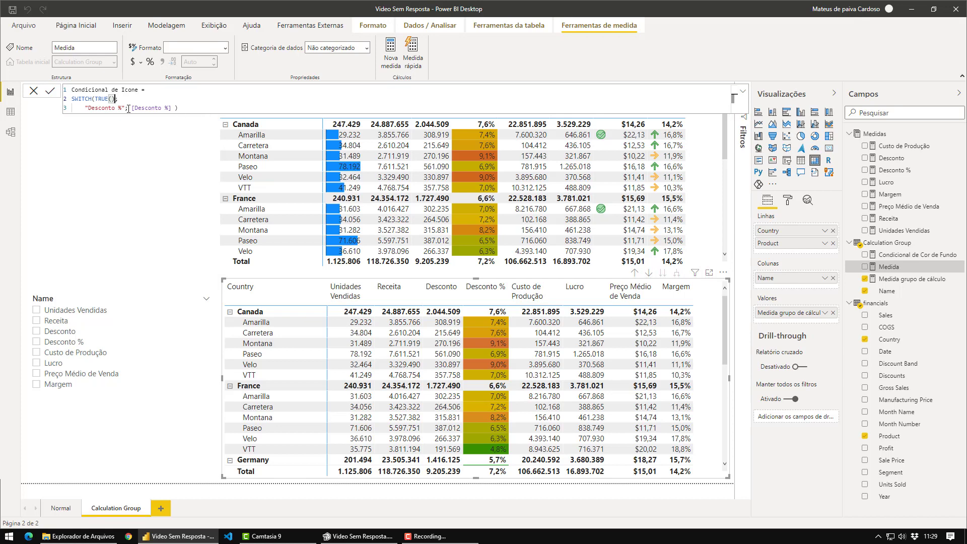
# Replace the "Desconto %" case value with SELECTEDVALUE('Calculation Group'[Name]) followed by the text "Preço Médio de Venda".
pyautogui.moveTo(125, 108); pyautogui.dragTo(83, 109)
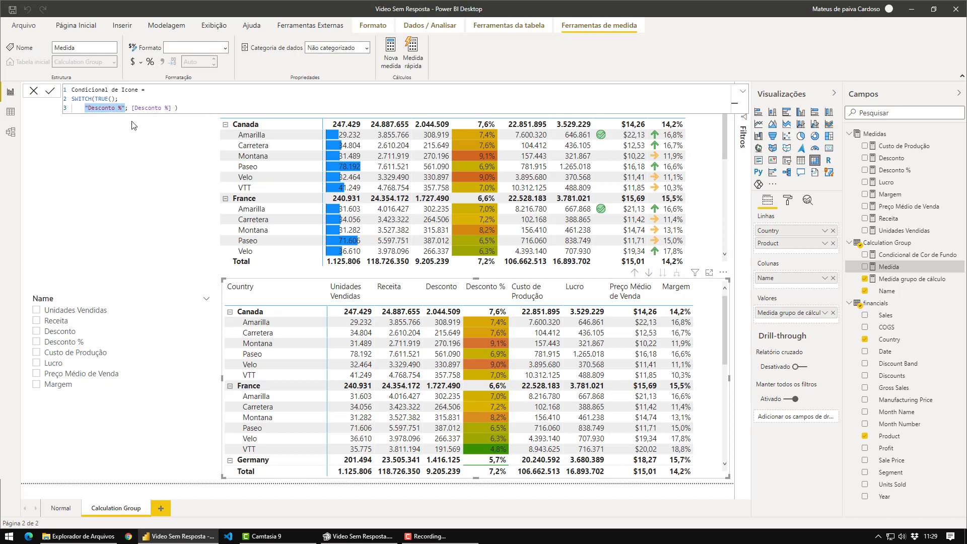
pyautogui.write("SELECTEDVALUE('Calculation Group'[Name])")
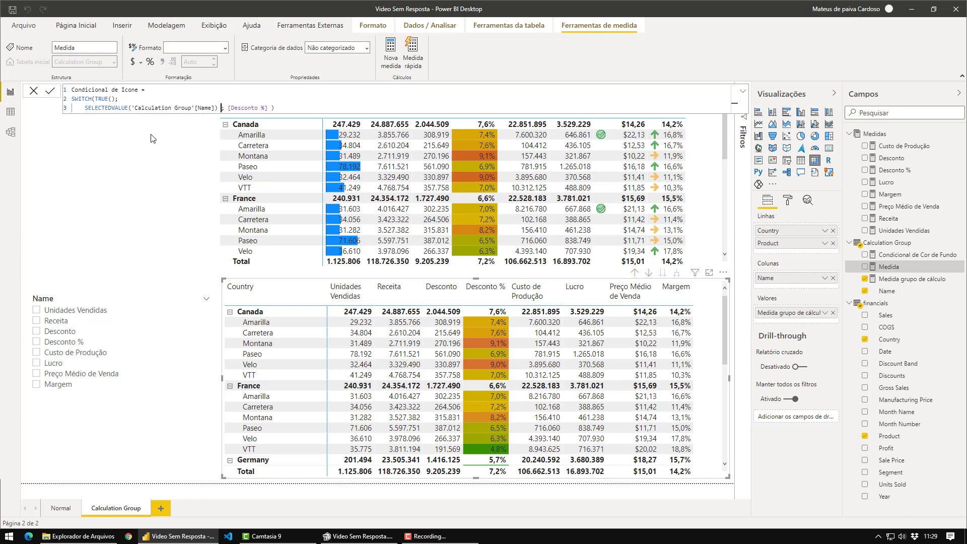
pyautogui.write('""')
pyautogui.write('Preço ')
pyautogui.write('M')
pyautogui.write('édio de V')
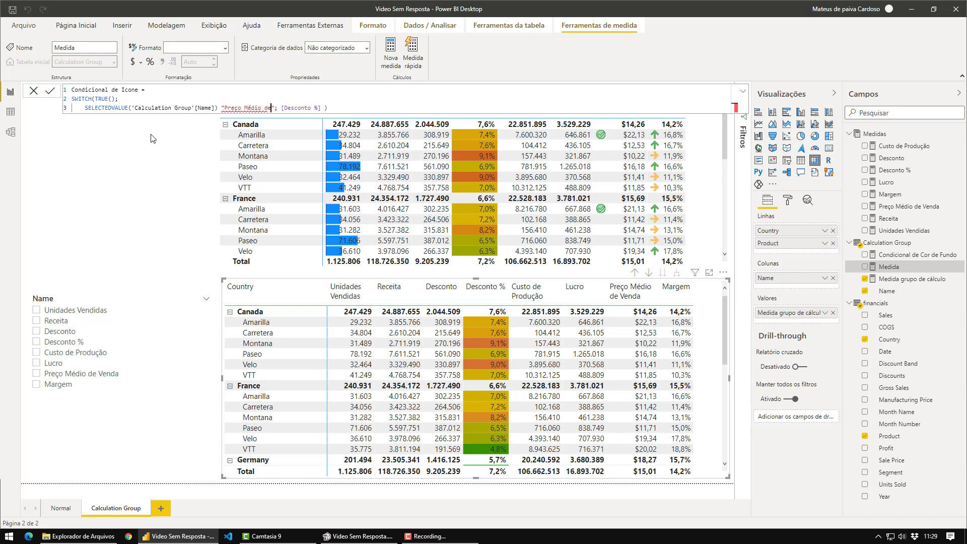
pyautogui.write('enda')
# Extend the case condition with && [Preço Médio de Venda] >= 20.
pyautogui.moveTo(343, 108); pyautogui.dragTo(301, 108)
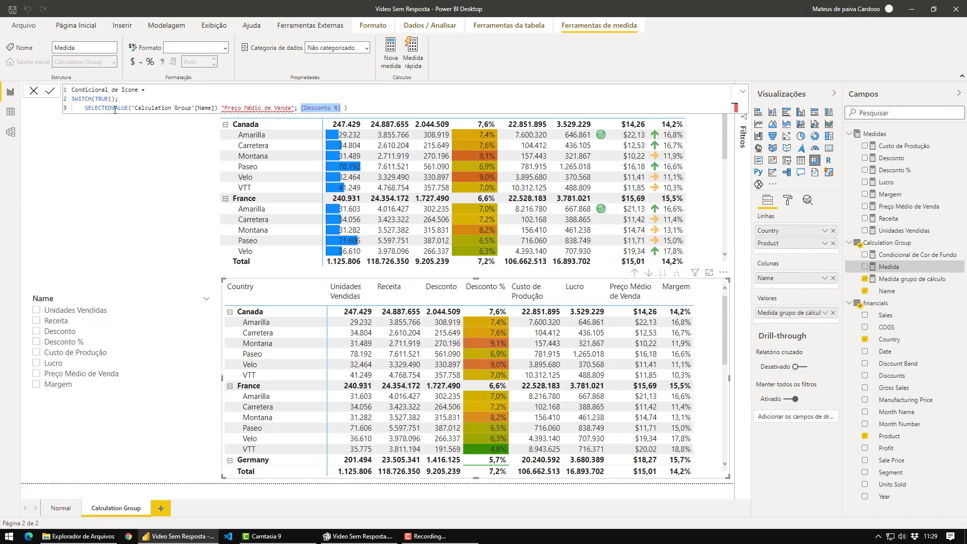
pyautogui.click(295, 109)
pyautogui.write('&& ')
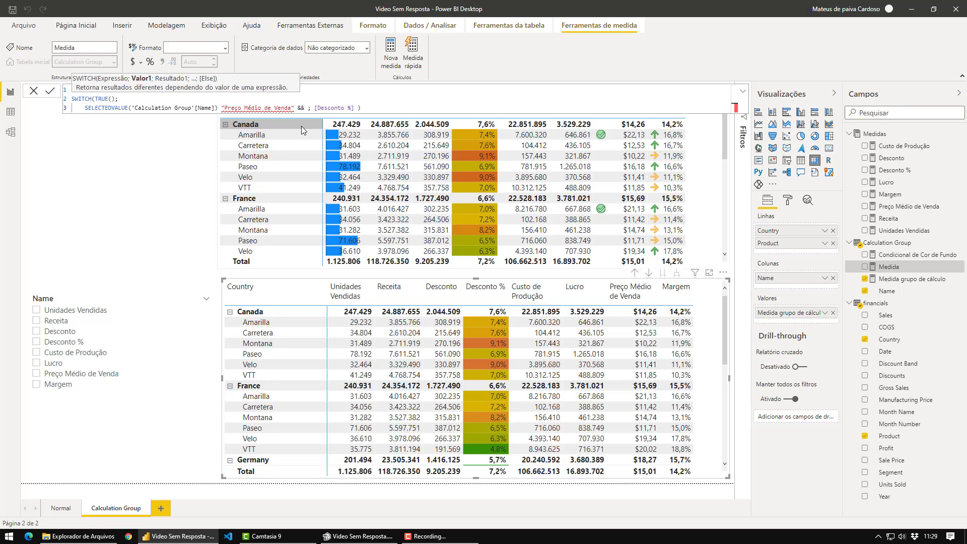
pyautogui.write('prec')
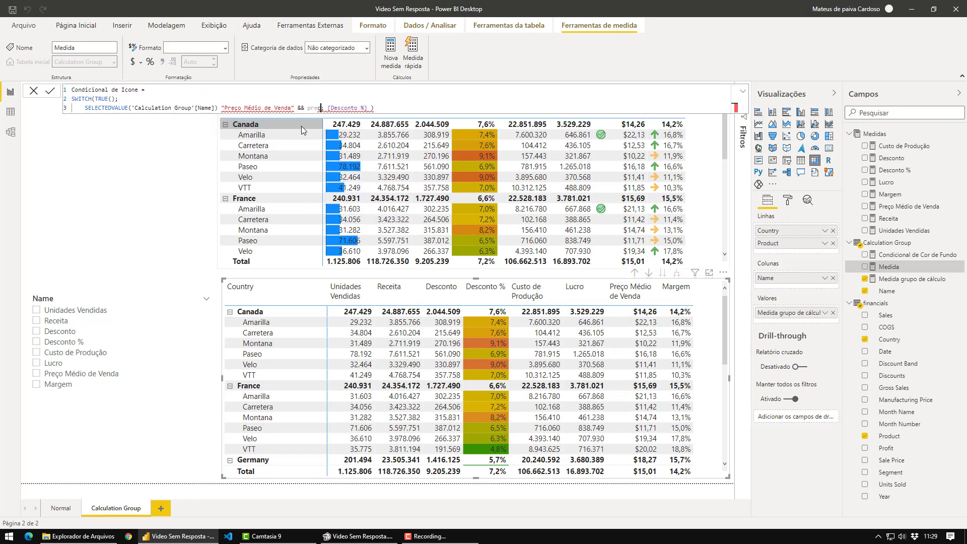
pyautogui.press('BackSpace')
pyautogui.press('Down')
pyautogui.press('Down')
pyautogui.press('Down')
pyautogui.press('Down')
pyautogui.press('Tab')
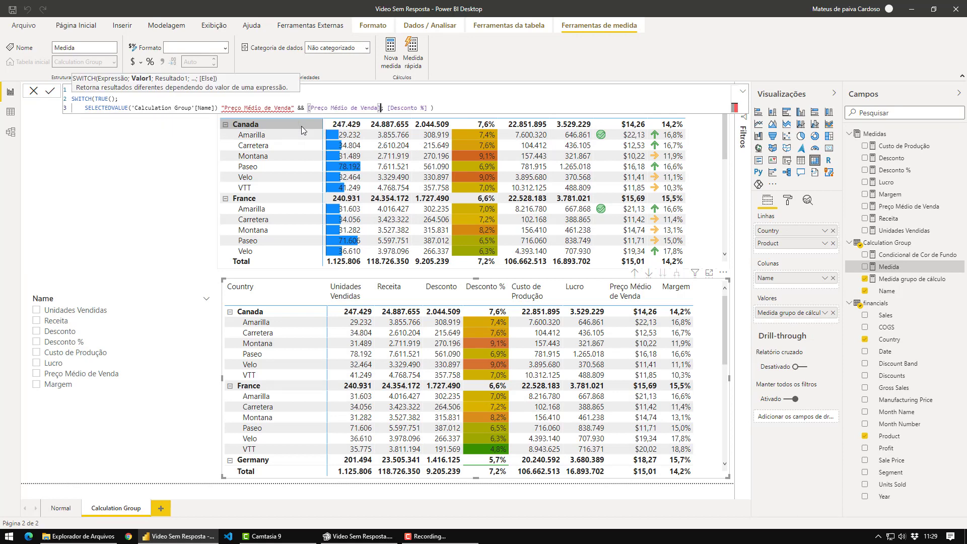
pyautogui.write('>= 20')
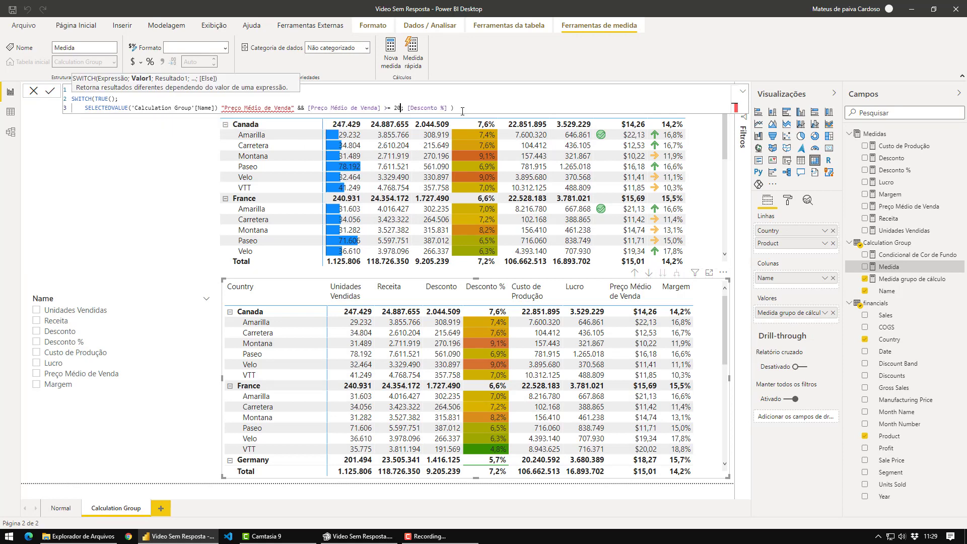
# Replace the case's [Desconto %] result with 1.
pyautogui.moveTo(452, 108); pyautogui.dragTo(410, 107)
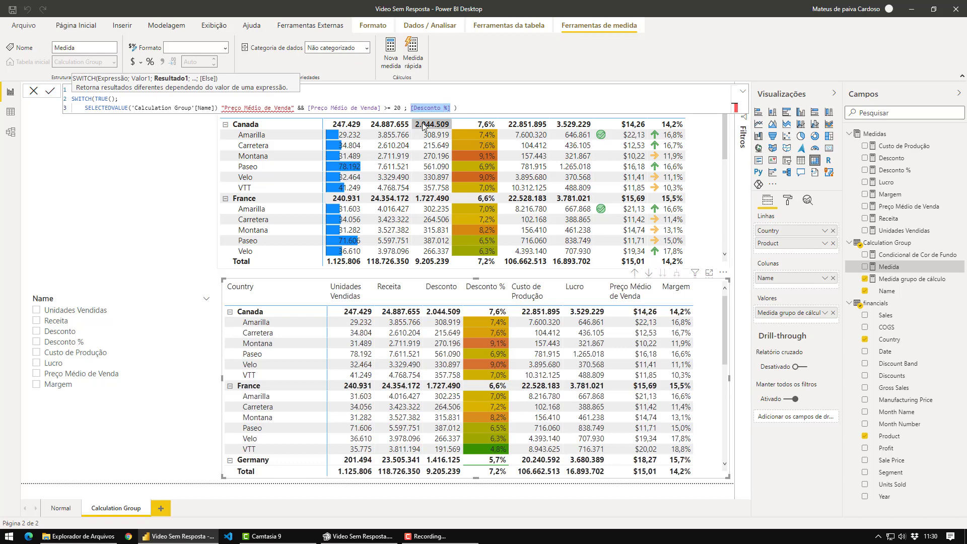
pyautogui.write('1')
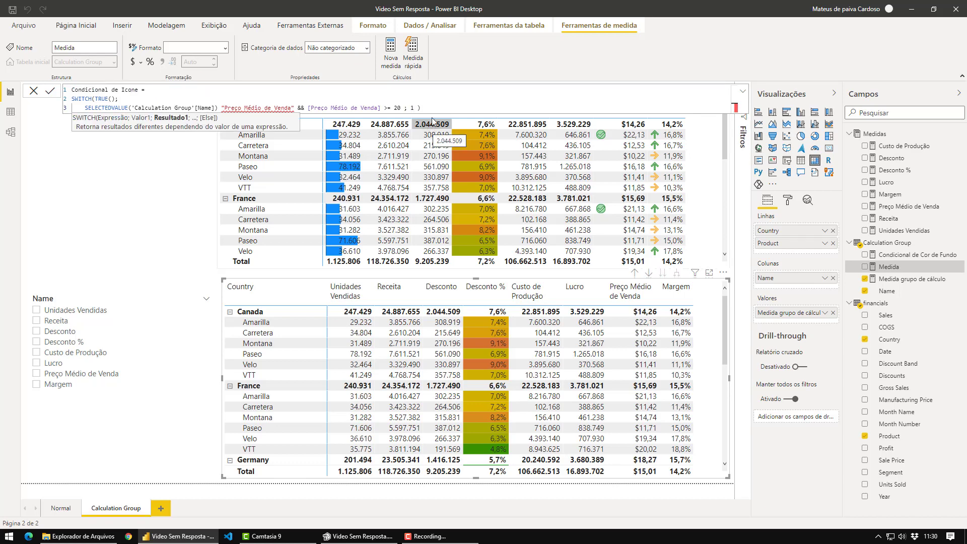
pyautogui.moveTo(415, 107); pyautogui.dragTo(411, 108)
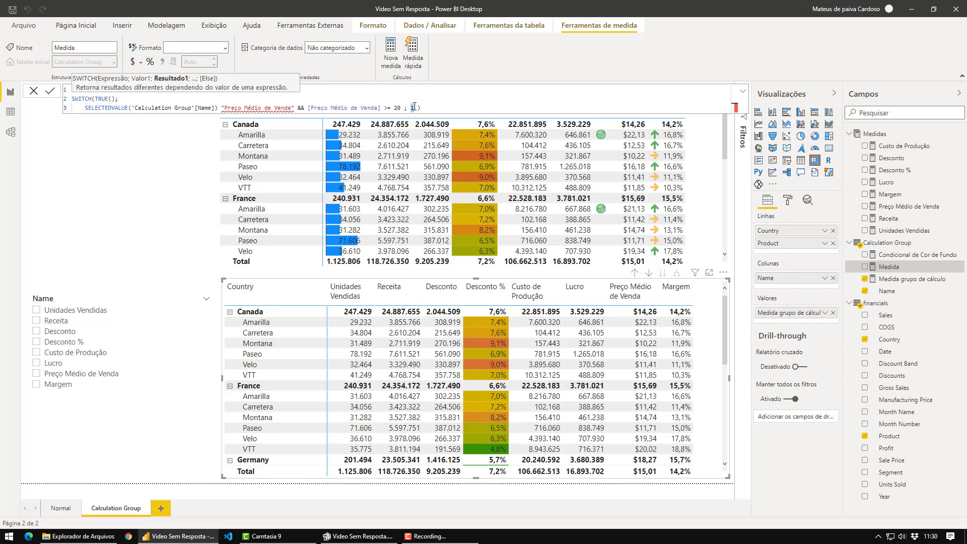
# Insert the missing equals sign between SELECTEDVALUE('Calculation Group'[Name]) and "Preço Médio de Venda", and commit the Condicional de Icone measure.
pyautogui.click(344, 91)
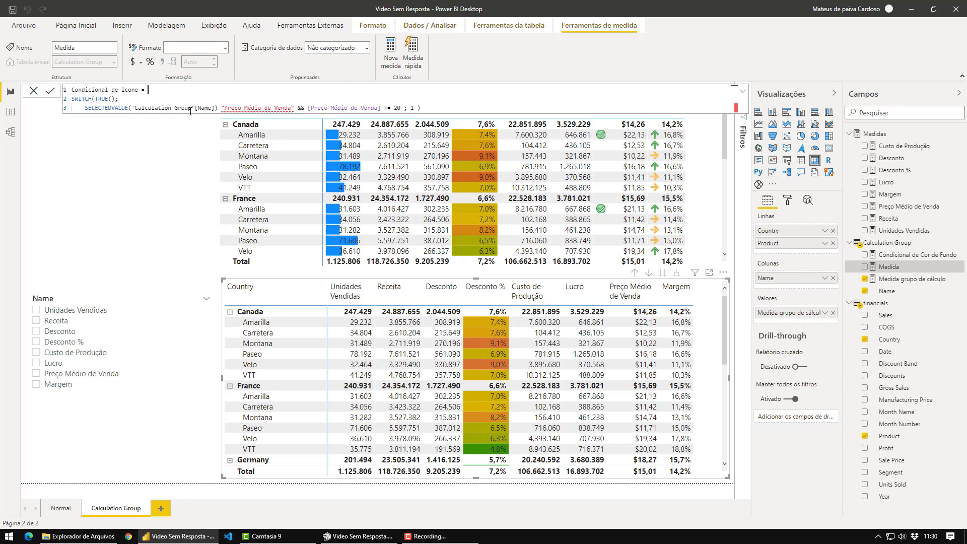
pyautogui.click(217, 108)
pyautogui.write('=')
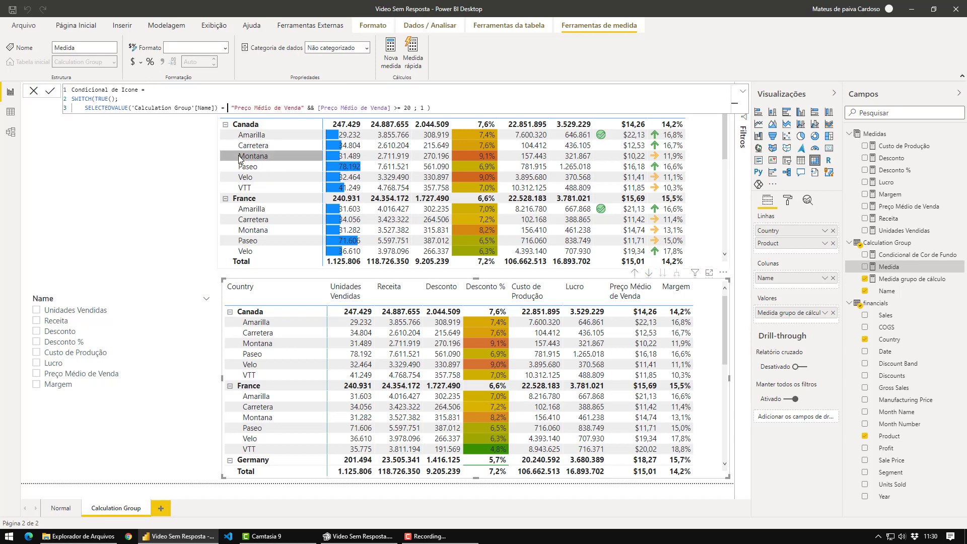
pyautogui.click(456, 108)
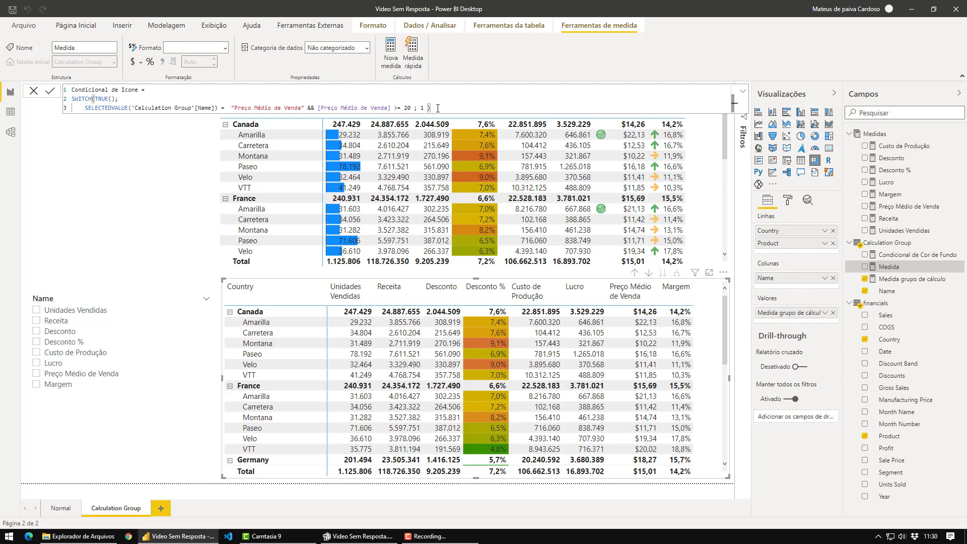
pyautogui.press('Return')
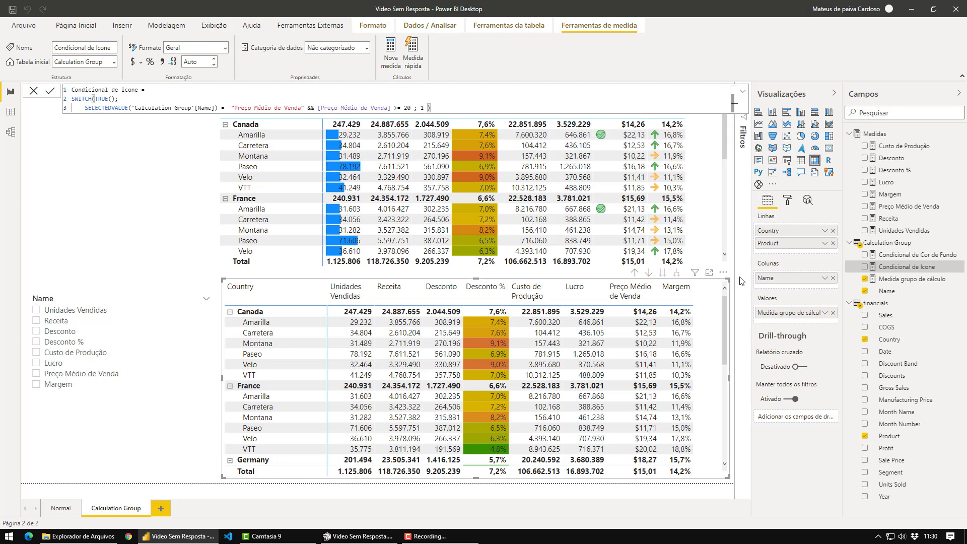
# Open the icon conditional formatting of Medida grupo de cálculo, delete the first two default rules and add three new ones.
pyautogui.click(827, 315)
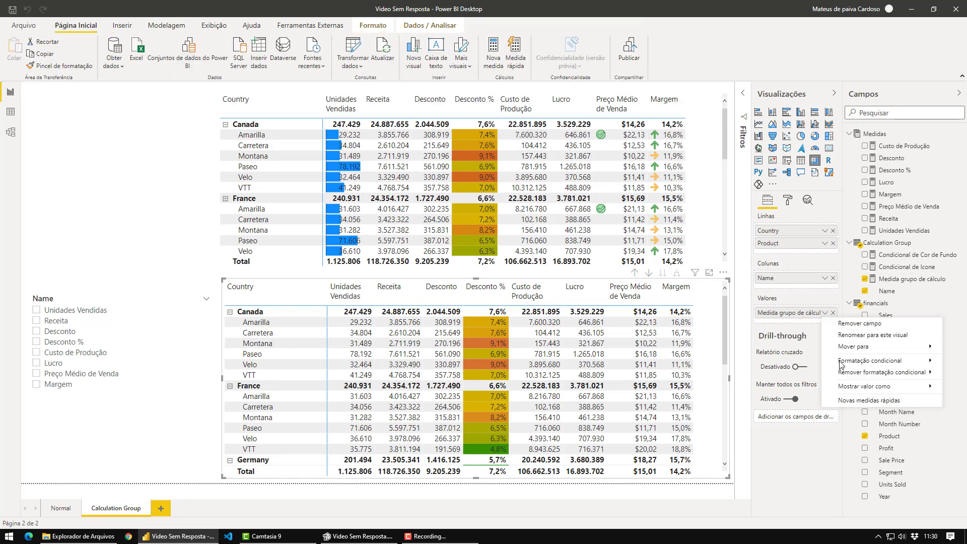
pyautogui.moveTo(842, 363)
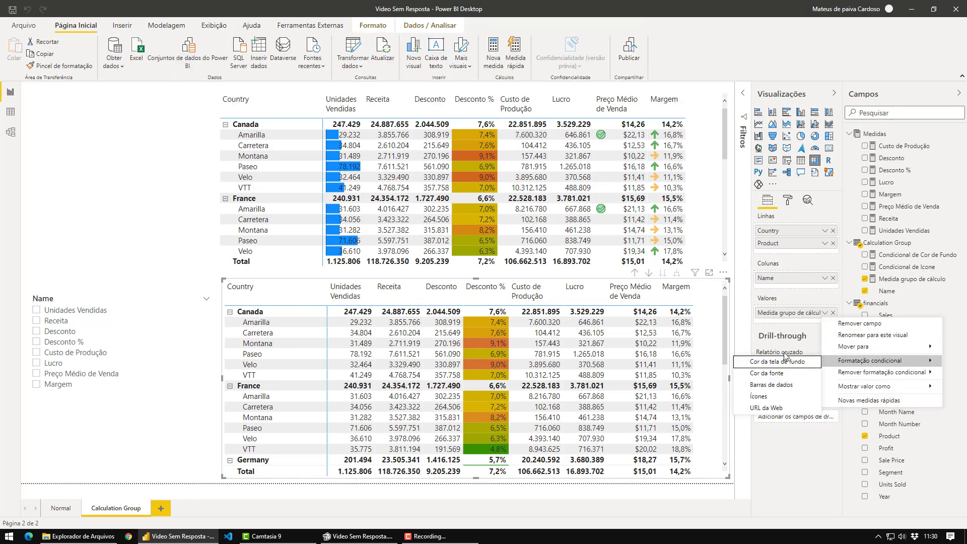
pyautogui.click(768, 395)
pyautogui.click(696, 286)
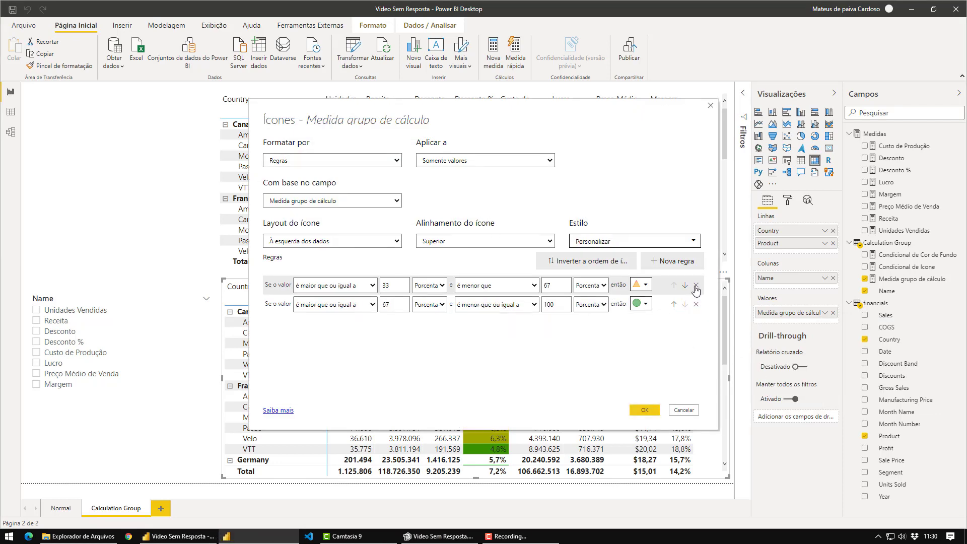
pyautogui.click(696, 286)
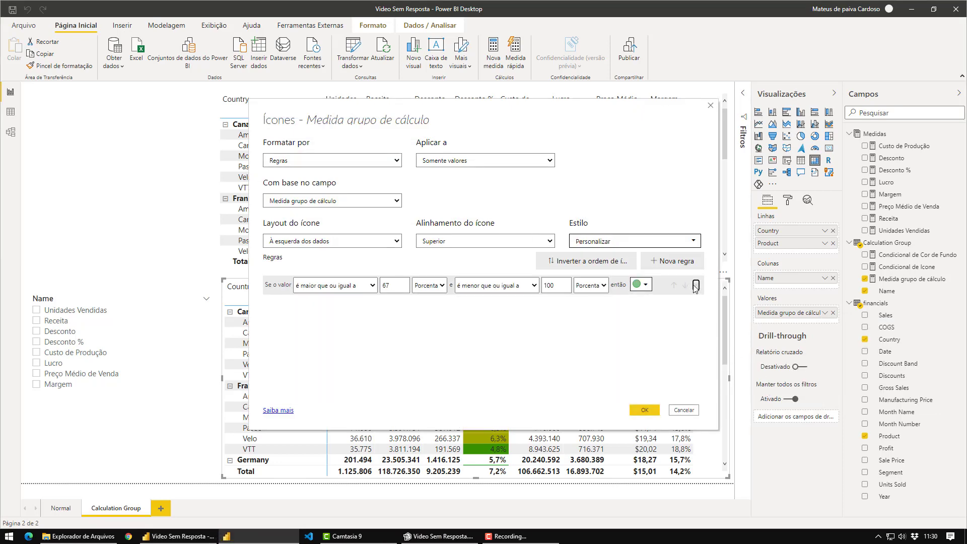
pyautogui.click(672, 262)
pyautogui.click(673, 262)
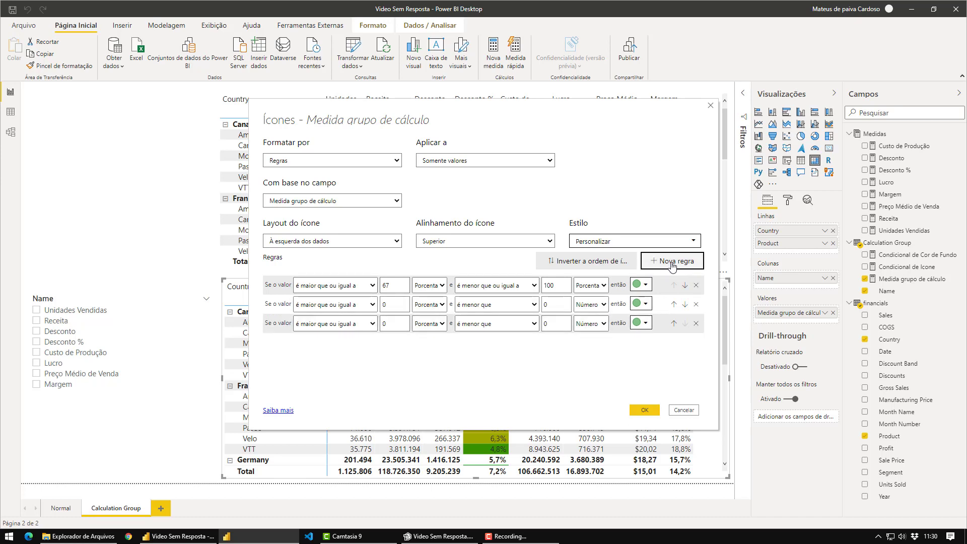
pyautogui.click(673, 261)
# Assign the four rules a green check circle, green up arrow, yellow right arrow and red down arrow, in that order.
pyautogui.click(641, 284)
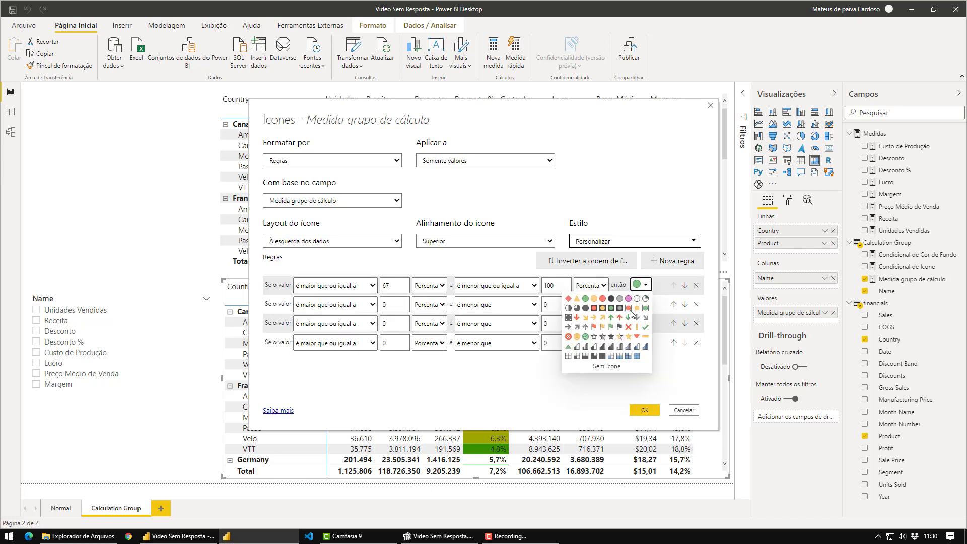
pyautogui.click(585, 336)
pyautogui.click(645, 305)
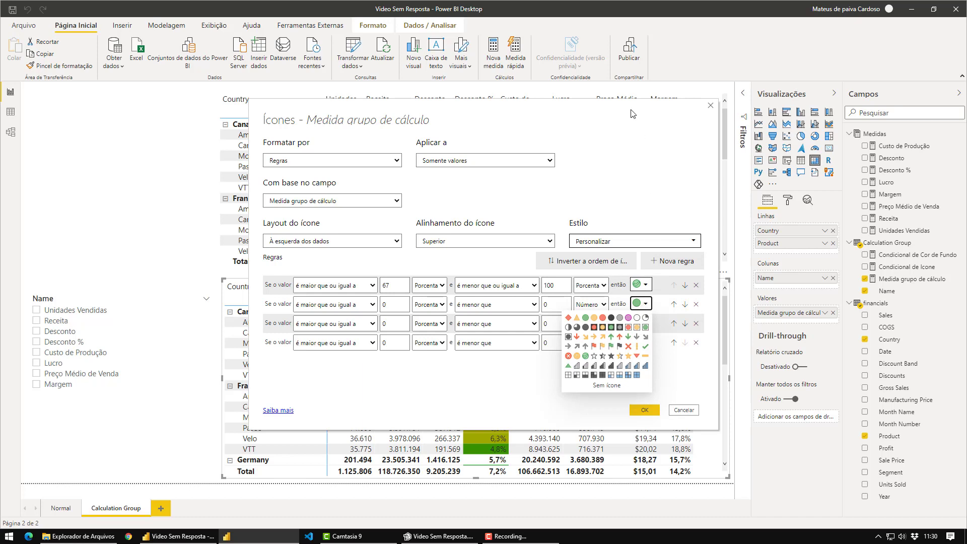
pyautogui.moveTo(632, 108); pyautogui.dragTo(487, 105)
pyautogui.click(503, 303)
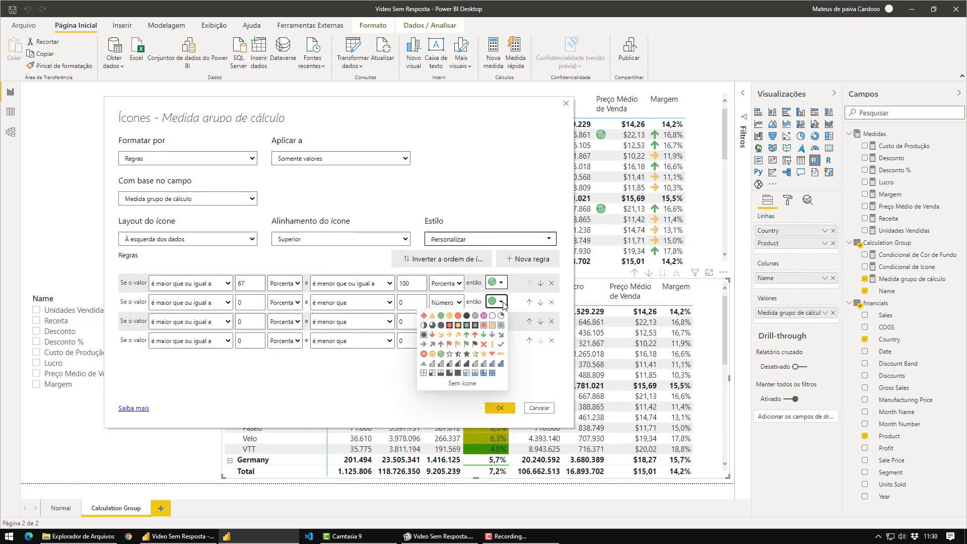
pyautogui.click(467, 335)
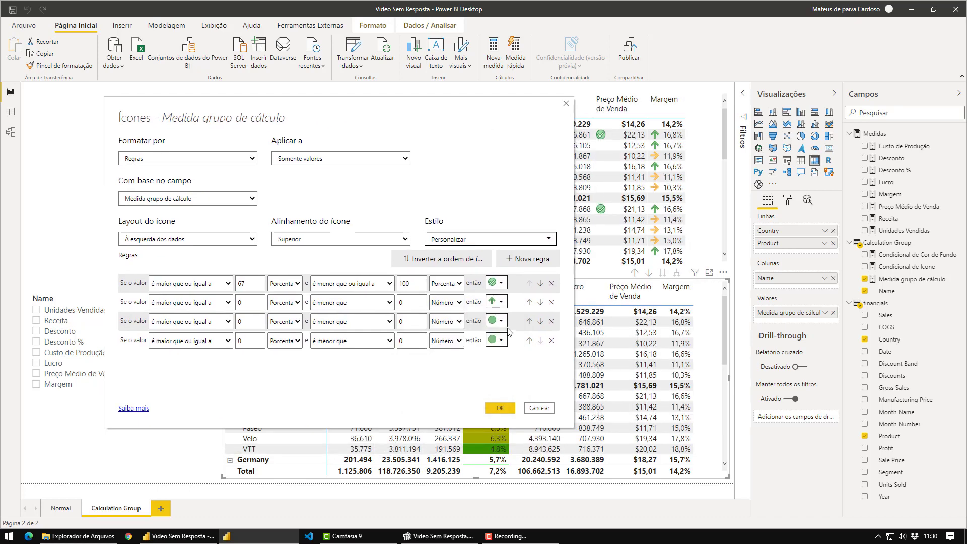
pyautogui.click(497, 321)
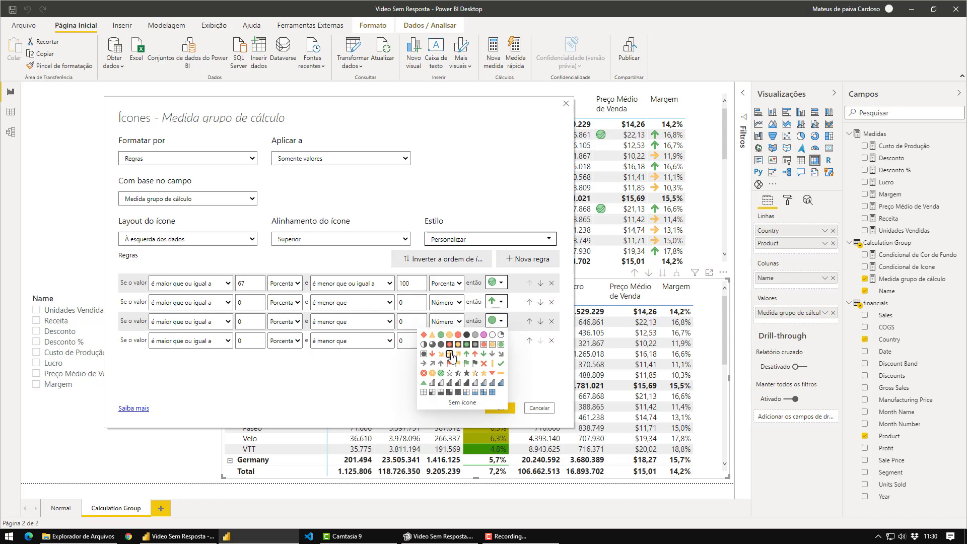
pyautogui.click(449, 353)
pyautogui.click(496, 340)
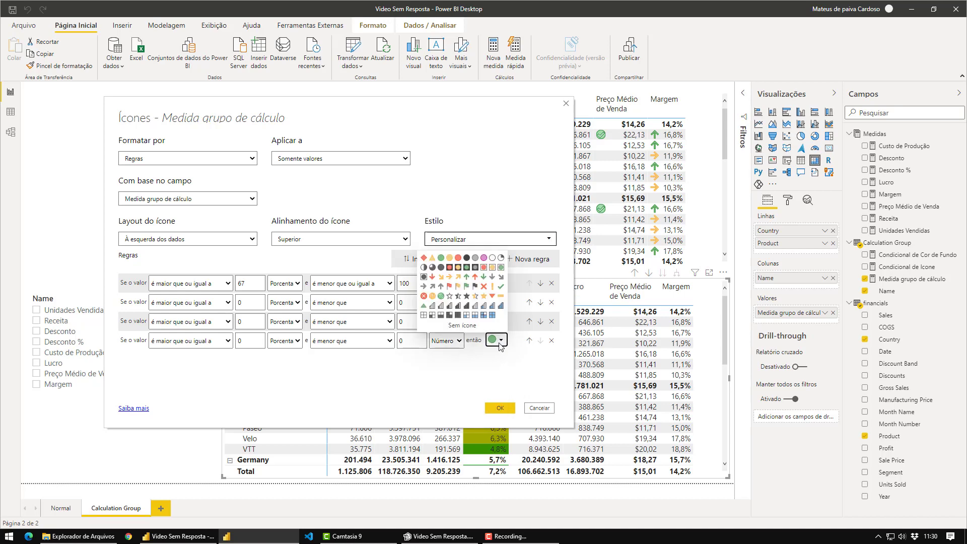
pyautogui.click(432, 276)
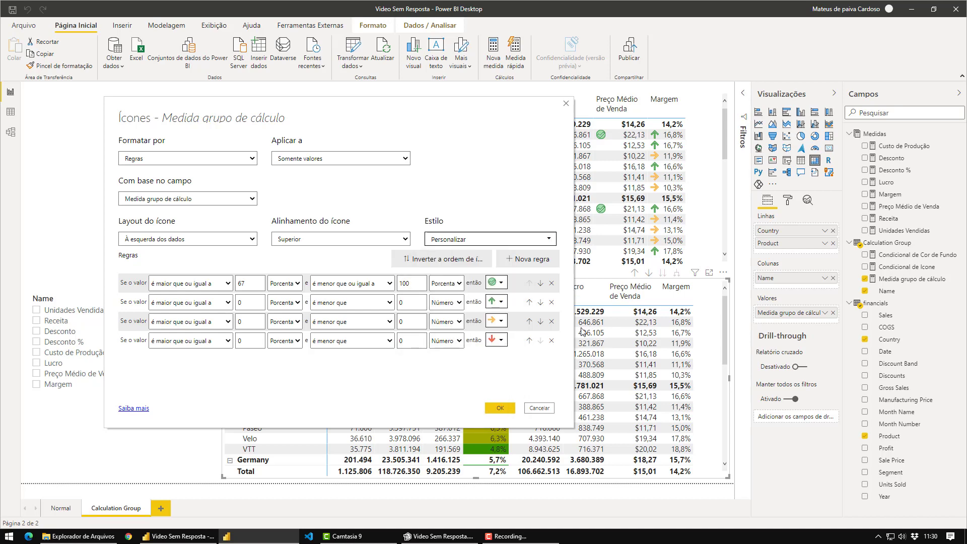
# Change the comparison operator of all four icon rules to "é".
pyautogui.click(198, 283)
pyautogui.click(160, 313)
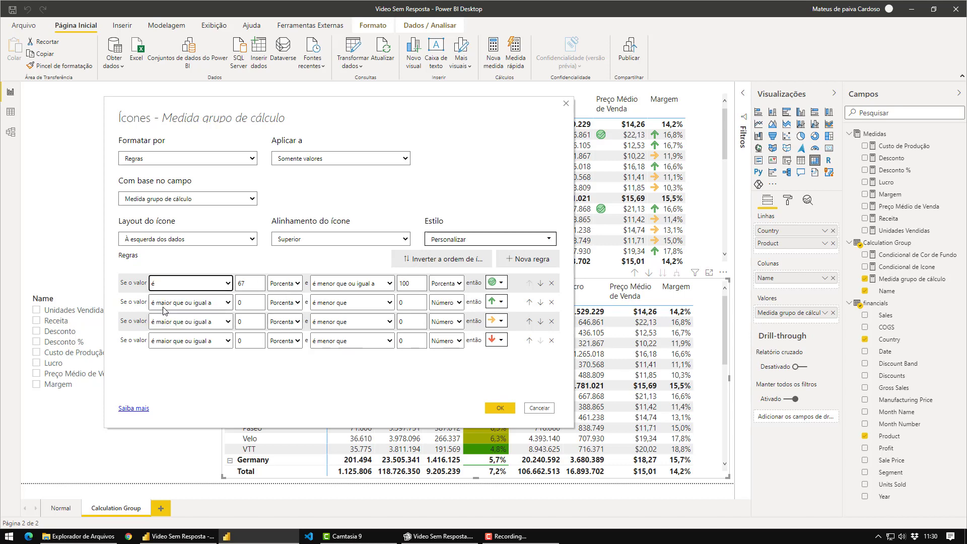
pyautogui.click(166, 302)
pyautogui.click(161, 332)
pyautogui.click(169, 322)
pyautogui.click(171, 351)
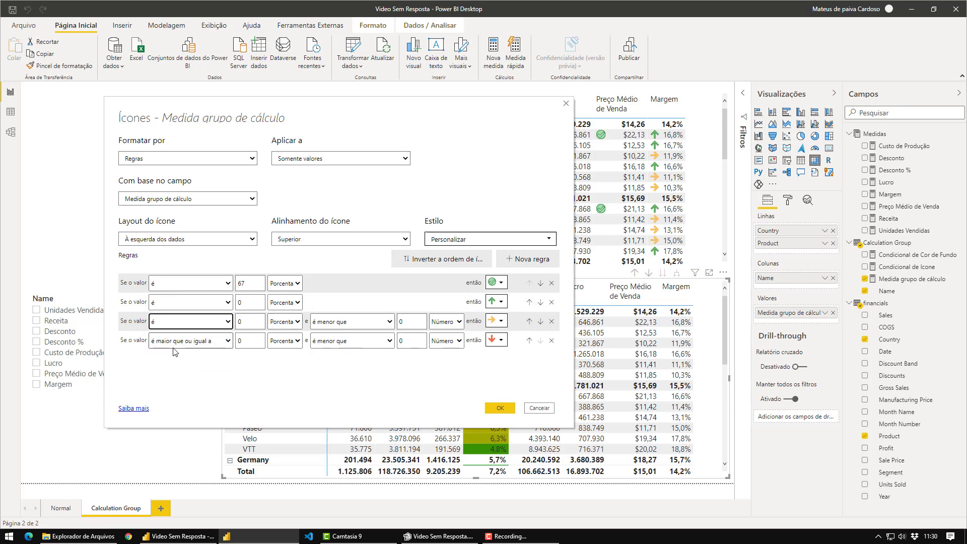
pyautogui.click(171, 341)
pyautogui.click(172, 370)
# Set the four rule values to 1, 2, 3 and 4 with the type Número, and apply the icon formatting.
pyautogui.doubleClick(244, 284)
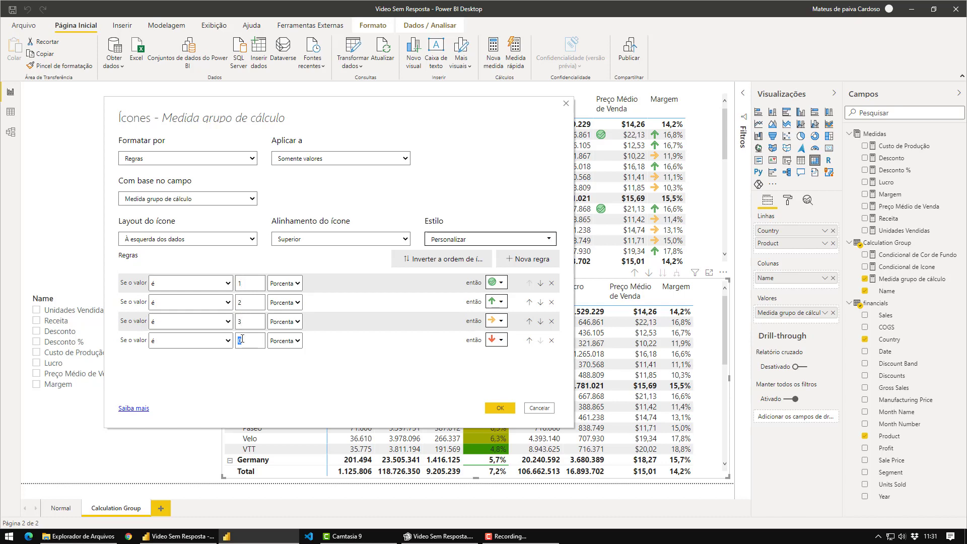
pyautogui.write('4')
pyautogui.click(284, 283)
pyautogui.click(281, 305)
pyautogui.click(285, 302)
pyautogui.click(276, 324)
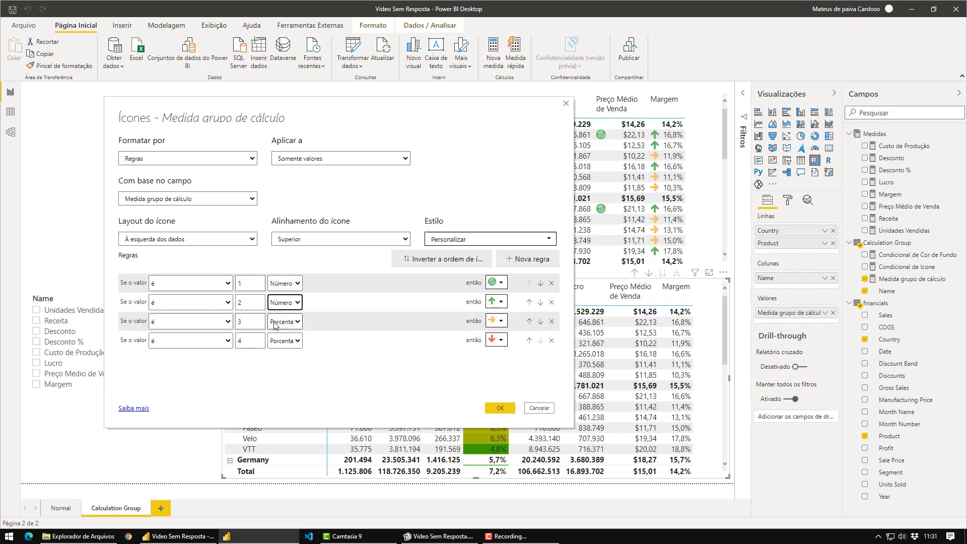
pyautogui.click(276, 322)
pyautogui.click(277, 343)
pyautogui.click(285, 340)
pyautogui.click(279, 362)
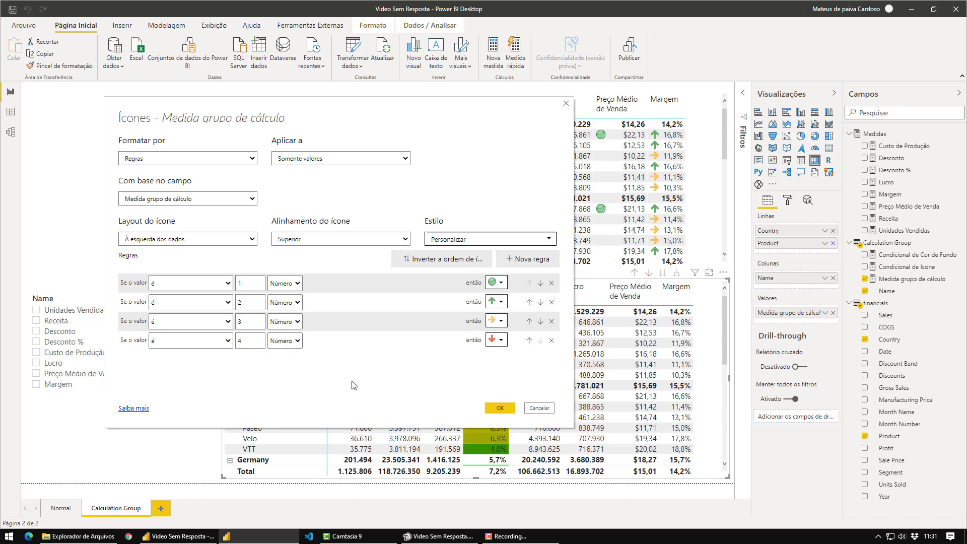
pyautogui.click(500, 408)
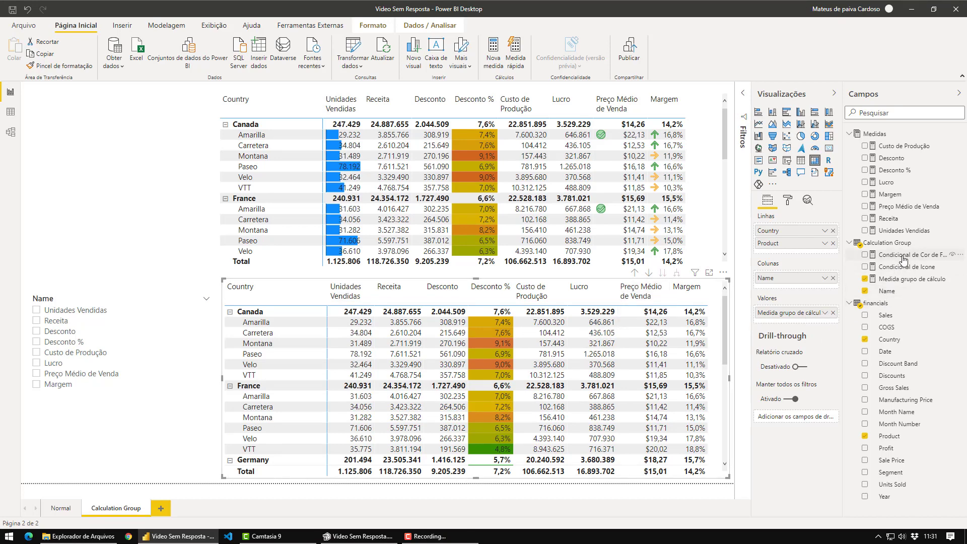
# Base the icon rules of Medida grupo de cálculo on the Condicional de Icone measure and apply them.
pyautogui.click(904, 276)
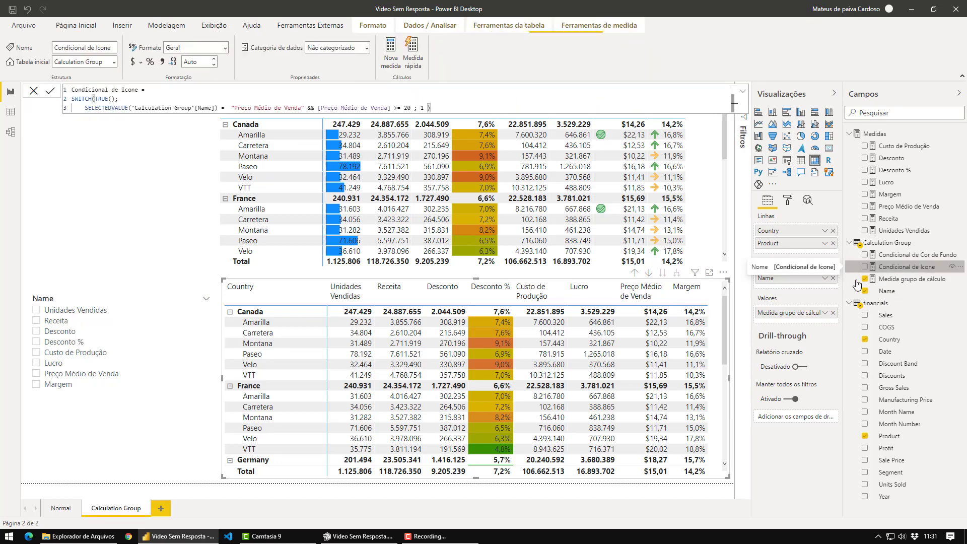
pyautogui.click(824, 313)
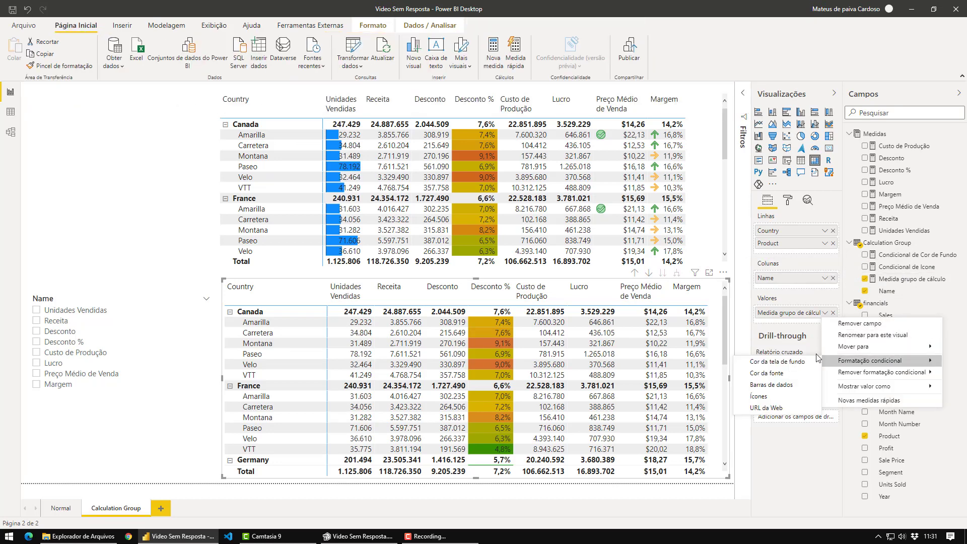
pyautogui.moveTo(849, 363)
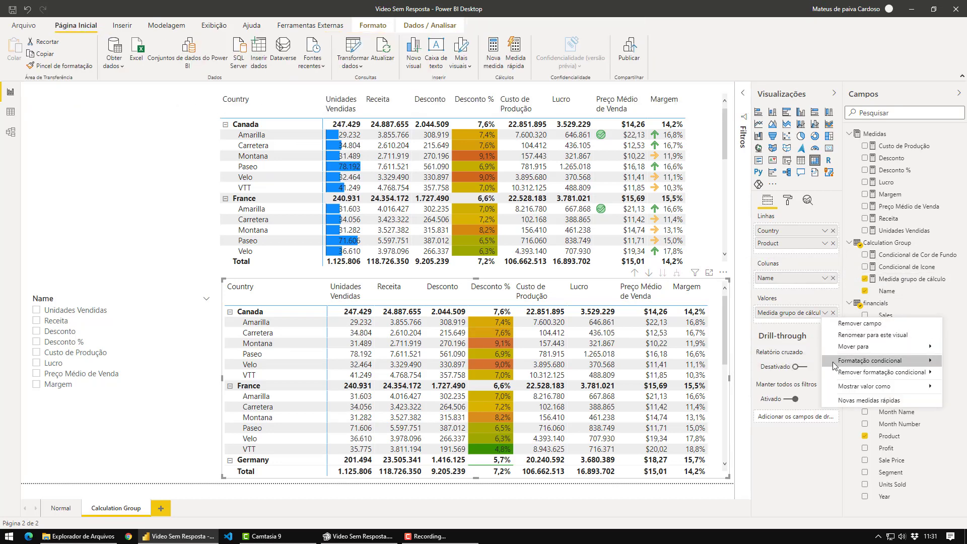
pyautogui.moveTo(826, 373)
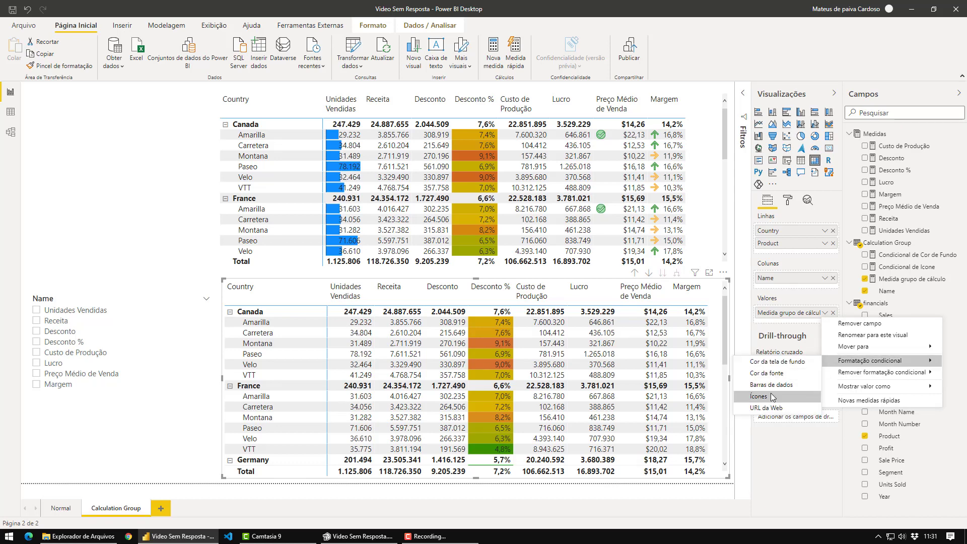
pyautogui.click(763, 396)
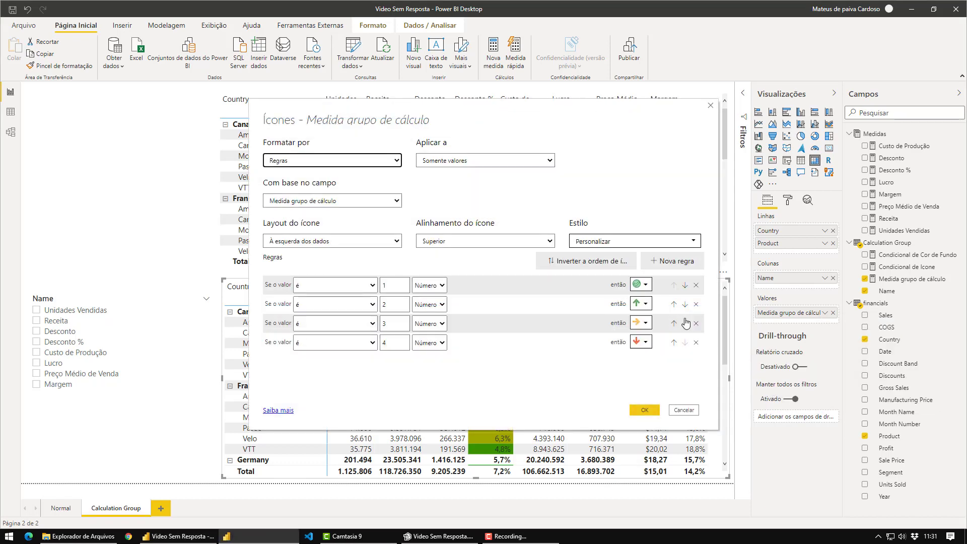
pyautogui.click(322, 202)
pyautogui.click(272, 250)
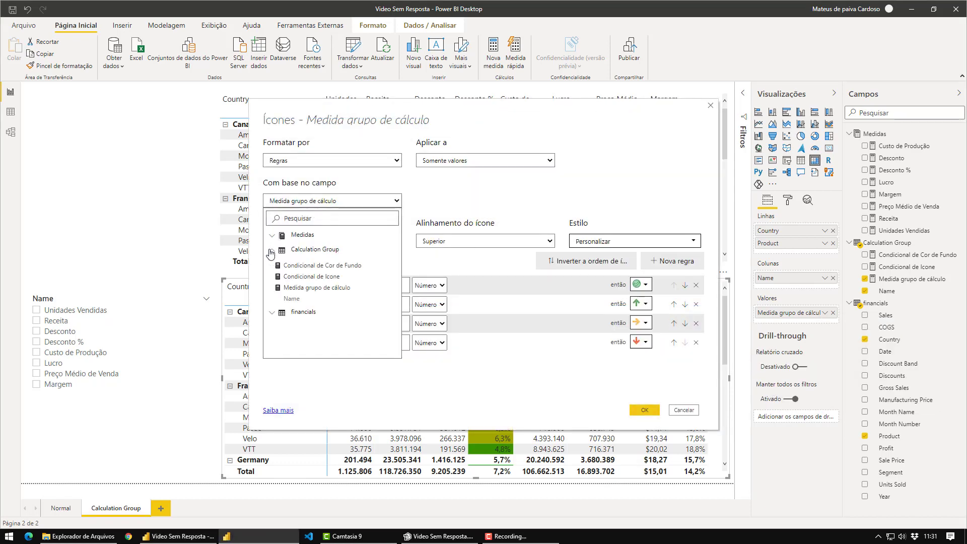
pyautogui.click(301, 277)
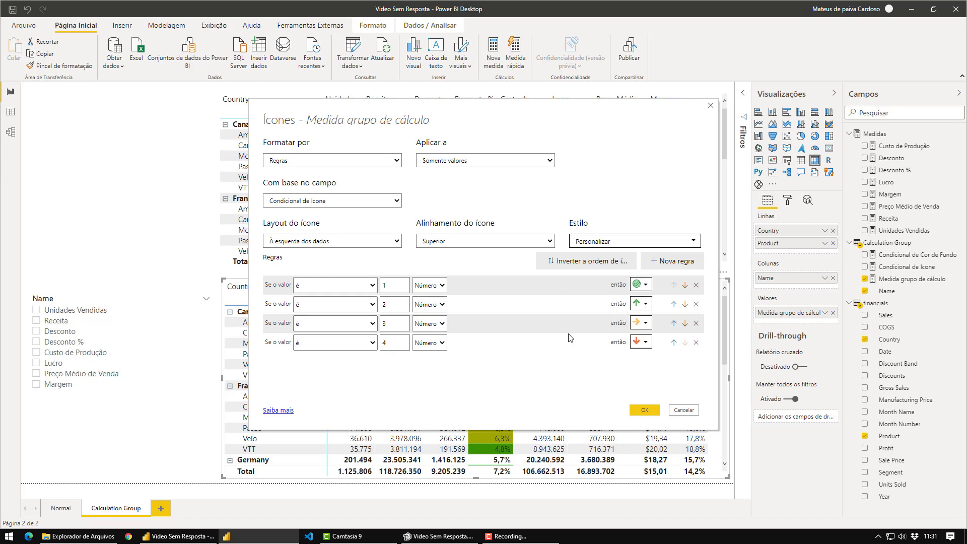
pyautogui.click(647, 411)
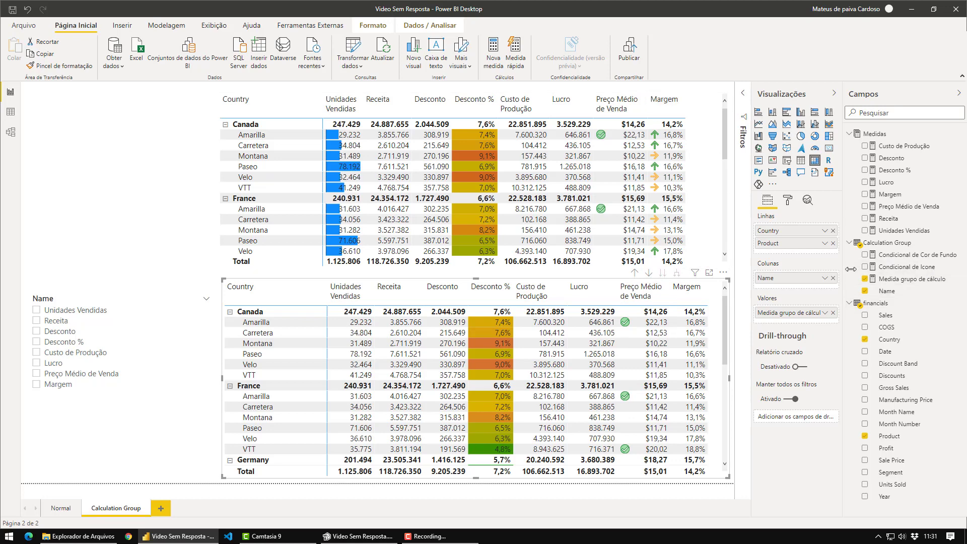
# Add a semicolon after result 1 in the Condicional de Icone measure and insert blank lines before the closing parenthesis.
pyautogui.click(921, 267)
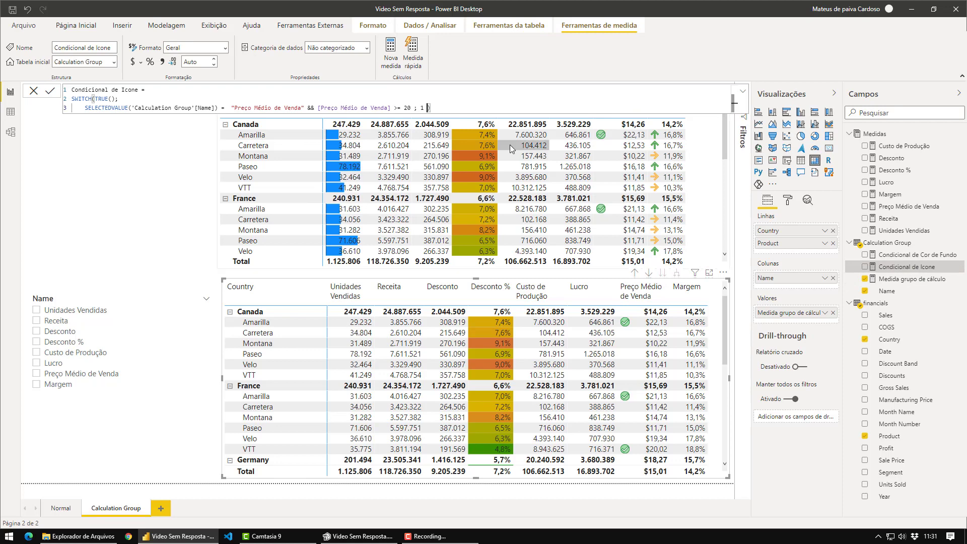
pyautogui.write(';')
pyautogui.hotkey('shift', 'Return')
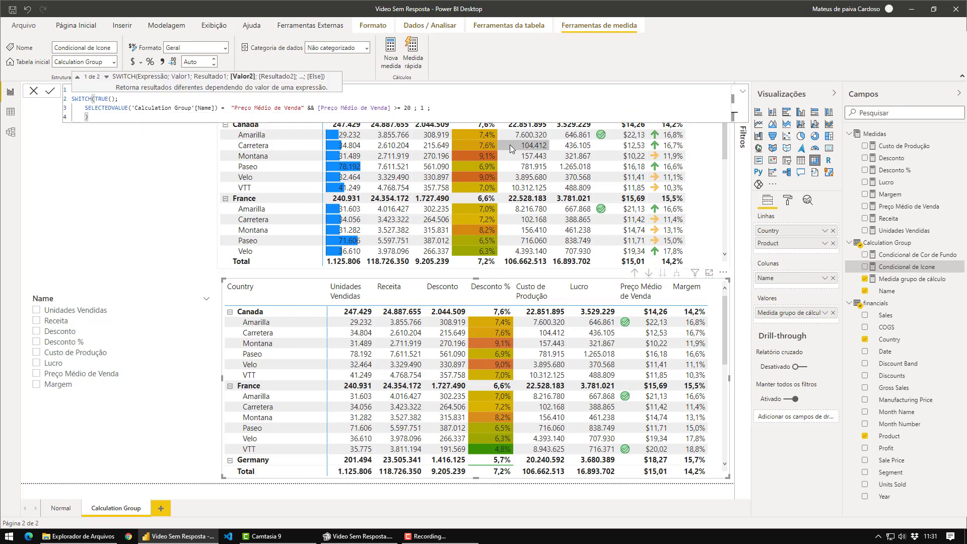
pyautogui.hotkey('shift', 'Return')
pyautogui.hotkey('shift', 'Return')
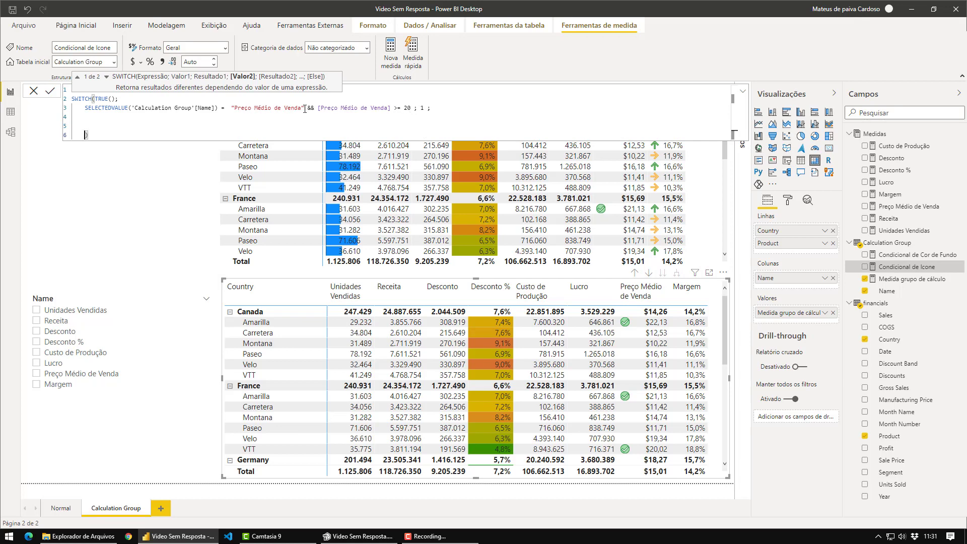
# Copy SELECTEDVALUE('Calculation Group'[Name]) = from the first case onto three new lines below it.
pyautogui.click(304, 108)
pyautogui.moveTo(225, 110); pyautogui.dragTo(84, 110)
pyautogui.hotkey('ctrl', 'c')
pyautogui.click(91, 114)
pyautogui.click(91, 116)
pyautogui.hotkey('ctrl', 'v')
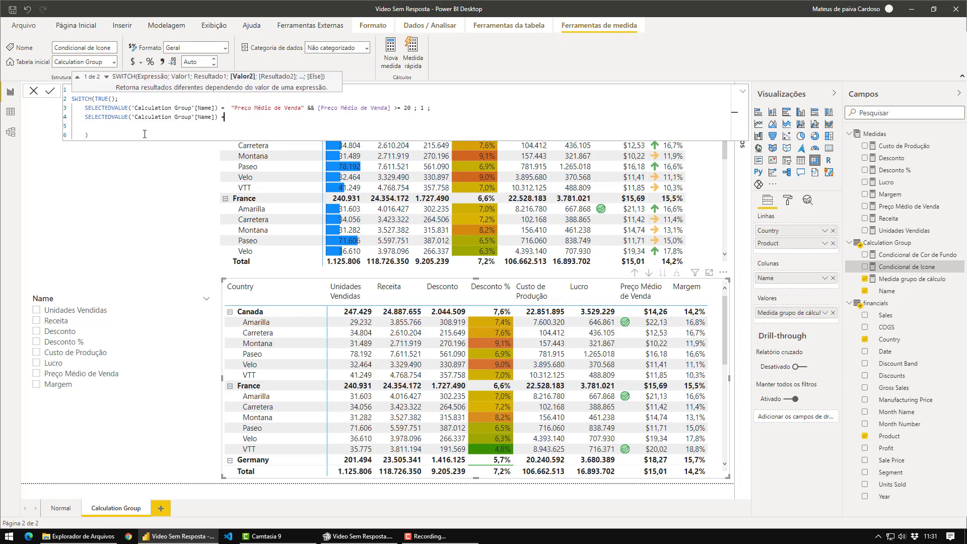
pyautogui.press('Return')
pyautogui.hotkey('ctrl', 'v')
pyautogui.press('Return')
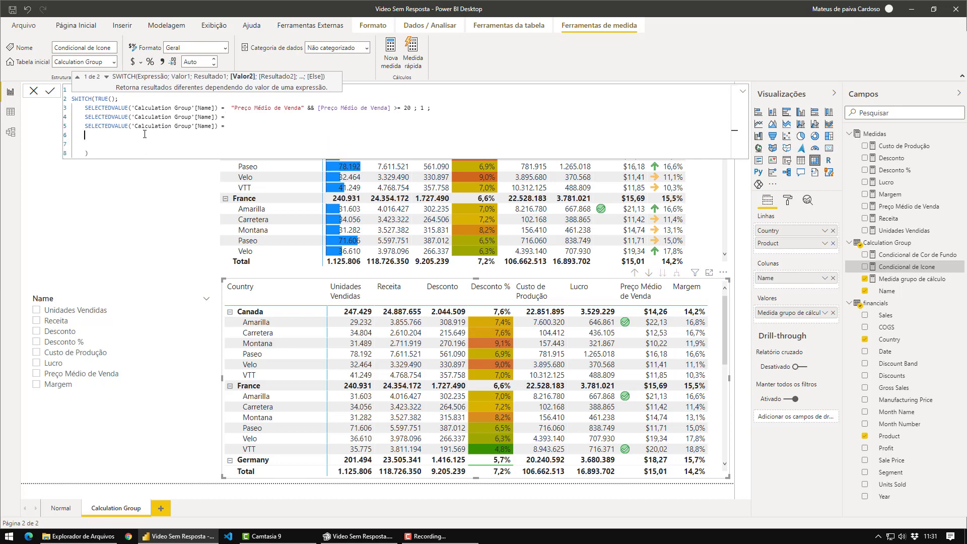
pyautogui.hotkey('ctrl', 'v')
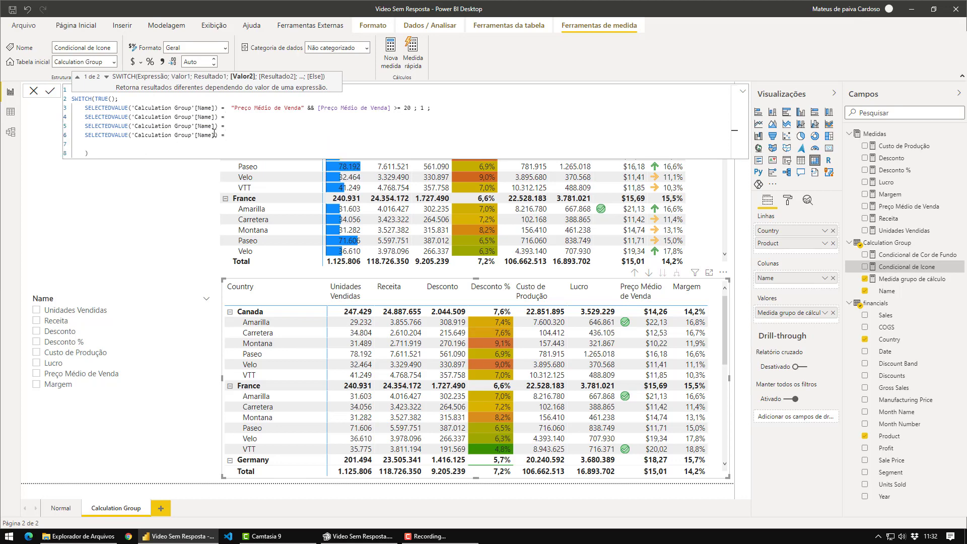
# Complete each of the three new SELECTEDVALUE conditions with the text "Margem".
pyautogui.click(236, 116)
pyautogui.write('"Margem')
pyautogui.doubleClick(233, 116)
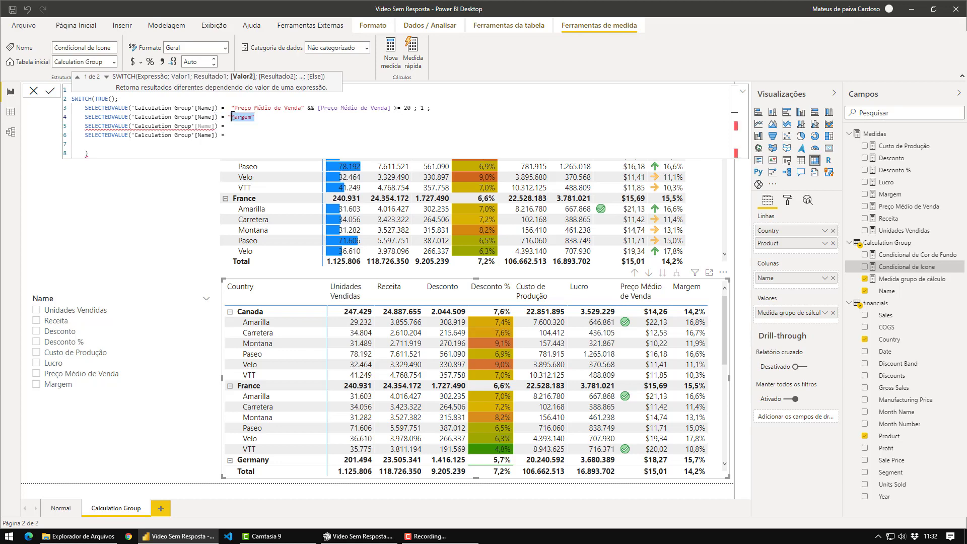
pyautogui.moveTo(233, 117); pyautogui.dragTo(227, 117)
pyautogui.hotkey('ctrl', 'c')
pyautogui.click(242, 126)
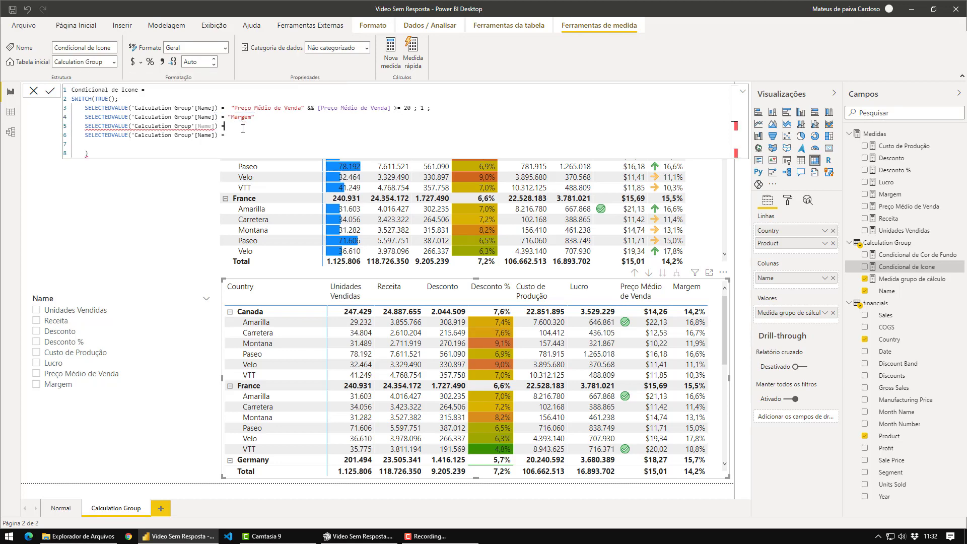
pyautogui.hotkey('ctrl', 'v')
pyautogui.click(247, 135)
pyautogui.hotkey('ctrl', 'v')
# Complete the first "Margem" case of the Condicional de Icone measure with && [Margem] >= 0,15 ; 2;.
pyautogui.write('&& ')
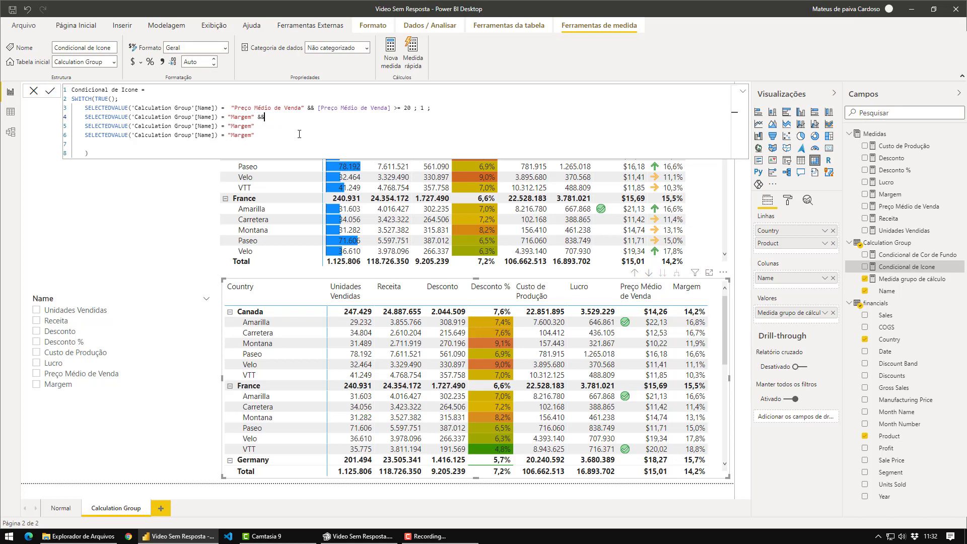
pyautogui.write('[Marg')
pyautogui.press('Tab')
pyautogui.write('>= 0,15 ; 2')
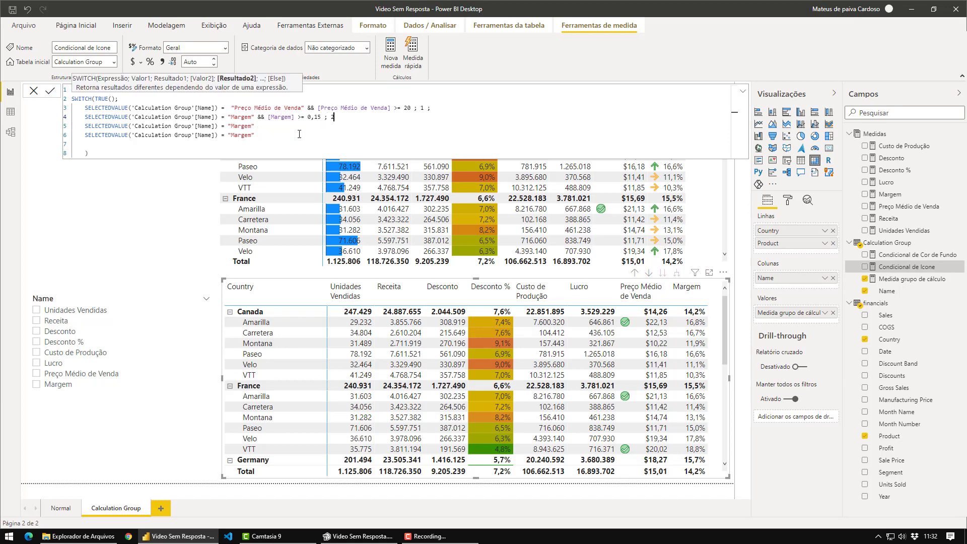
pyautogui.write(';')
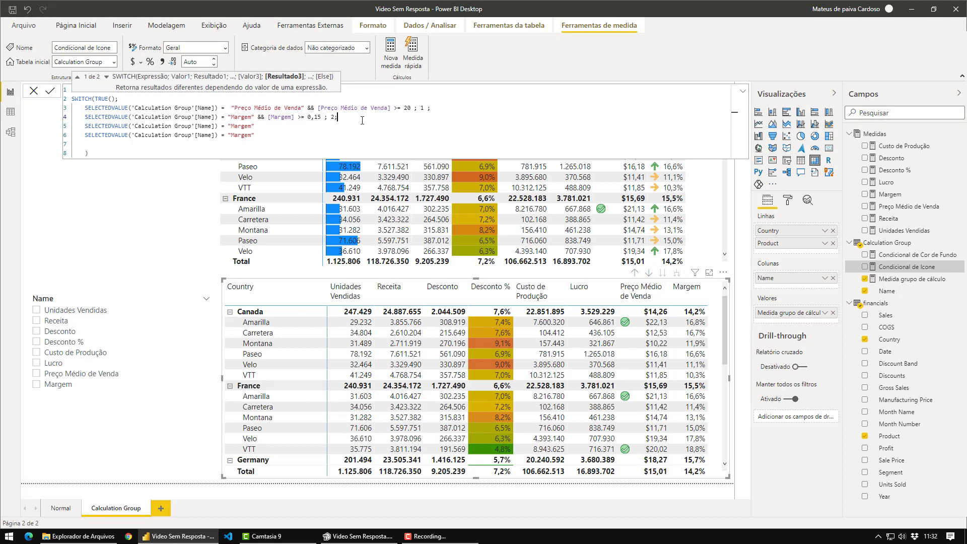
# Copy the condition && [Margem] >= 0,15 ; 2; from the first "Margem" case to the other two "Margem" lines.
pyautogui.moveTo(348, 118); pyautogui.dragTo(259, 117)
pyautogui.hotkey('ctrl', 'c')
pyautogui.click(264, 126)
pyautogui.hotkey('ctrl', 'v')
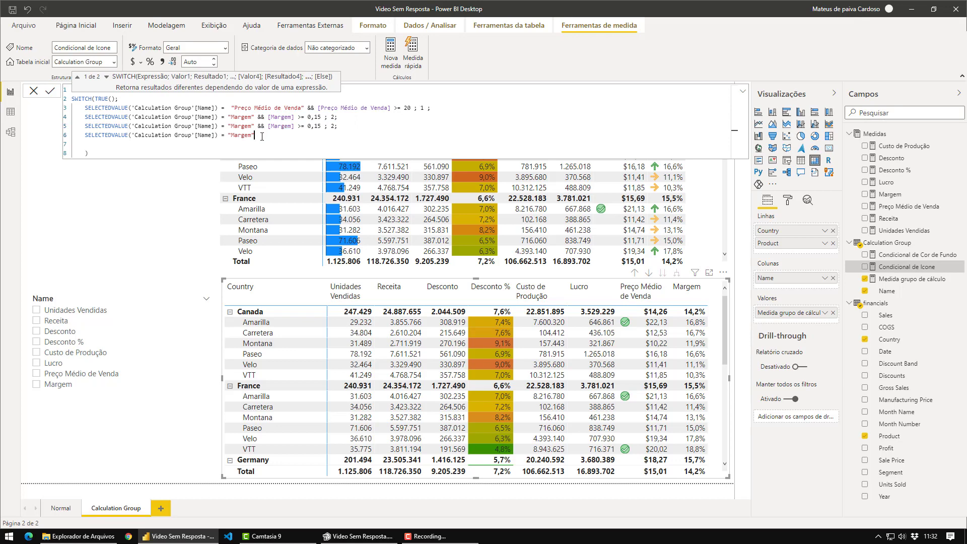
pyautogui.click(263, 135)
pyautogui.hotkey('ctrl', 'v')
# Change the second "Margem" case to a threshold of 0,10 with result 3.
pyautogui.click(321, 126)
pyautogui.press('BackSpace')
pyautogui.write('0')
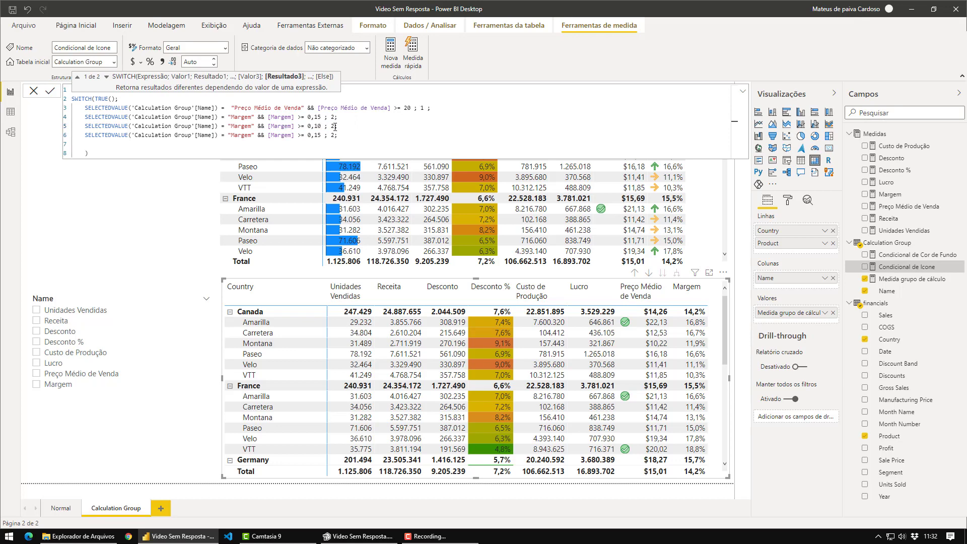
pyautogui.doubleClick(333, 126)
pyautogui.write('3')
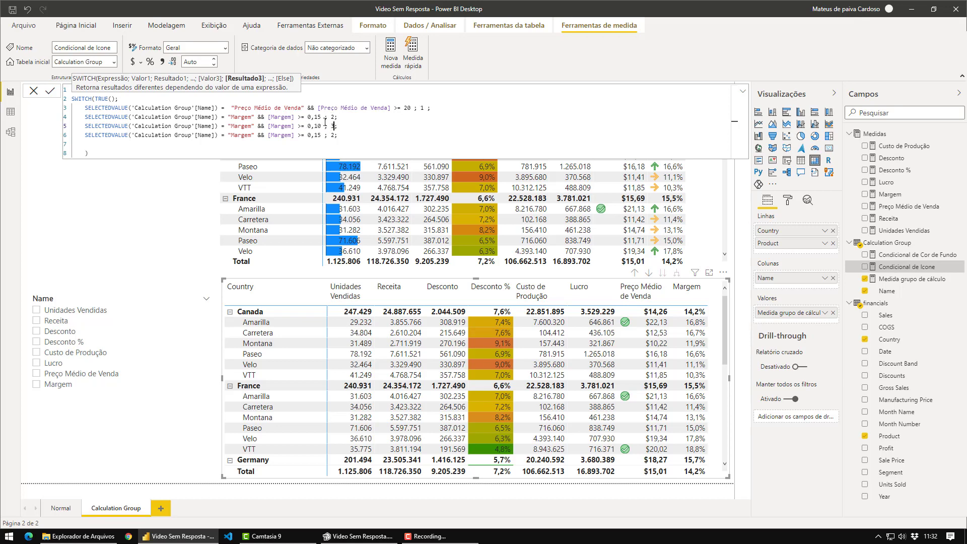
# Change the third "Margem" case to [Margem] < 0,10 with result 4.
pyautogui.click(306, 135)
pyautogui.press('BackSpace')
pyautogui.press('BackSpace')
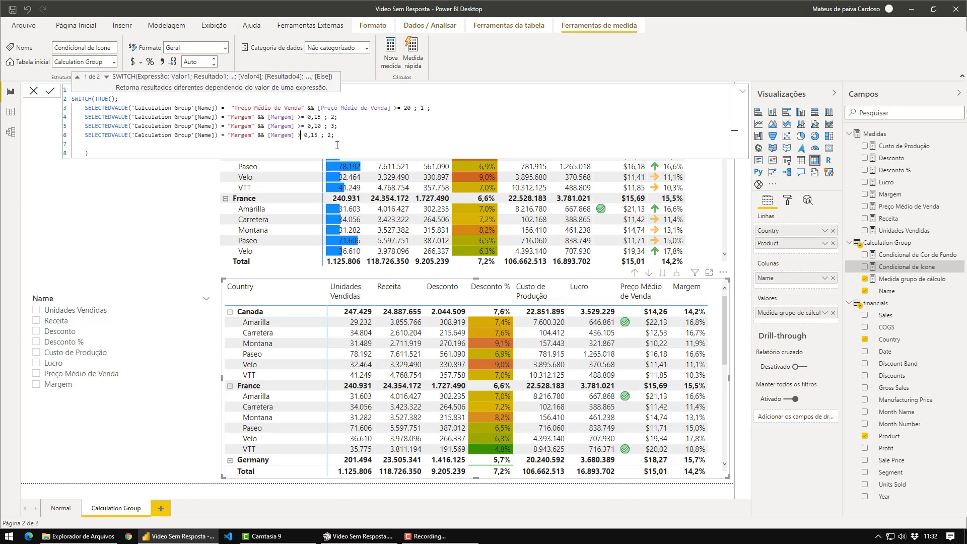
pyautogui.write('<')
pyautogui.press('Right')
pyautogui.press('Right')
pyautogui.press('Right')
pyautogui.press('Right')
pyautogui.press('Right')
pyautogui.press('BackSpace')
pyautogui.write('0')
pyautogui.doubleClick(330, 135)
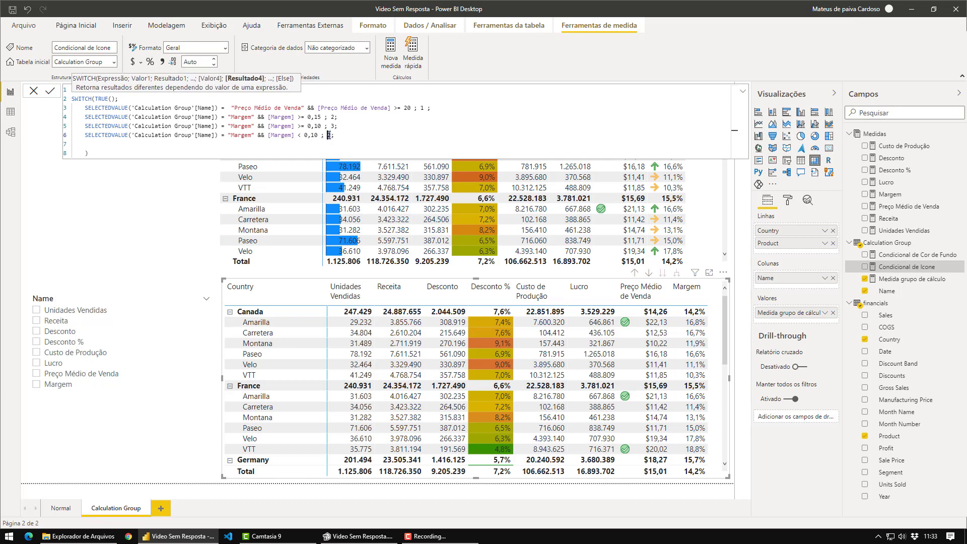
pyautogui.write('4')
pyautogui.press('Delete')
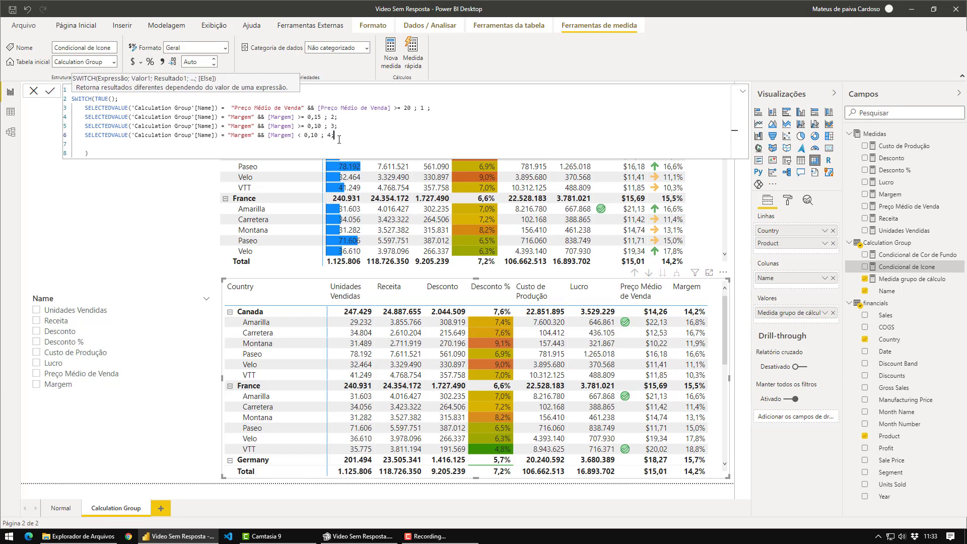
# Remove the blank line and the semicolon after result 4, and commit the Condicional de Icone measure.
pyautogui.click(98, 150)
pyautogui.click(95, 145)
pyautogui.press('BackSpace')
pyautogui.press('BackSpace')
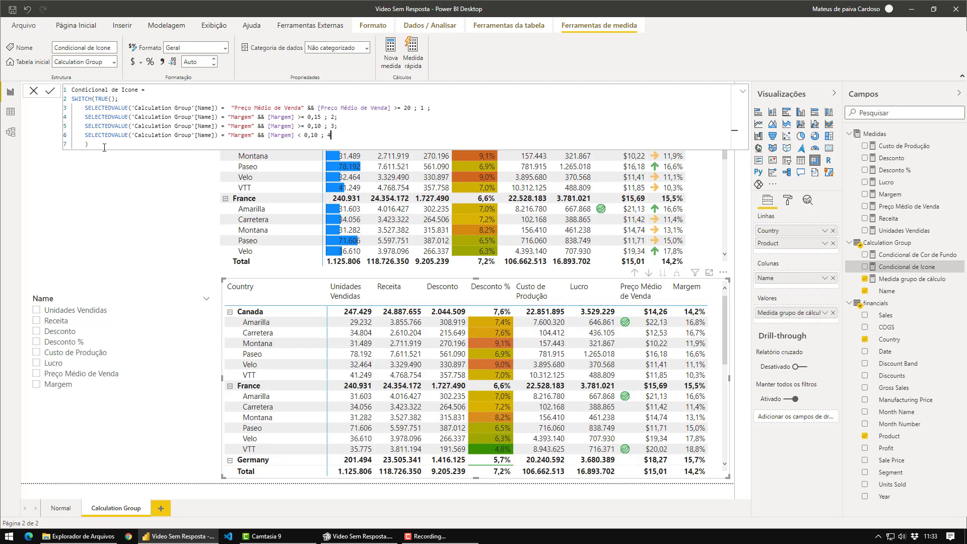
pyautogui.click(98, 146)
pyautogui.press('Return')
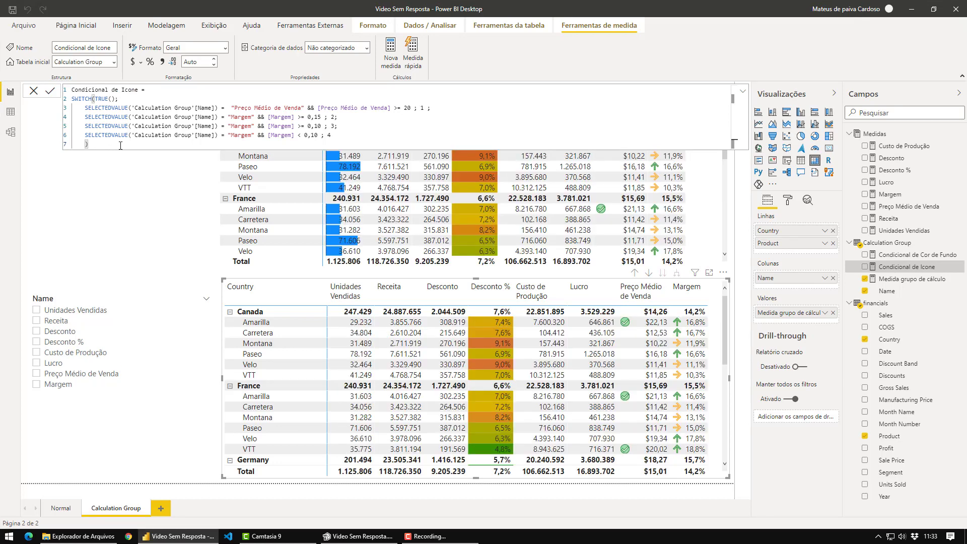
# Collapse the formula and compare the Margem icons in the calculation group matrix with those in the normal matrix across all countries.
pyautogui.click(743, 91)
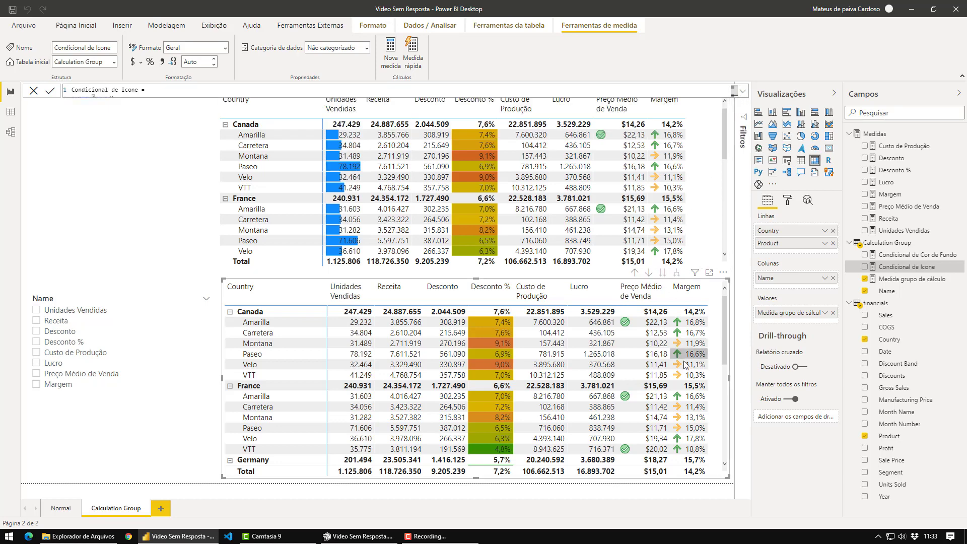
pyautogui.scroll(-6, 688, 365)
pyautogui.scroll(-2, 688, 365)
pyautogui.scroll(-7, 709, 191)
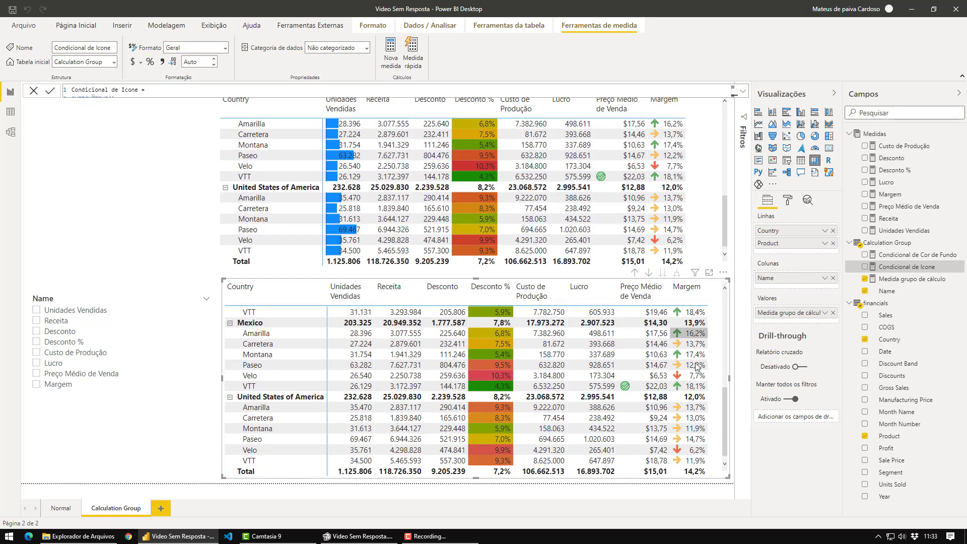
pyautogui.scroll(3, 699, 423)
pyautogui.scroll(3, 697, 423)
pyautogui.scroll(8, 664, 207)
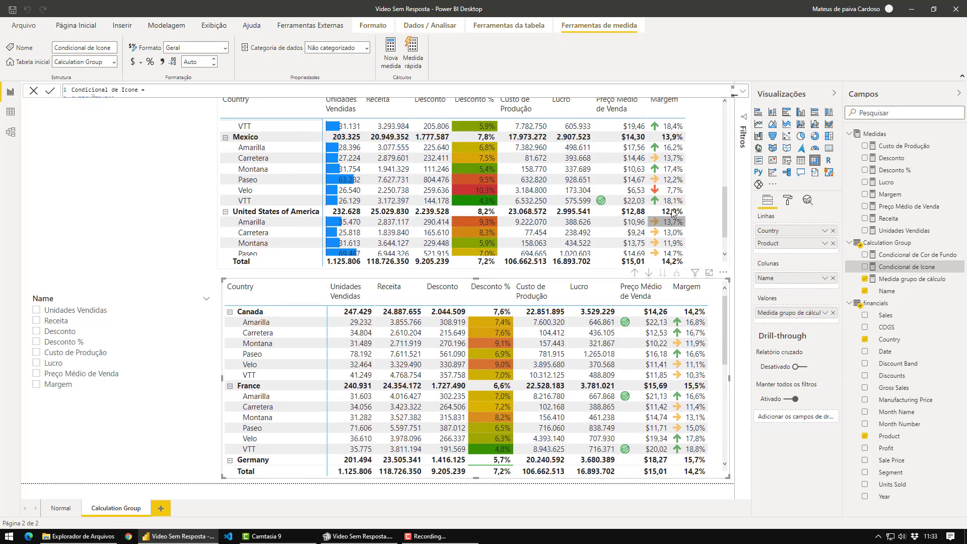
# Test the calculation group matrix with Name slicer items such as Desconto, Desconto % and Custo de Produção, and clear the slicer selection.
pyautogui.click(36, 312)
pyautogui.click(36, 331)
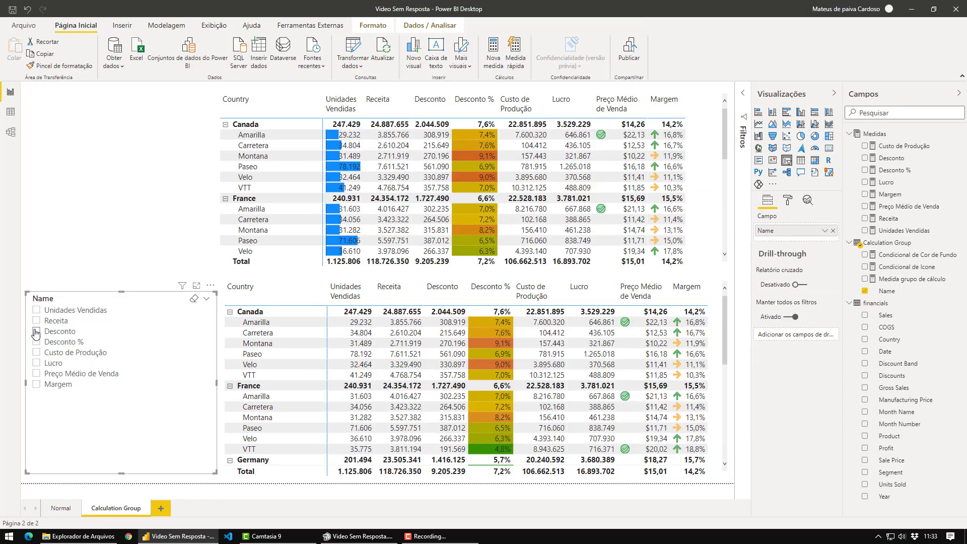
pyautogui.click(37, 342)
pyautogui.click(37, 352)
pyautogui.click(36, 363)
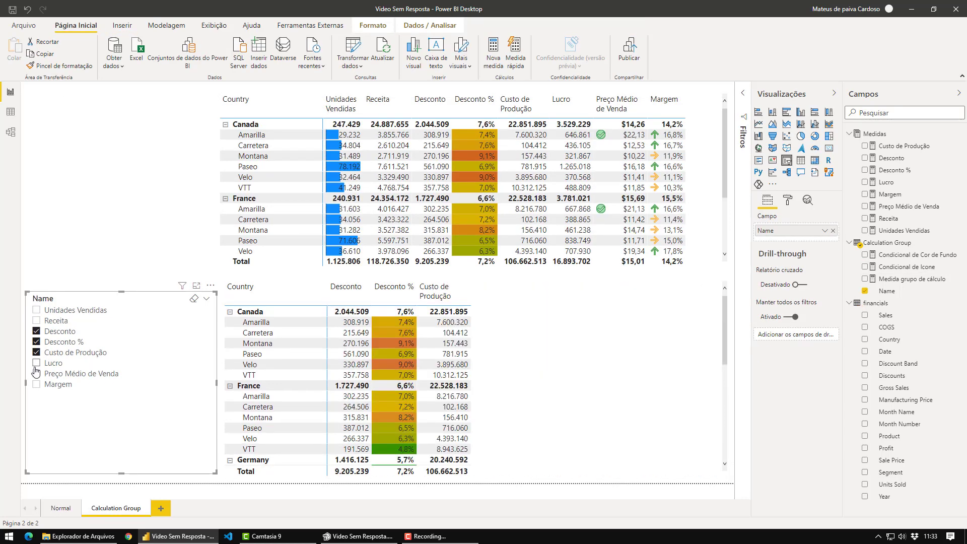
pyautogui.click(36, 373)
pyautogui.click(36, 331)
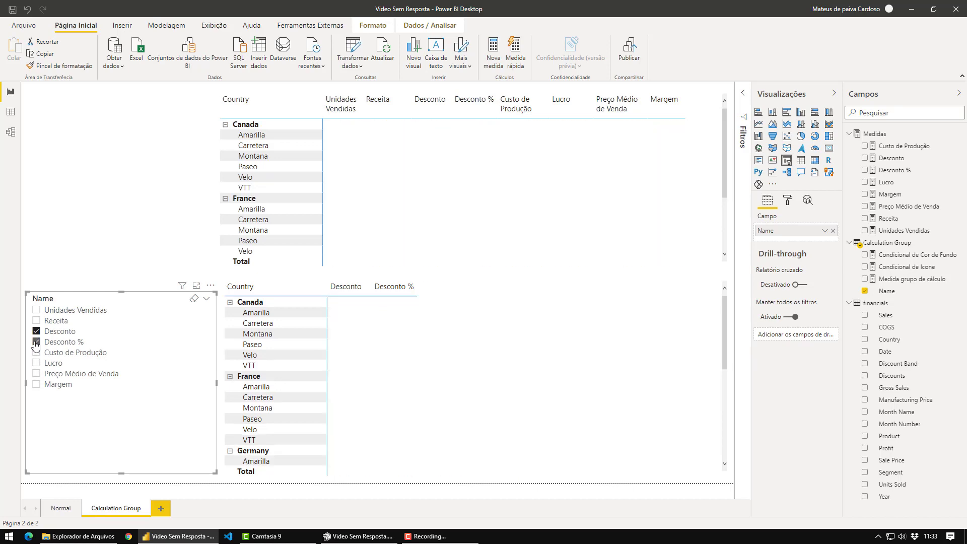
pyautogui.click(37, 331)
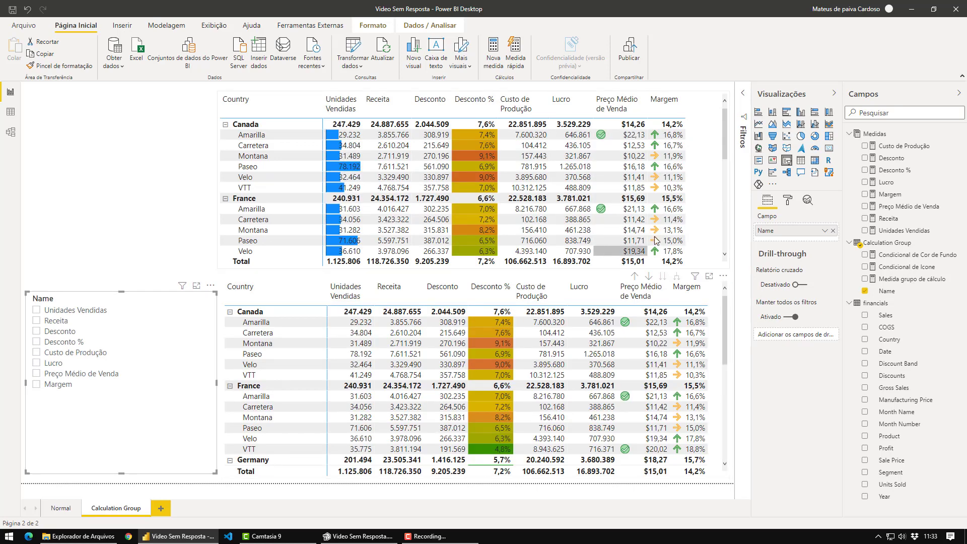